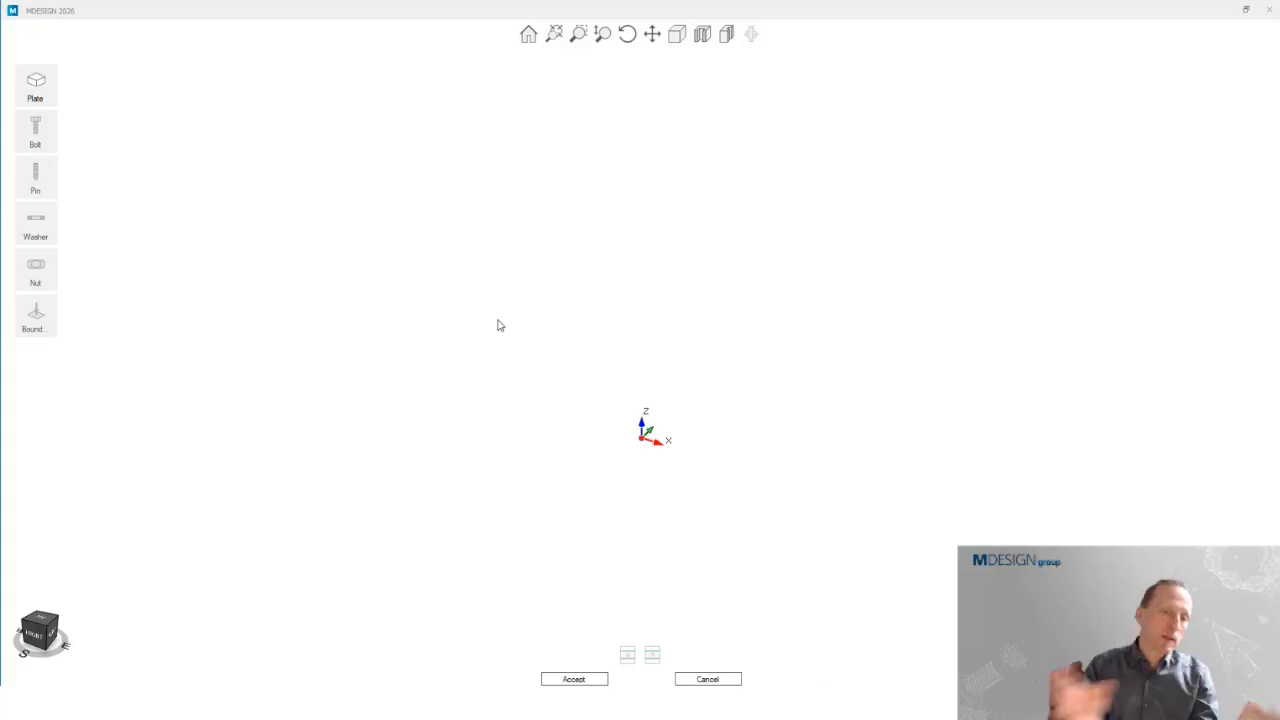
- Add a rectangular plate and set its Δx offset to 10 mm
{"action": "left_click", "coordinate": [35, 90]}
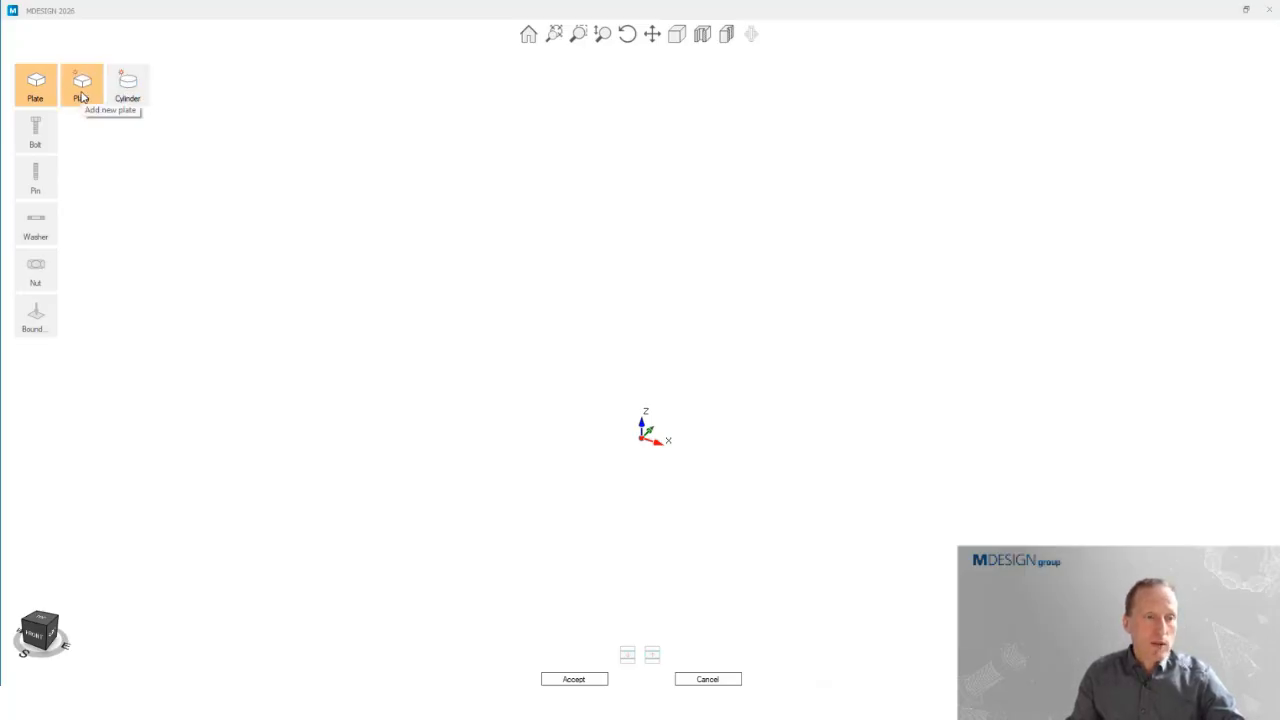
{"action": "left_click", "coordinate": [81, 96]}
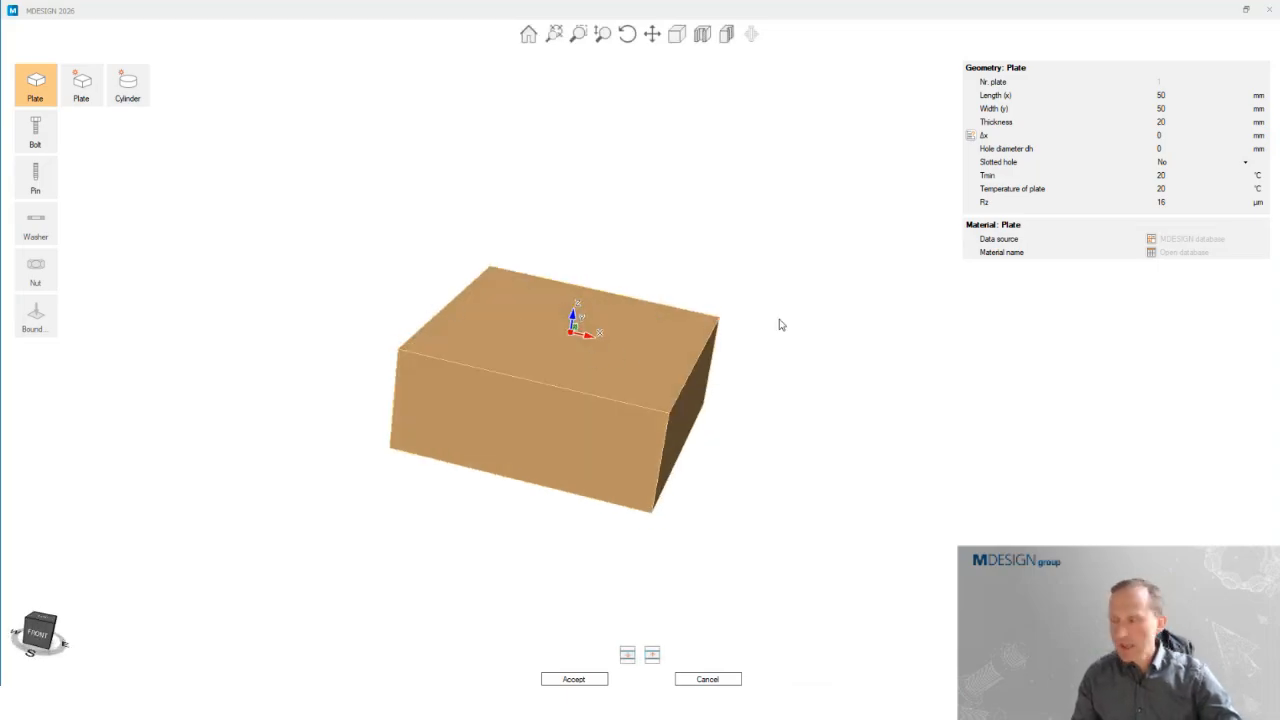
{"action": "left_click", "coordinate": [35, 130]}
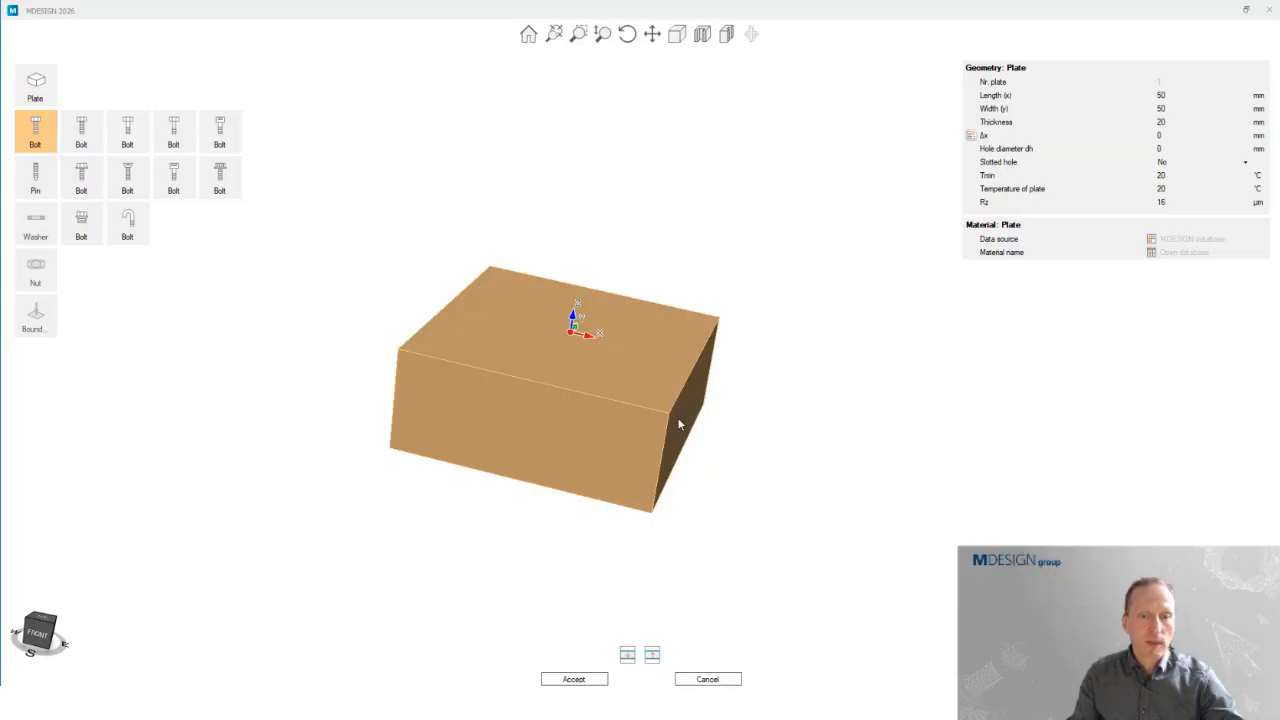
{"action": "left_click", "coordinate": [525, 334]}
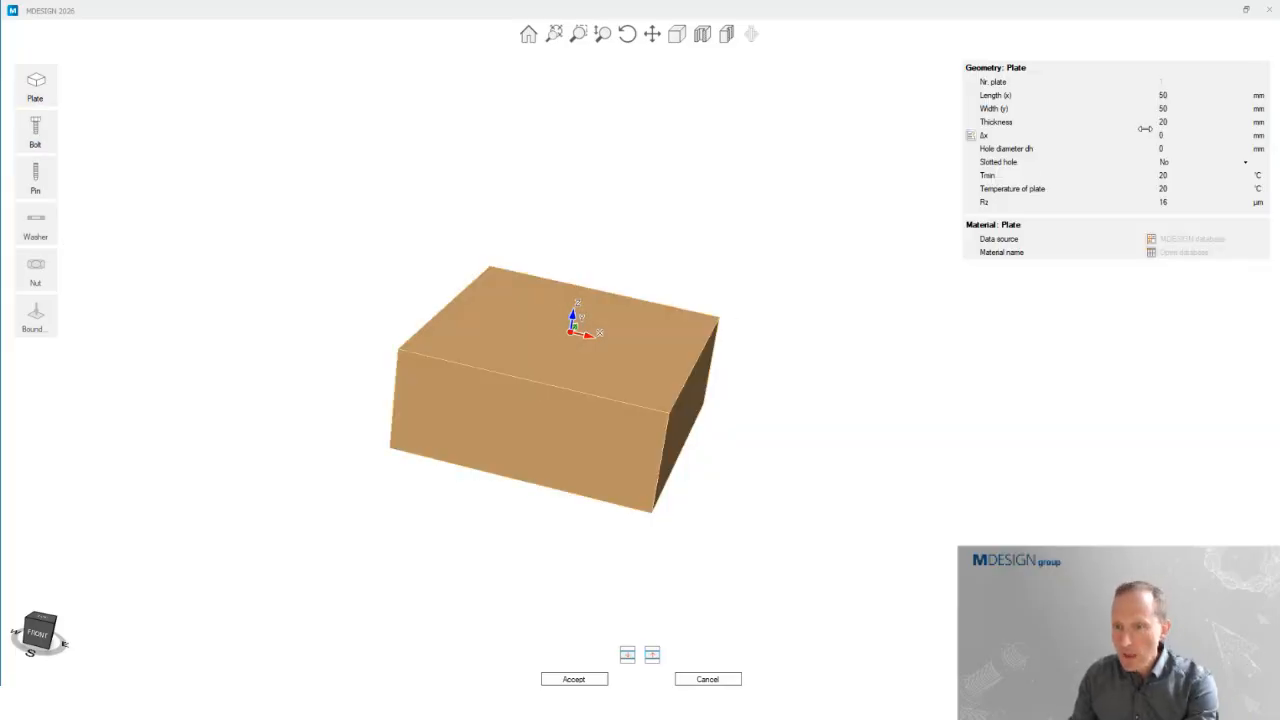
{"action": "left_click", "coordinate": [1162, 137]}
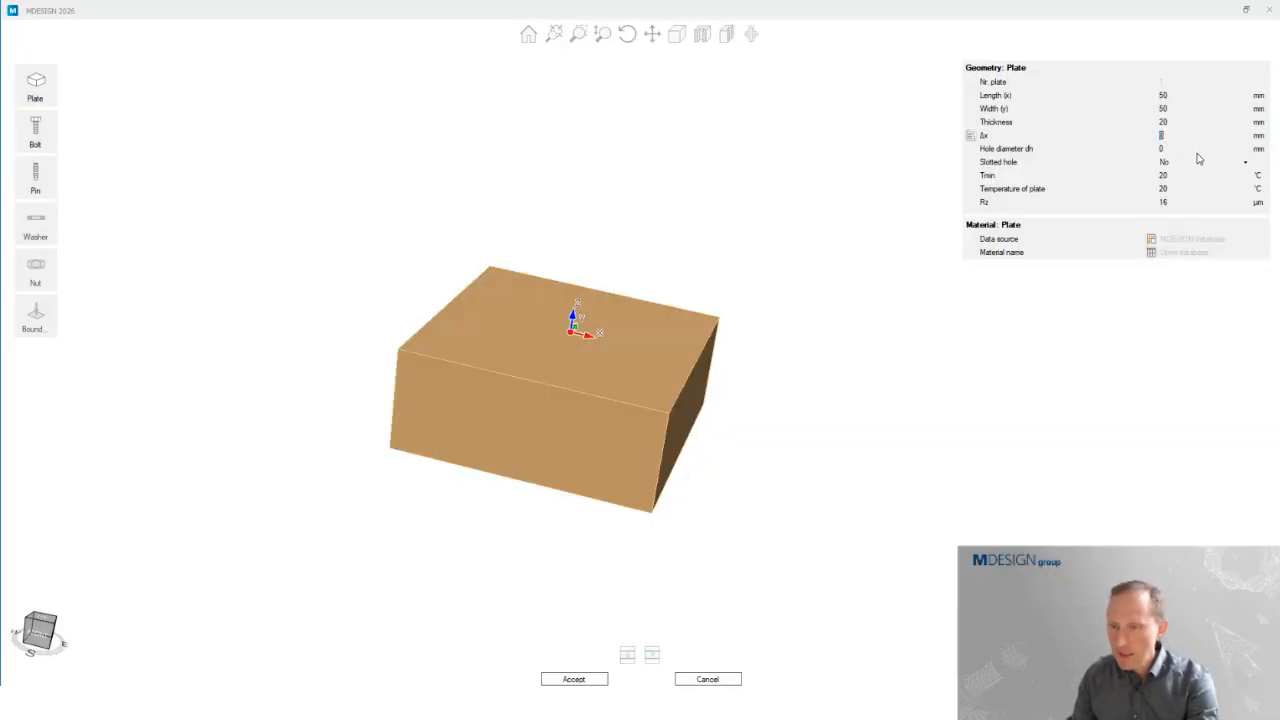
{"action": "type", "text": "10"}
{"action": "key", "text": "Return"}
{"action": "left_click", "coordinate": [1019, 137]}
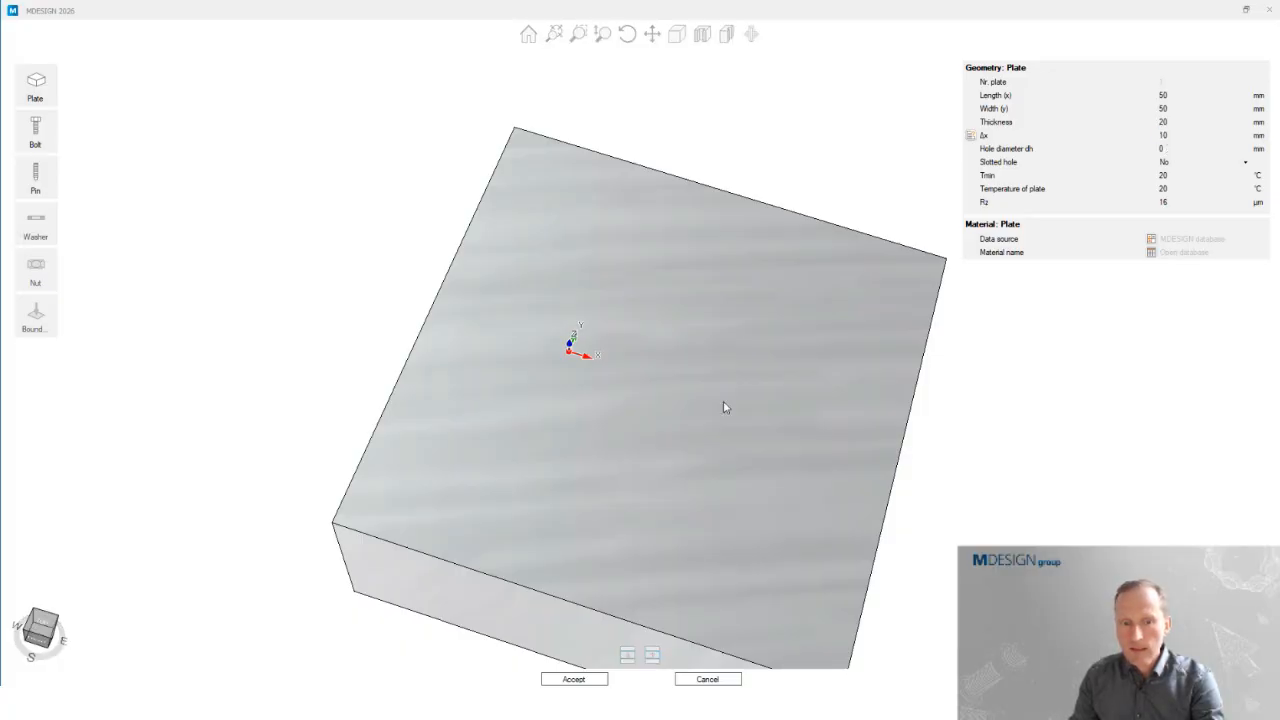
- Add a second plate below the first, with a thickness of 25 mm and a Δx offset of 10 mm
{"action": "left_click_drag", "start_coordinate": [778, 434], "coordinate": [453, 427]}
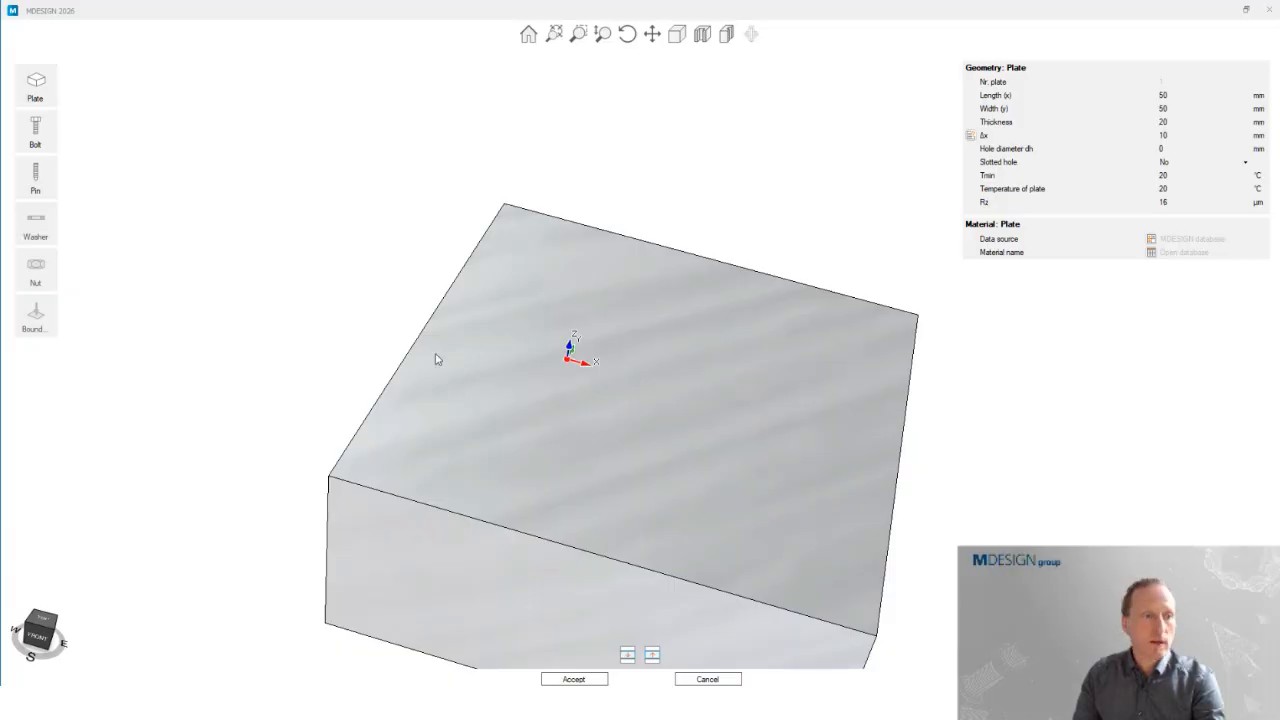
{"action": "scroll", "coordinate": [436, 360], "scroll_direction": "down", "scroll_amount": 2}
{"action": "left_click", "coordinate": [35, 84]}
{"action": "left_click", "coordinate": [82, 84]}
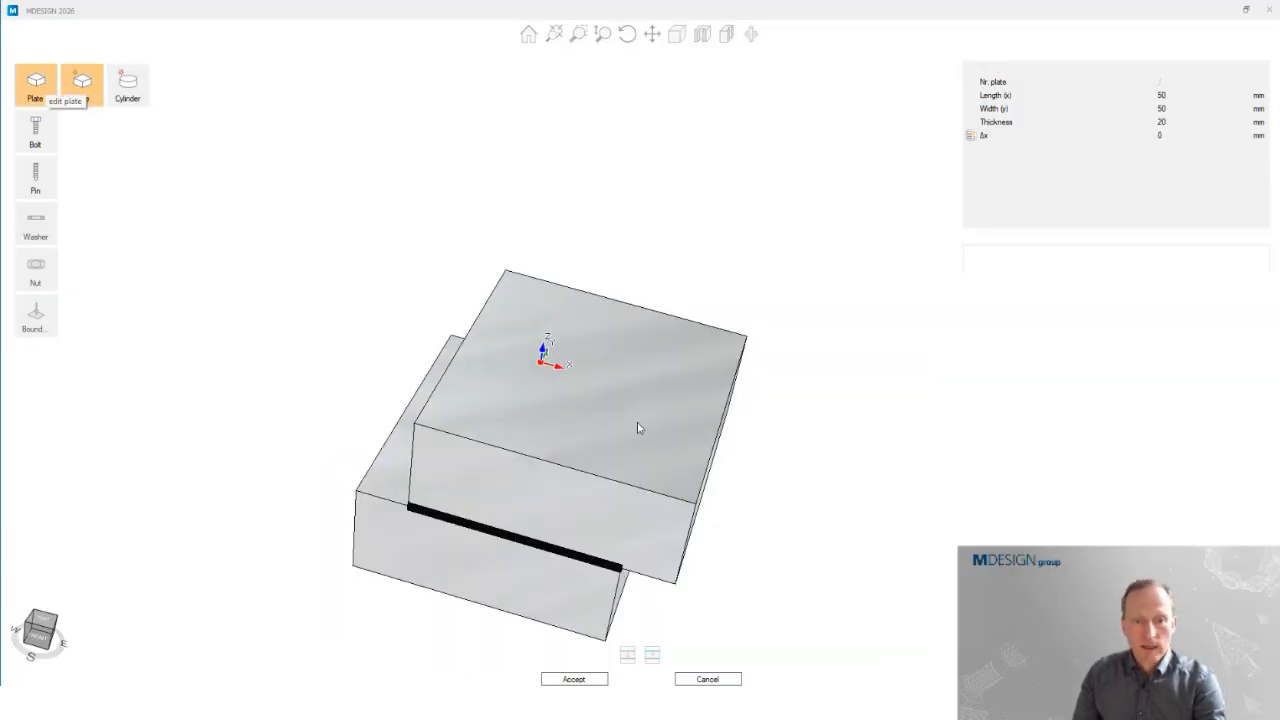
{"action": "left_click_drag", "start_coordinate": [637, 422], "coordinate": [610, 335]}
{"action": "left_click", "coordinate": [548, 524]}
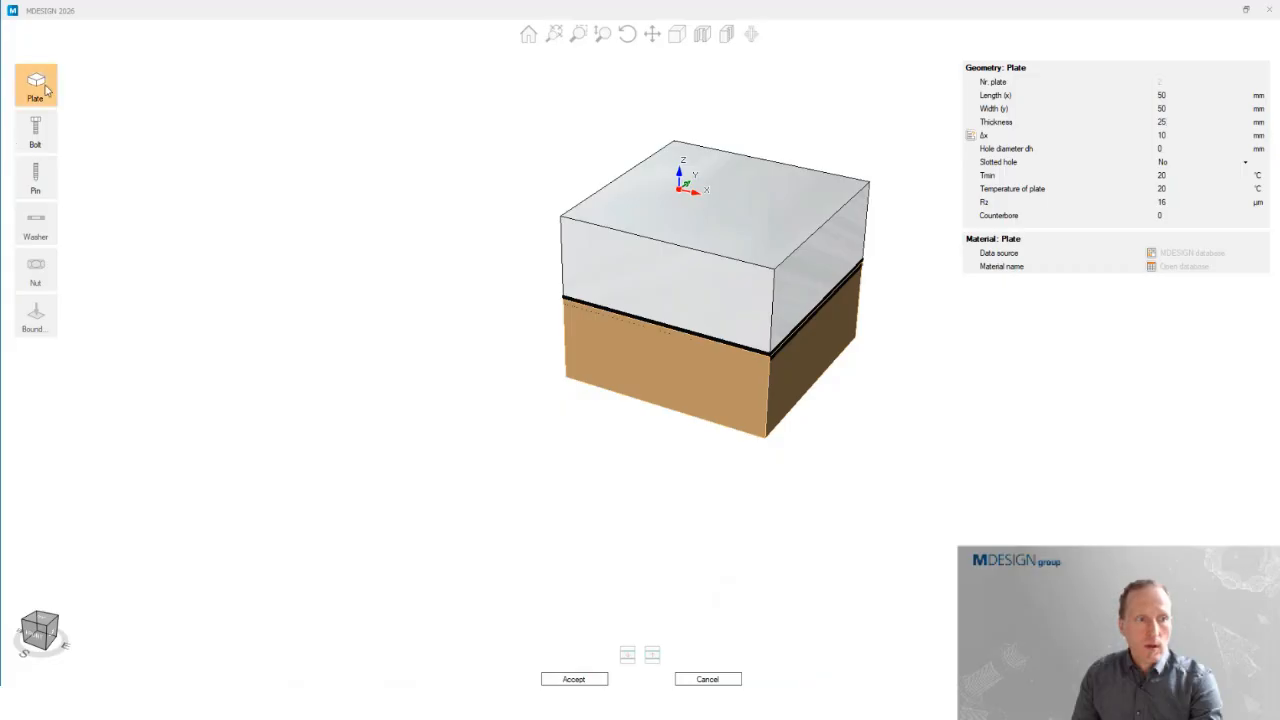
- Add a third plate of the same size to the stack
{"action": "left_click", "coordinate": [45, 88]}
{"action": "left_click", "coordinate": [82, 84]}
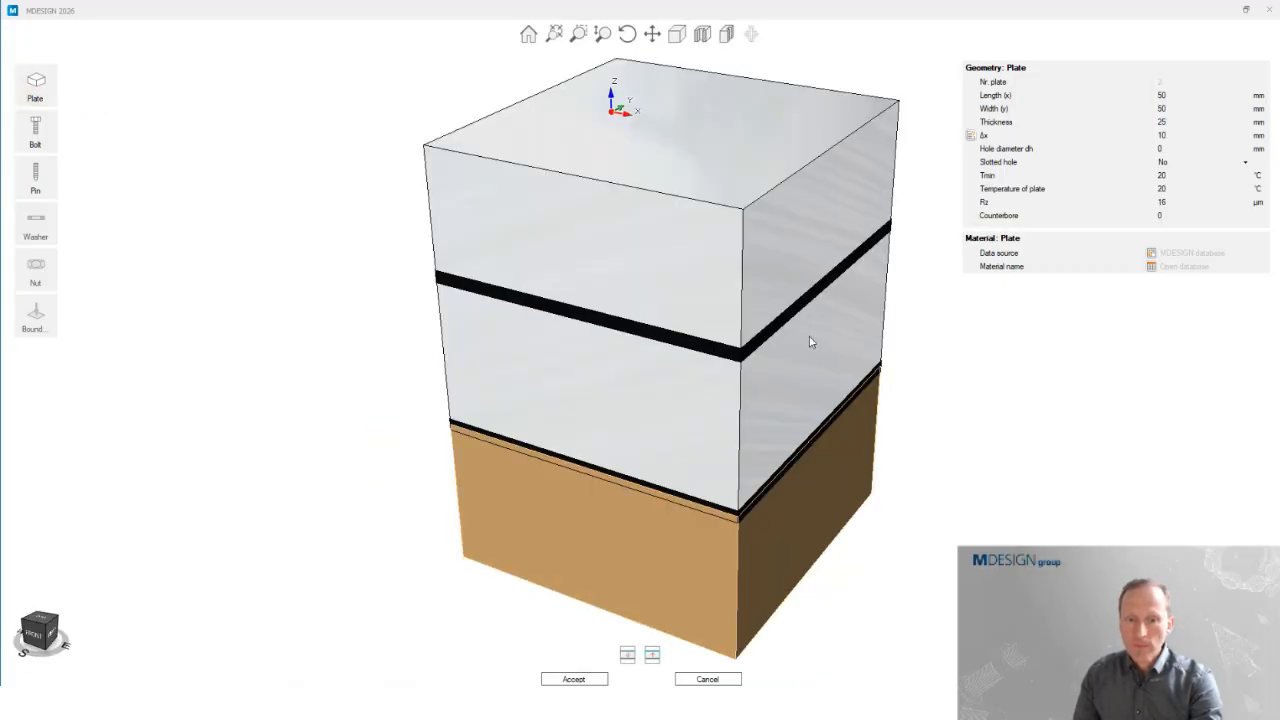
{"action": "scroll", "coordinate": [820, 300], "scroll_direction": "down", "scroll_amount": 3}
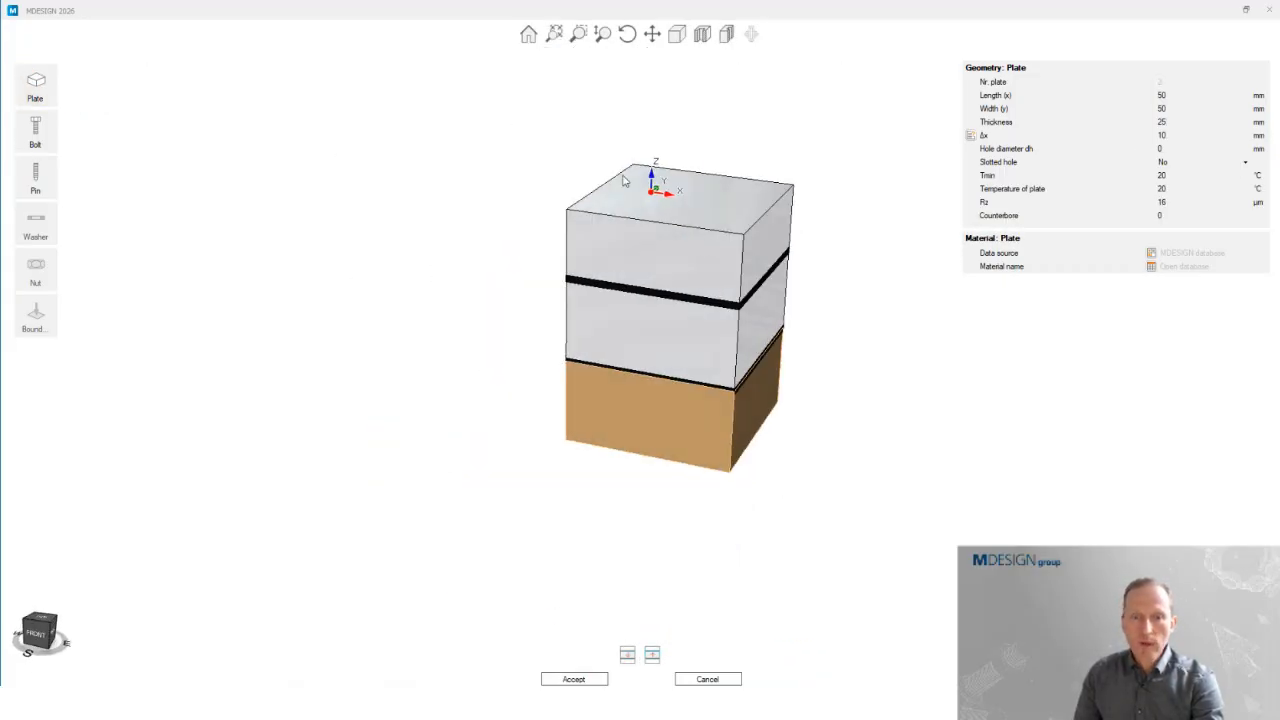
{"action": "scroll", "coordinate": [623, 178], "scroll_direction": "up", "scroll_amount": 5}
{"action": "left_click_drag", "start_coordinate": [724, 237], "coordinate": [694, 345]}
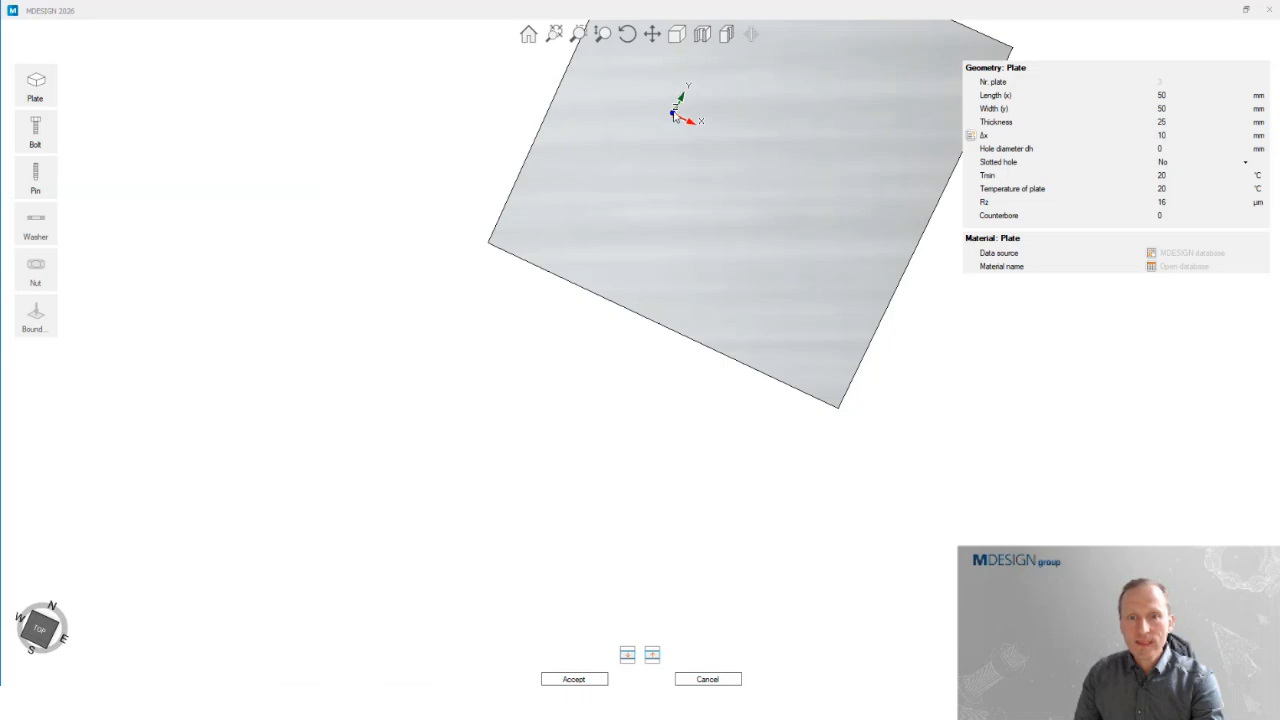
{"action": "left_click_drag", "start_coordinate": [757, 270], "coordinate": [661, 190]}
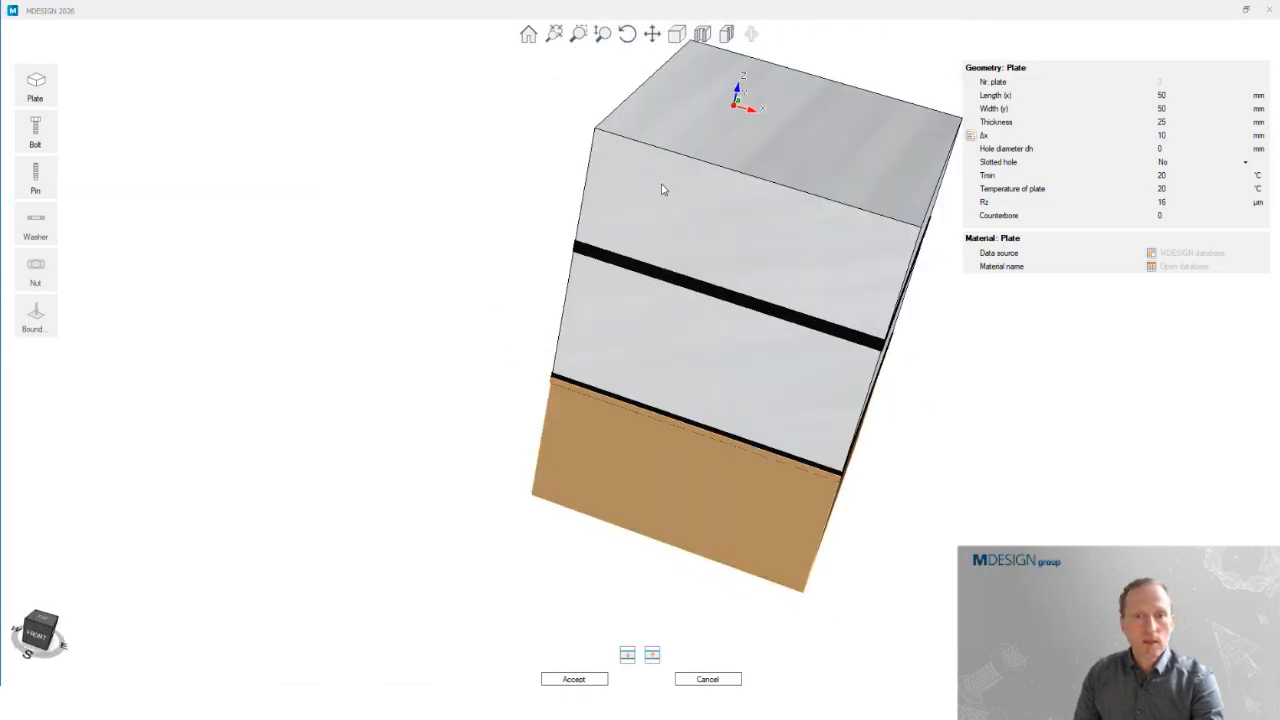
{"action": "scroll", "coordinate": [430, 210], "scroll_direction": "down", "scroll_amount": 3}
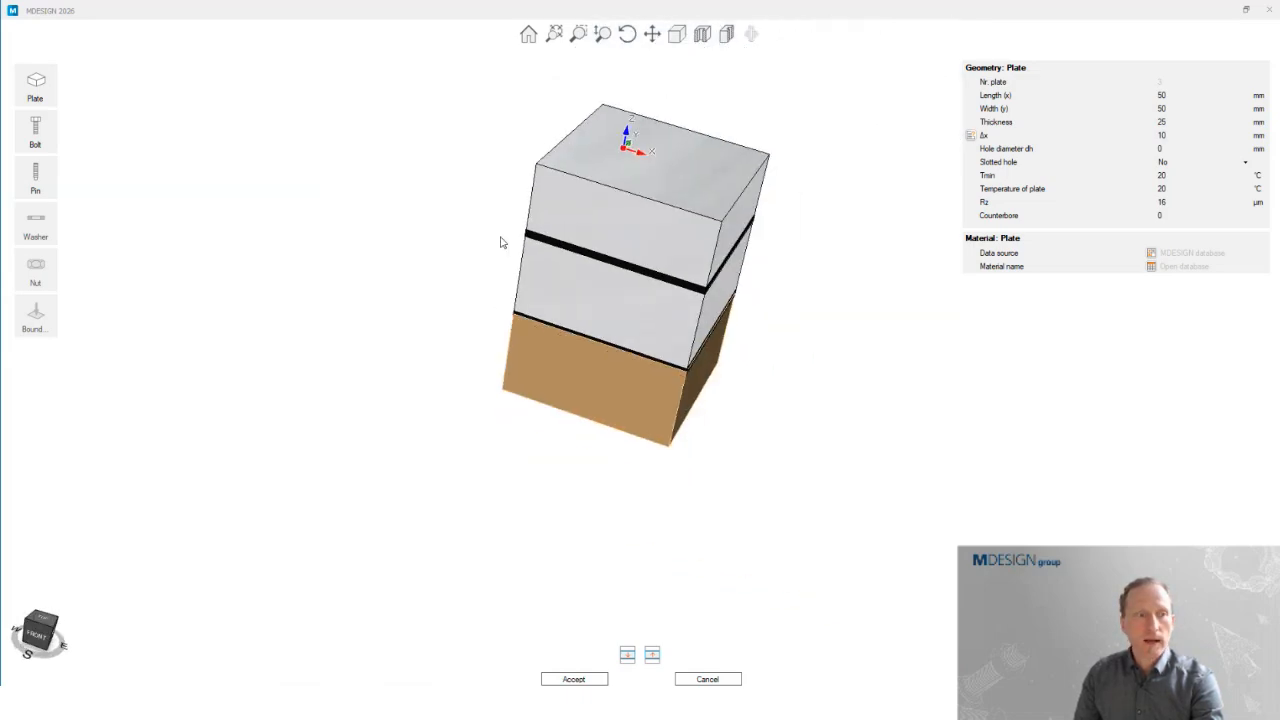
- Insert a socket head cap screw with standard thread, DIN EN ISO 4762, size M12 x 80, through the plates
{"action": "left_click", "coordinate": [35, 130]}
{"action": "left_click", "coordinate": [212, 136]}
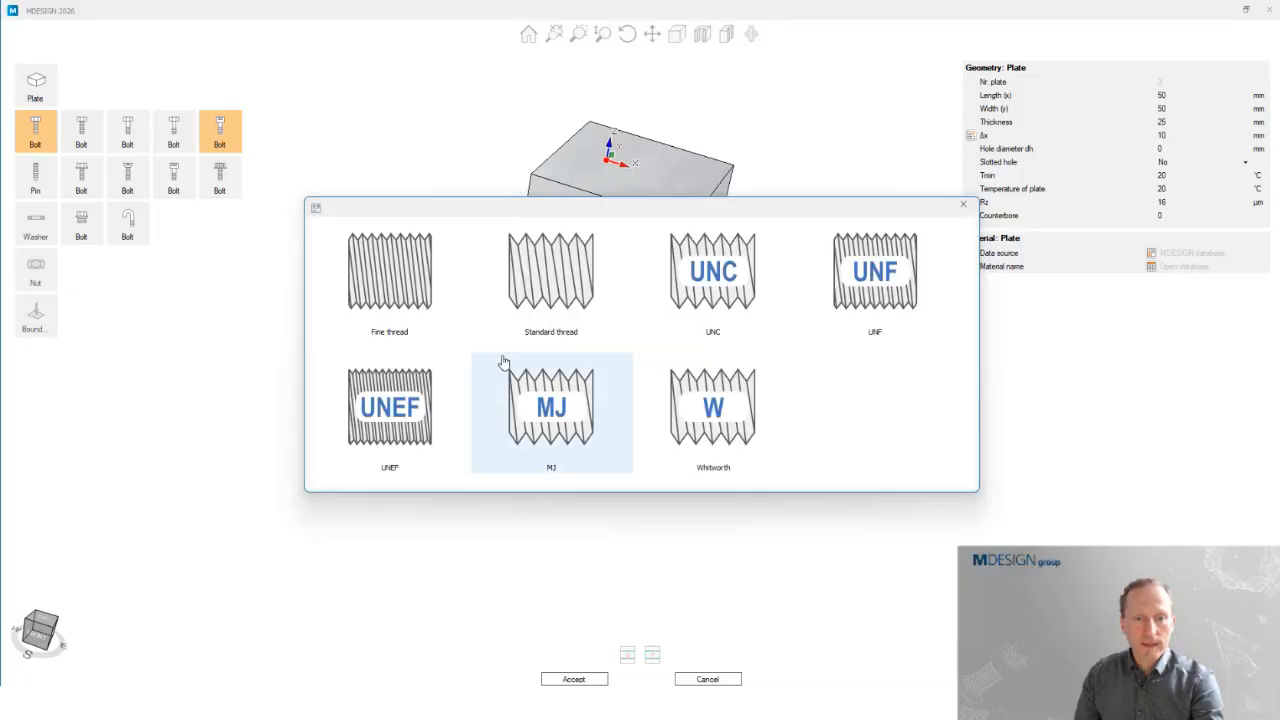
{"action": "left_click", "coordinate": [557, 291]}
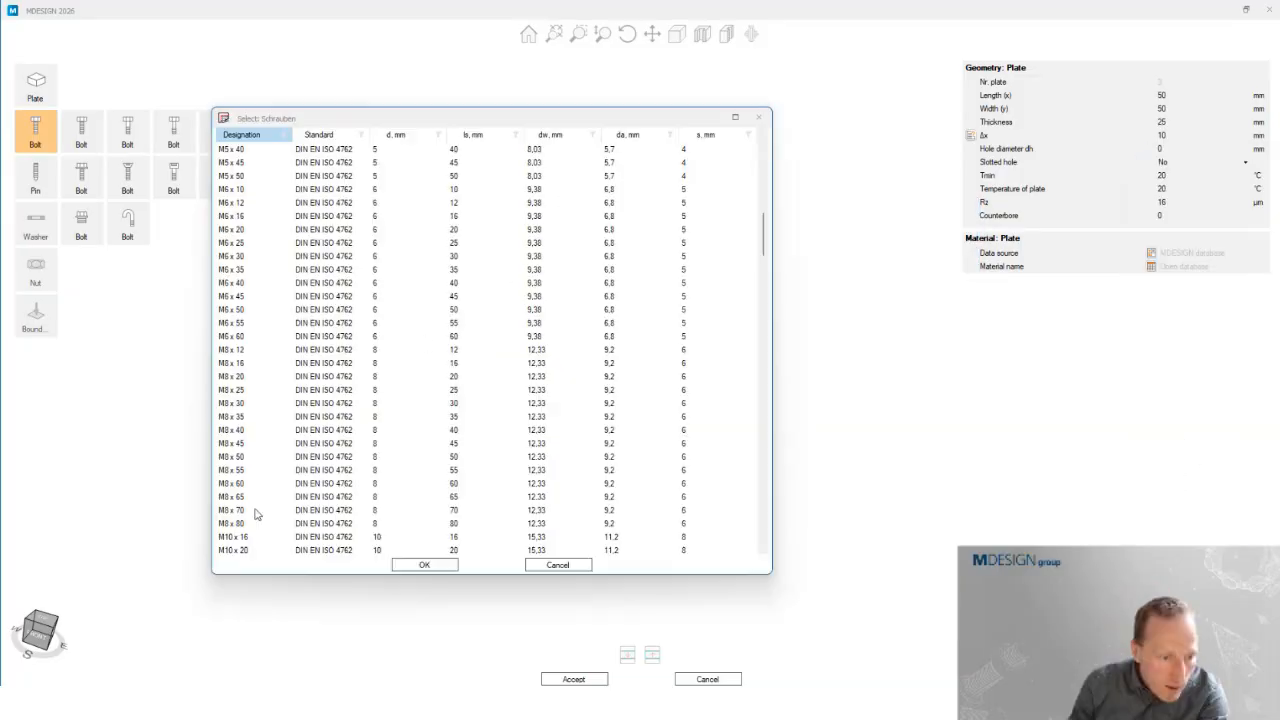
{"action": "left_click", "coordinate": [253, 483]}
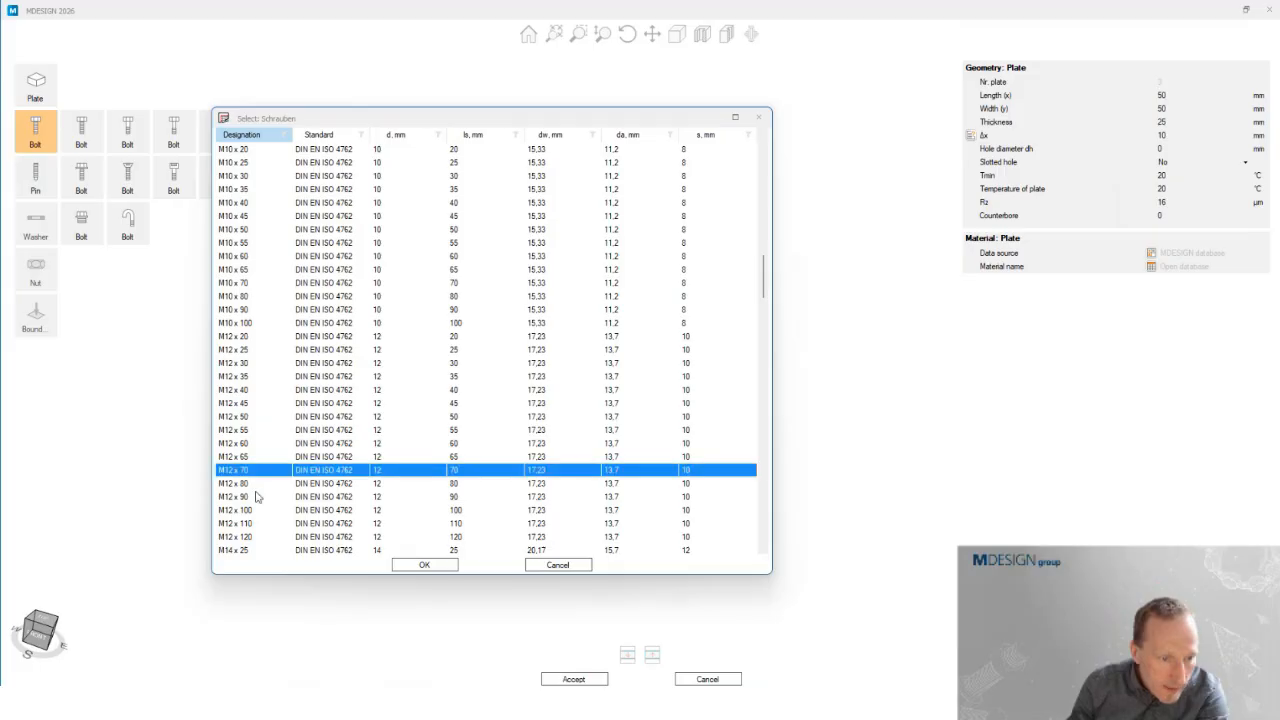
{"action": "double_click", "coordinate": [249, 484]}
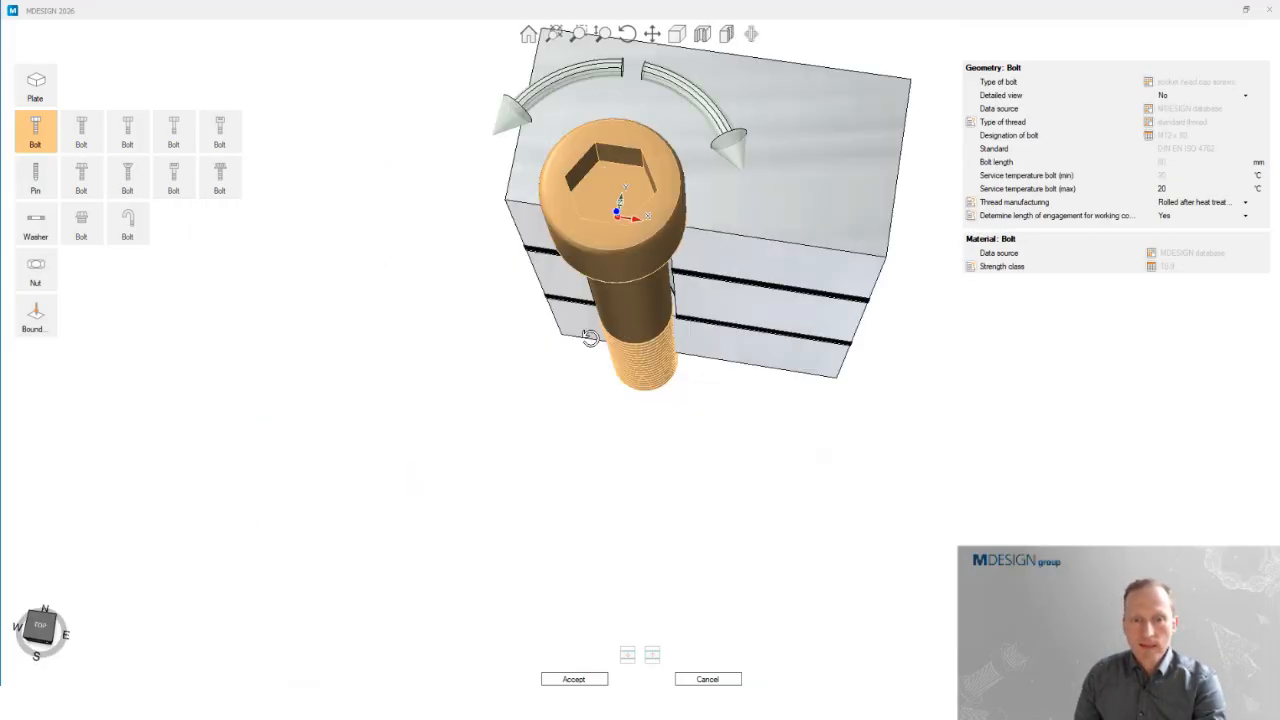
- Add a DIN EN ISO 4032 hex nut to the threaded end of the bolt
{"action": "scroll", "coordinate": [673, 540], "scroll_direction": "up", "scroll_amount": 2}
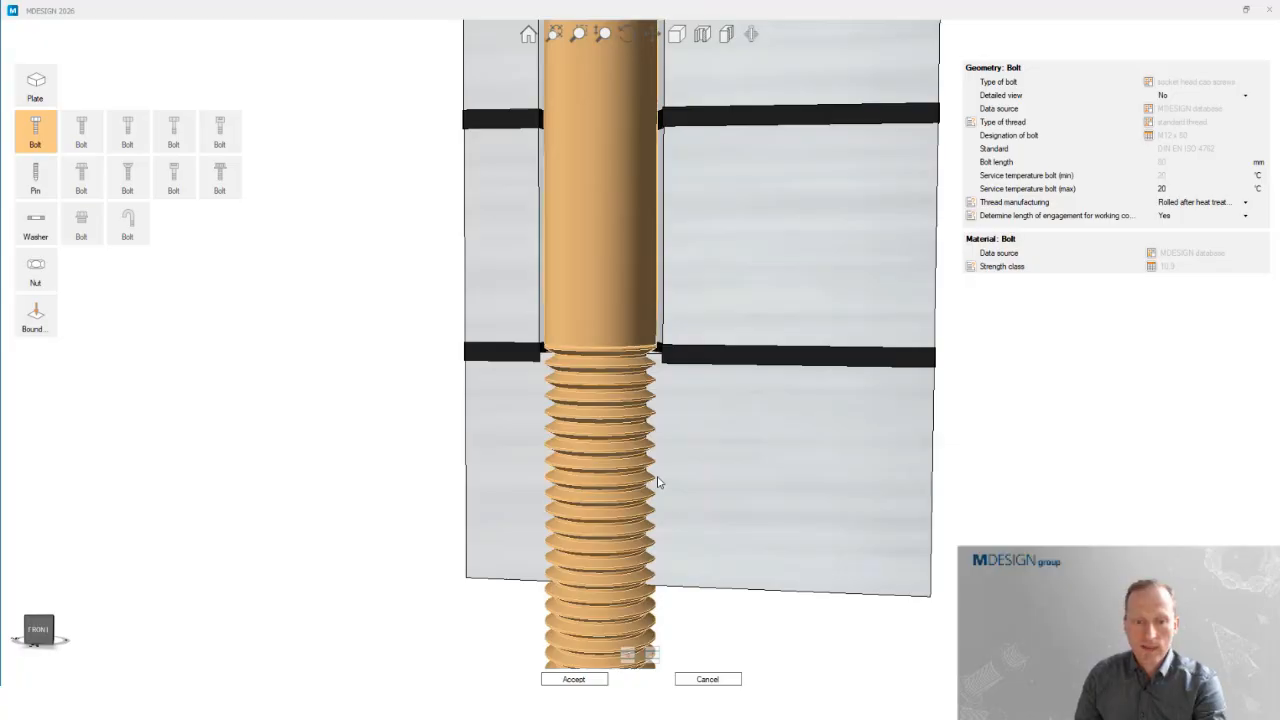
{"action": "scroll", "coordinate": [670, 449], "scroll_direction": "up", "scroll_amount": 2}
{"action": "scroll", "coordinate": [672, 455], "scroll_direction": "down", "scroll_amount": 3}
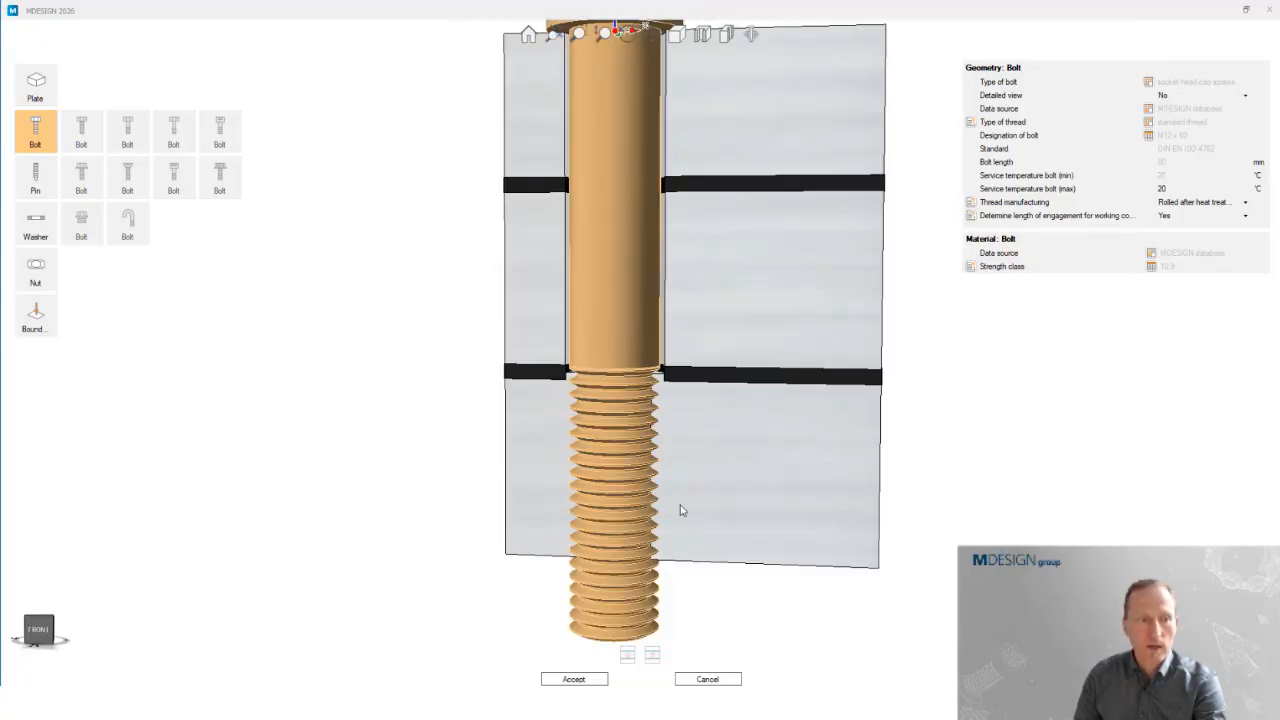
{"action": "left_click", "coordinate": [40, 276]}
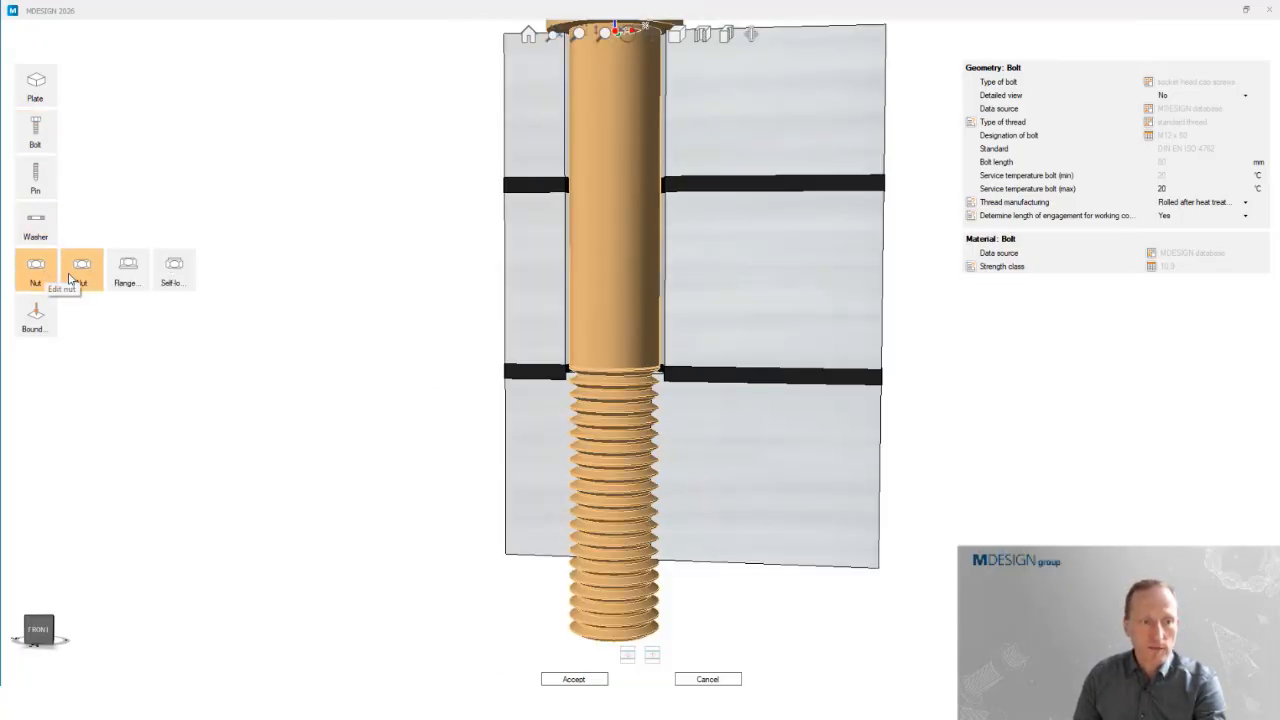
{"action": "left_click", "coordinate": [704, 562]}
{"action": "left_click", "coordinate": [235, 153]}
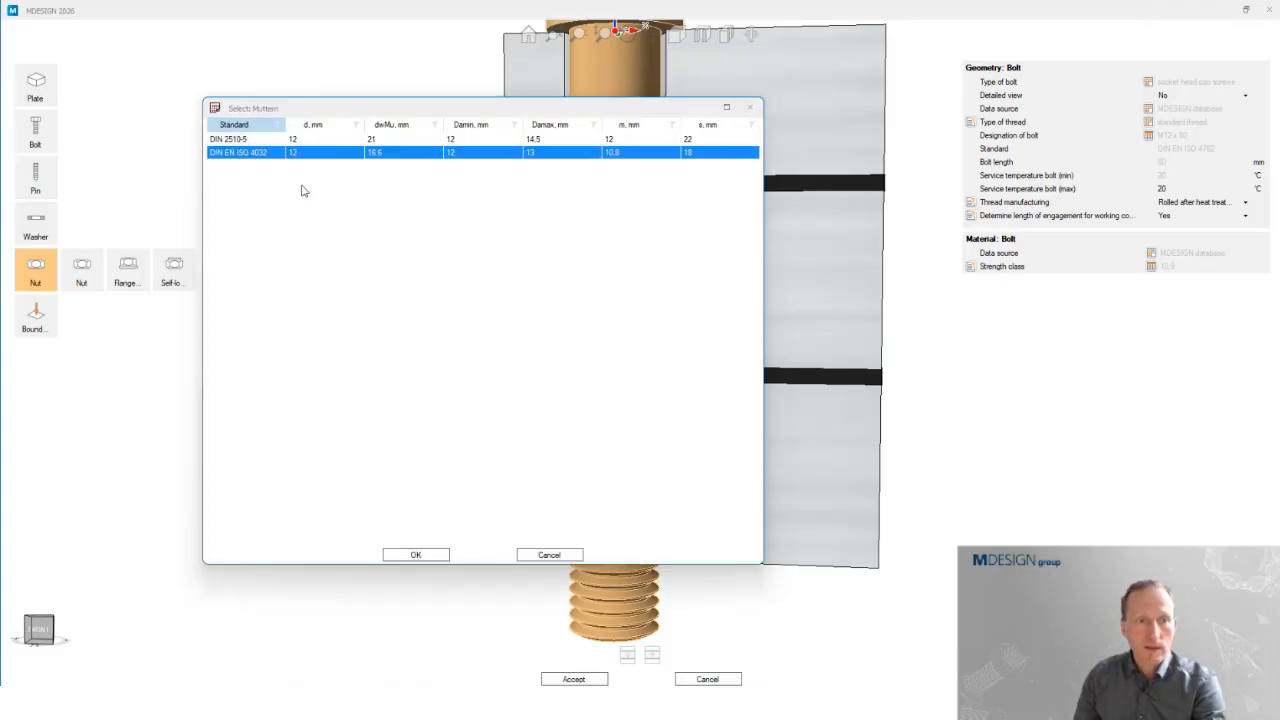
{"action": "double_click", "coordinate": [244, 153]}
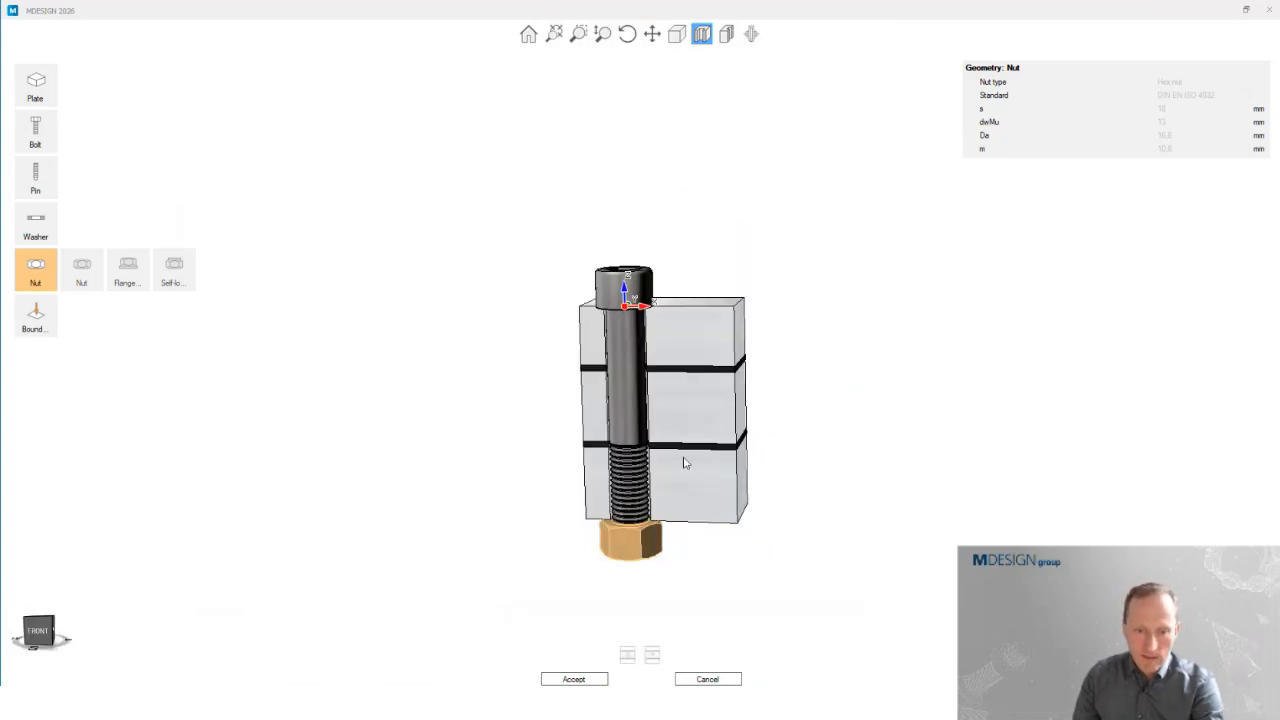
- Set the bottom plate's thickness to 10 mm
{"action": "scroll", "coordinate": [655, 420], "scroll_direction": "up", "scroll_amount": 5}
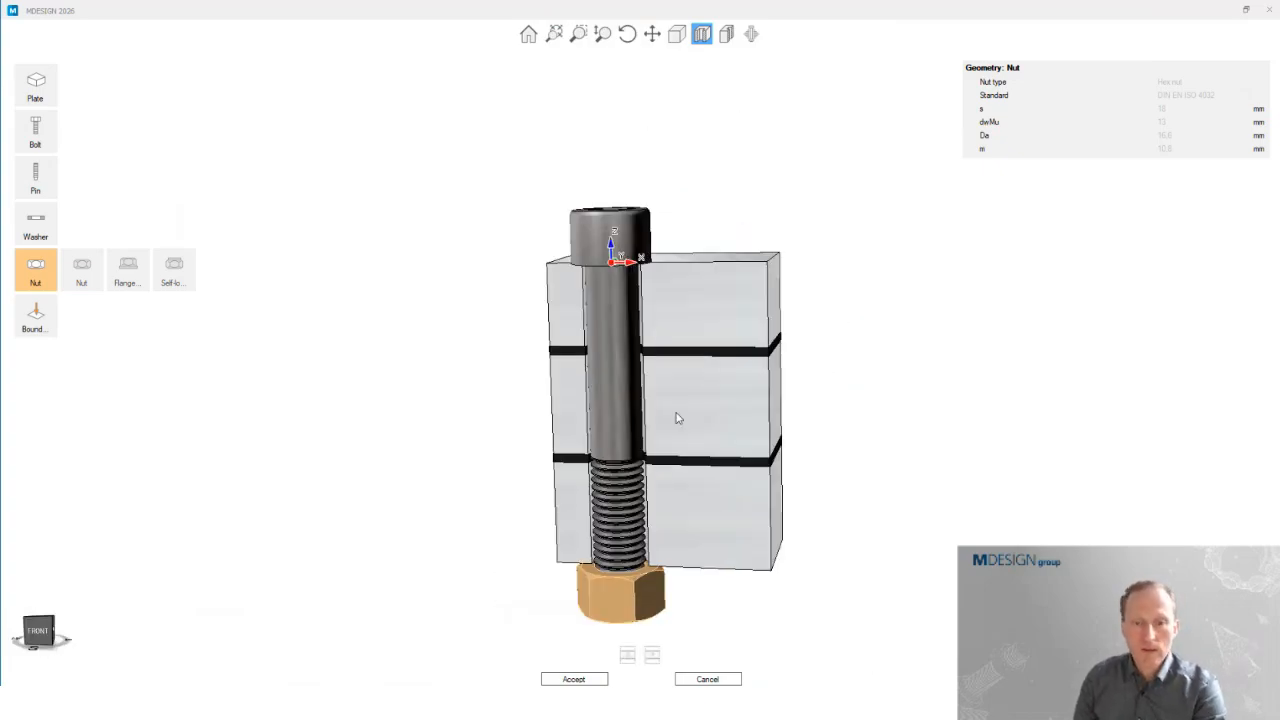
{"action": "left_click", "coordinate": [745, 407]}
{"action": "type", "text": "10"}
{"action": "key", "text": "Return"}
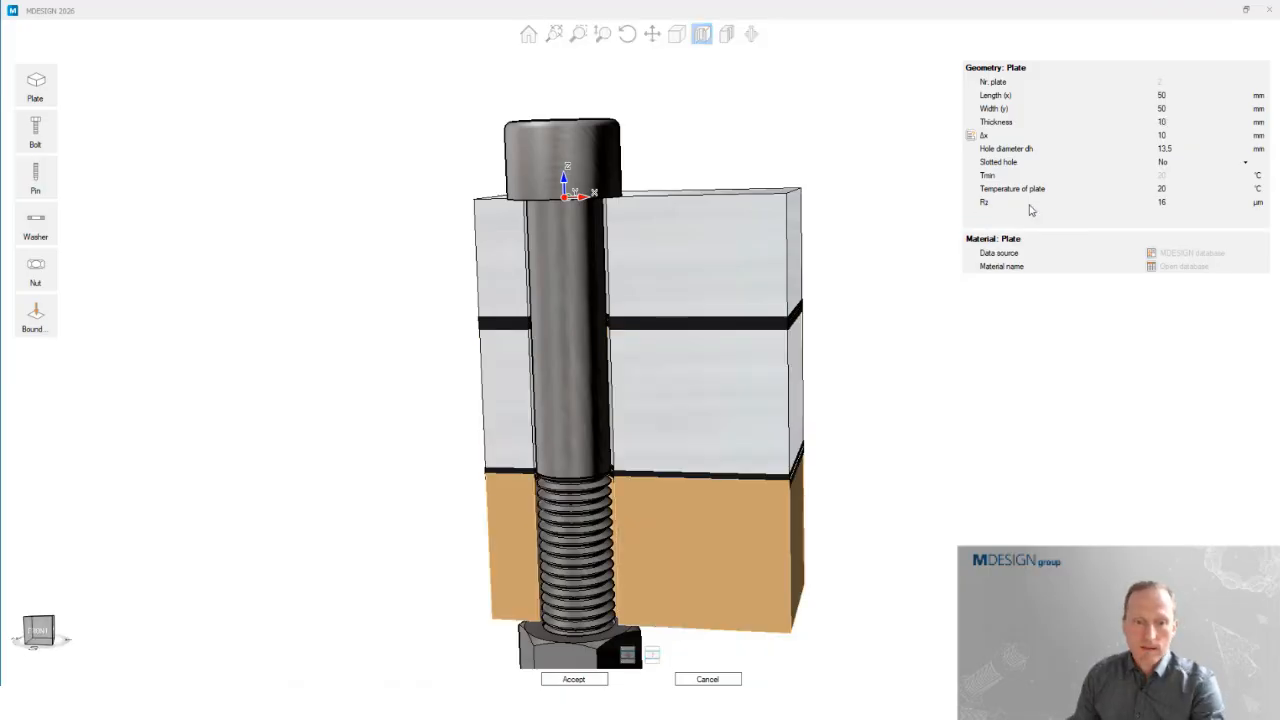
{"action": "left_click_drag", "start_coordinate": [750, 320], "coordinate": [643, 368]}
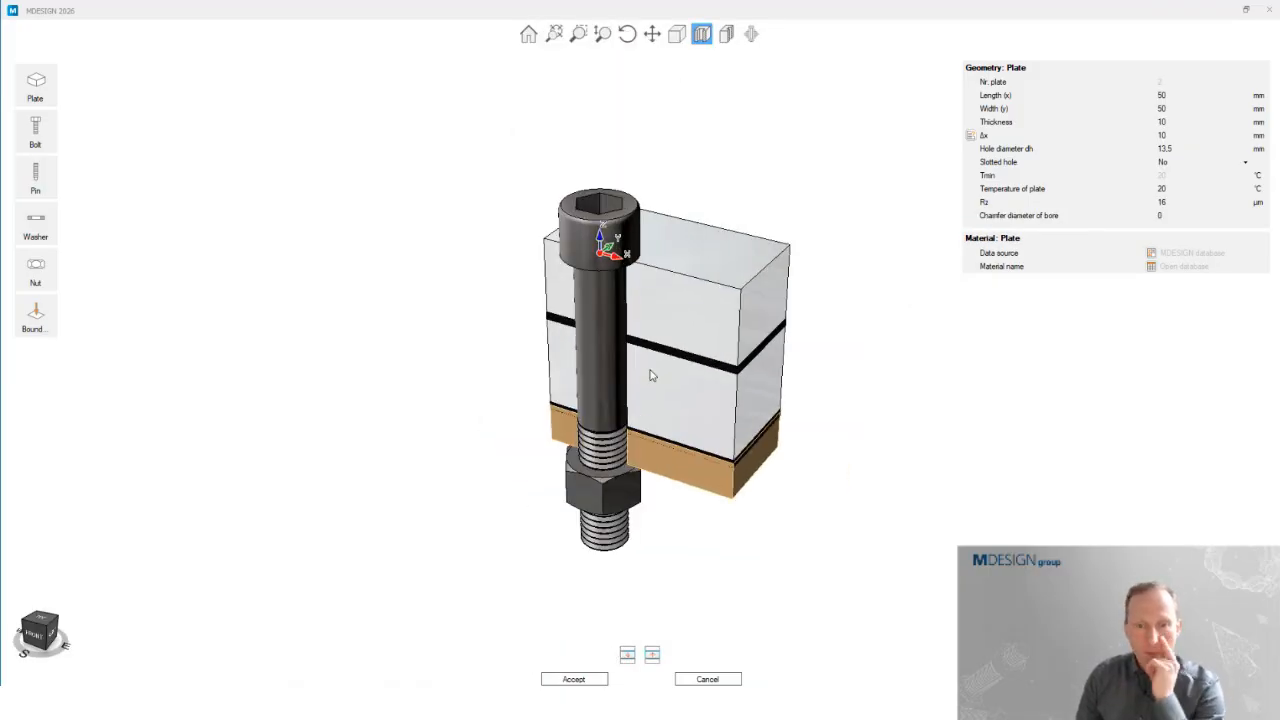
- Set the bottom plate's thickness to 20 mm
{"action": "scroll", "coordinate": [646, 365], "scroll_direction": "up", "scroll_amount": 2}
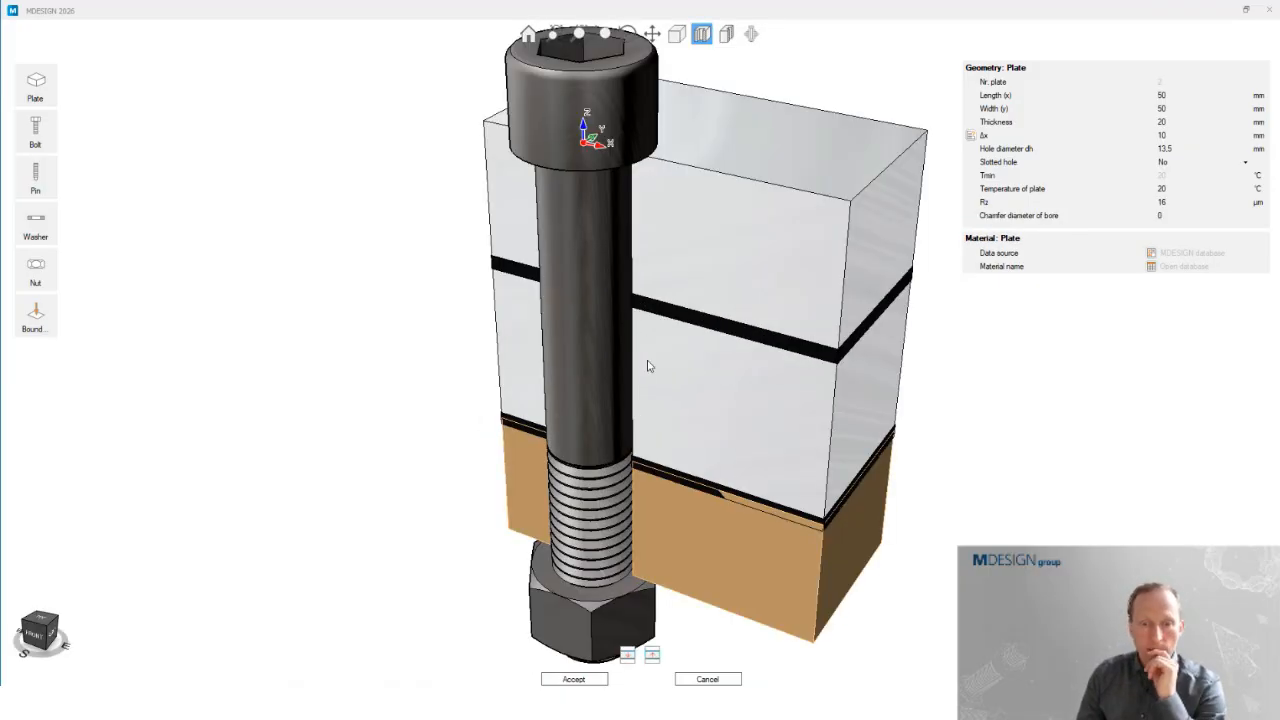
{"action": "left_click_drag", "start_coordinate": [646, 363], "coordinate": [506, 388]}
{"action": "scroll", "coordinate": [796, 285], "scroll_direction": "up", "scroll_amount": 3}
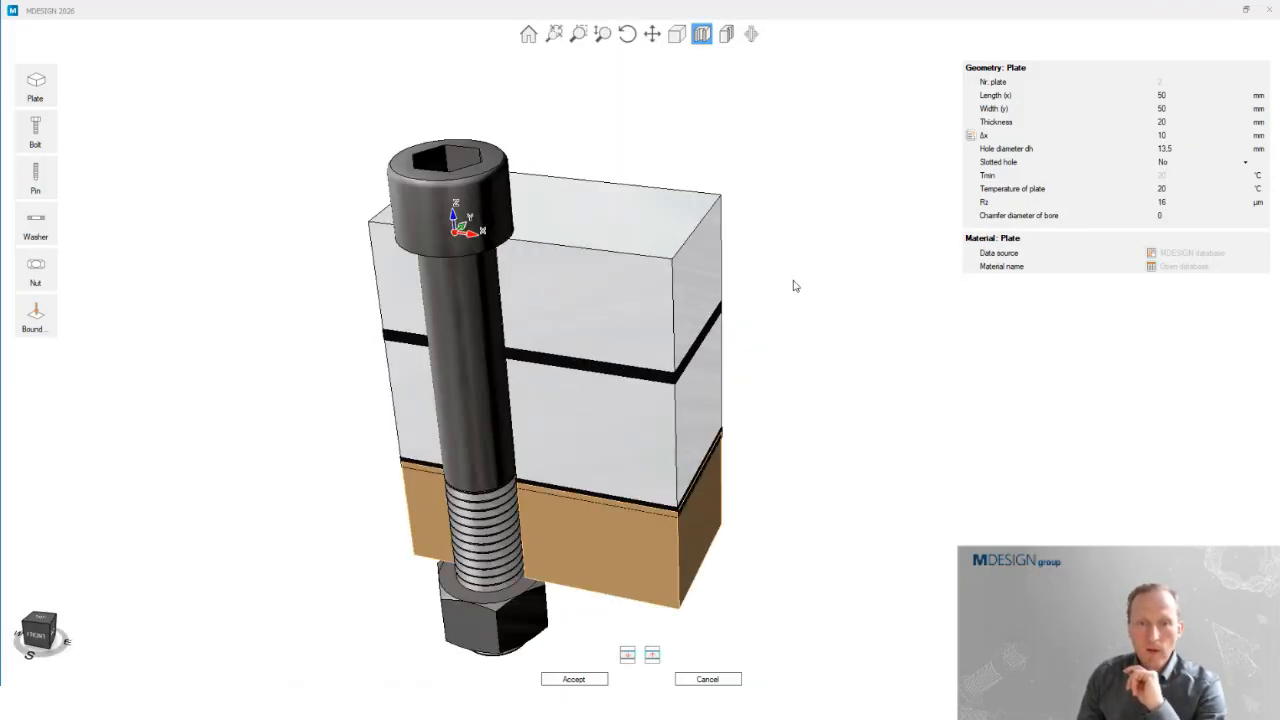
{"action": "scroll", "coordinate": [796, 178], "scroll_direction": "down", "scroll_amount": 1}
{"action": "left_click_drag", "start_coordinate": [659, 135], "coordinate": [378, 212]}
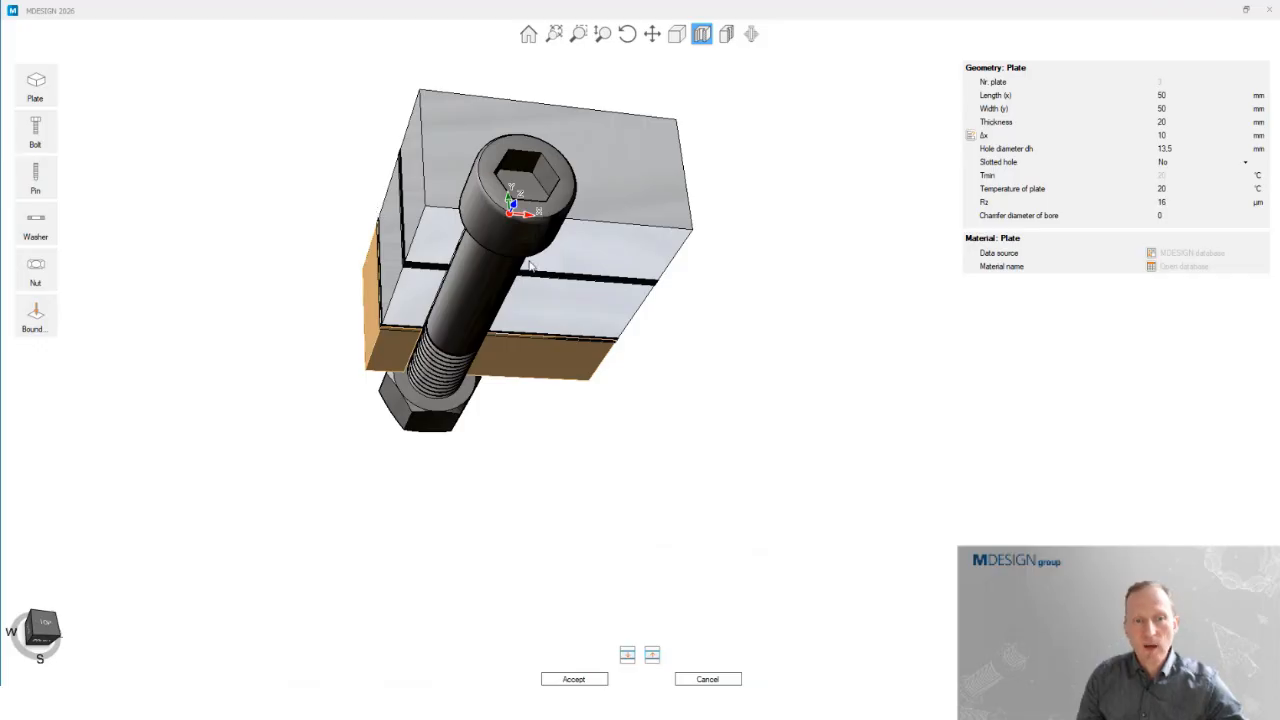
{"action": "left_click_drag", "start_coordinate": [531, 265], "coordinate": [749, 369]}
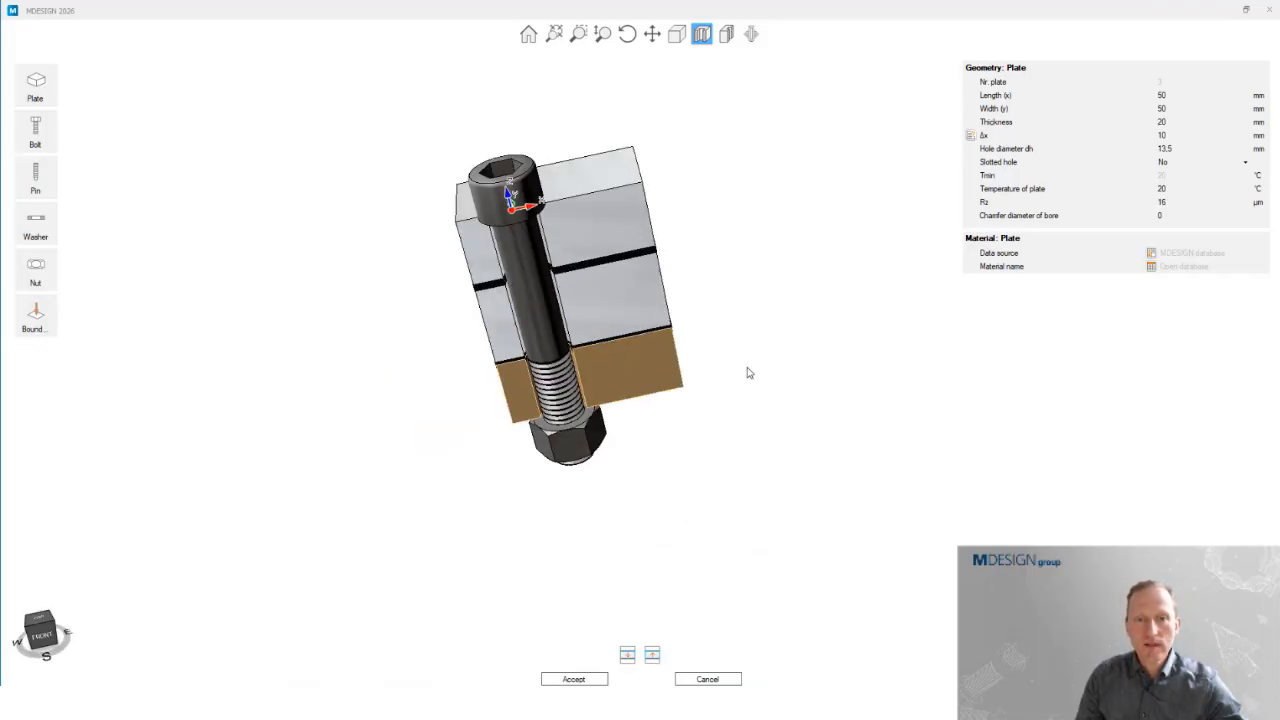
- Display the deformation cone around the bolt and examine its shape through the clamped plates from the front and above
{"action": "left_click", "coordinate": [760, 38]}
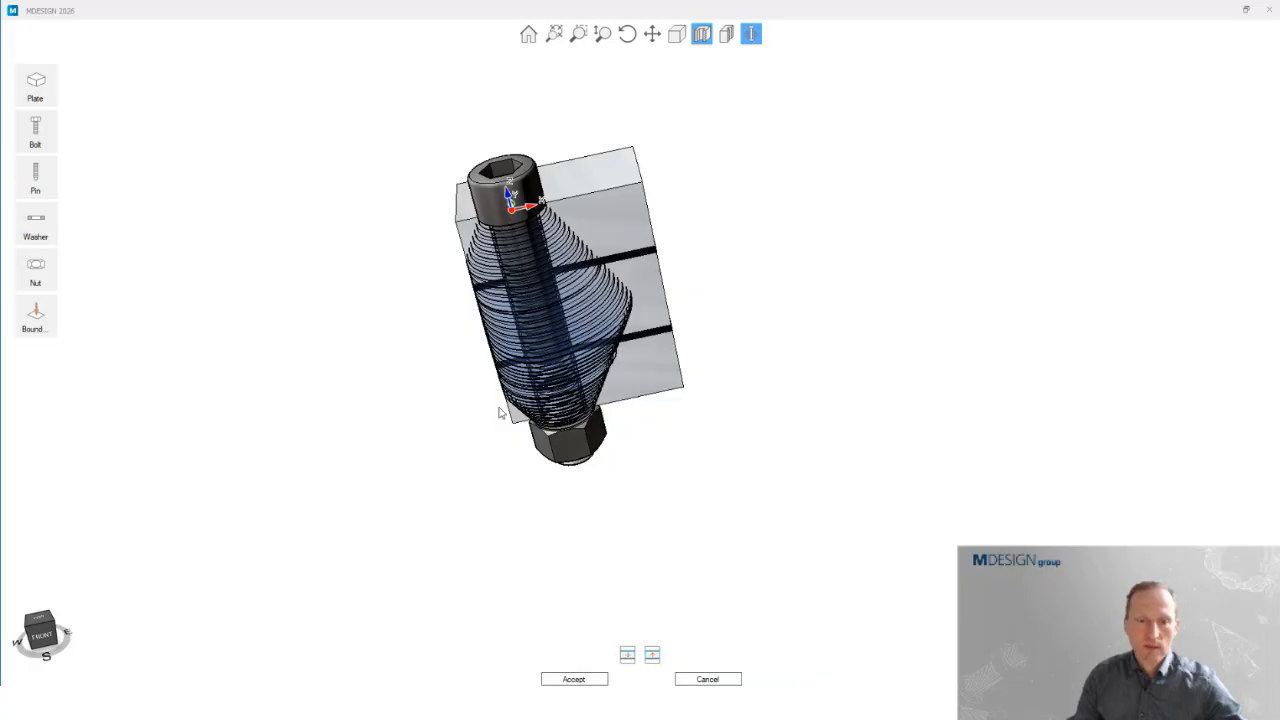
{"action": "left_click_drag", "start_coordinate": [342, 278], "coordinate": [682, 332]}
{"action": "scroll", "coordinate": [550, 342], "scroll_direction": "up", "scroll_amount": 5}
{"action": "scroll", "coordinate": [602, 402], "scroll_direction": "up", "scroll_amount": 2}
{"action": "left_click_drag", "start_coordinate": [602, 408], "coordinate": [627, 551]}
{"action": "scroll", "coordinate": [724, 360], "scroll_direction": "down", "scroll_amount": 4}
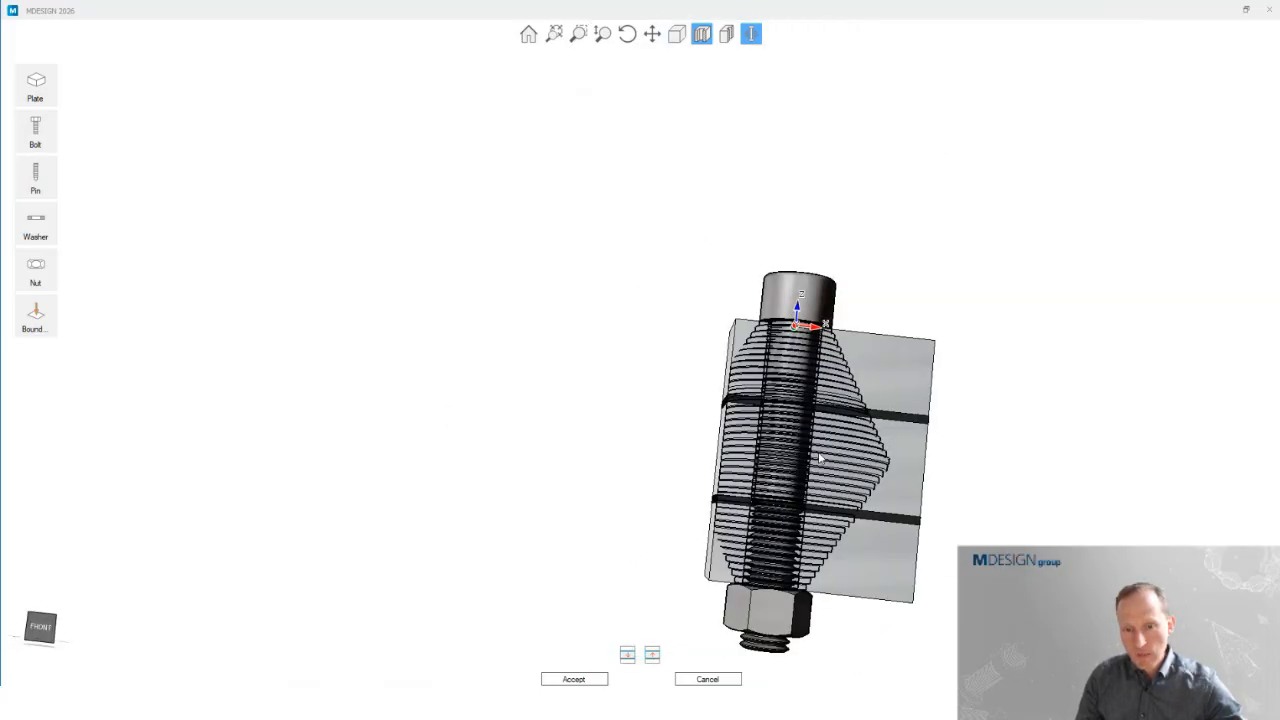
{"action": "scroll", "coordinate": [820, 458], "scroll_direction": "up", "scroll_amount": 3}
{"action": "left_click_drag", "start_coordinate": [790, 464], "coordinate": [757, 532]}
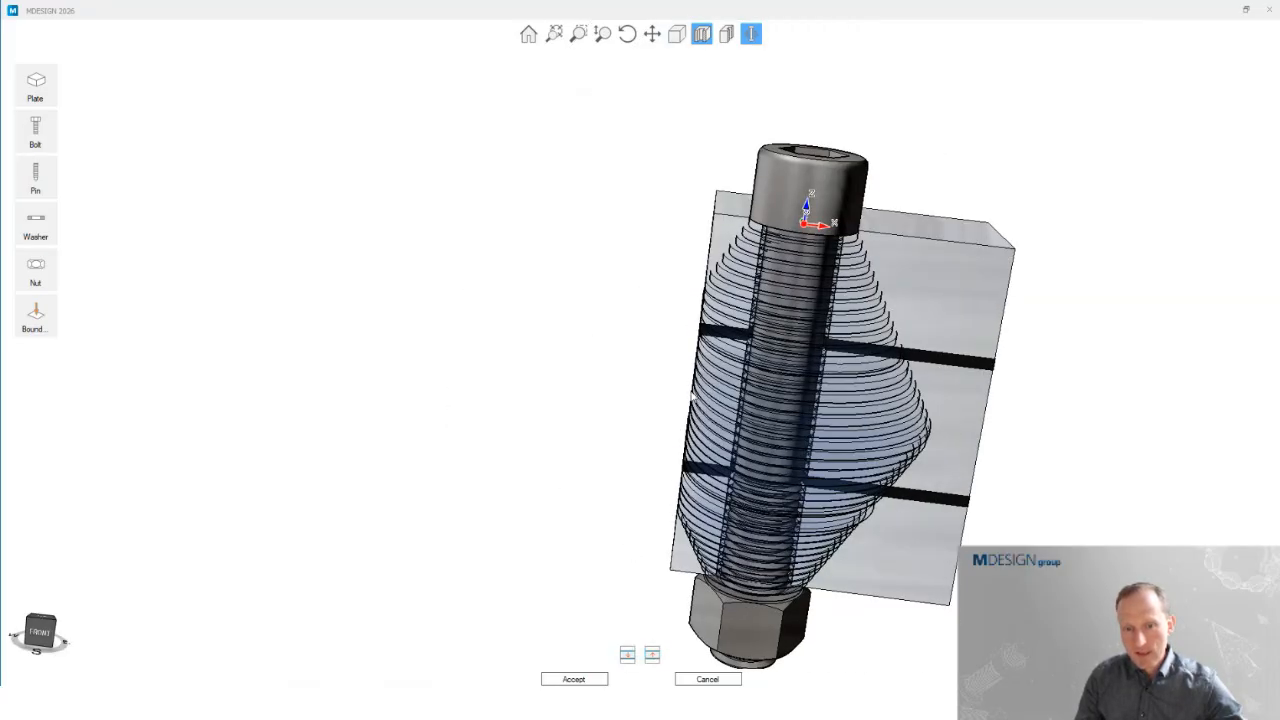
{"action": "left_click_drag", "start_coordinate": [1137, 449], "coordinate": [881, 530]}
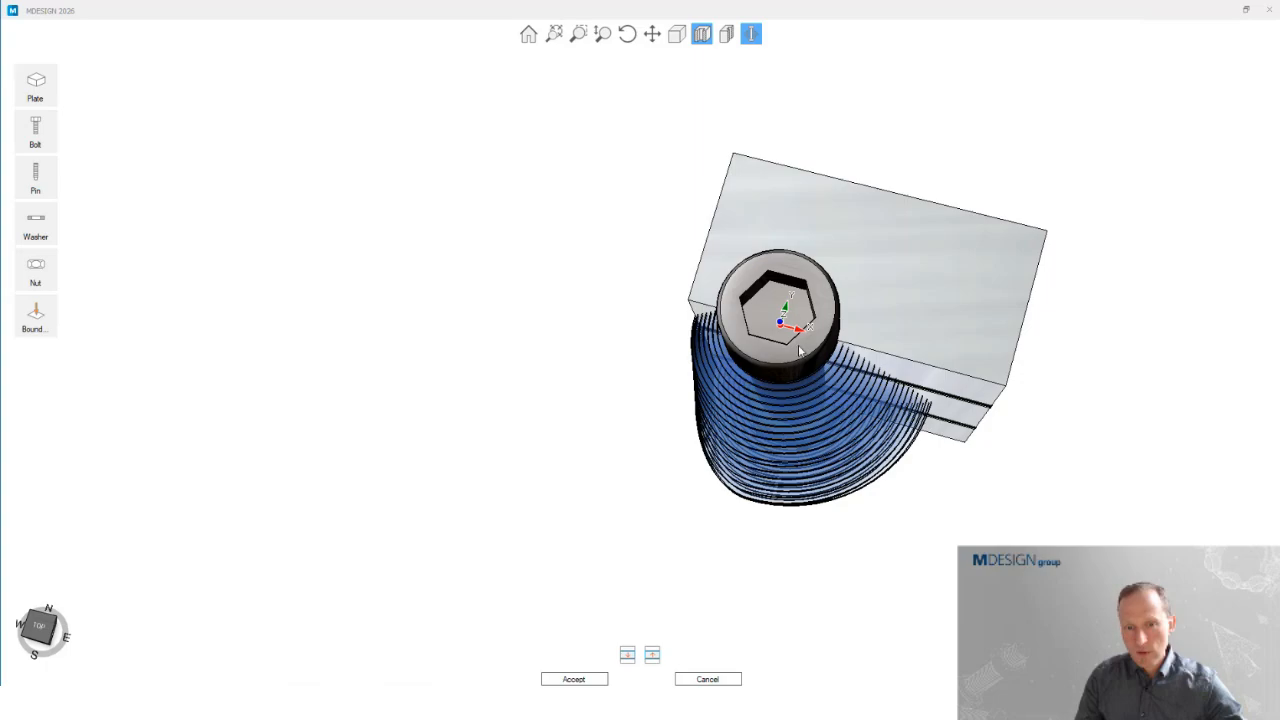
{"action": "left_click_drag", "start_coordinate": [799, 349], "coordinate": [779, 373]}
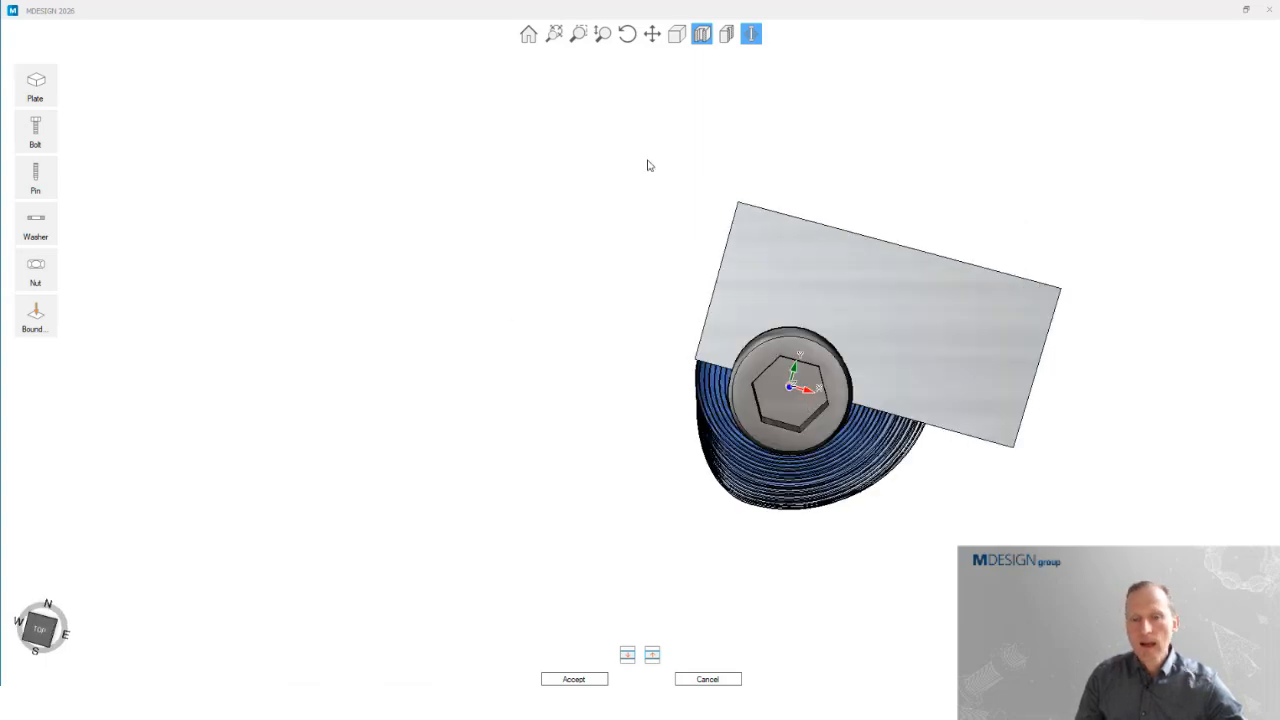
- Examine the deformation cone's spread through the three plates from above, obliquely and from the front
{"action": "left_click_drag", "start_coordinate": [649, 163], "coordinate": [633, 443]}
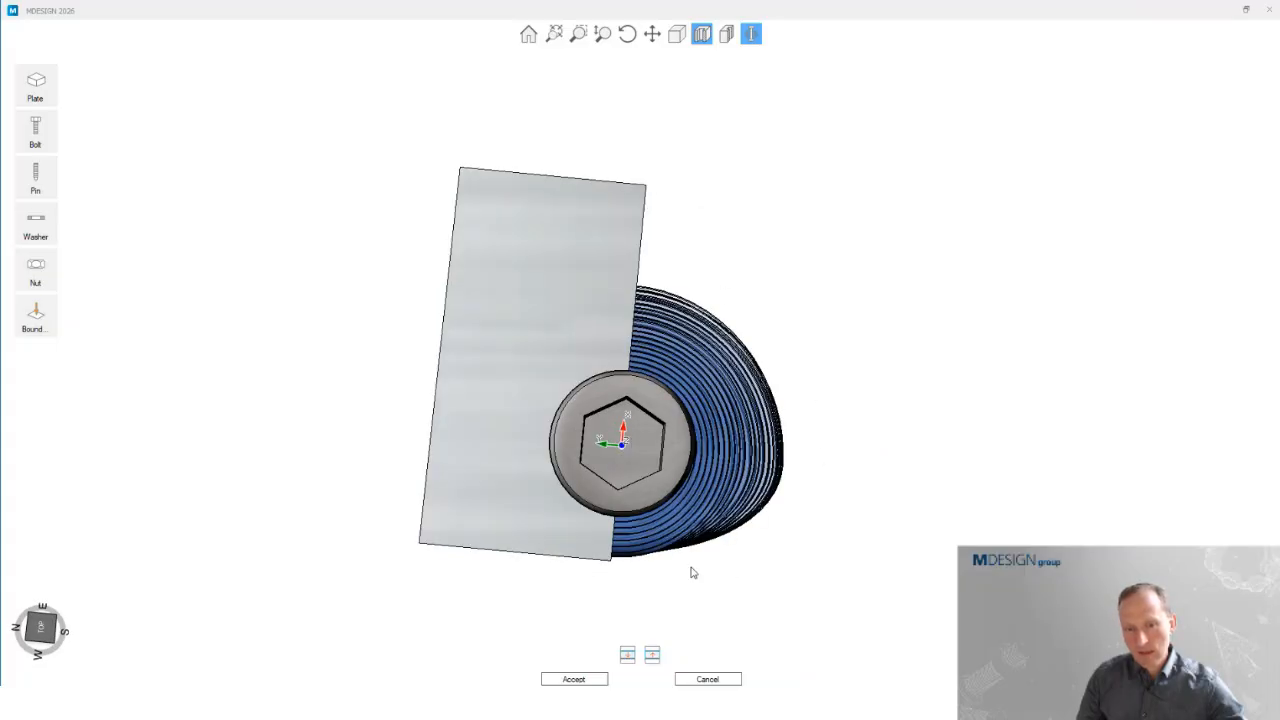
{"action": "left_click_drag", "start_coordinate": [691, 572], "coordinate": [605, 400]}
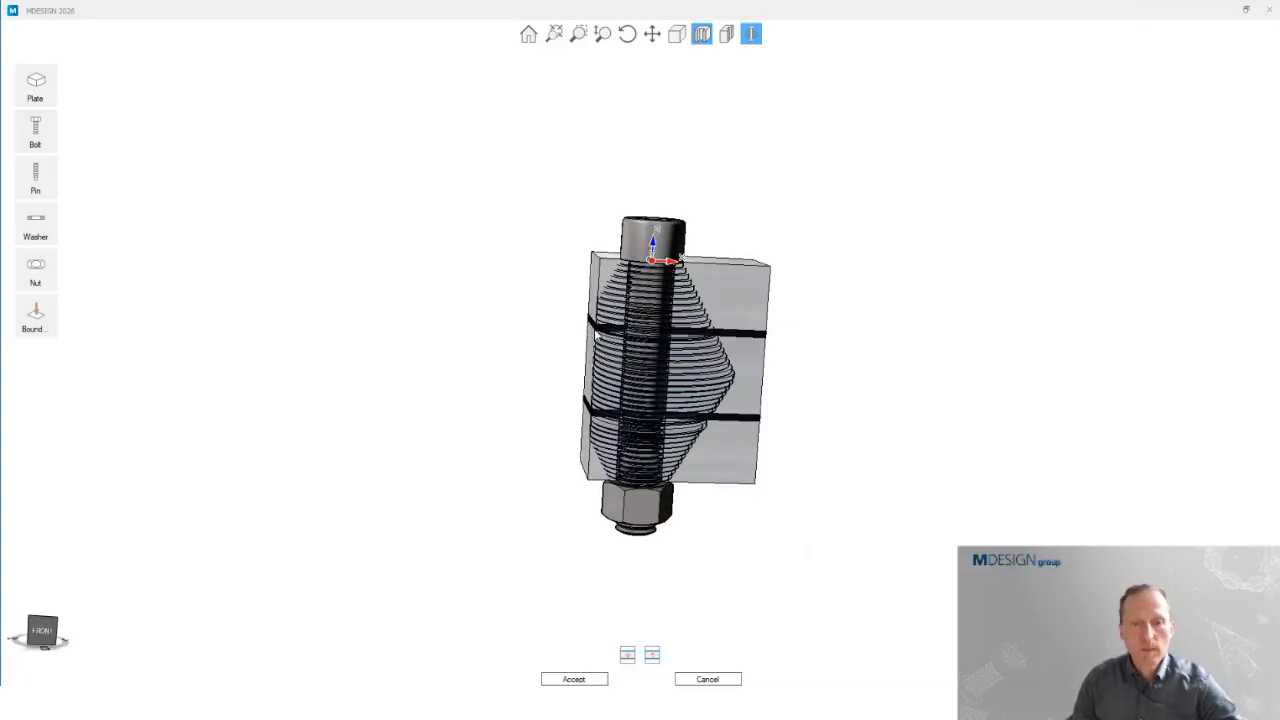
{"action": "scroll", "coordinate": [591, 367], "scroll_direction": "up", "scroll_amount": 4}
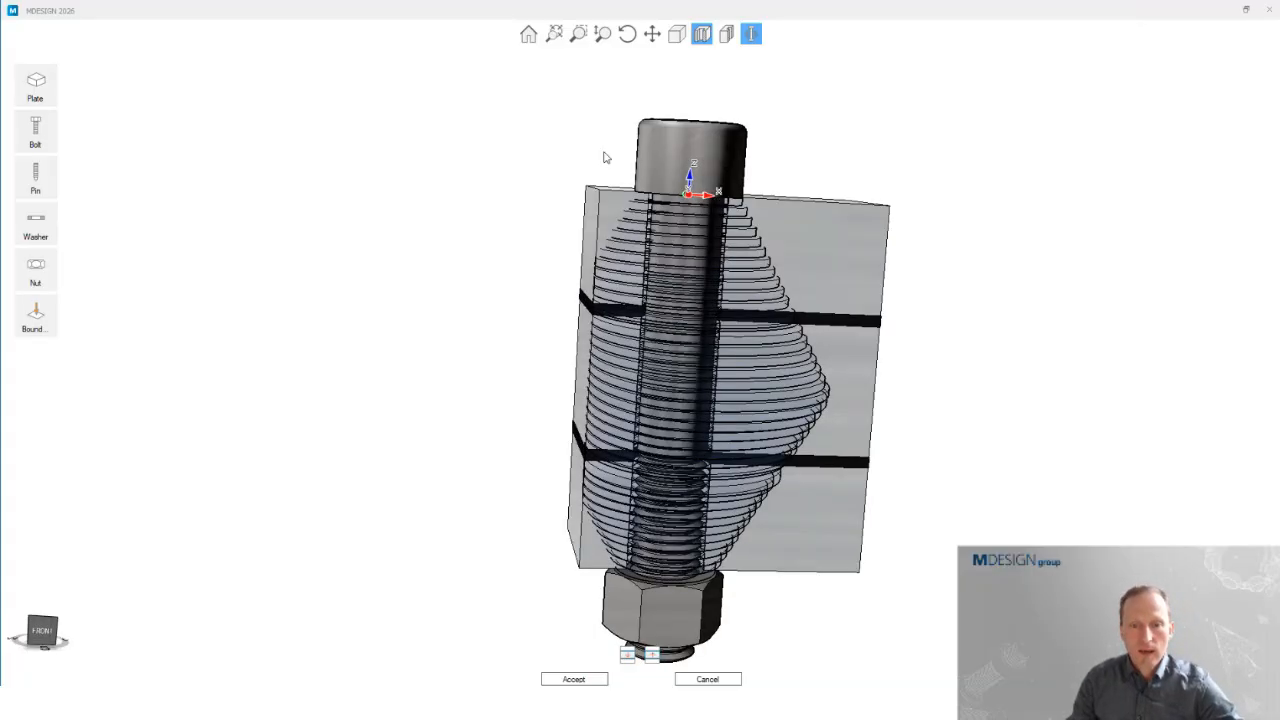
{"action": "left_click_drag", "start_coordinate": [778, 262], "coordinate": [641, 225]}
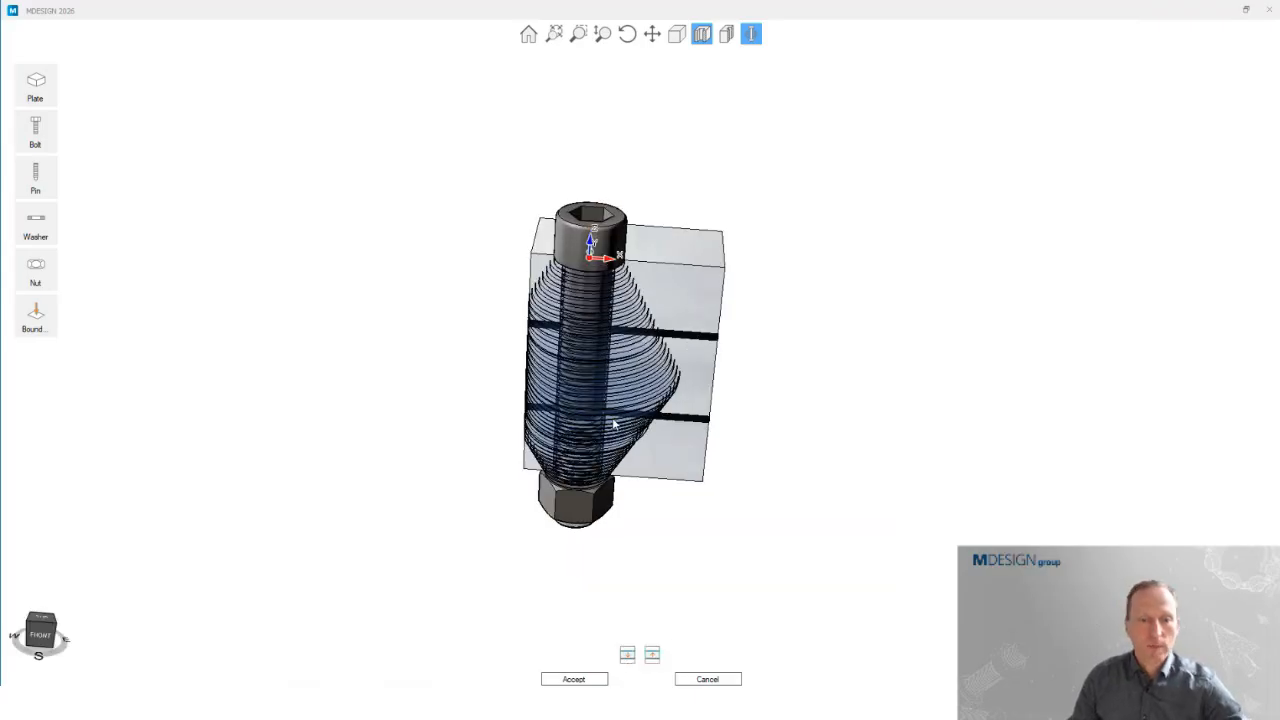
{"action": "left_click_drag", "start_coordinate": [614, 426], "coordinate": [631, 411]}
{"action": "left_click_drag", "start_coordinate": [697, 530], "coordinate": [673, 420]}
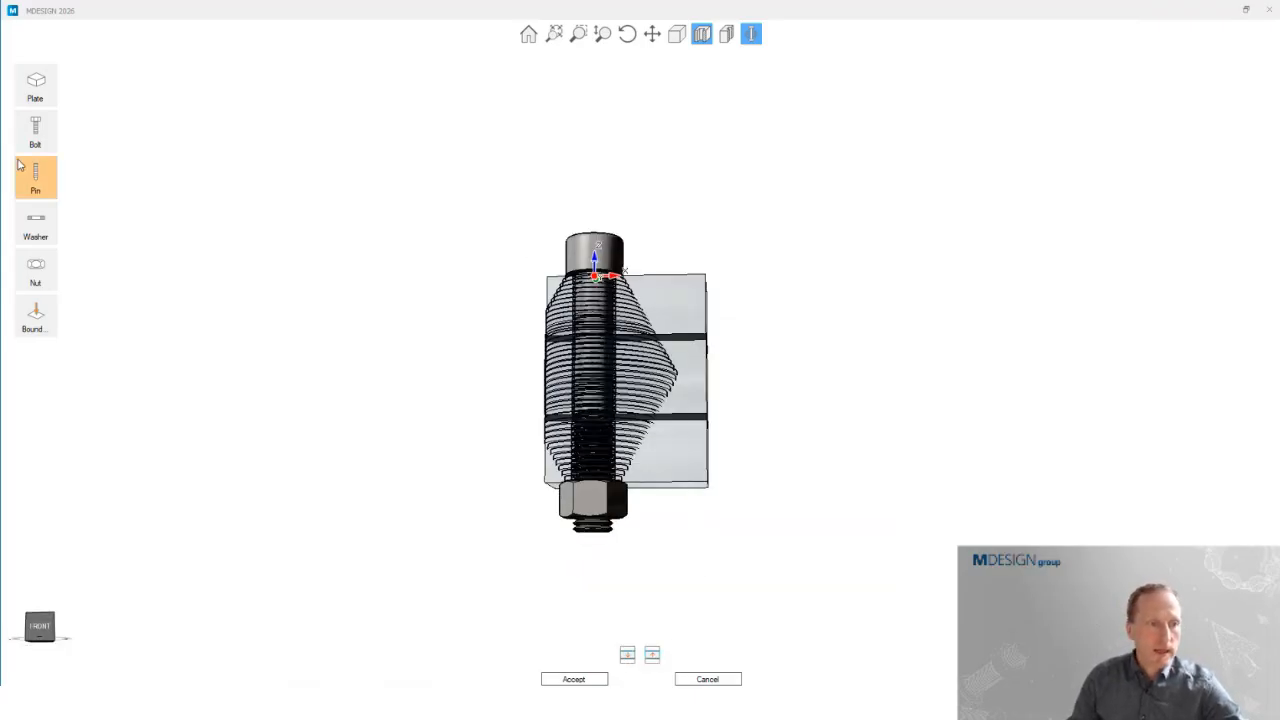
{"action": "mouse_move", "coordinate": [35, 322]}
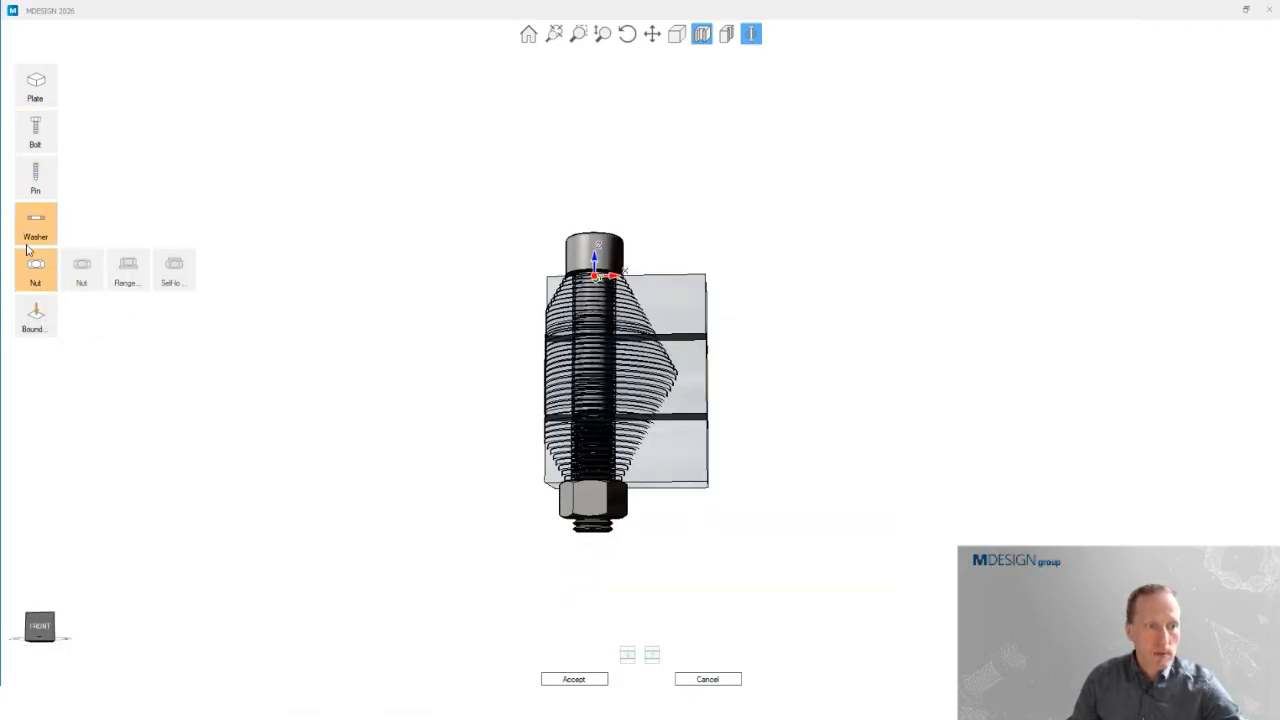
{"action": "mouse_move", "coordinate": [30, 243]}
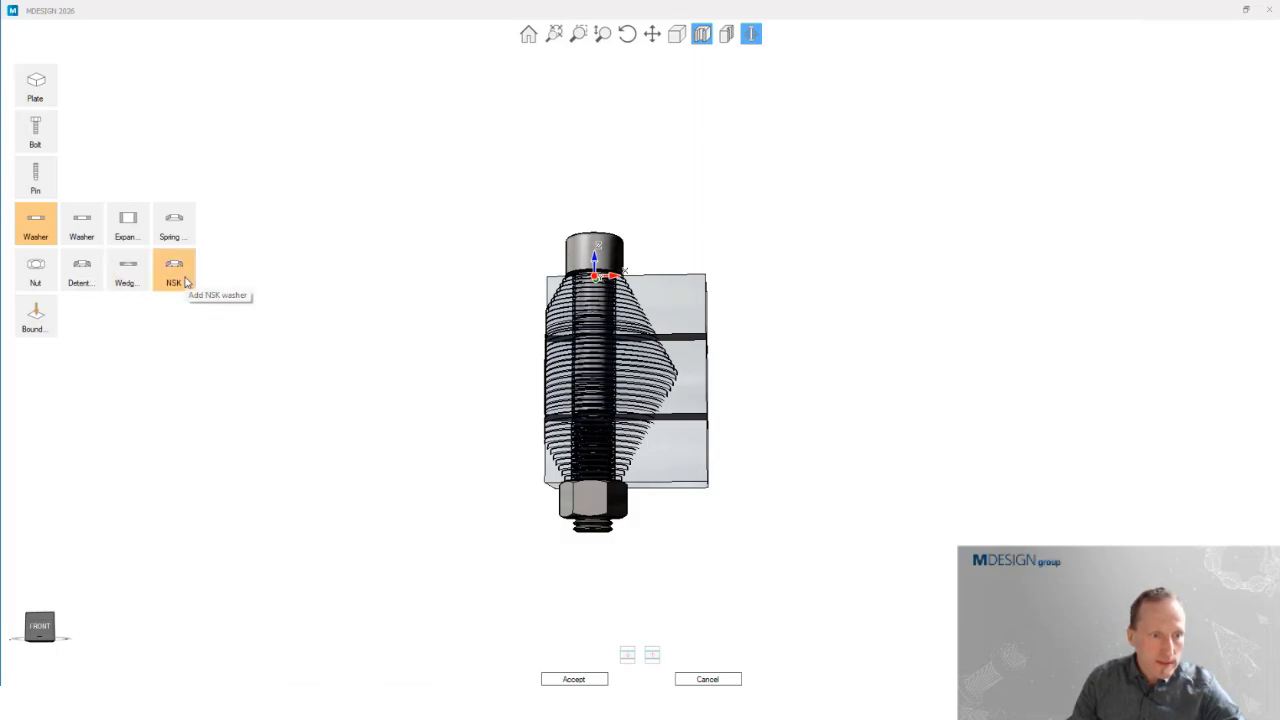
{"action": "left_click", "coordinate": [32, 332]}
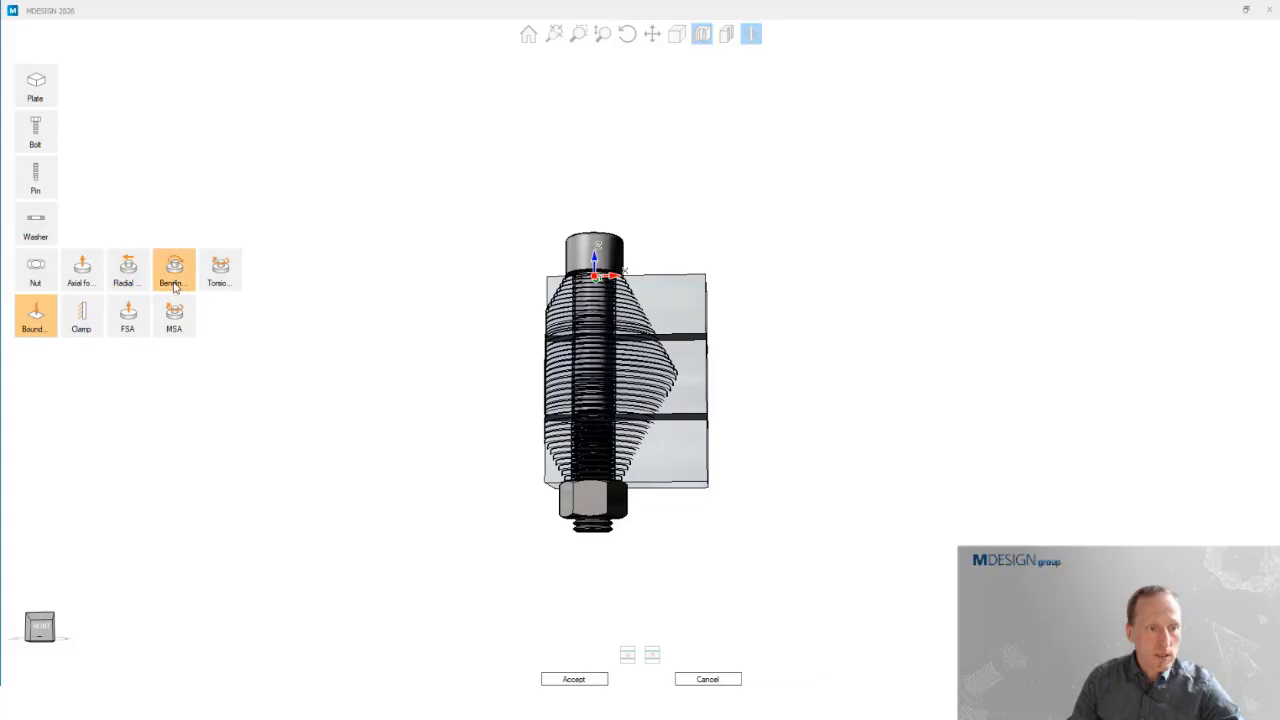
{"action": "left_click", "coordinate": [140, 274]}
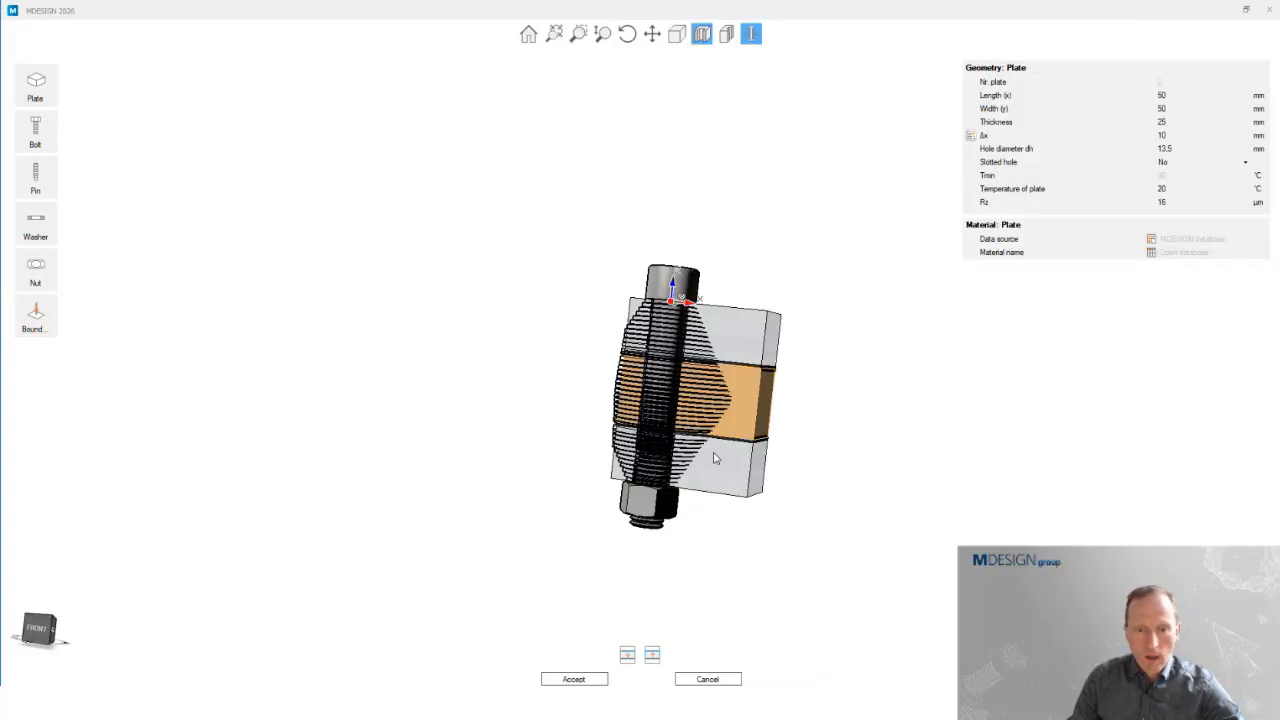
- Add a clamp boundary condition to the bottom plate and check its placement on both sides
{"action": "left_click", "coordinate": [714, 456]}
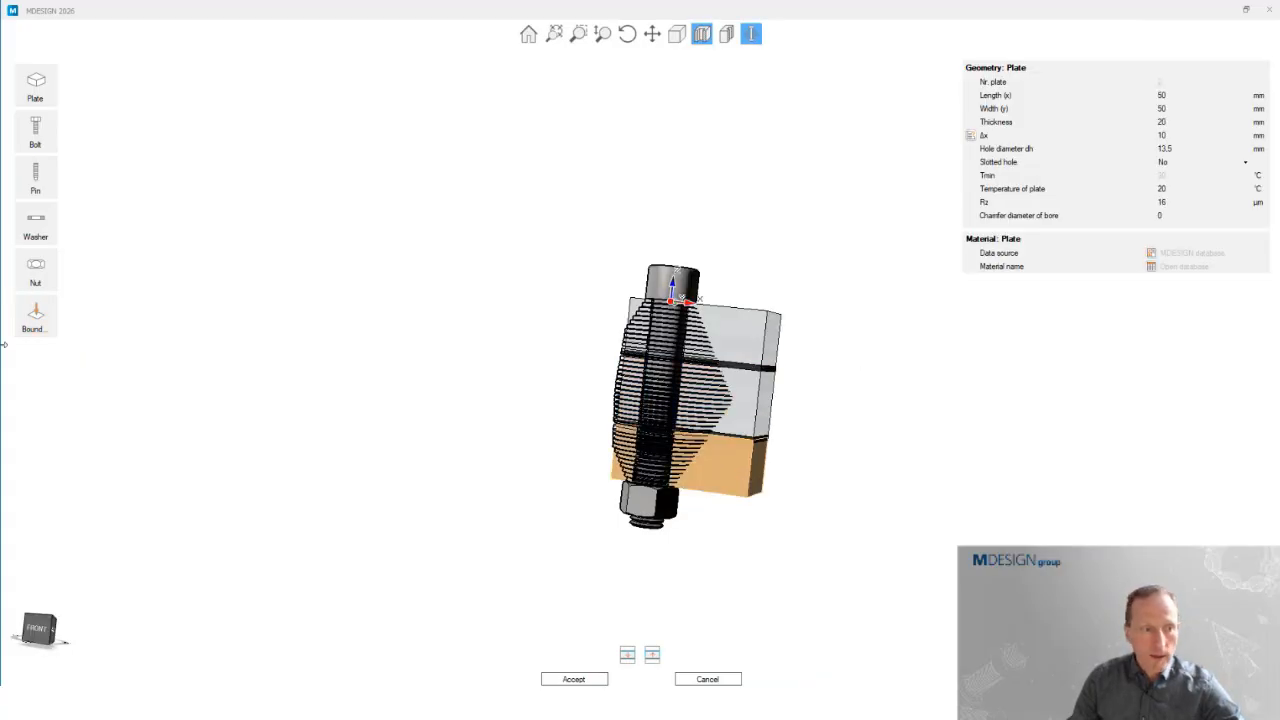
{"action": "left_click", "coordinate": [33, 316]}
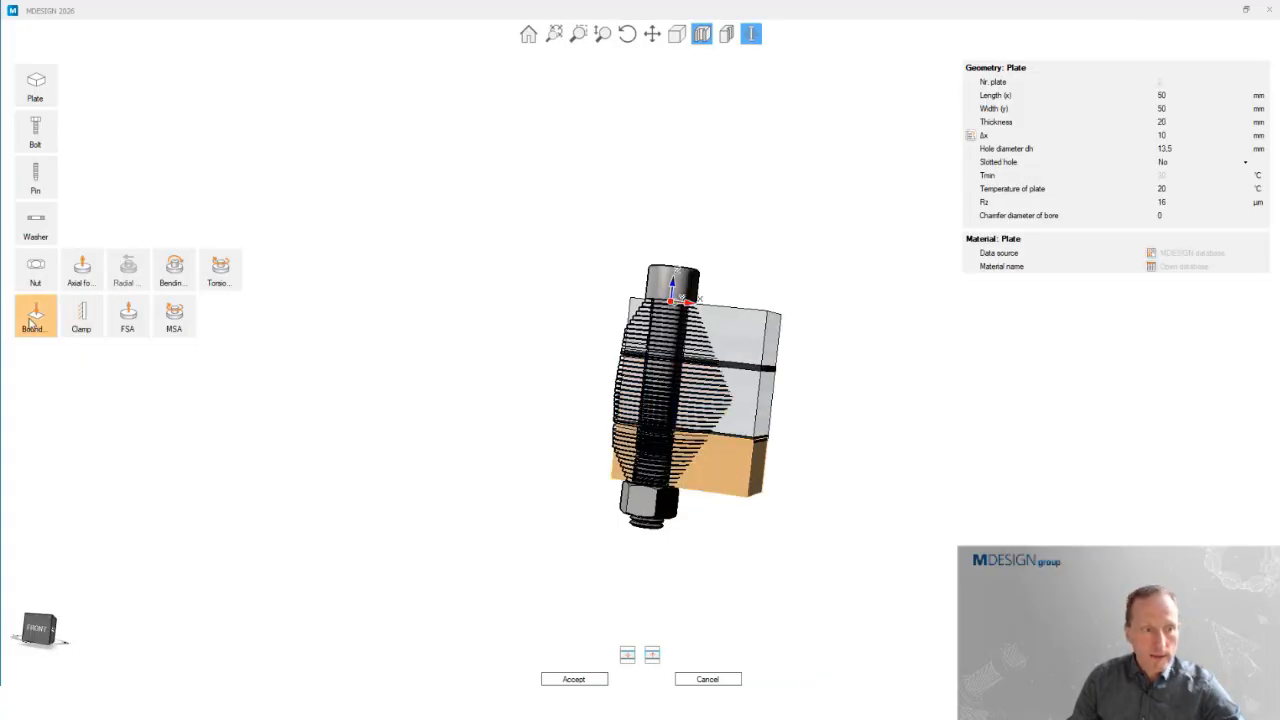
{"action": "left_click", "coordinate": [92, 320]}
{"action": "scroll", "coordinate": [752, 468], "scroll_direction": "up", "scroll_amount": 5}
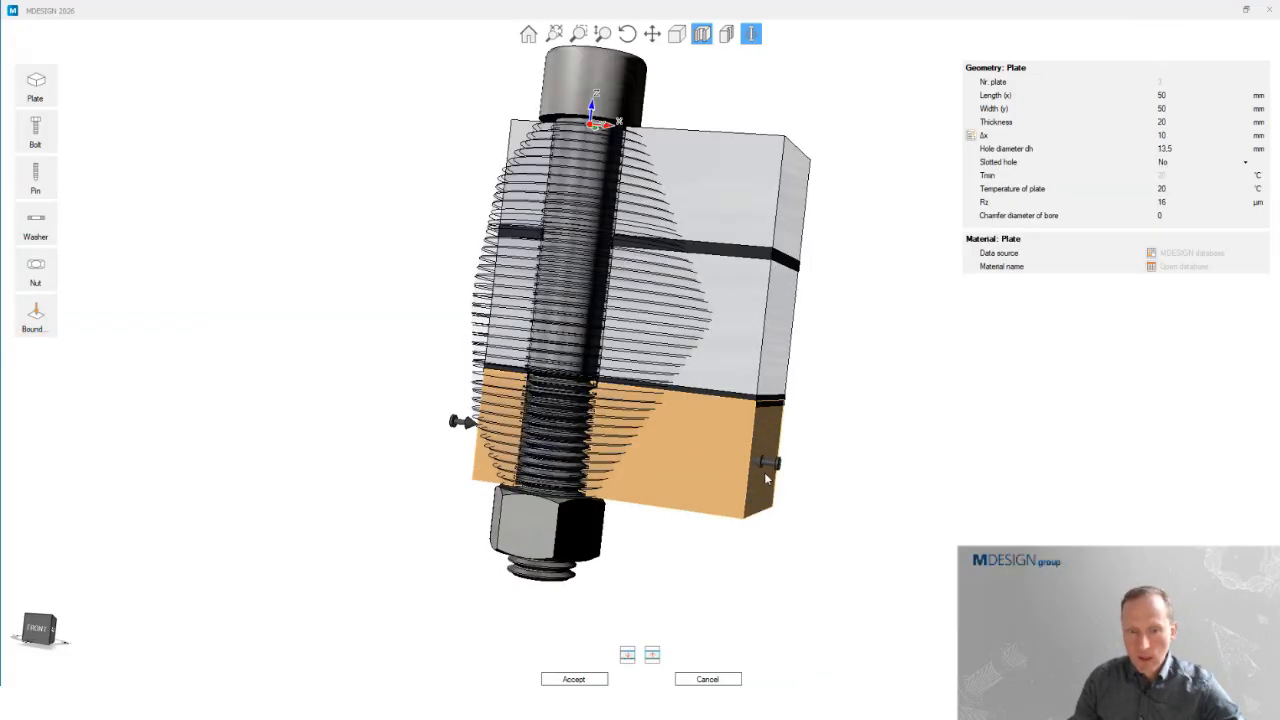
{"action": "left_click_drag", "start_coordinate": [764, 472], "coordinate": [484, 436]}
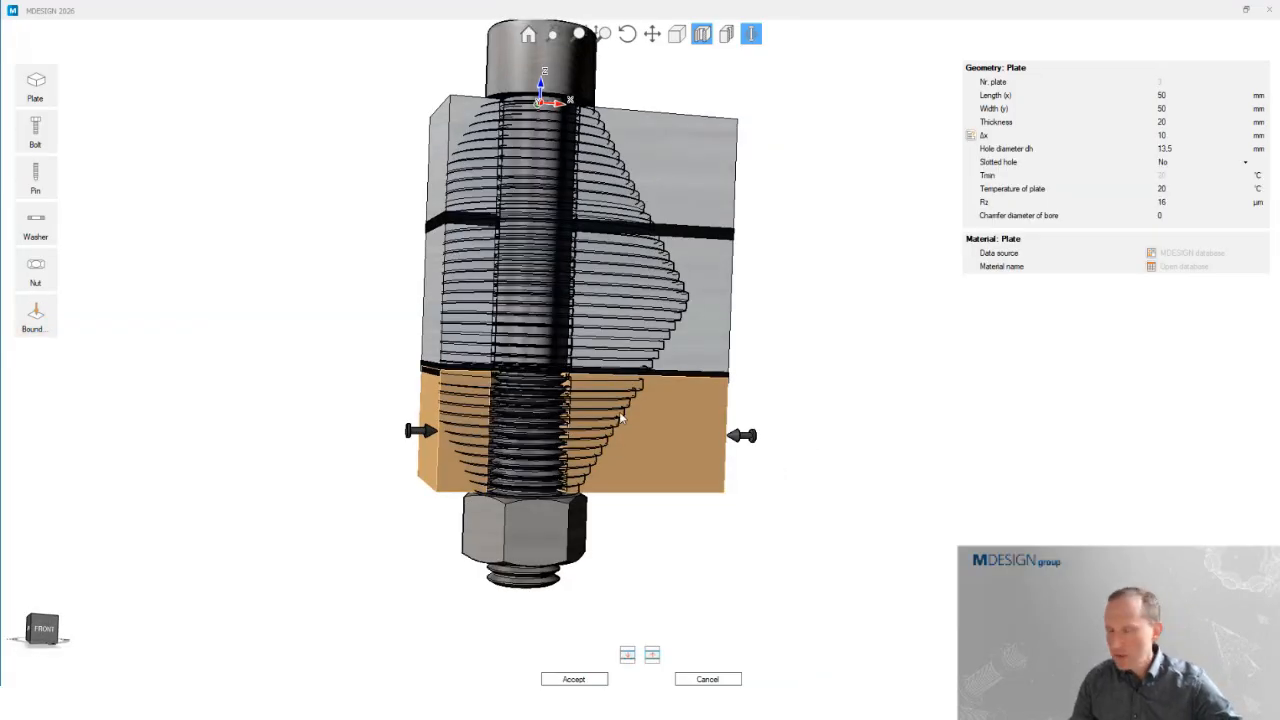
{"action": "left_click_drag", "start_coordinate": [674, 352], "coordinate": [758, 441]}
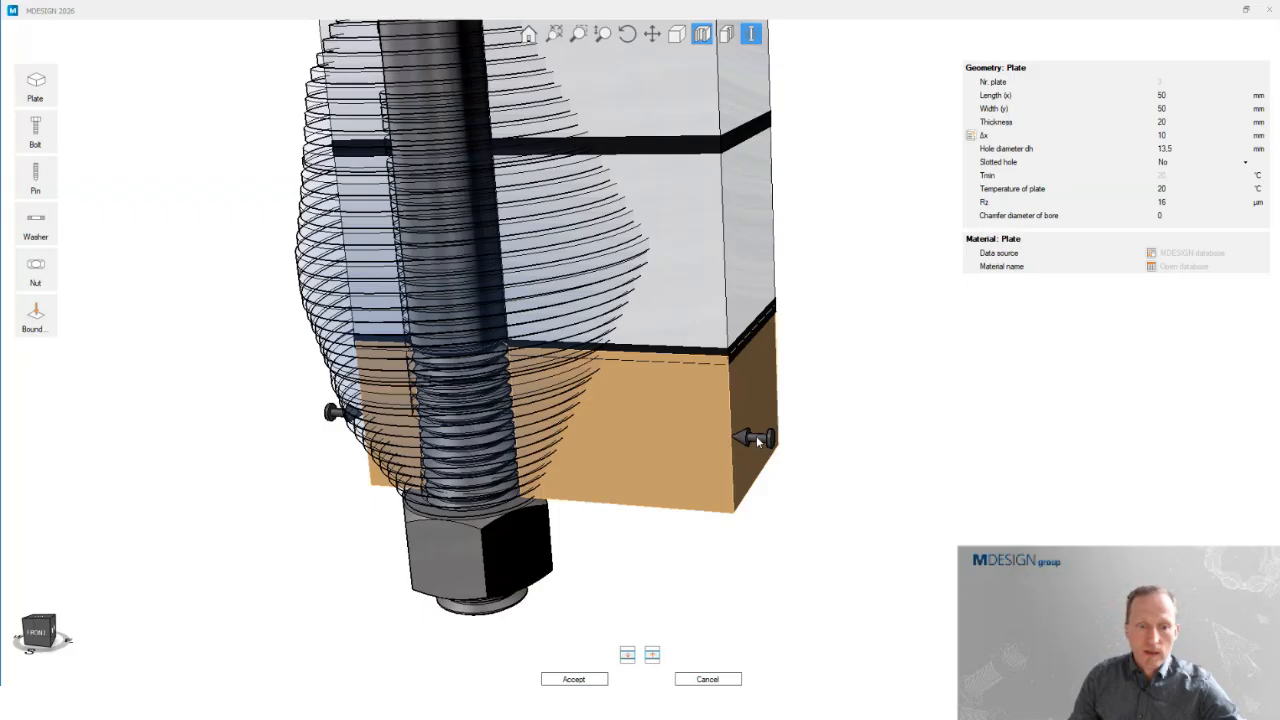
{"action": "scroll", "coordinate": [758, 441], "scroll_direction": "down", "scroll_amount": 3}
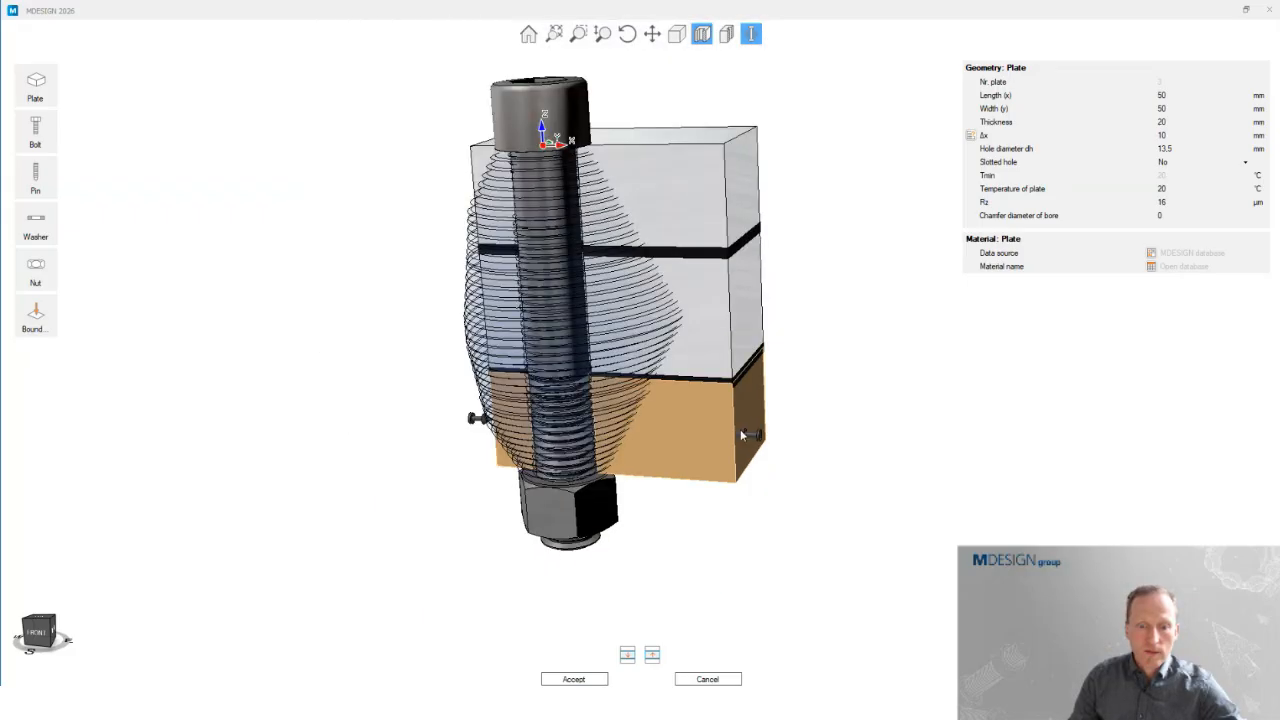
- Accept the model into the bolt calculation without saving the previous data, and review the clamped parts and transverse load inputs
{"action": "left_click", "coordinate": [581, 680]}
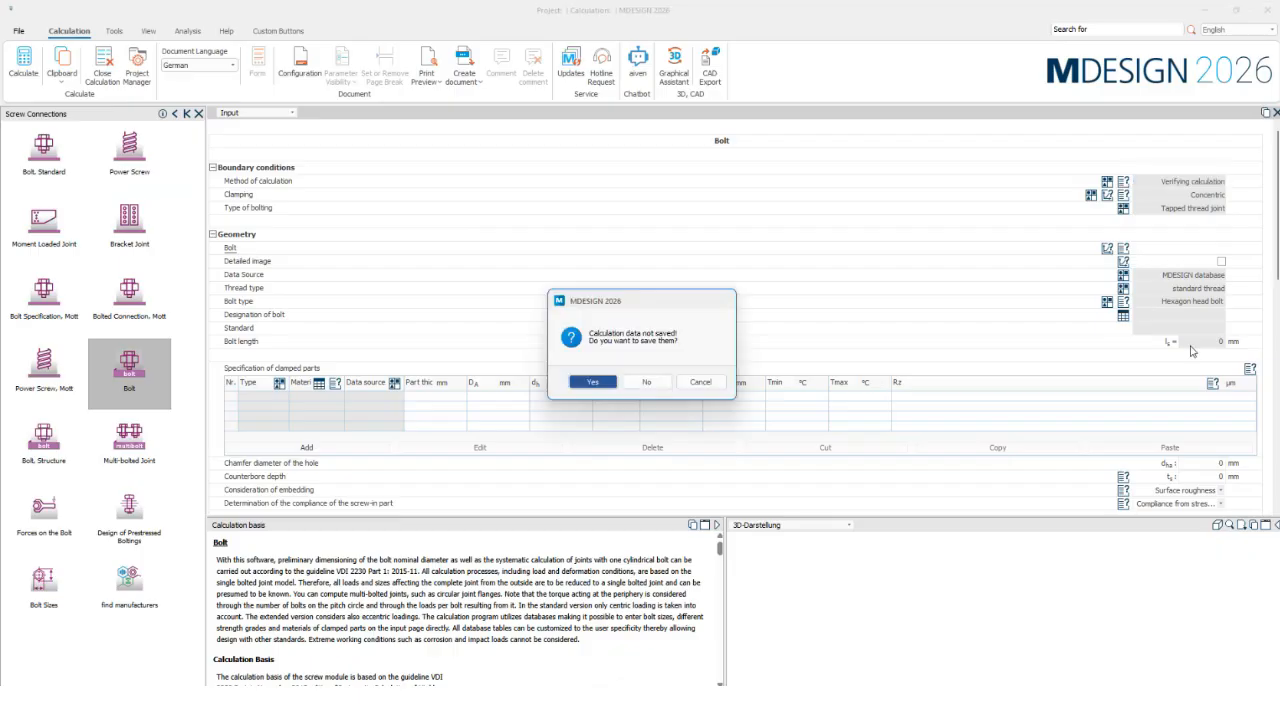
{"action": "left_click", "coordinate": [646, 382]}
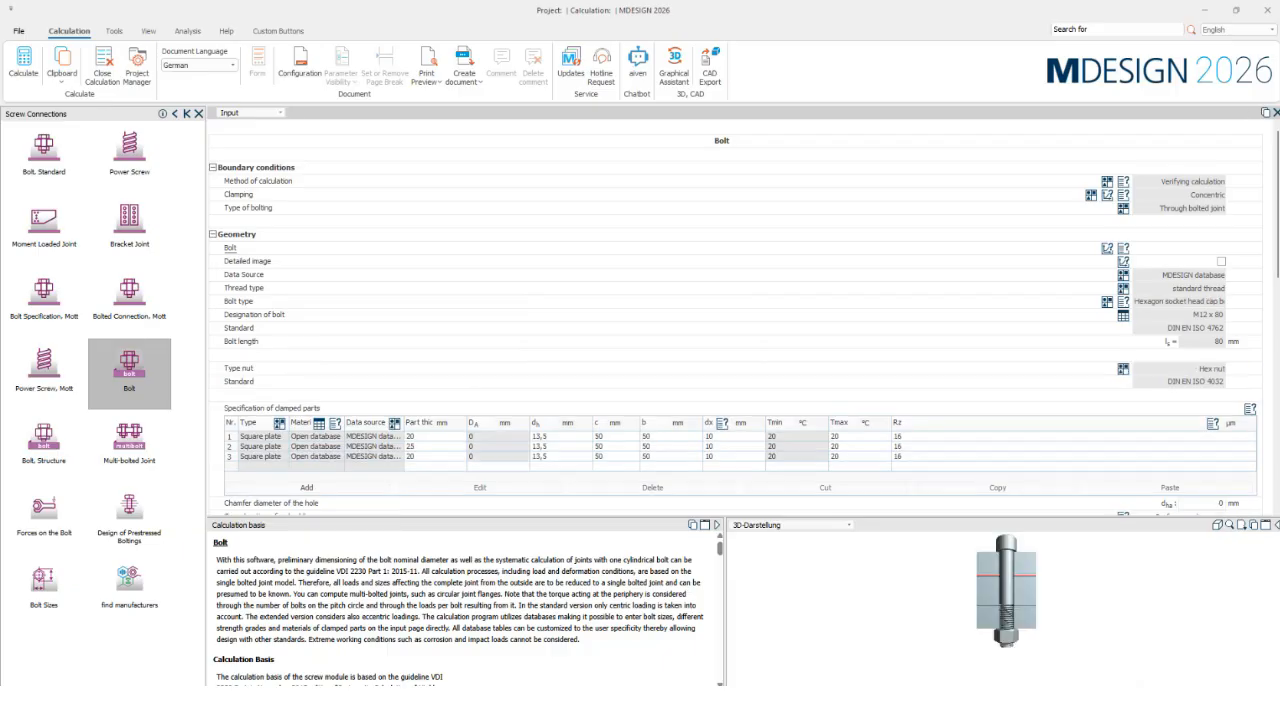
{"action": "scroll", "coordinate": [1148, 289], "scroll_direction": "down", "scroll_amount": 2}
{"action": "scroll", "coordinate": [1148, 289], "scroll_direction": "up", "scroll_amount": 2}
{"action": "scroll", "coordinate": [1196, 218], "scroll_direction": "down", "scroll_amount": 1}
{"action": "scroll", "coordinate": [757, 306], "scroll_direction": "down", "scroll_amount": 3}
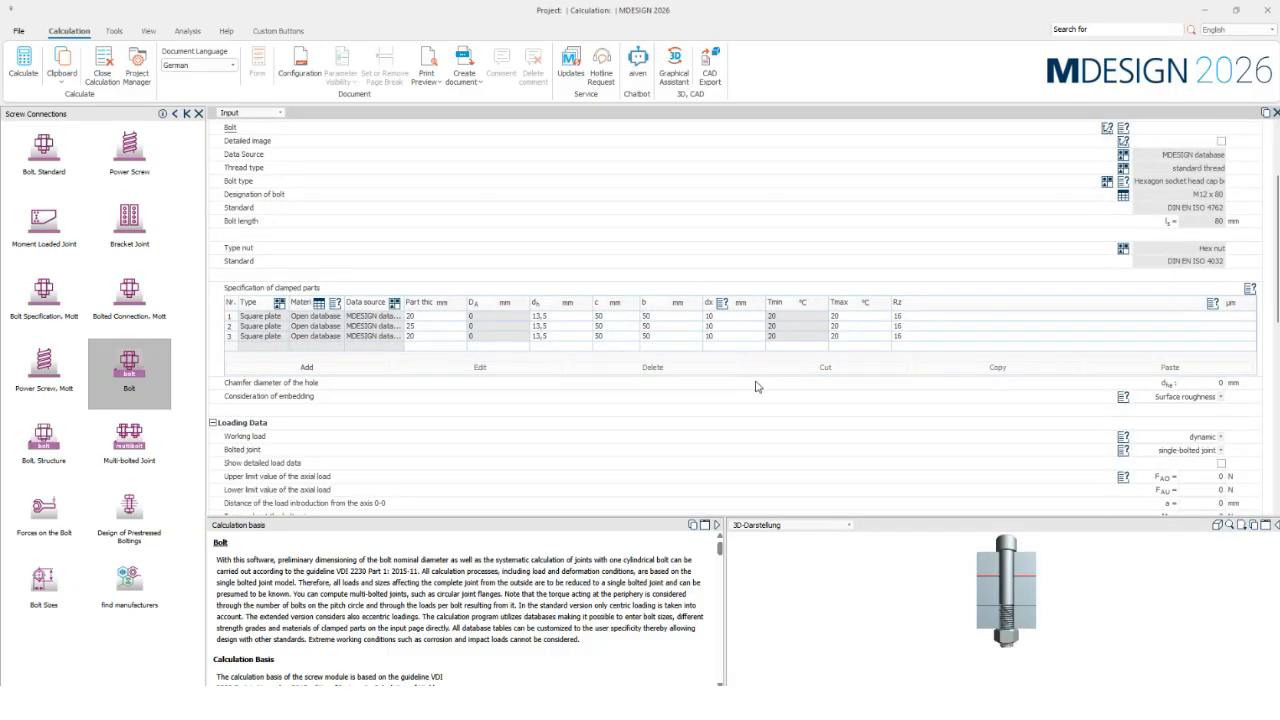
{"action": "scroll", "coordinate": [853, 436], "scroll_direction": "down", "scroll_amount": 3}
{"action": "left_click", "coordinate": [1220, 332]}
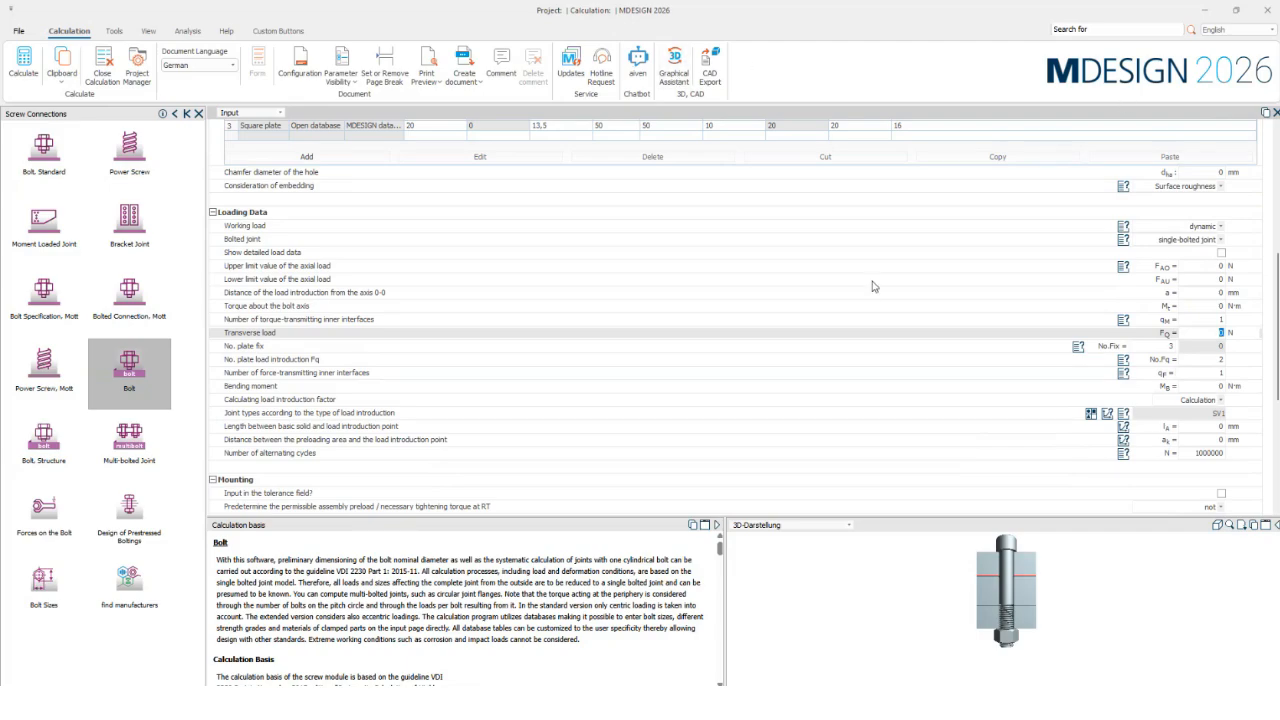
- Return to the graphical assistant and apply a radial force of 3000 N to the side of the middle plate
{"action": "left_click", "coordinate": [866, 170]}
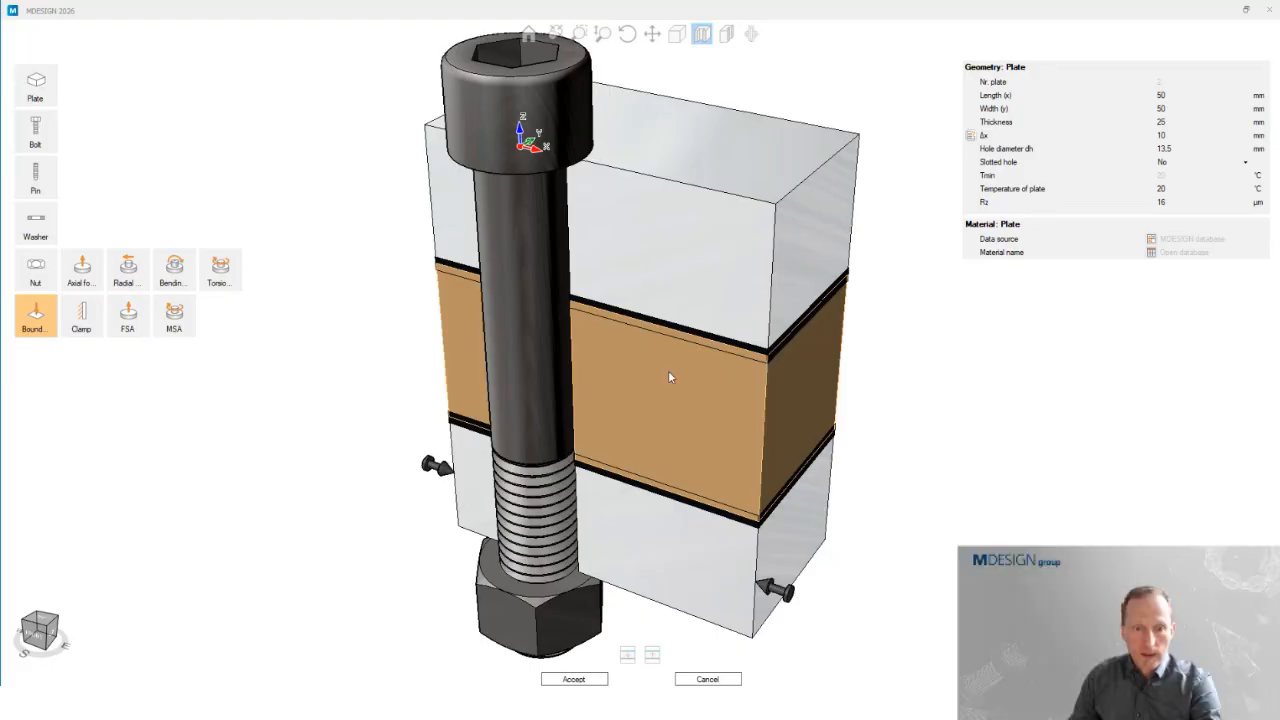
{"action": "left_click", "coordinate": [50, 318]}
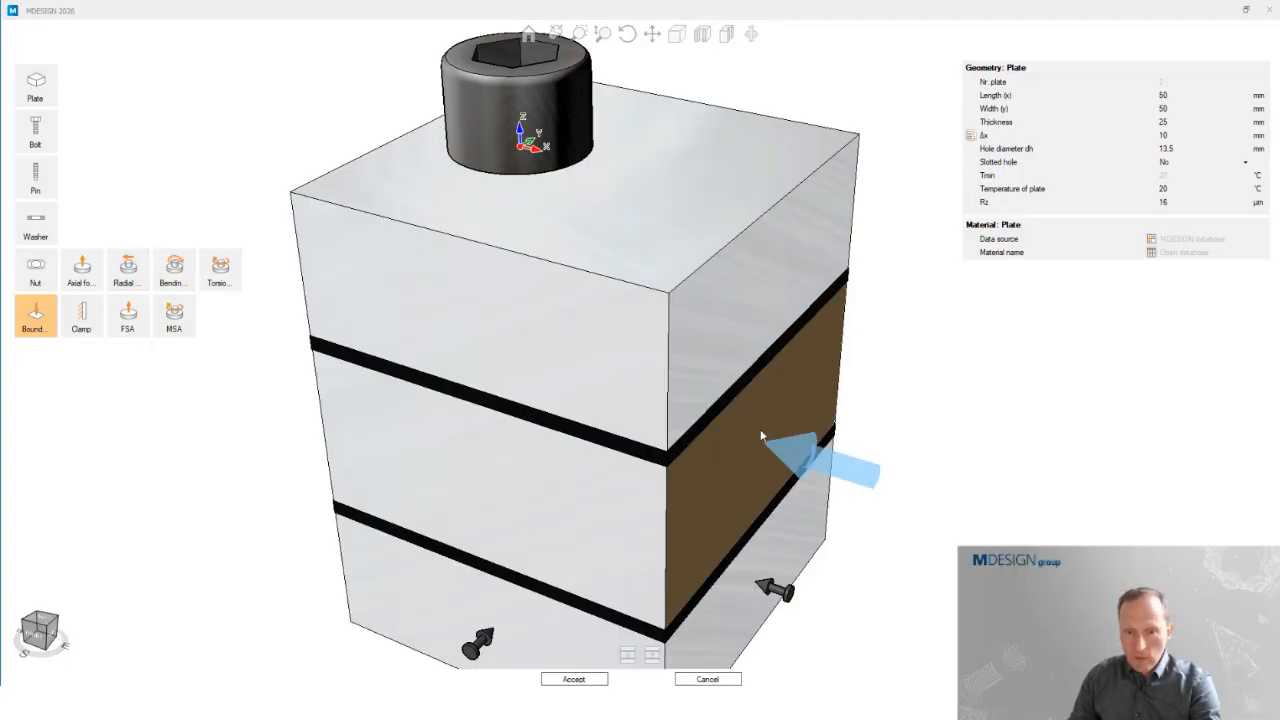
{"action": "left_click", "coordinate": [760, 436]}
{"action": "left_click", "coordinate": [1166, 89]}
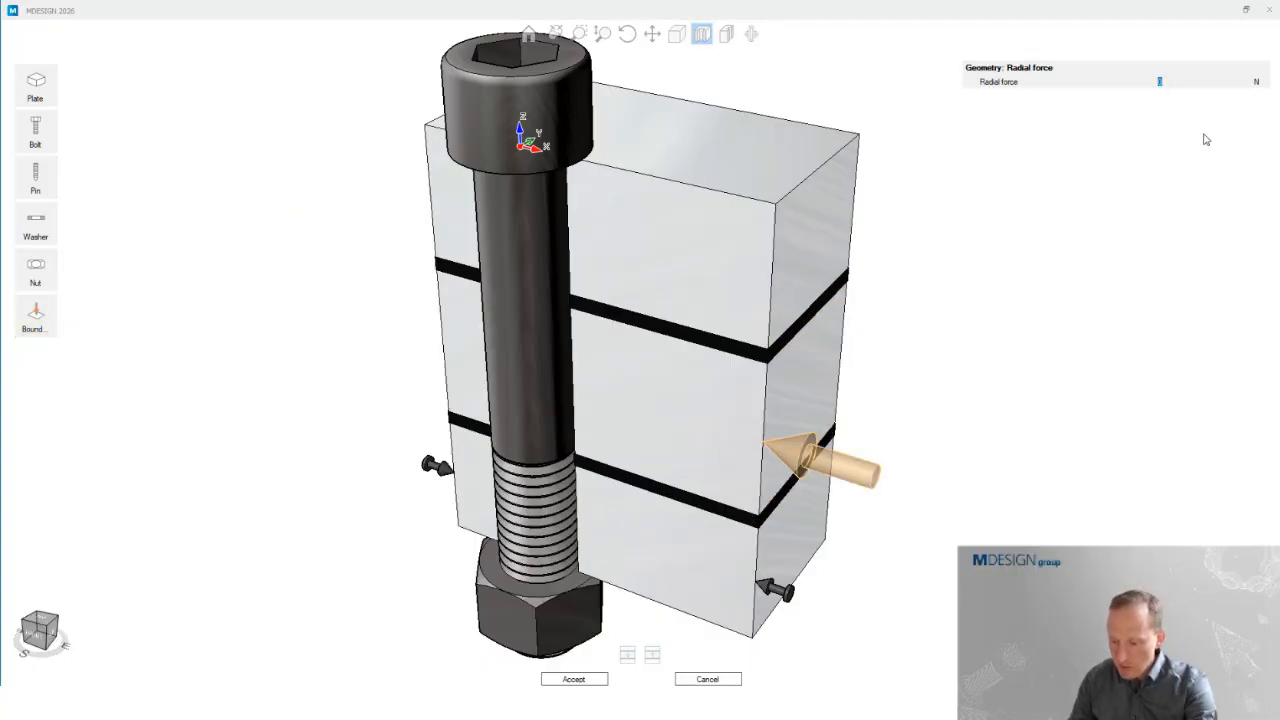
{"action": "type", "text": "3000"}
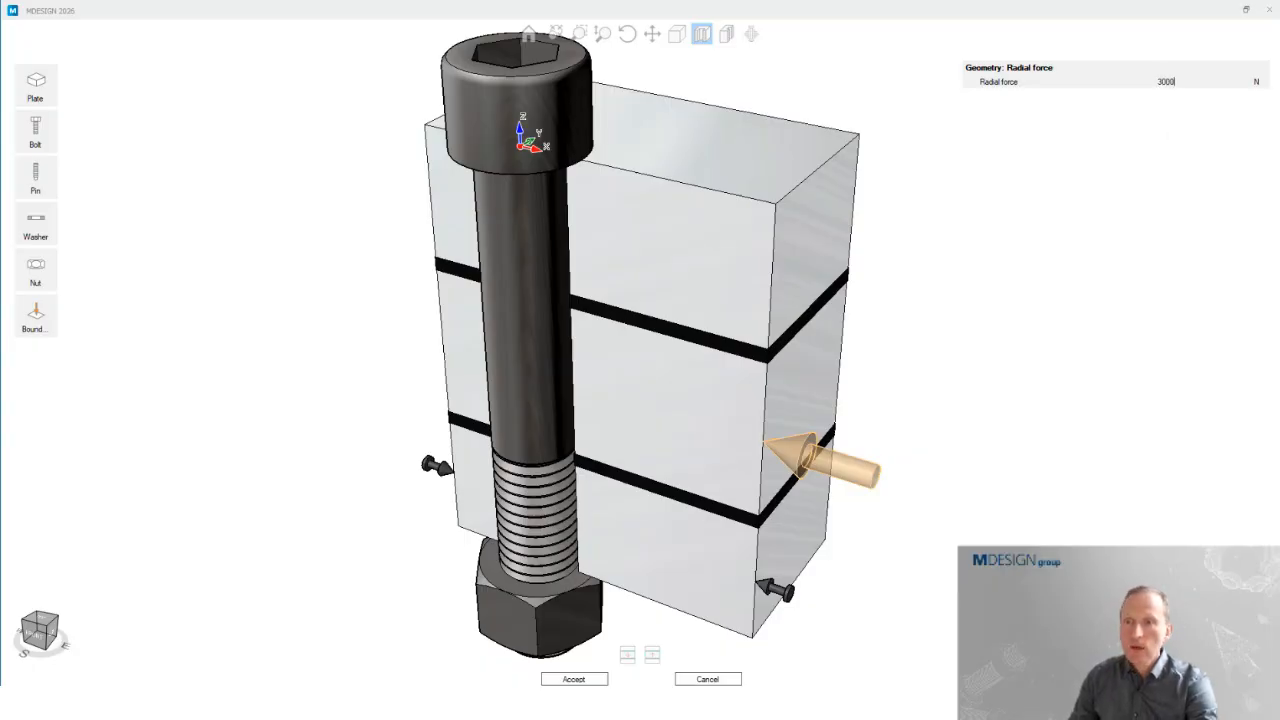
{"action": "key", "text": "Return"}
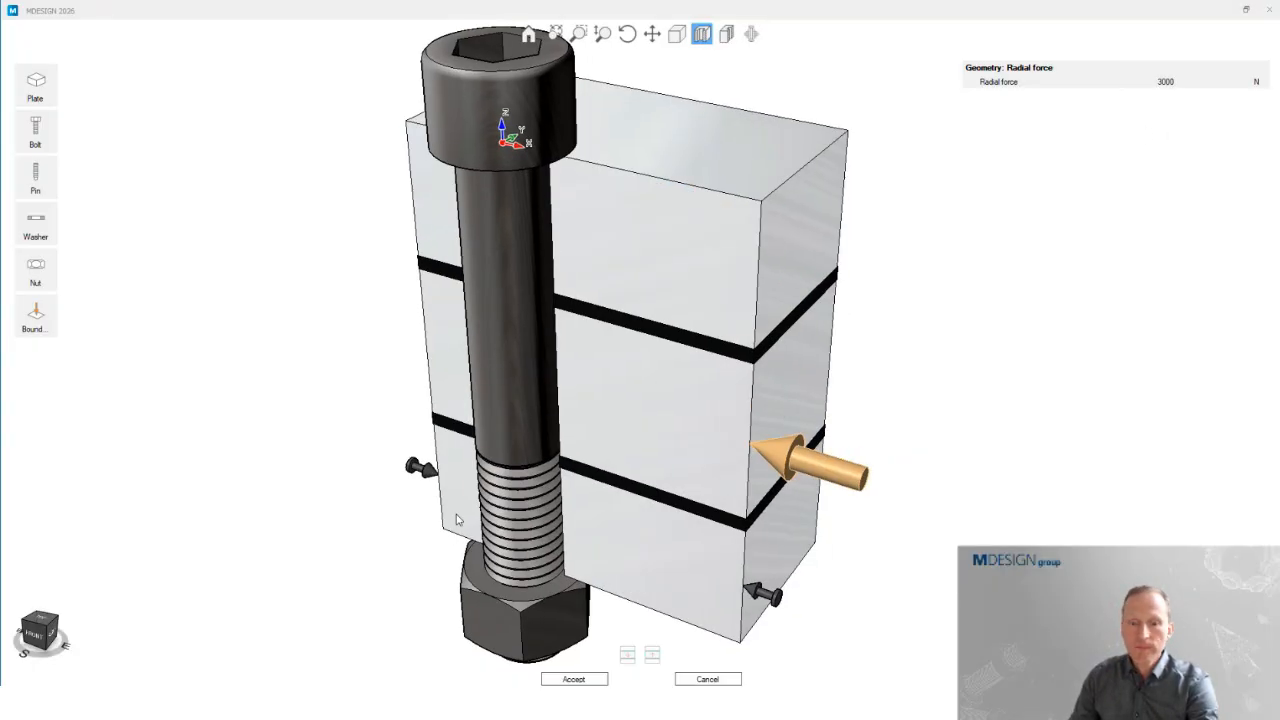
- Inspect the radial force against the bottom clamps, then accept the model and check the number of force-transmitting inner interfaces
{"action": "scroll", "coordinate": [457, 520], "scroll_direction": "down", "scroll_amount": 4}
{"action": "left_click_drag", "start_coordinate": [457, 520], "coordinate": [400, 517]}
{"action": "scroll", "coordinate": [400, 517], "scroll_direction": "up", "scroll_amount": 3}
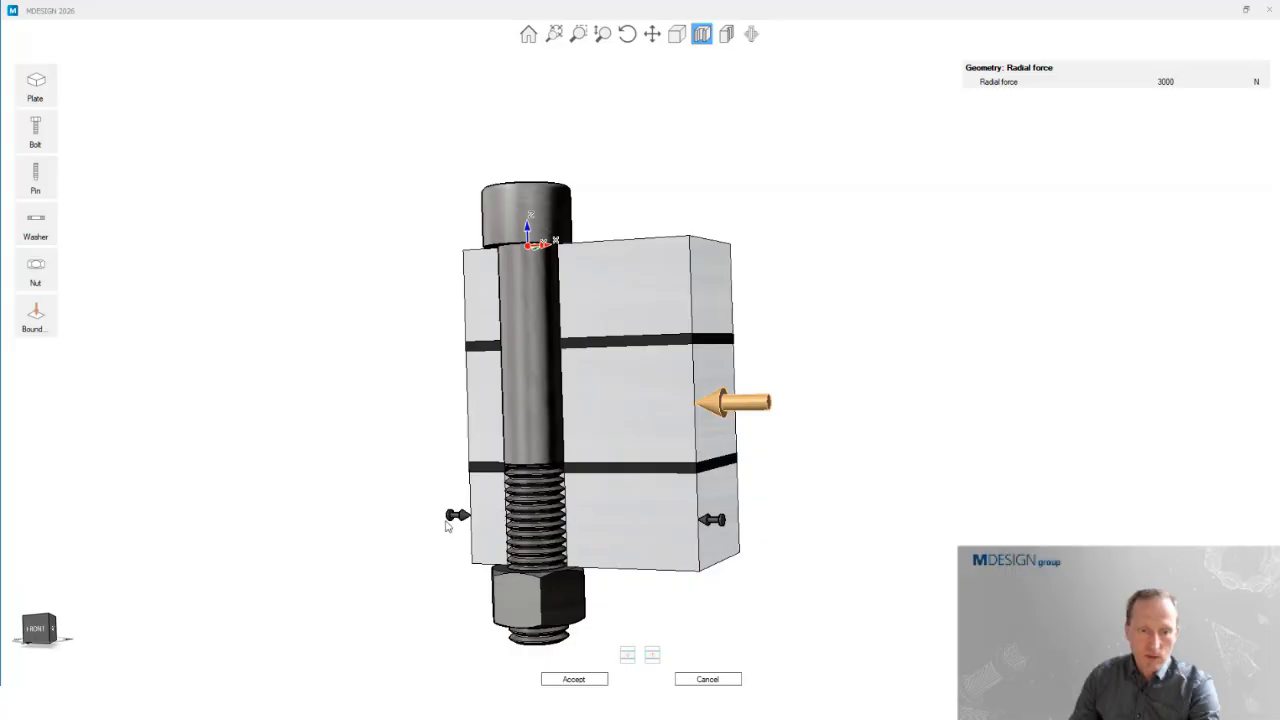
{"action": "scroll", "coordinate": [483, 519], "scroll_direction": "up", "scroll_amount": 2}
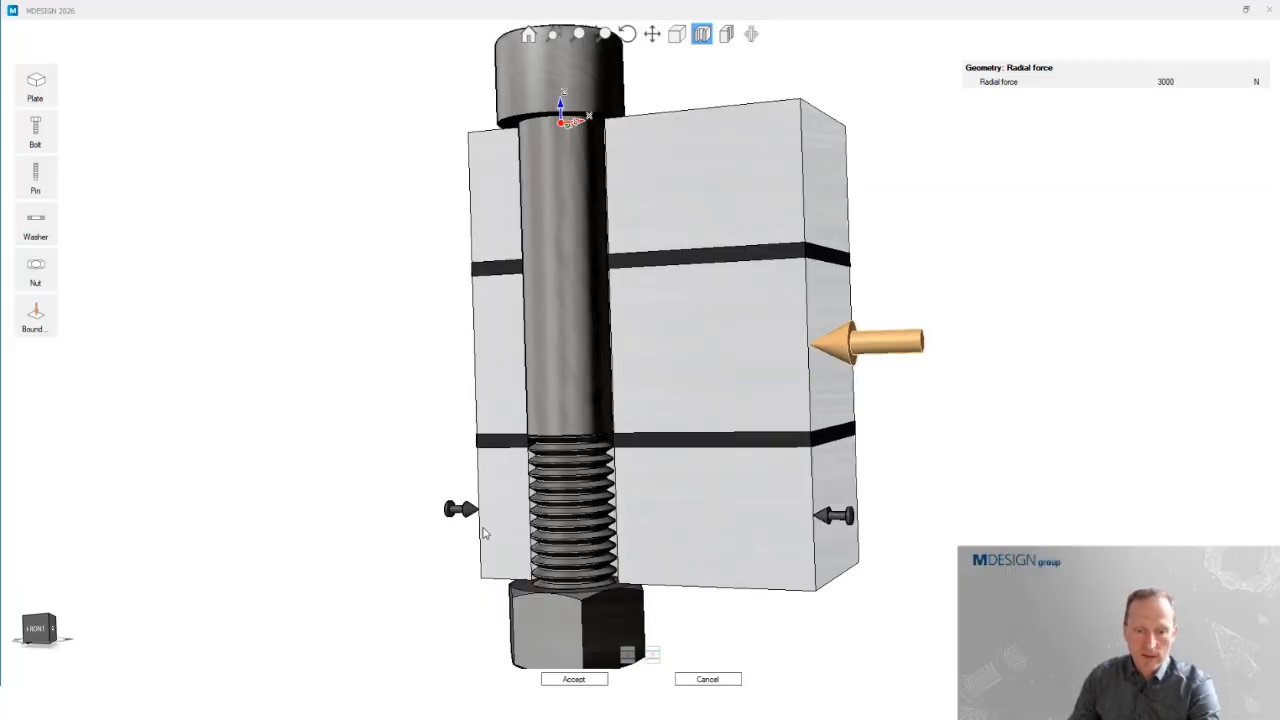
{"action": "left_click", "coordinate": [600, 680]}
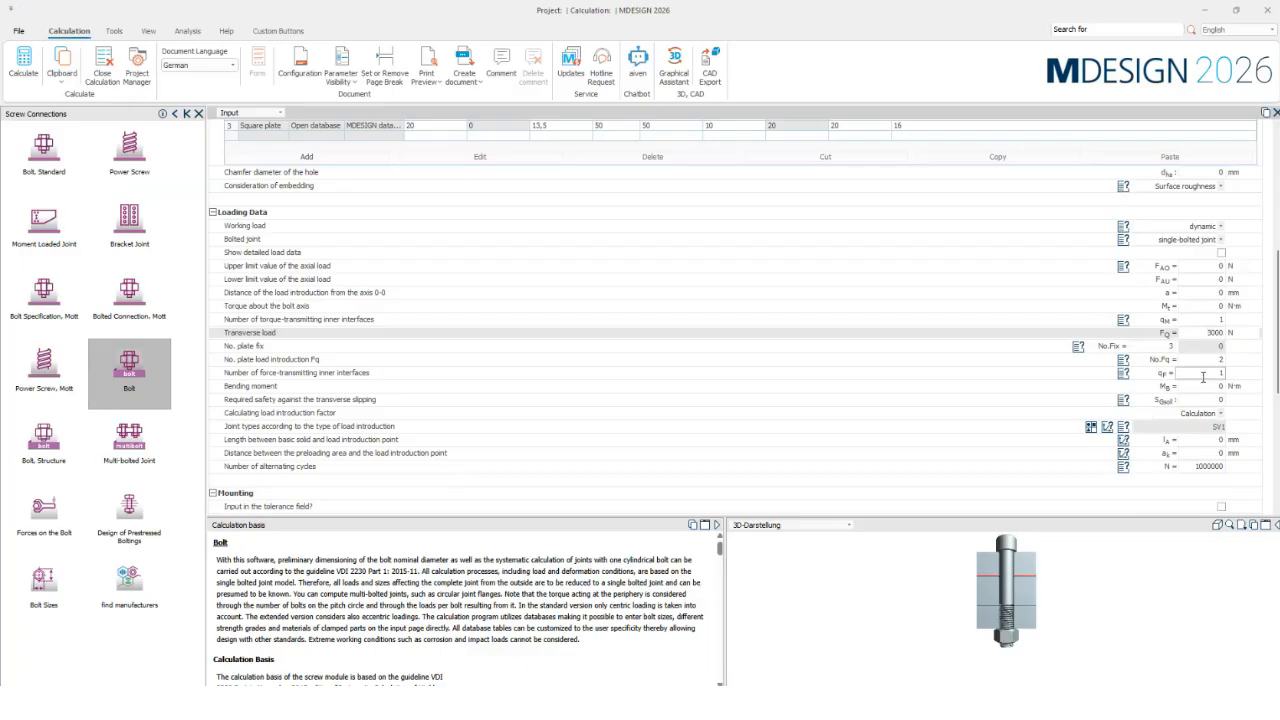
{"action": "left_click", "coordinate": [1204, 375]}
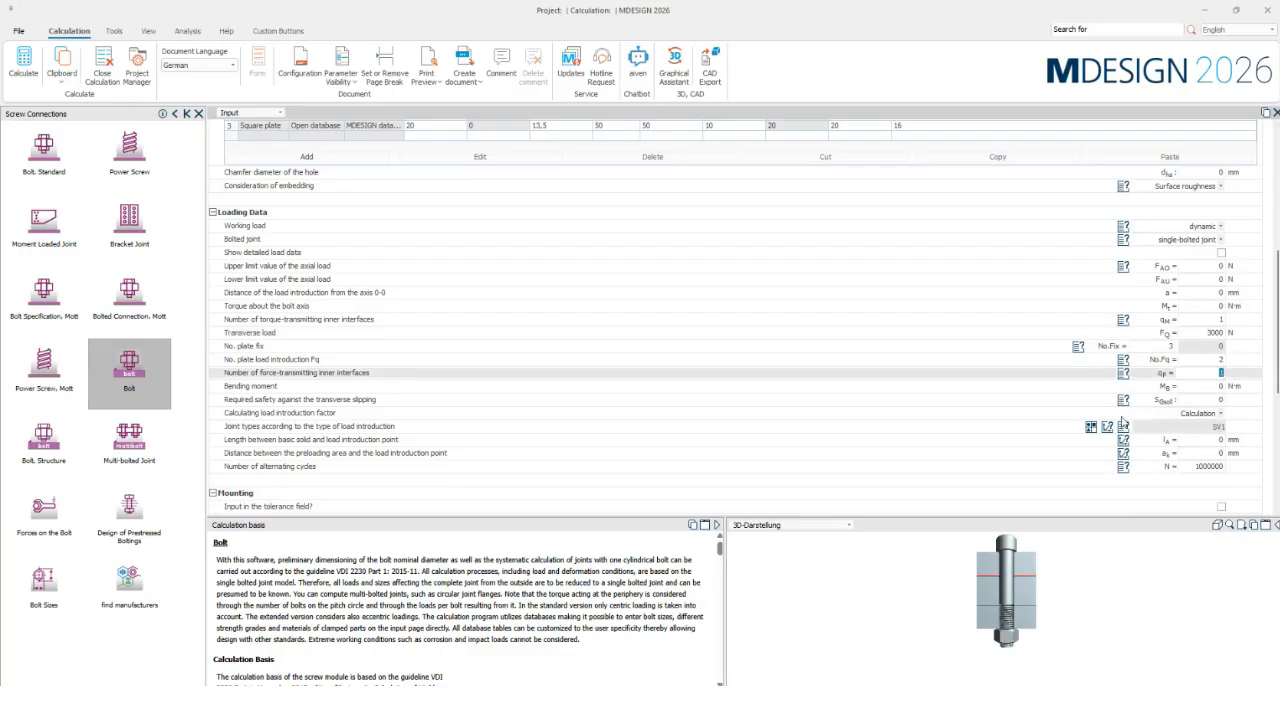
- Reopen the joint in the graphical assistant, clamp the top plate as well, and inspect the upper interface
{"action": "left_click", "coordinate": [674, 68]}
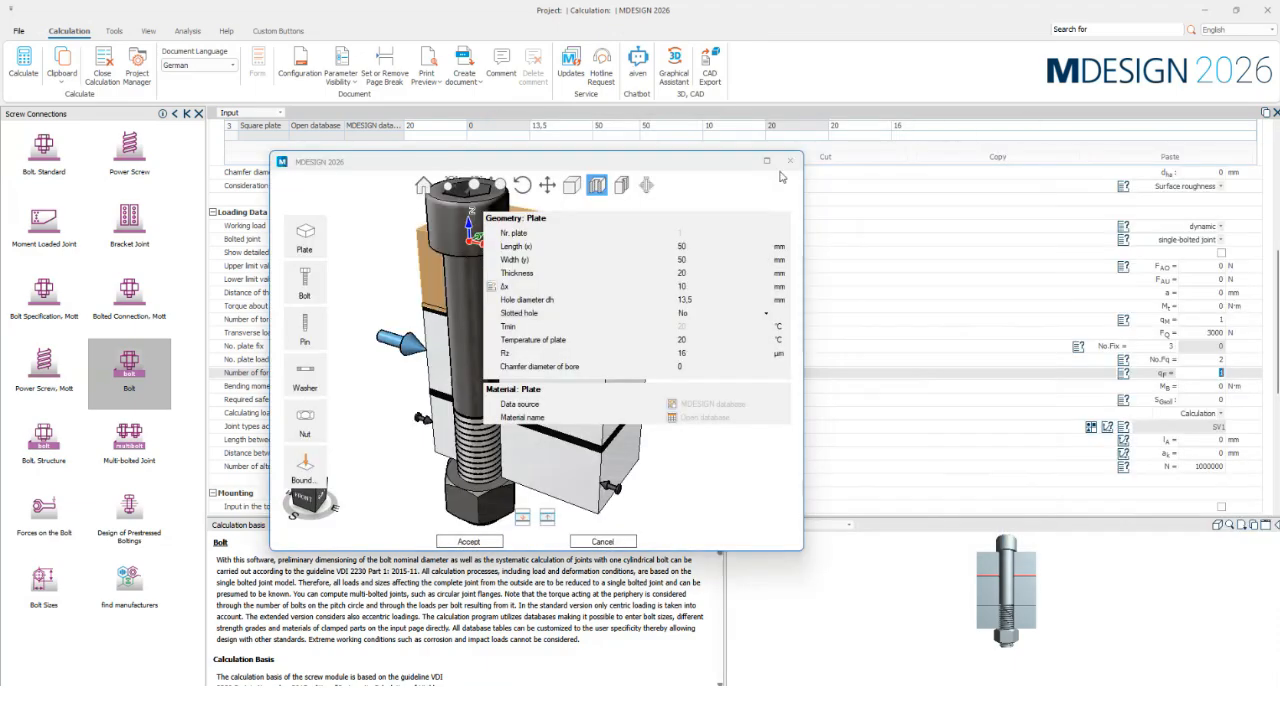
{"action": "left_click", "coordinate": [767, 160]}
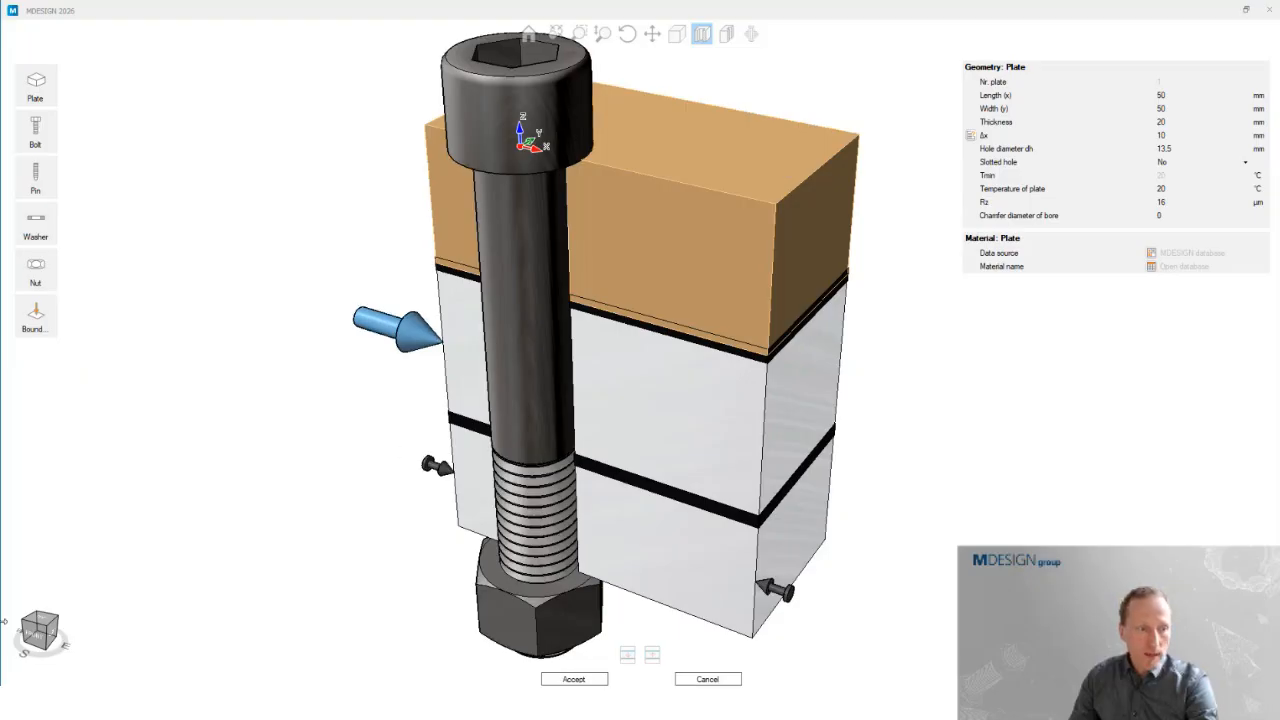
{"action": "left_click", "coordinate": [37, 304]}
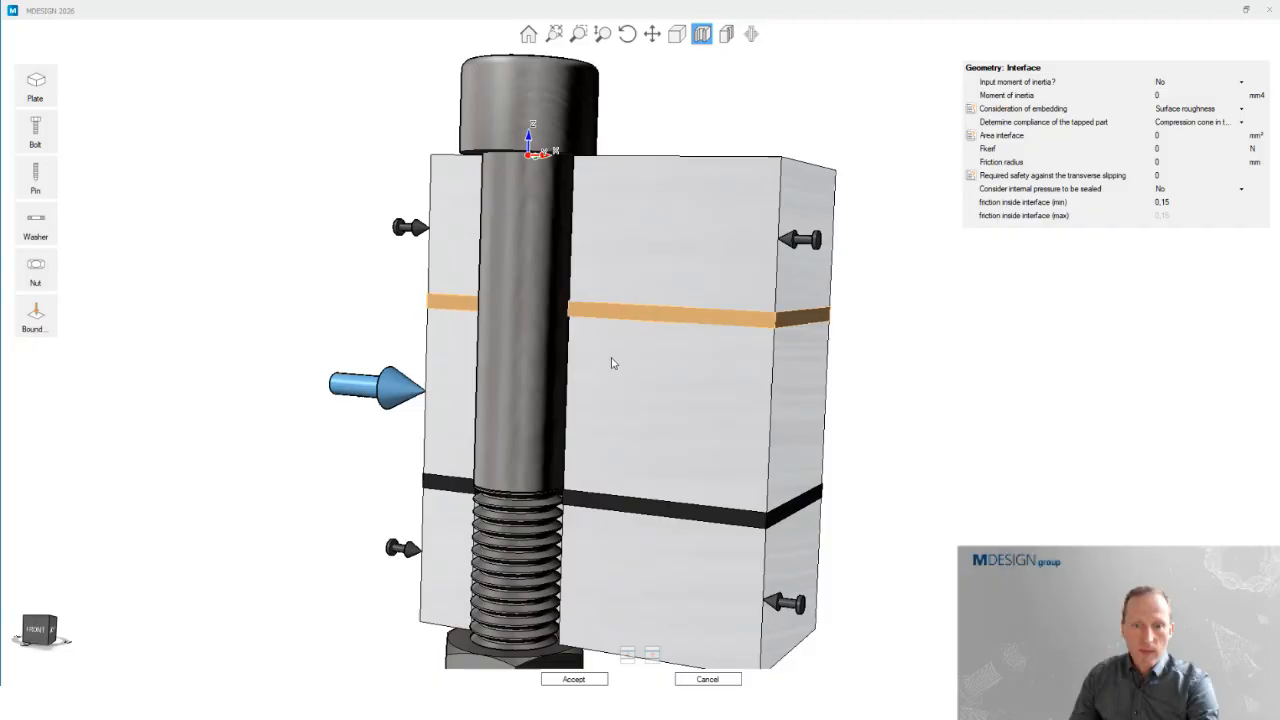
{"action": "left_click_drag", "start_coordinate": [611, 363], "coordinate": [514, 476]}
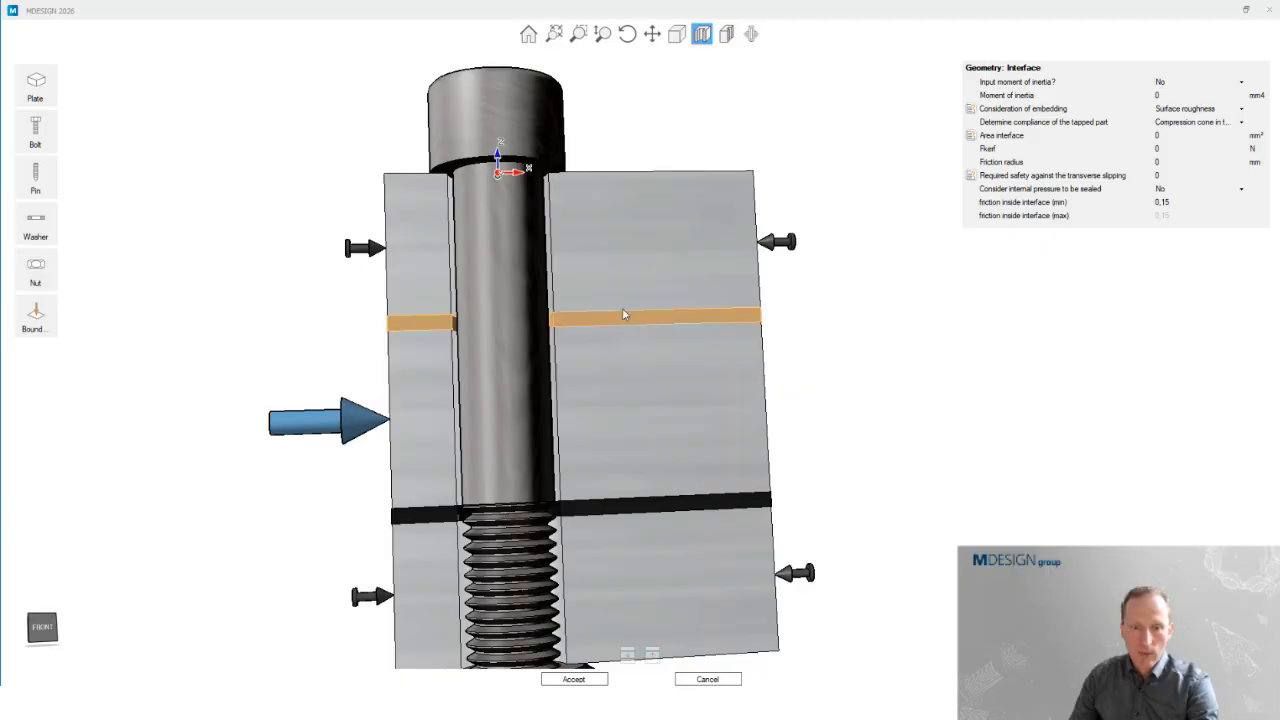
{"action": "scroll", "coordinate": [640, 520], "scroll_direction": "down", "scroll_amount": 4}
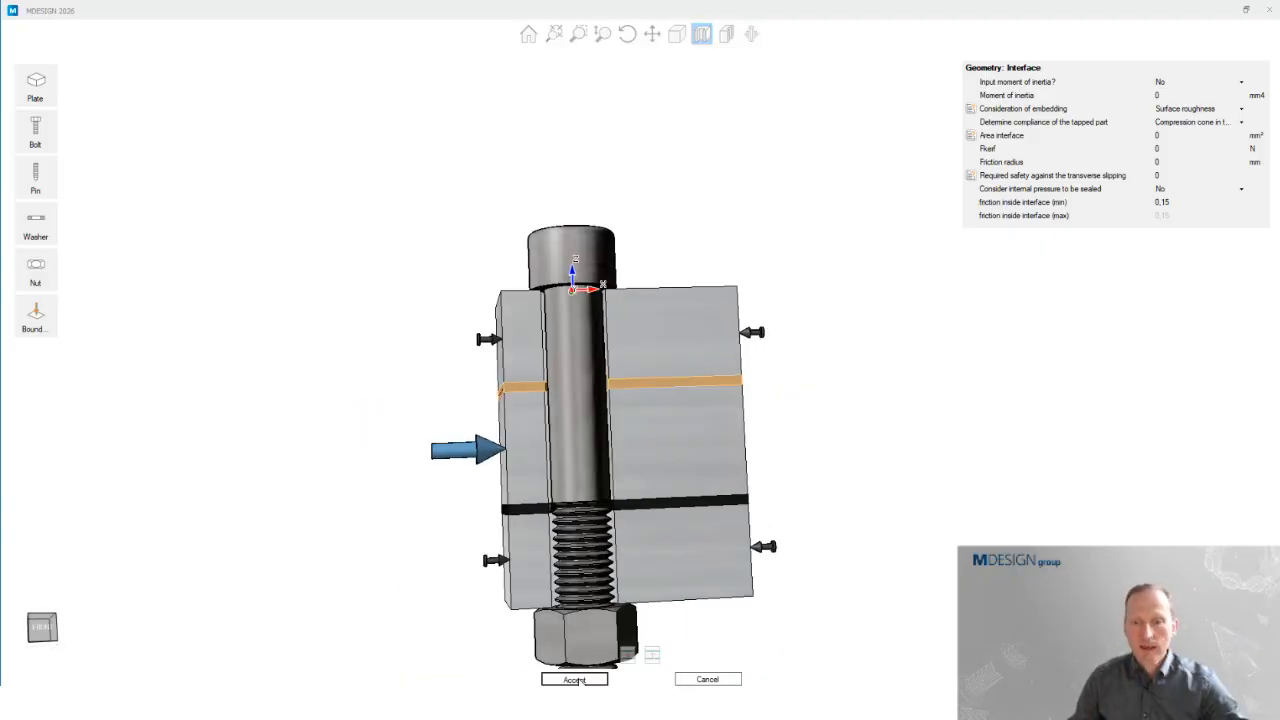
- Accept the model with both outer plates clamped and review the updated number of force-transmitting inner interfaces in the loading data
{"action": "left_click", "coordinate": [574, 681]}
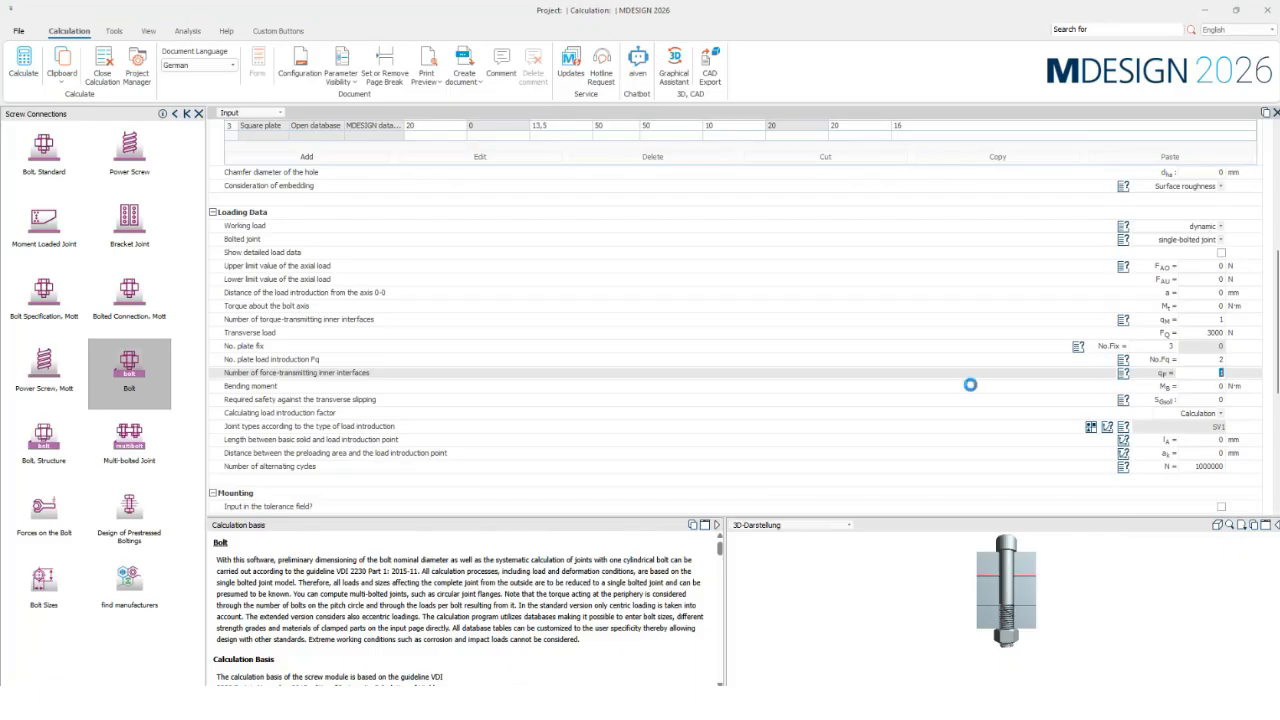
{"action": "double_click", "coordinate": [1205, 374]}
{"action": "scroll", "coordinate": [950, 372], "scroll_direction": "down", "scroll_amount": 3}
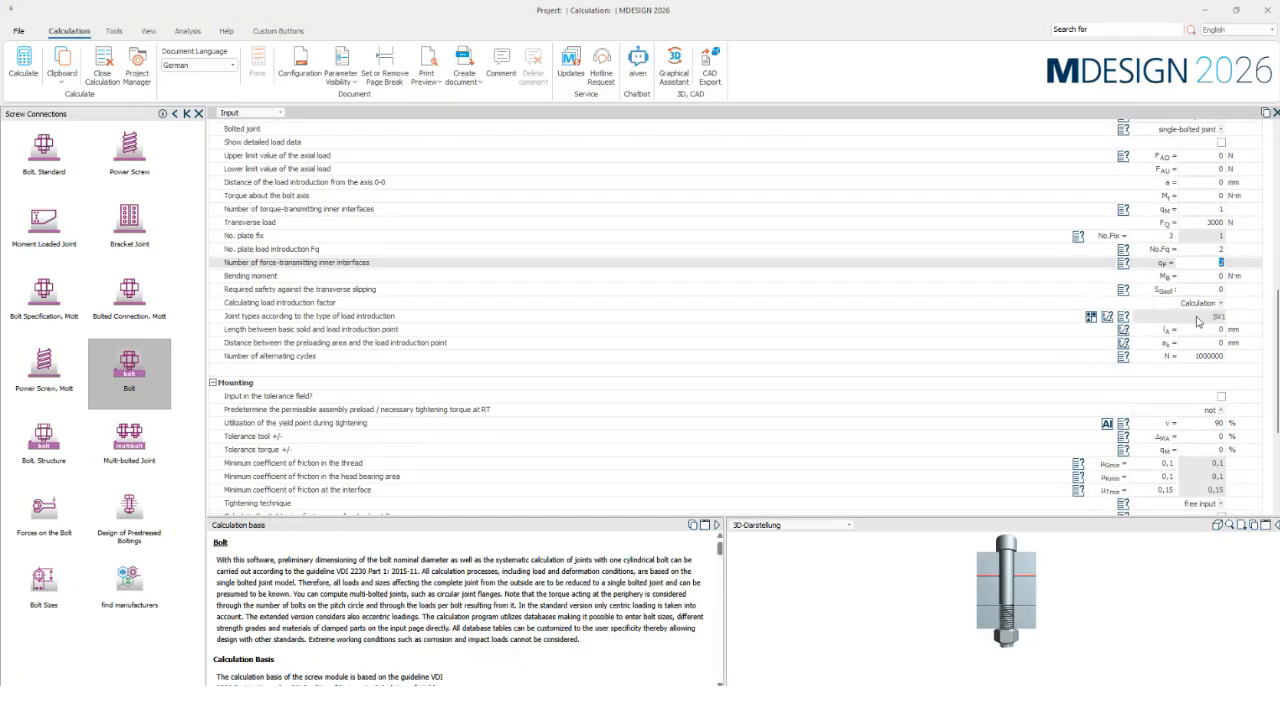
- Set the tool tolerance in the mounting data to 5 % and check the resulting torque tolerance
{"action": "scroll", "coordinate": [1190, 400], "scroll_direction": "down", "scroll_amount": 2}
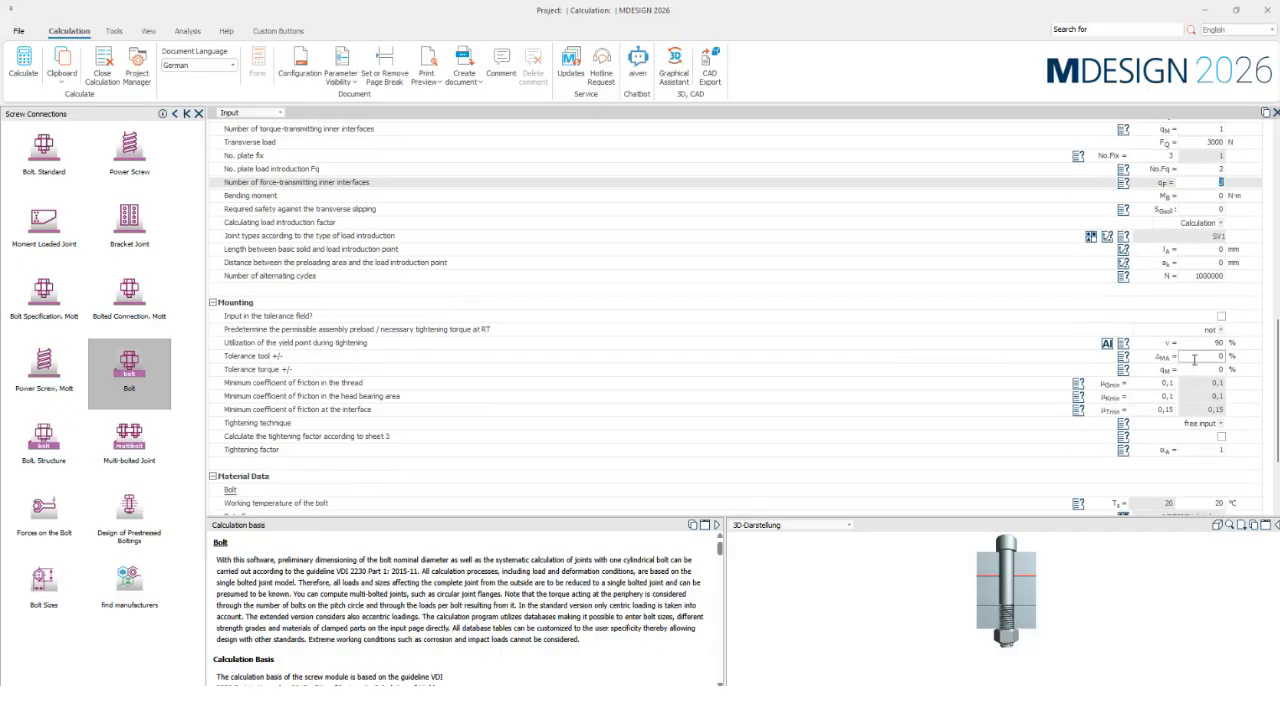
{"action": "scroll", "coordinate": [1200, 365], "scroll_direction": "down", "scroll_amount": 1}
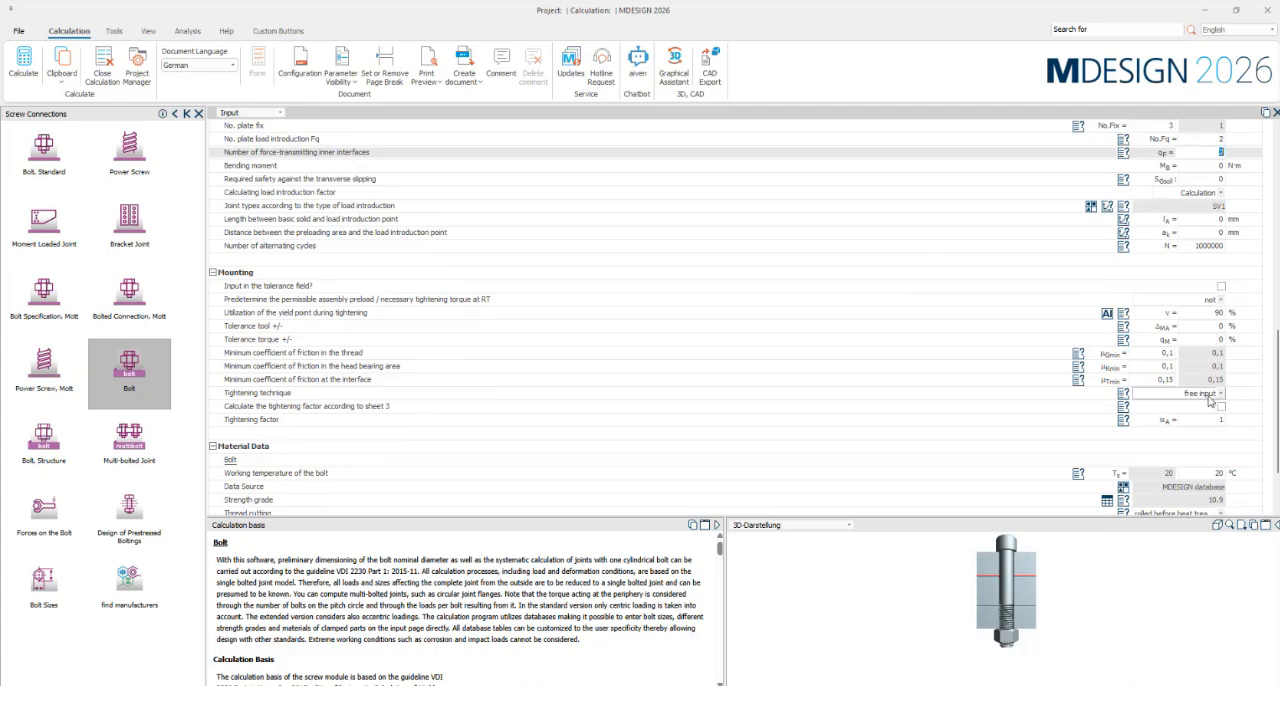
{"action": "left_click", "coordinate": [1220, 327]}
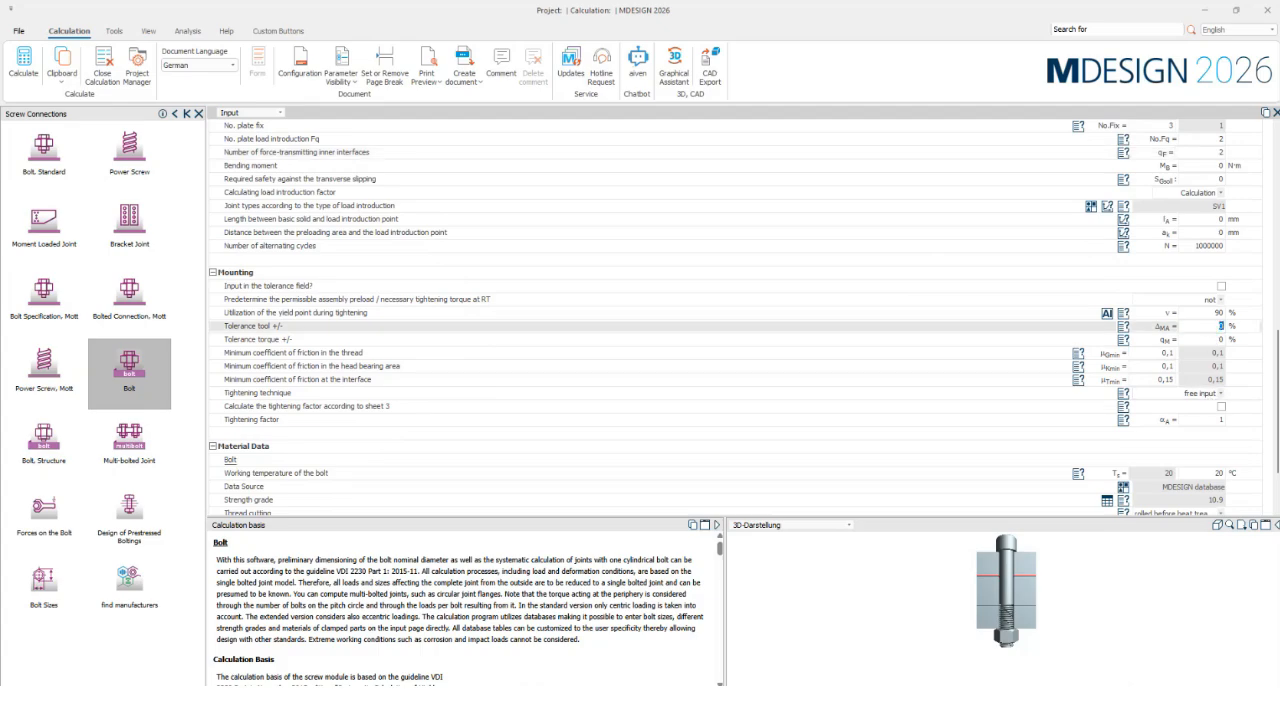
{"action": "key", "text": "Tab"}
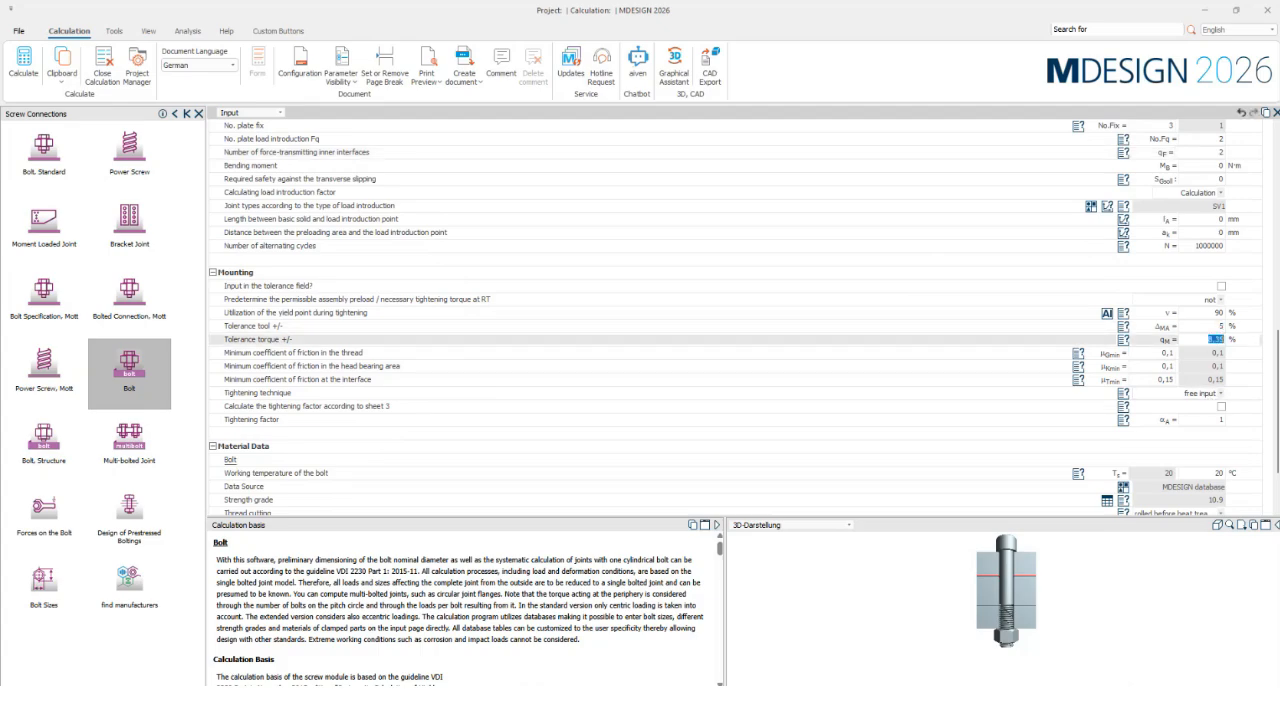
{"action": "left_click", "coordinate": [338, 330]}
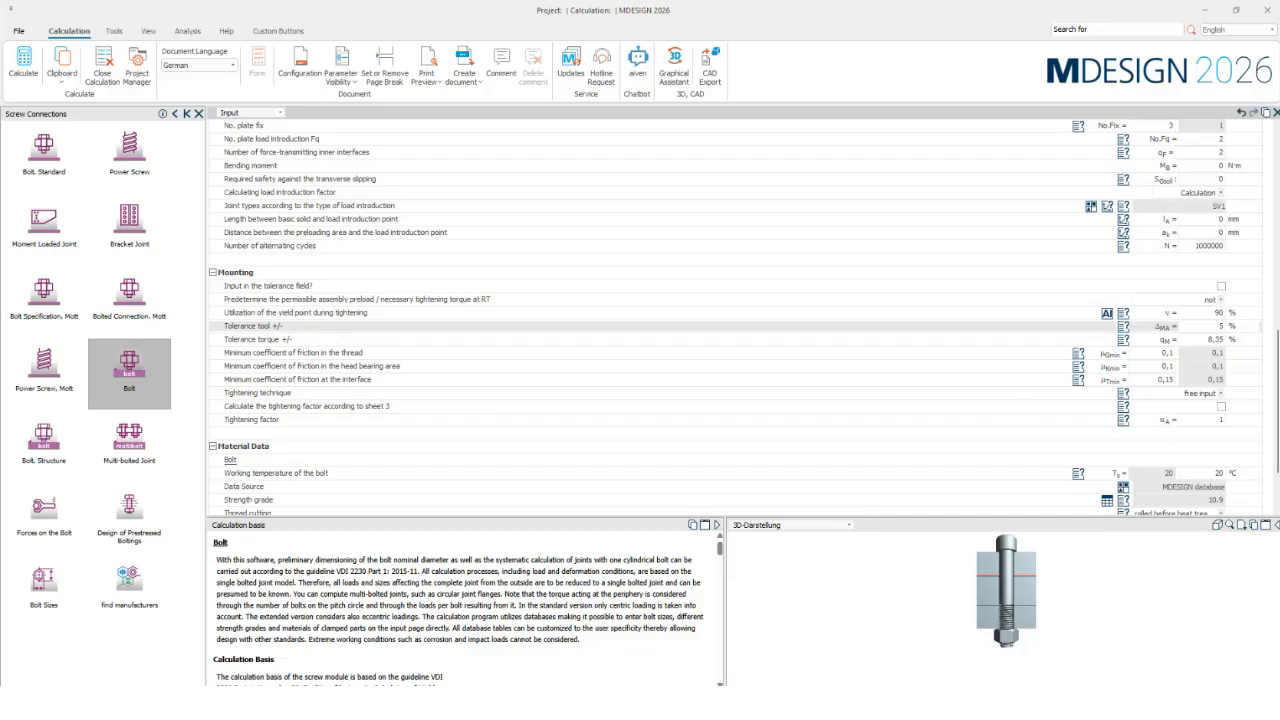
{"action": "left_click", "coordinate": [1215, 340]}
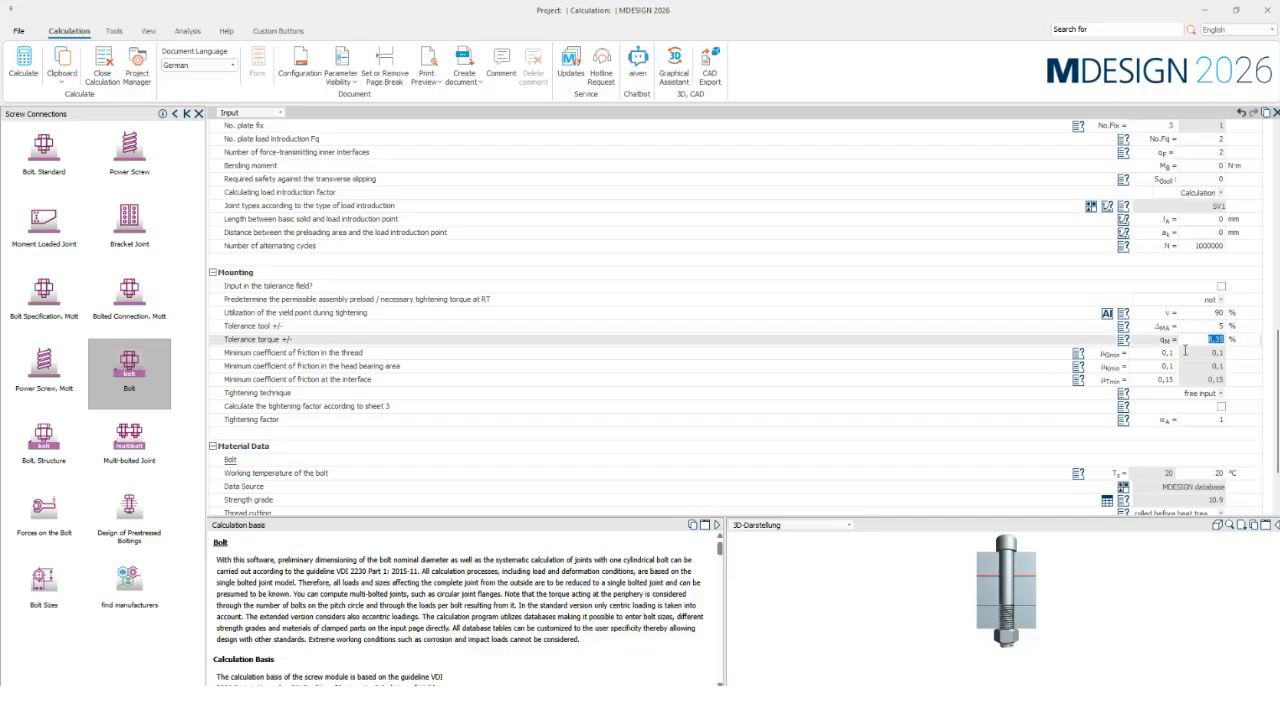
- Set the tightening technique to torque wrench with estimated friction coefficient and the mounting quality to middle
{"action": "scroll", "coordinate": [1133, 452], "scroll_direction": "down", "scroll_amount": 1}
{"action": "left_click", "coordinate": [1206, 325]}
{"action": "scroll", "coordinate": [1172, 370], "scroll_direction": "down", "scroll_amount": 2}
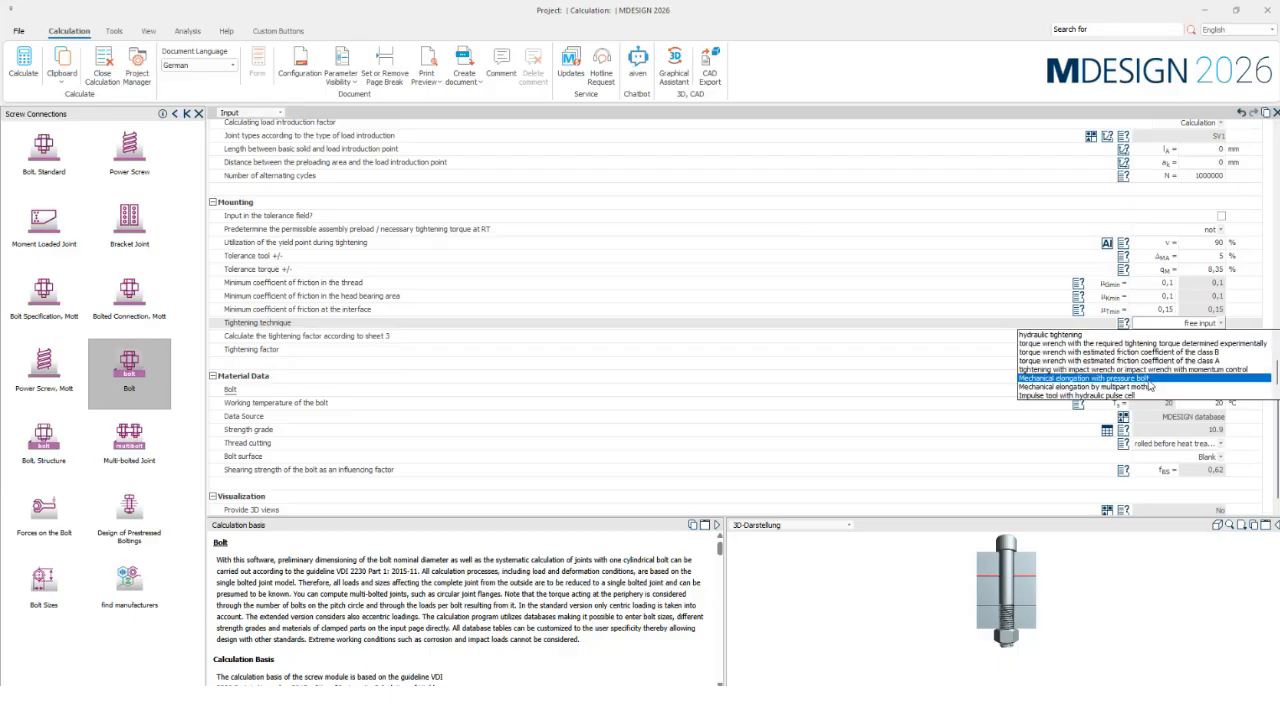
{"action": "left_click", "coordinate": [1172, 358]}
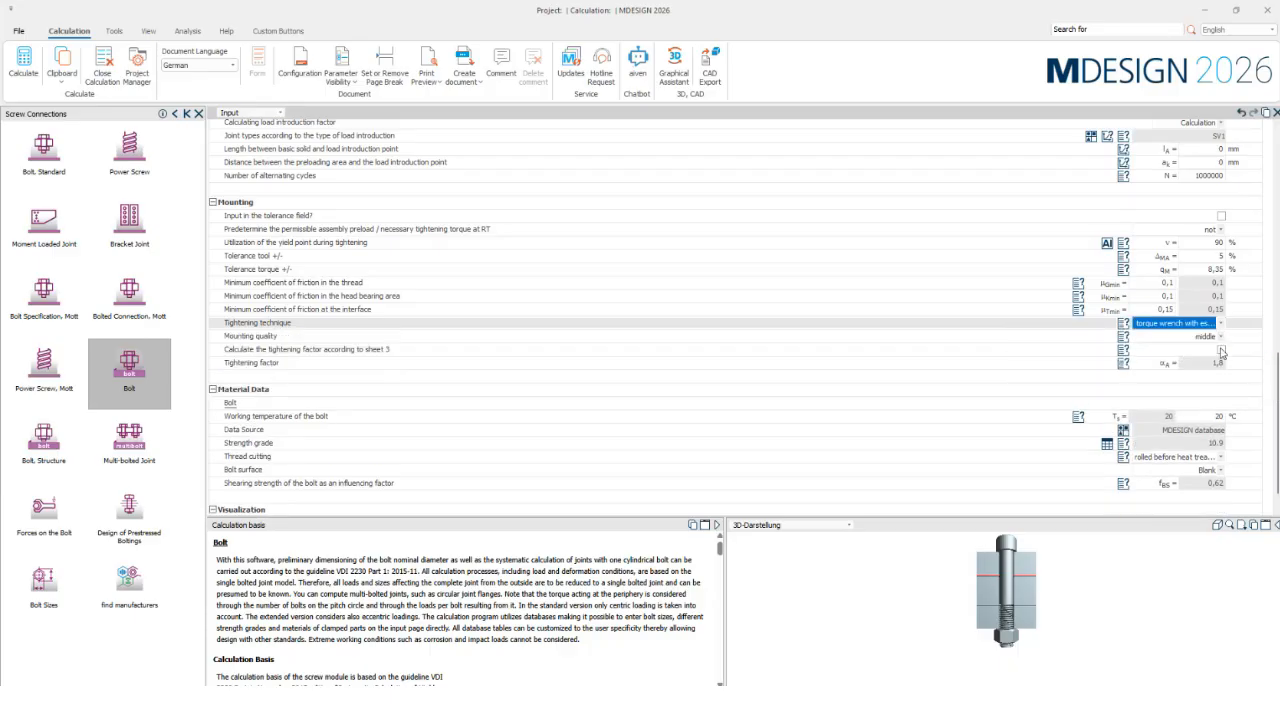
{"action": "left_click", "coordinate": [1219, 338]}
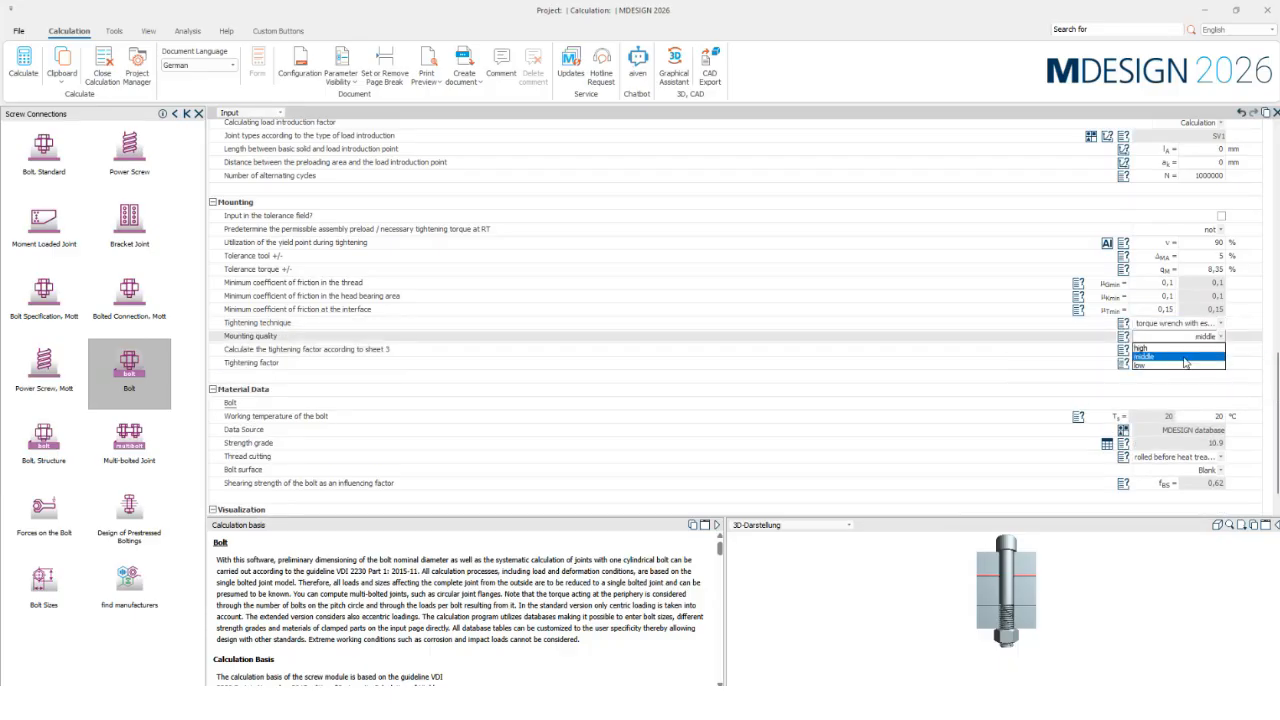
{"action": "left_click", "coordinate": [1185, 357]}
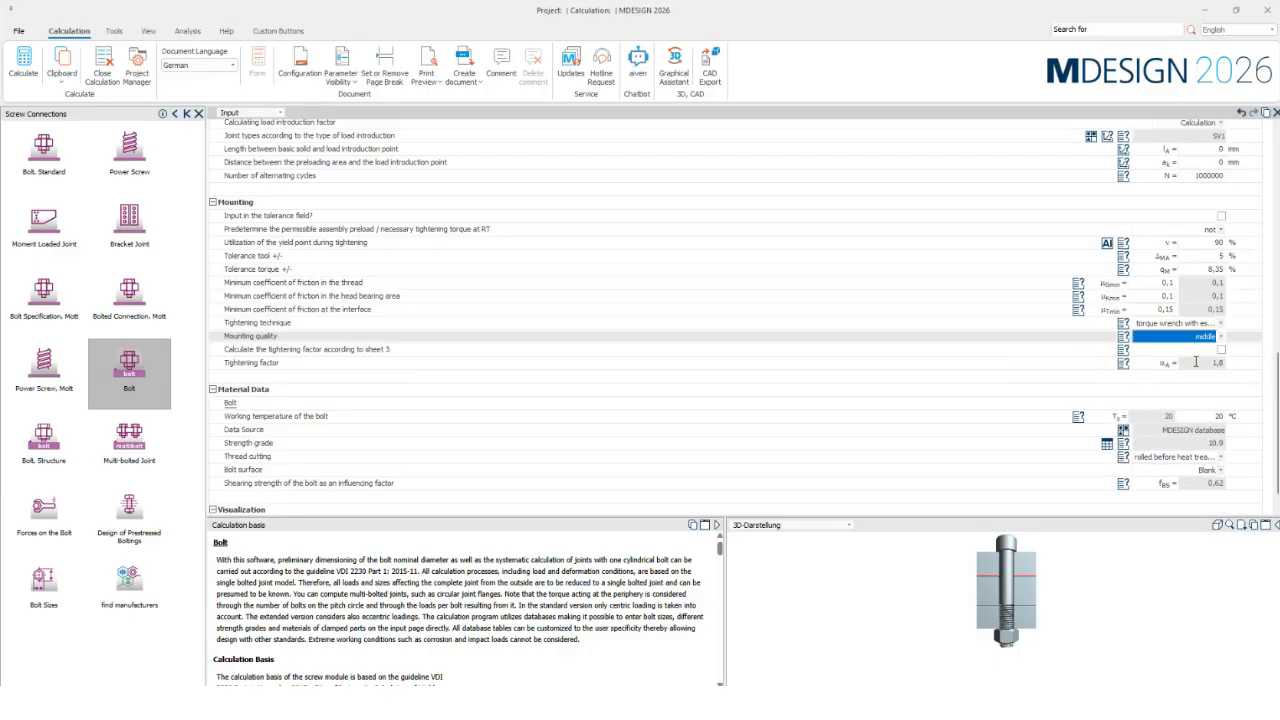
- Read the help text on mounting quality, then look back over the loading data and the specification of clamped parts
{"action": "left_click", "coordinate": [1124, 340]}
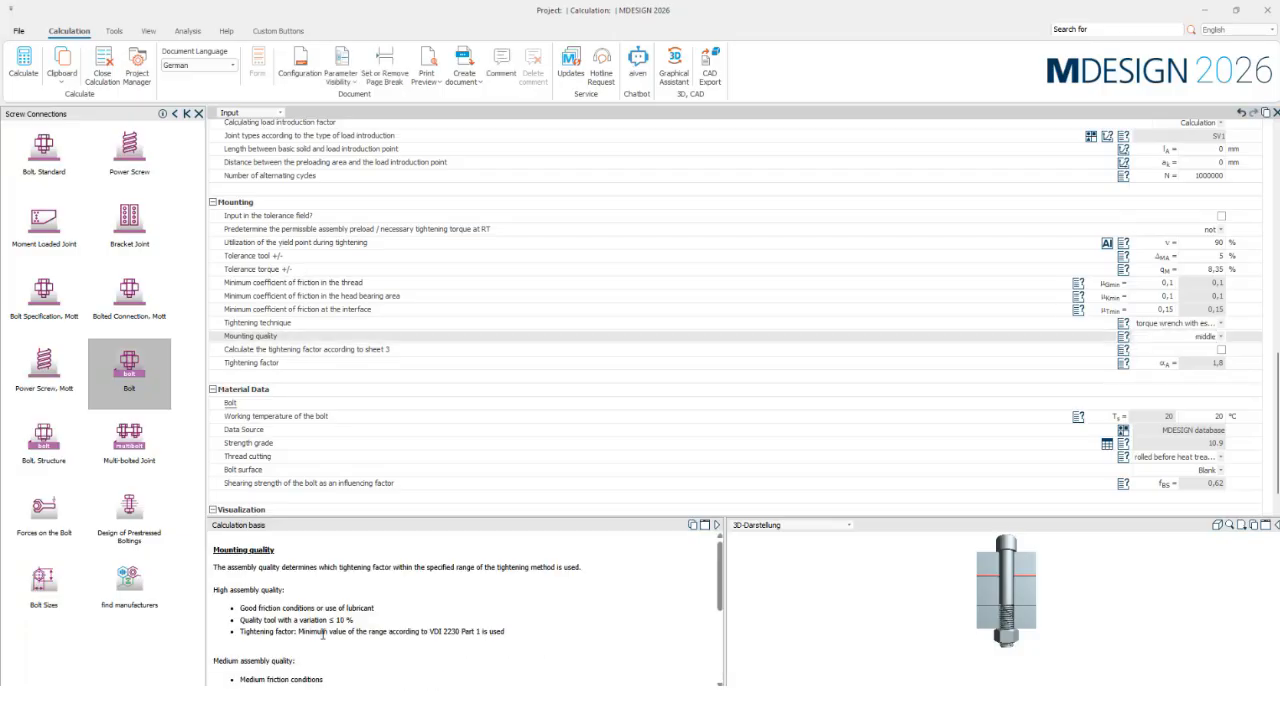
{"action": "scroll", "coordinate": [323, 634], "scroll_direction": "down", "scroll_amount": 2}
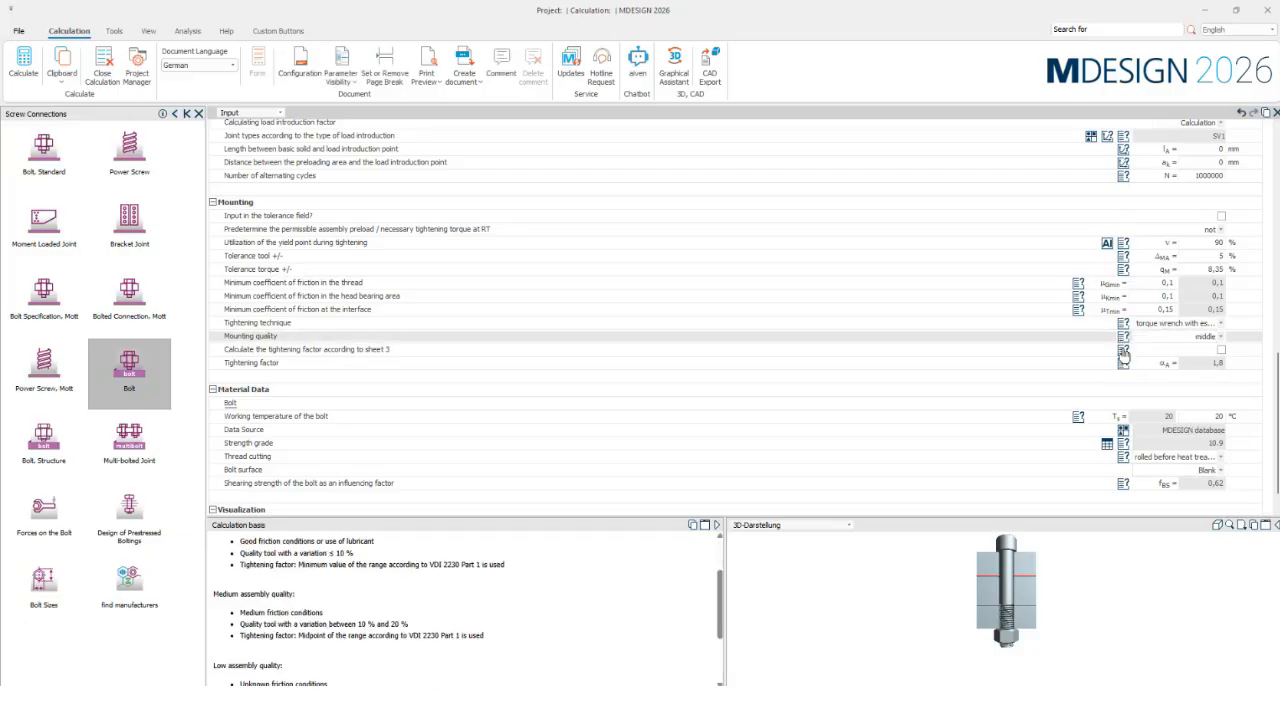
{"action": "scroll", "coordinate": [706, 409], "scroll_direction": "up", "scroll_amount": 3}
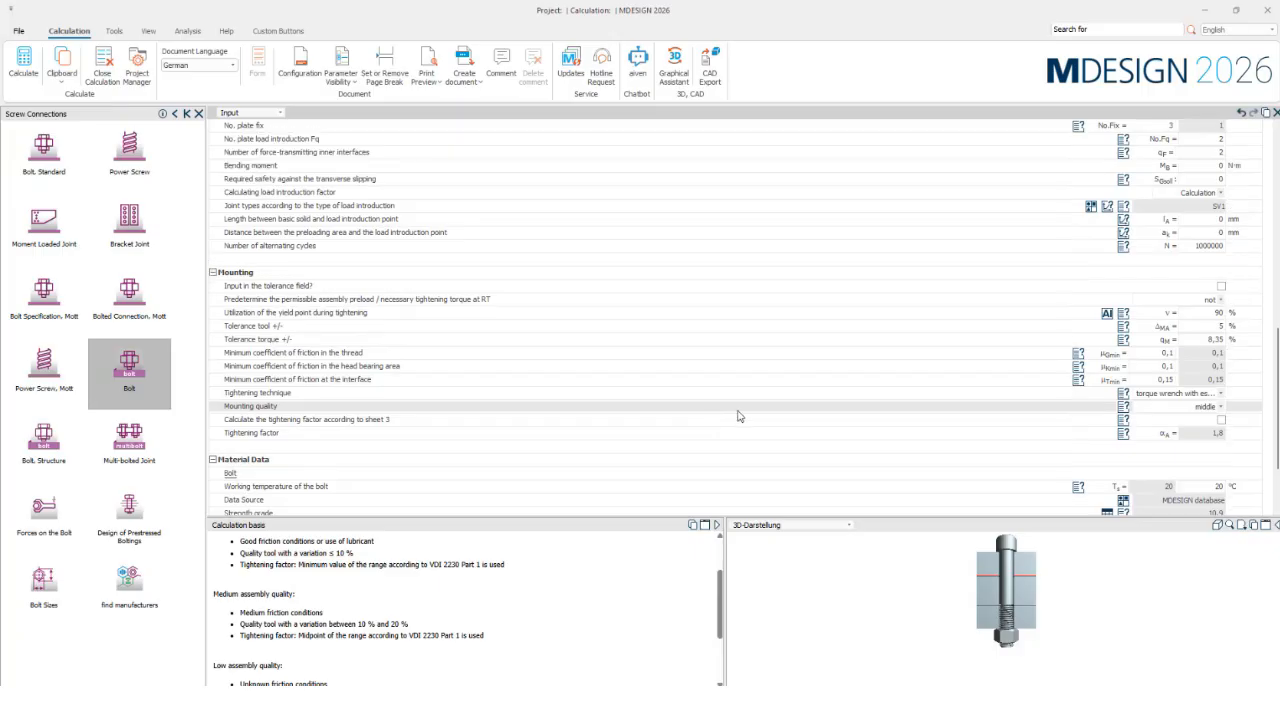
{"action": "scroll", "coordinate": [914, 397], "scroll_direction": "up", "scroll_amount": 8}
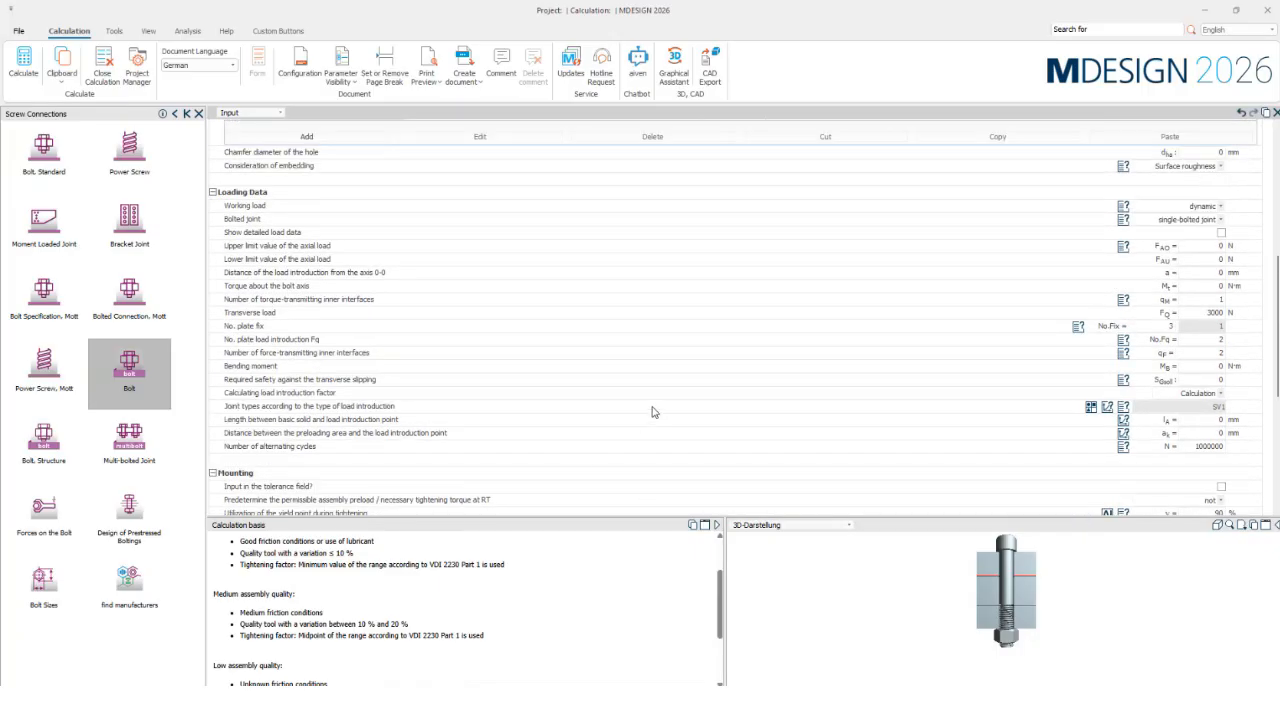
{"action": "scroll", "coordinate": [698, 398], "scroll_direction": "up", "scroll_amount": 5}
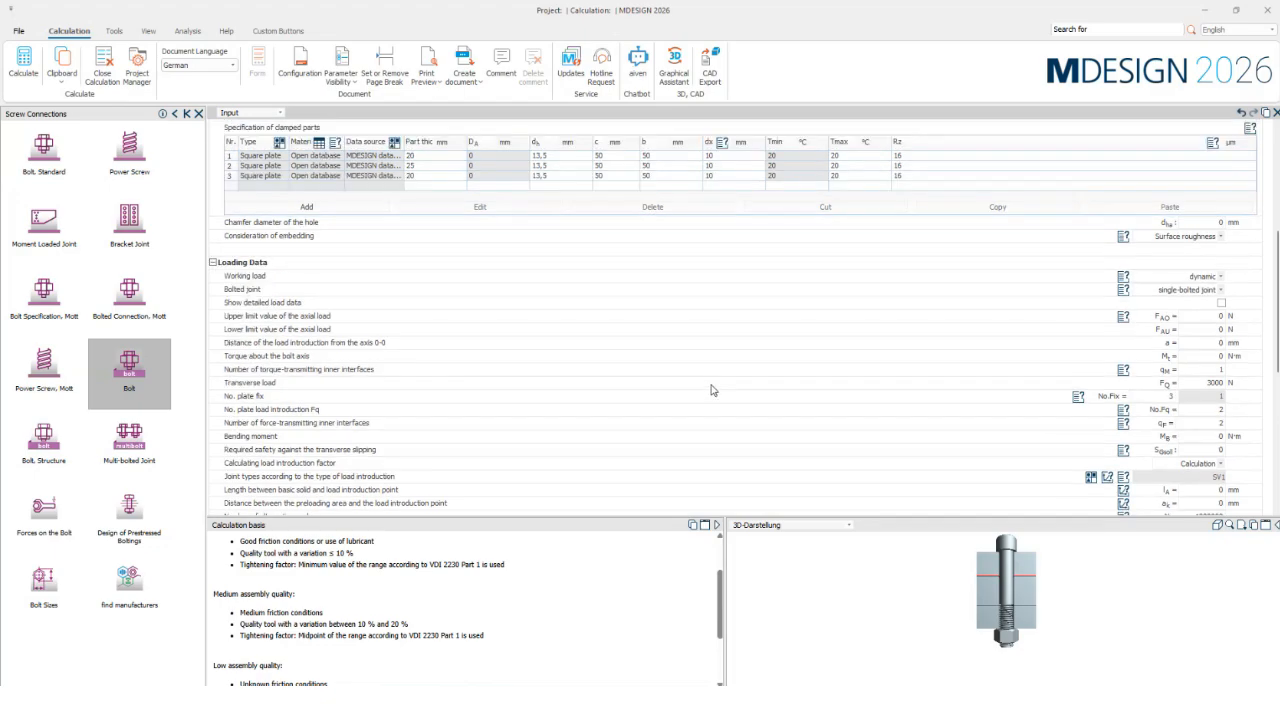
{"action": "scroll", "coordinate": [730, 379], "scroll_direction": "up", "scroll_amount": 2}
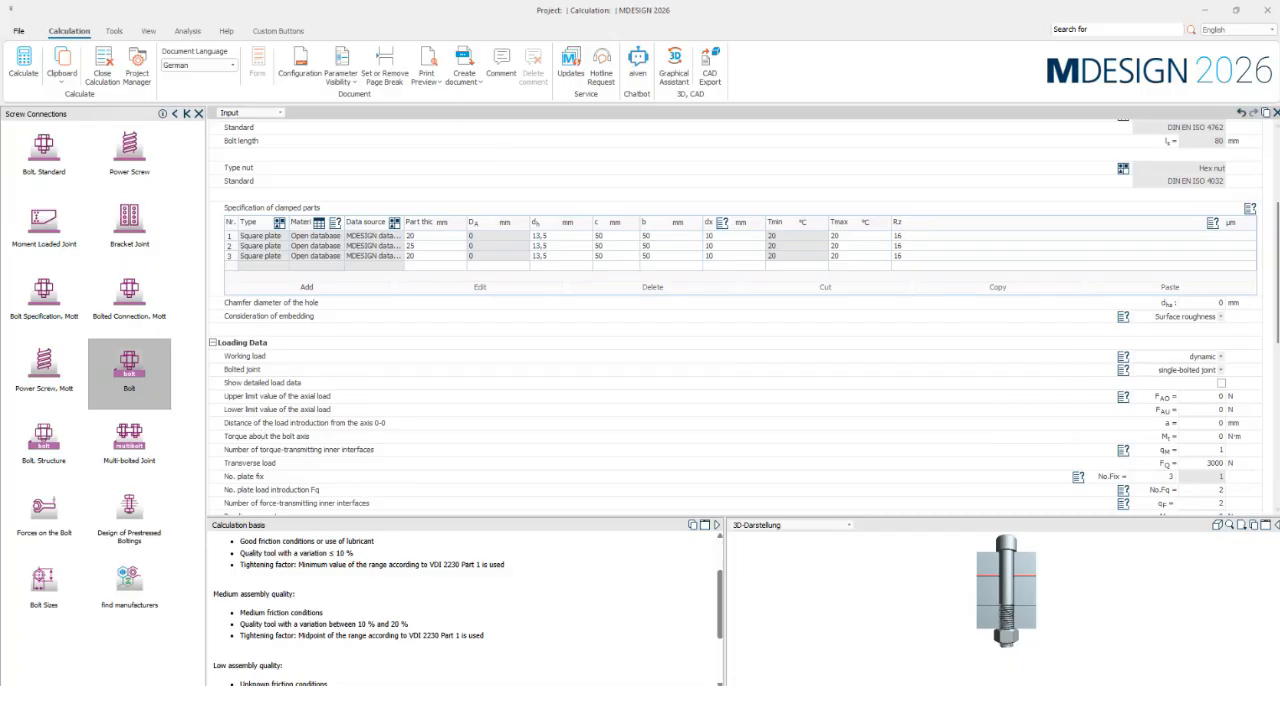
{"action": "scroll", "coordinate": [735, 315], "scroll_direction": "down", "scroll_amount": 2}
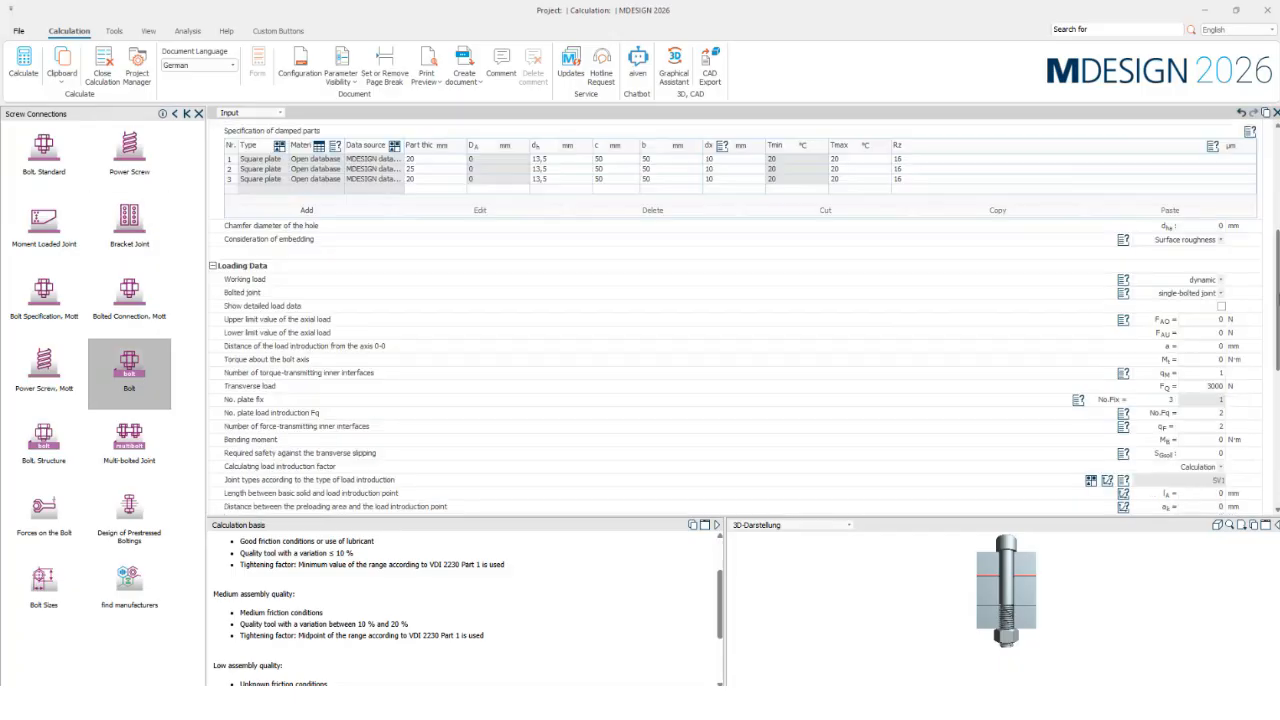
- Read the help texts for working load and bolted joint, then review the remaining loading and mounting inputs
{"action": "left_click", "coordinate": [1123, 281]}
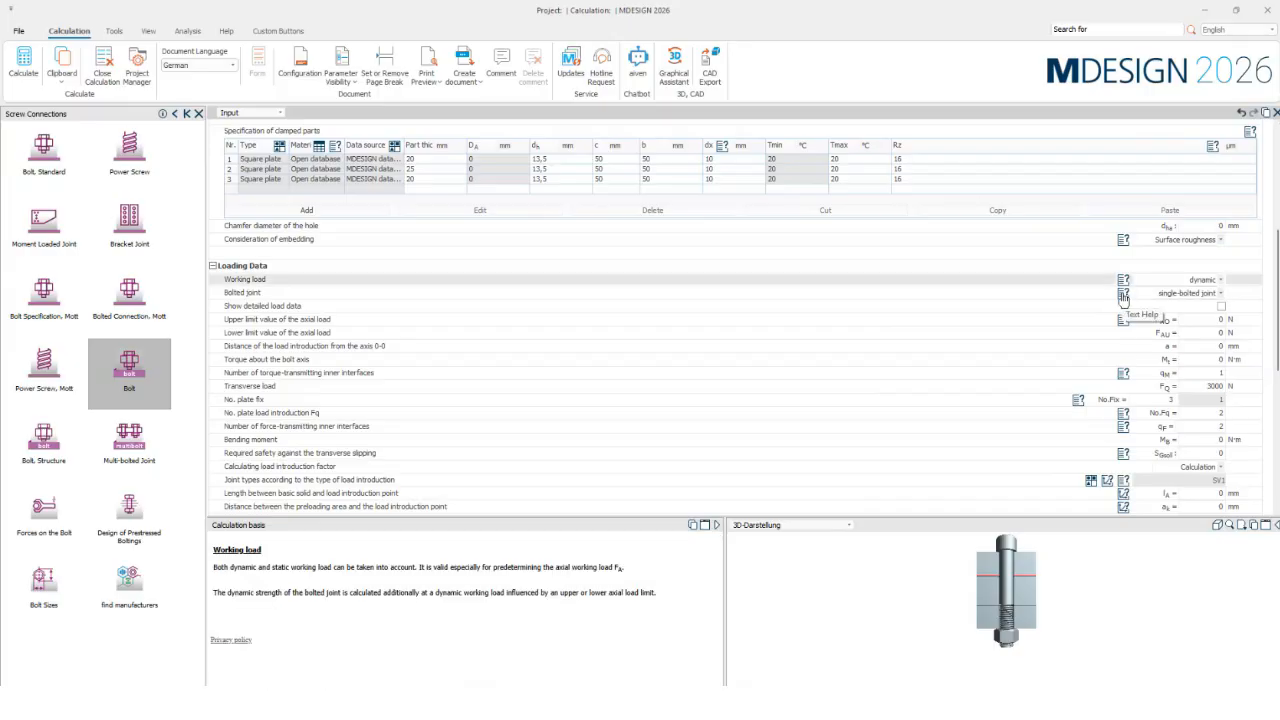
{"action": "left_click", "coordinate": [1123, 293]}
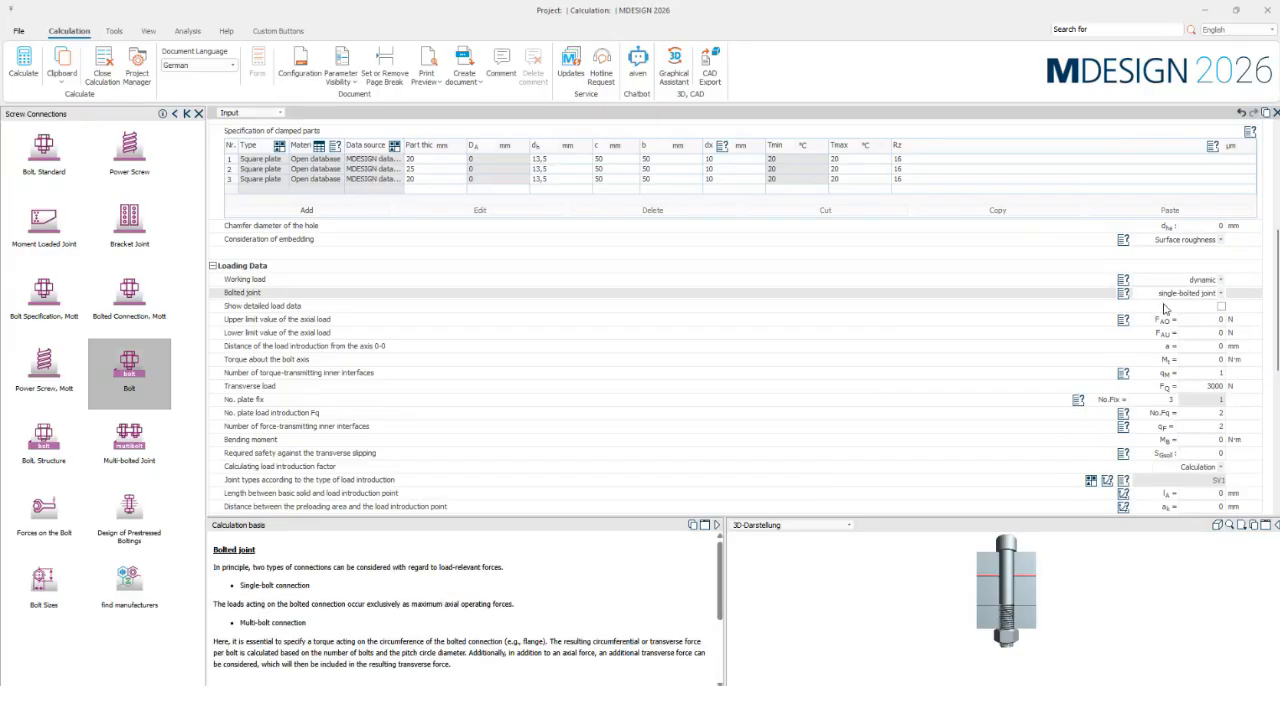
{"action": "scroll", "coordinate": [1180, 375], "scroll_direction": "down", "scroll_amount": 2}
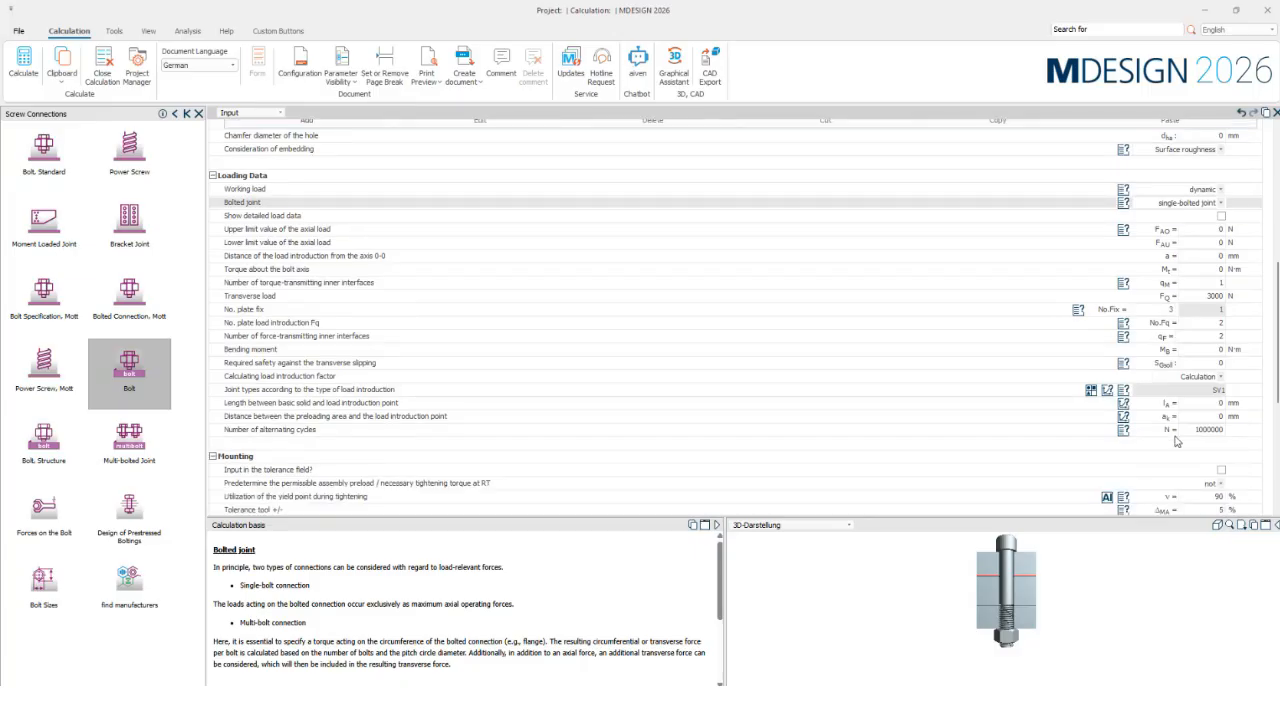
{"action": "scroll", "coordinate": [1160, 367], "scroll_direction": "down", "scroll_amount": 4}
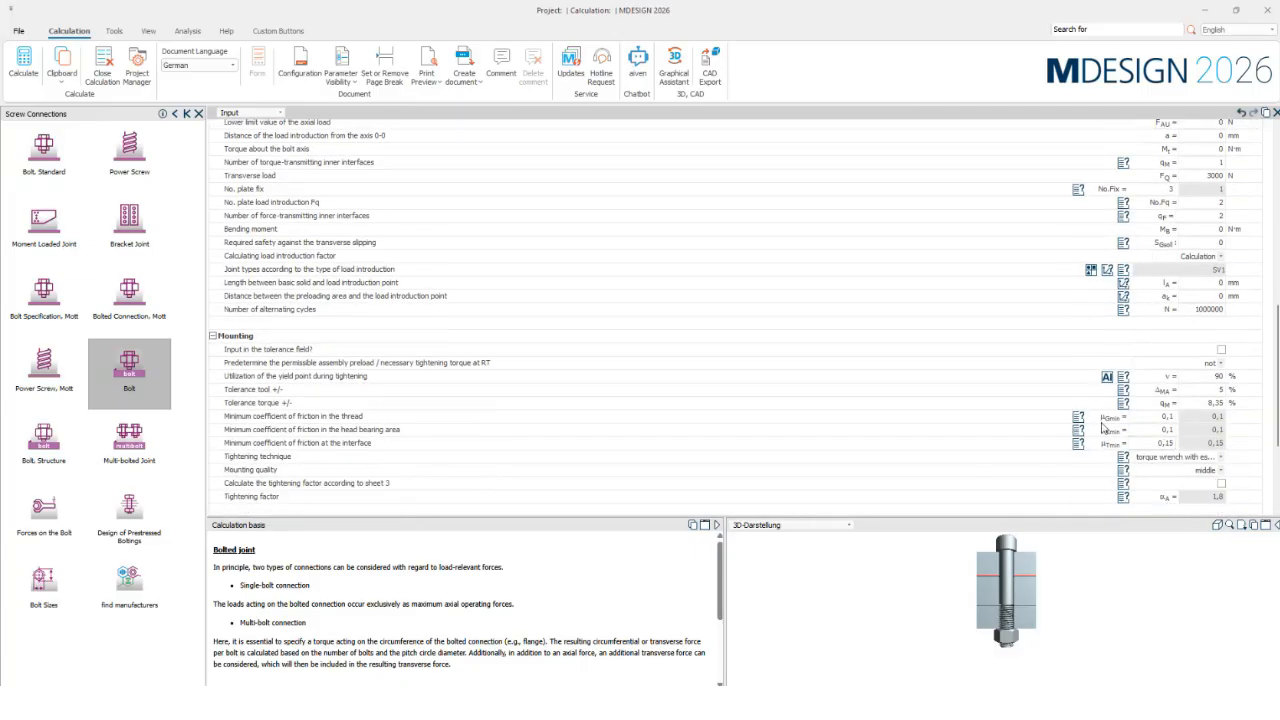
{"action": "scroll", "coordinate": [1150, 379], "scroll_direction": "down", "scroll_amount": 2}
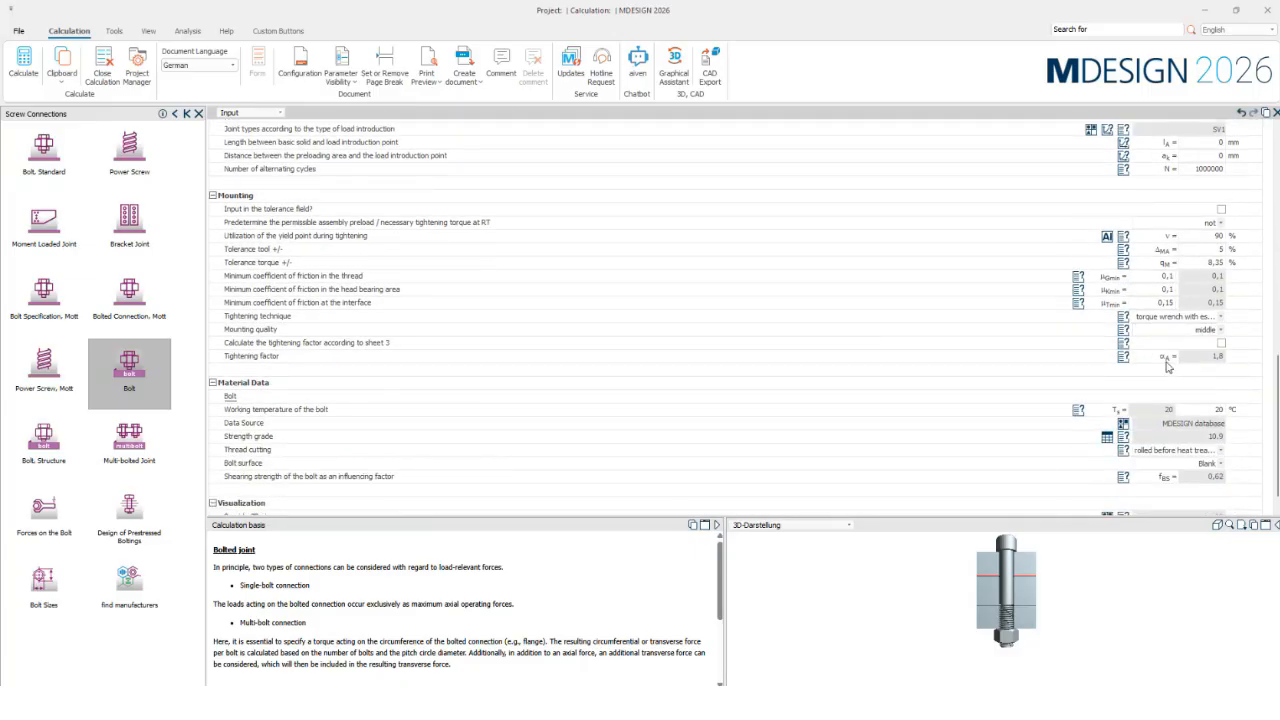
- Read the full explanation of the high, medium and low mounting quality levels in an enlarged view, then restore the input layout
{"action": "scroll", "coordinate": [1168, 367], "scroll_direction": "up", "scroll_amount": 1}
{"action": "left_click", "coordinate": [1124, 341]}
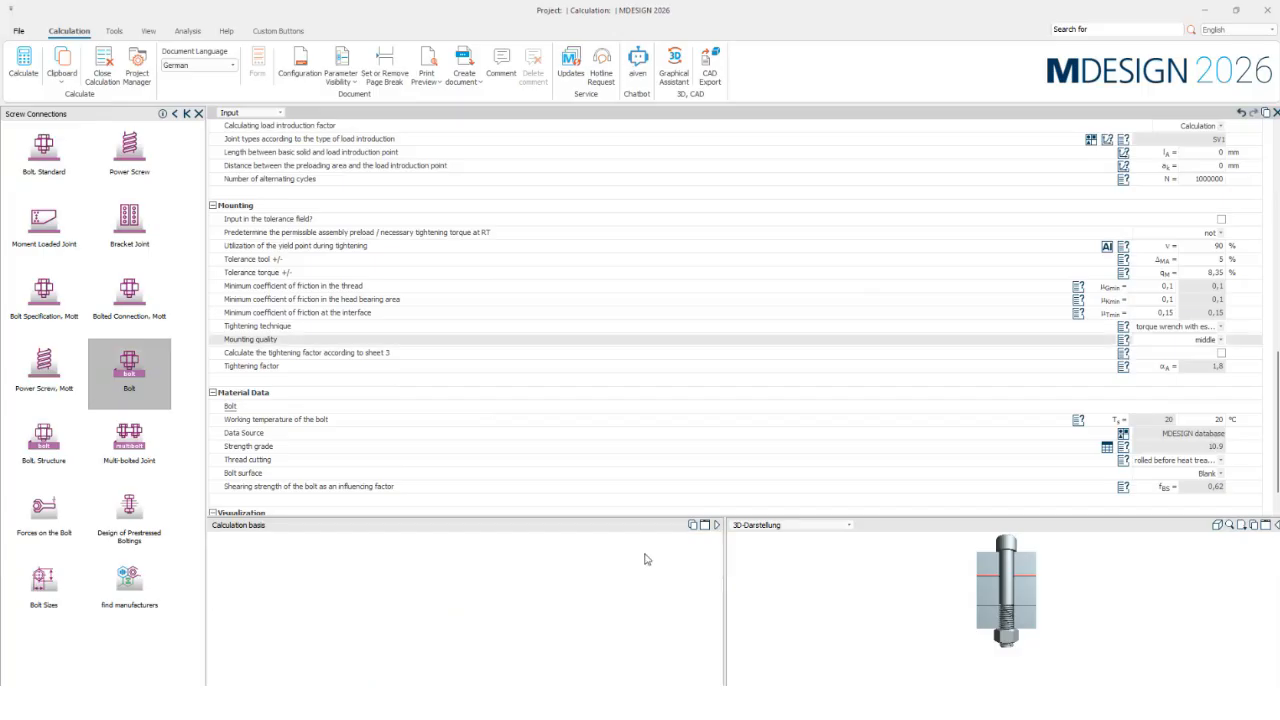
{"action": "left_click", "coordinate": [704, 524]}
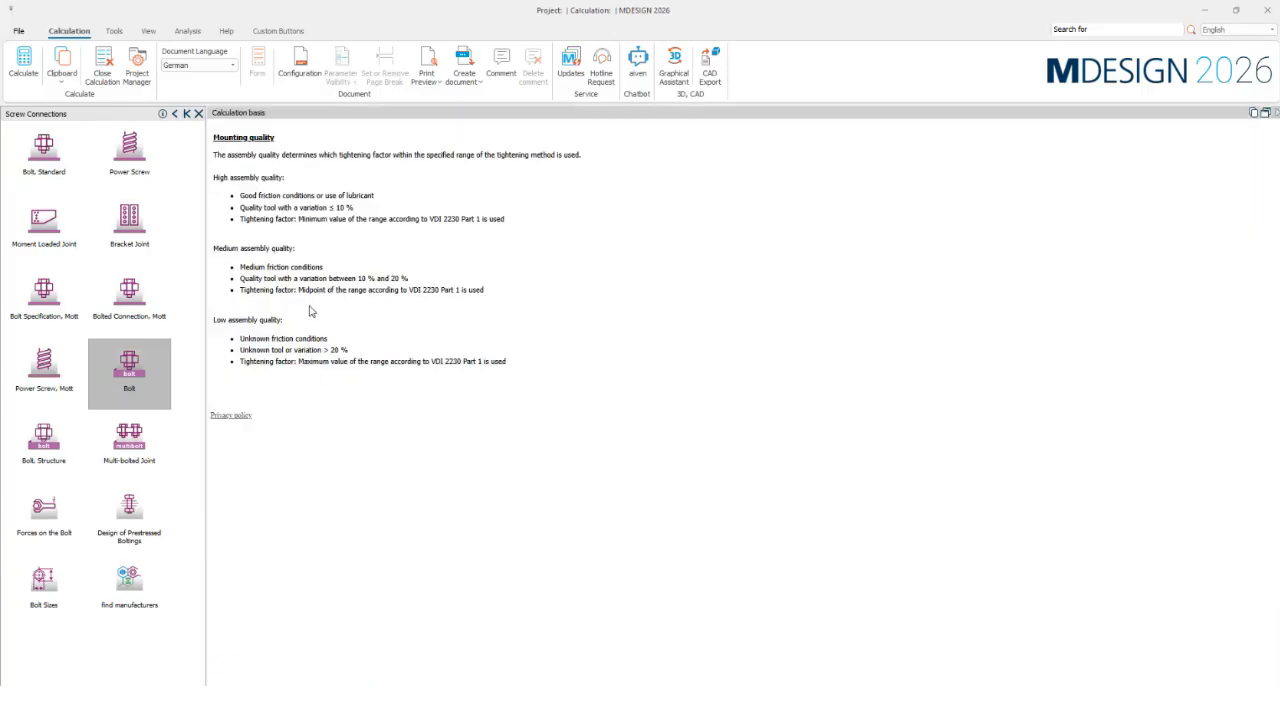
{"action": "left_click", "coordinate": [1267, 115]}
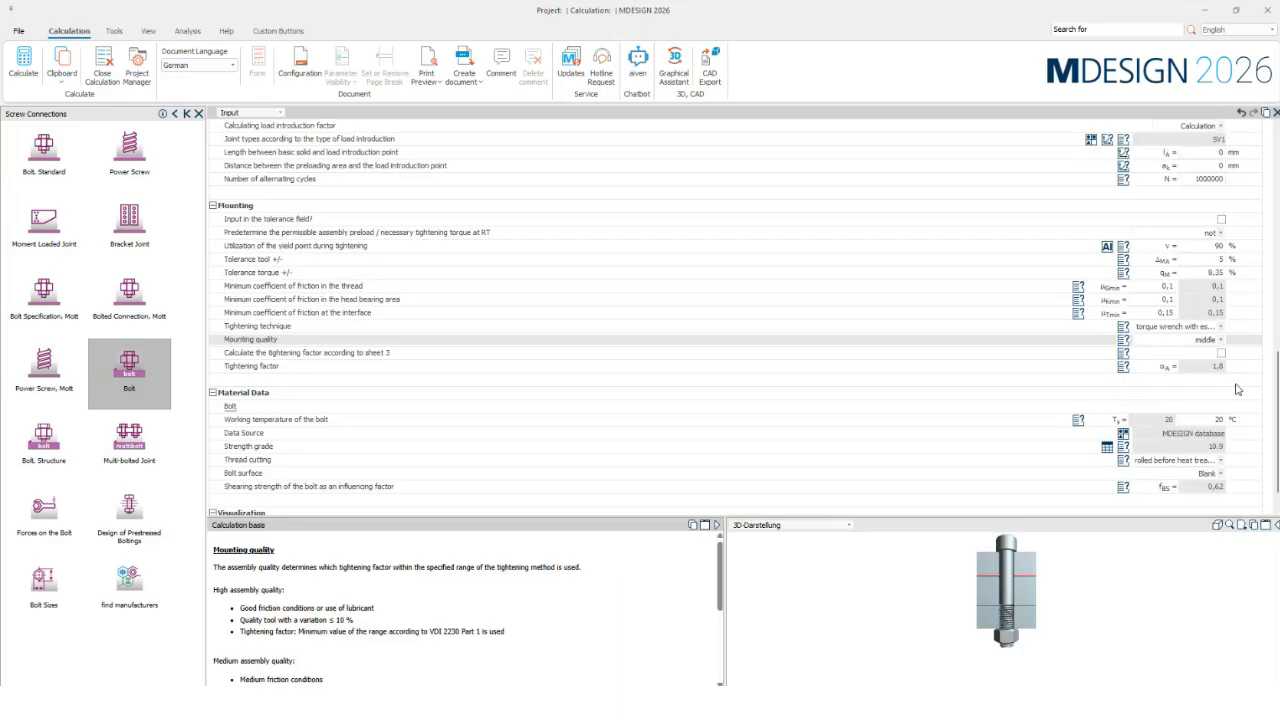
- Select strength grade 10.9 for the bolt from the strength grade database
{"action": "left_click", "coordinate": [1107, 447]}
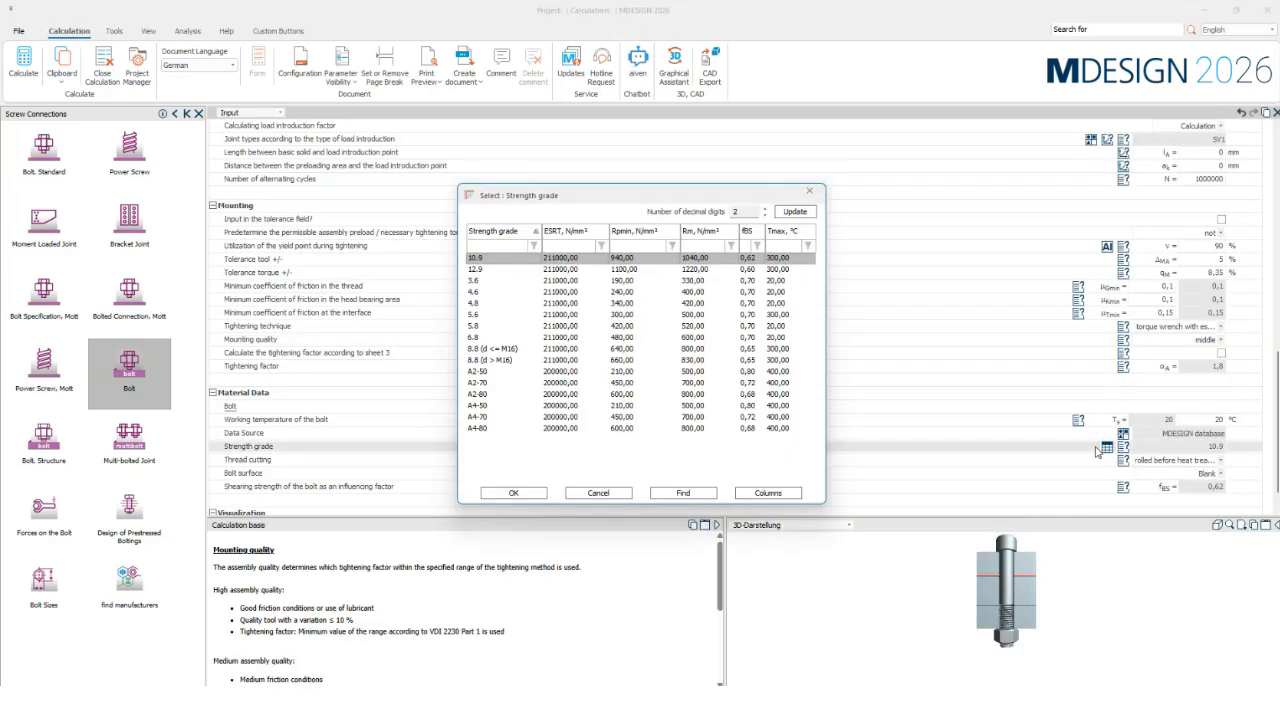
{"action": "double_click", "coordinate": [492, 263]}
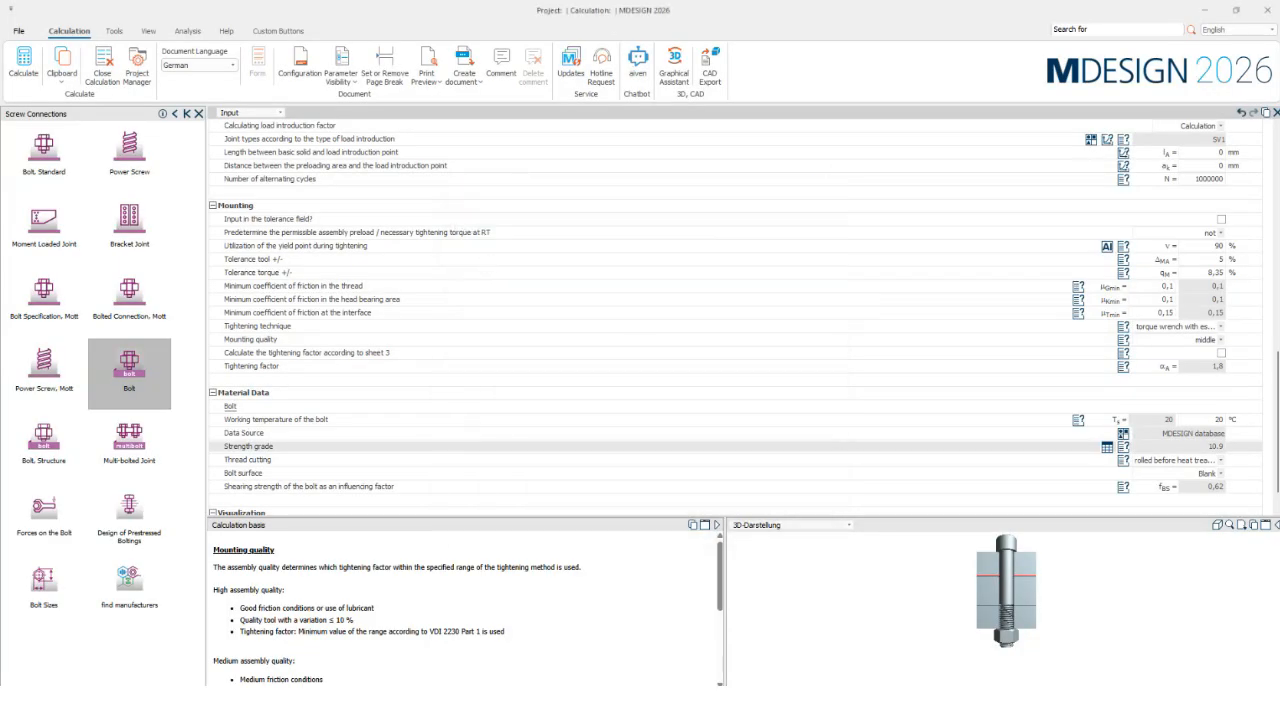
{"action": "scroll", "coordinate": [1095, 275], "scroll_direction": "up", "scroll_amount": 3}
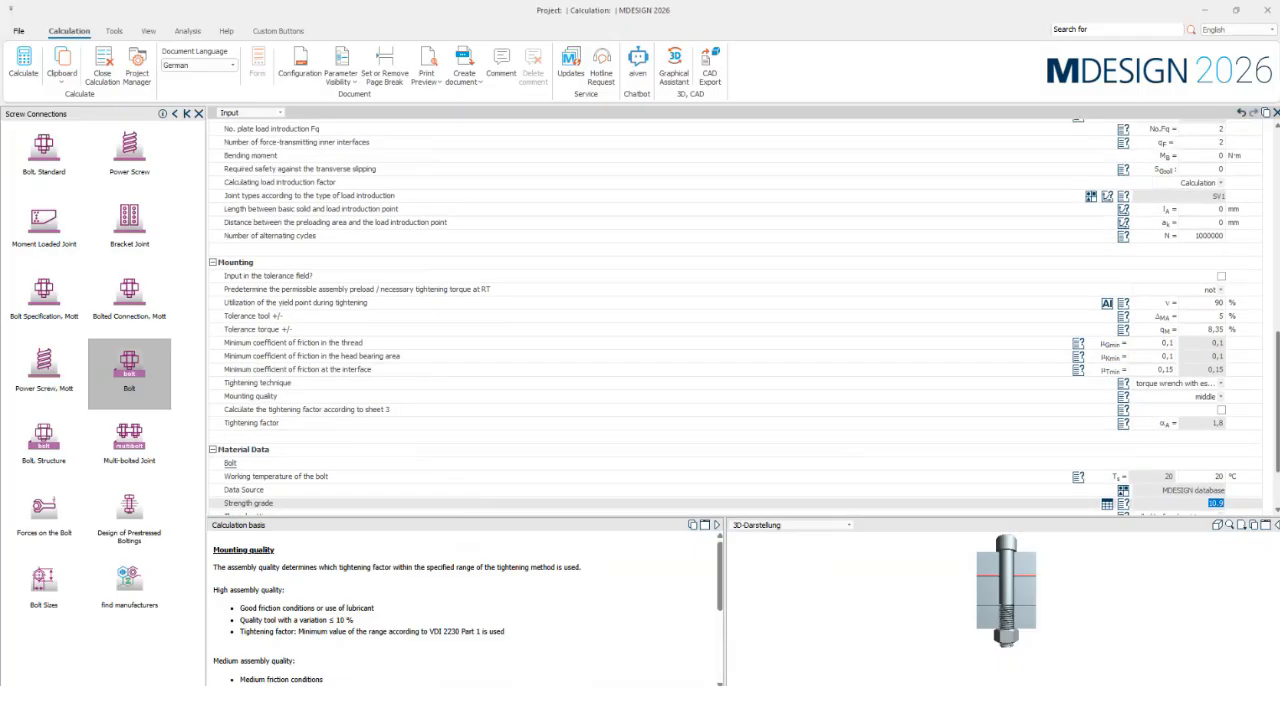
- Try to run the bolt calculation with the current inputs
{"action": "left_click", "coordinate": [1092, 270]}
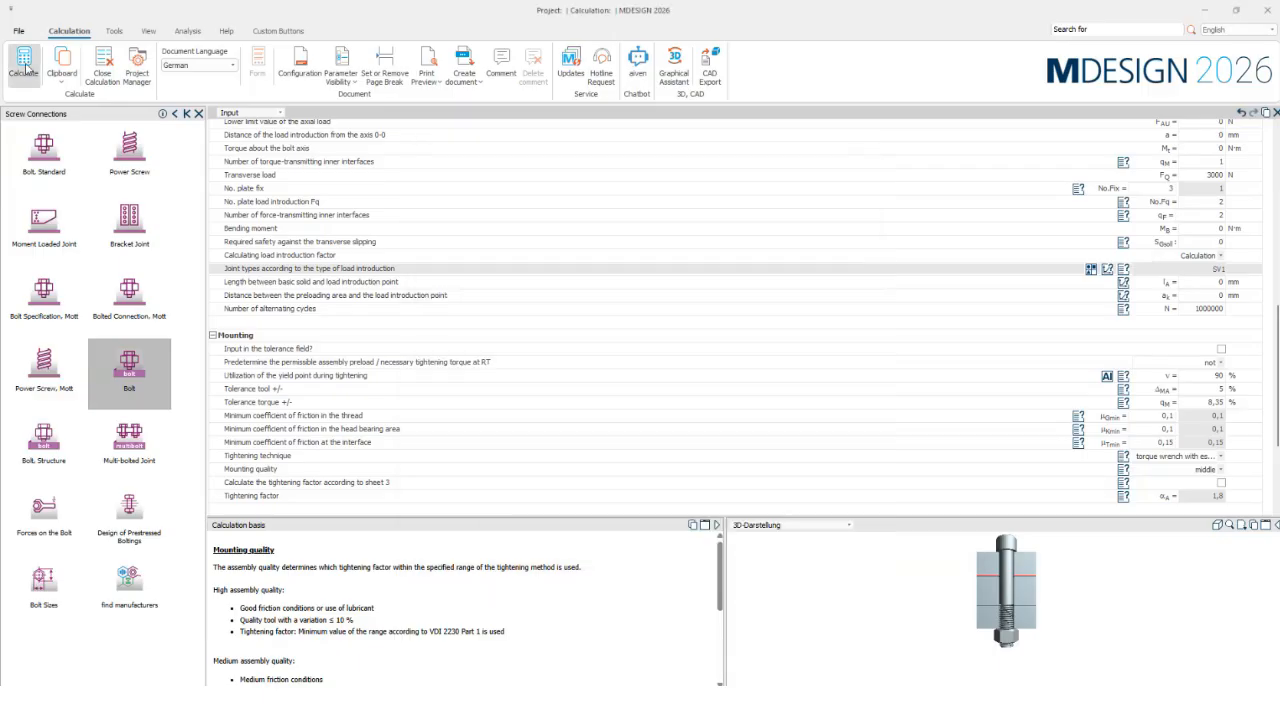
{"action": "left_click", "coordinate": [23, 62]}
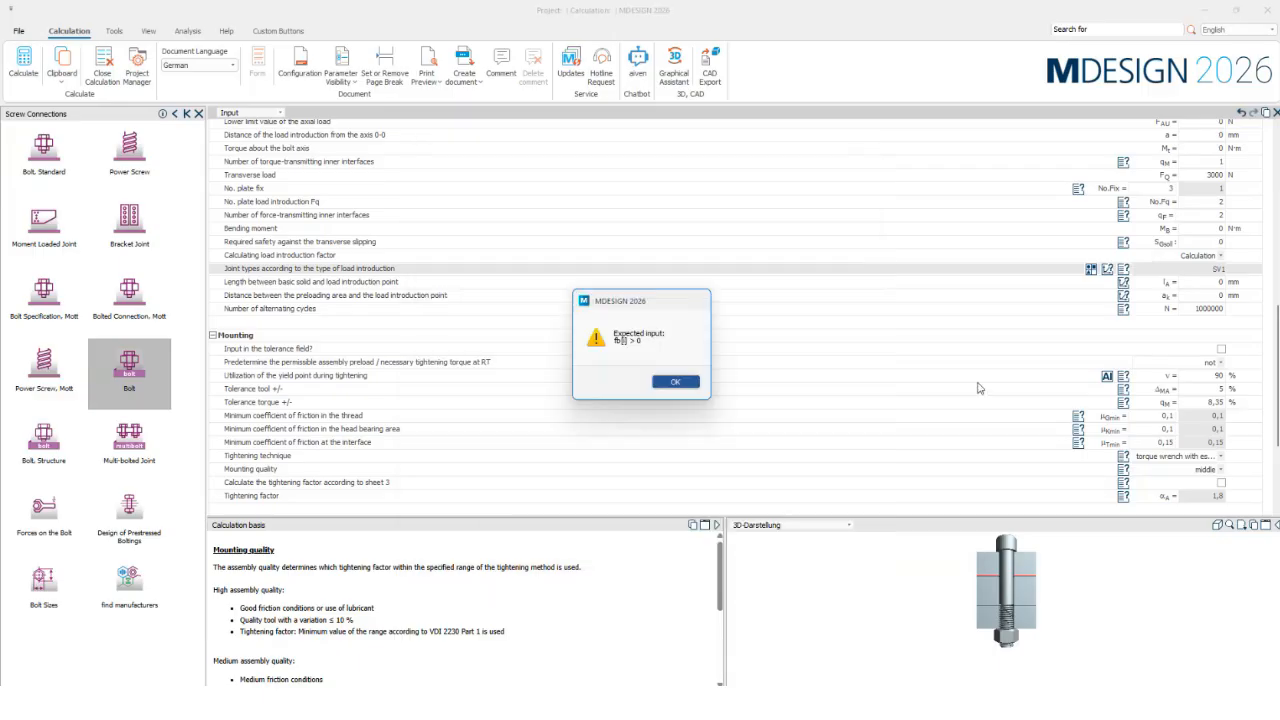
{"action": "left_click", "coordinate": [678, 384]}
- Assign the material 40CrMoV4-6 to the first square plate in the specification of clamped parts
{"action": "left_click_drag", "start_coordinate": [1275, 284], "coordinate": [1275, 452]}
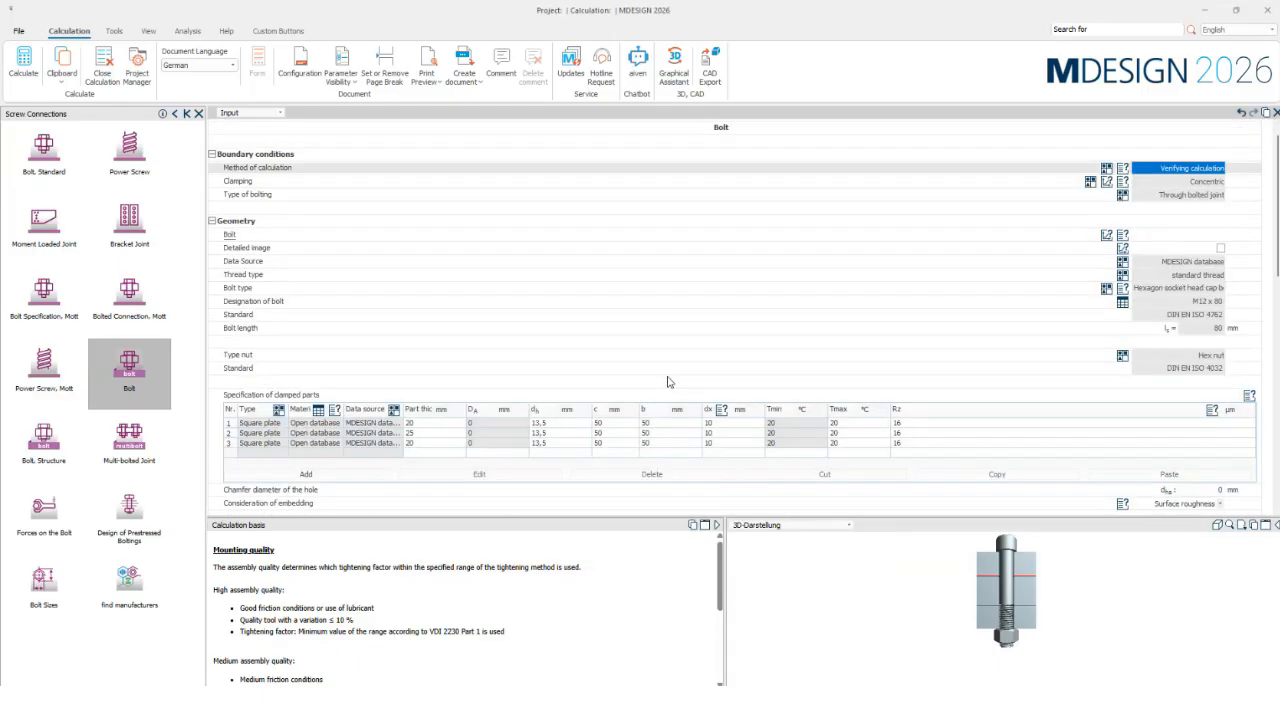
{"action": "scroll", "coordinate": [668, 380], "scroll_direction": "up", "scroll_amount": 1}
{"action": "scroll", "coordinate": [595, 361], "scroll_direction": "down", "scroll_amount": 1}
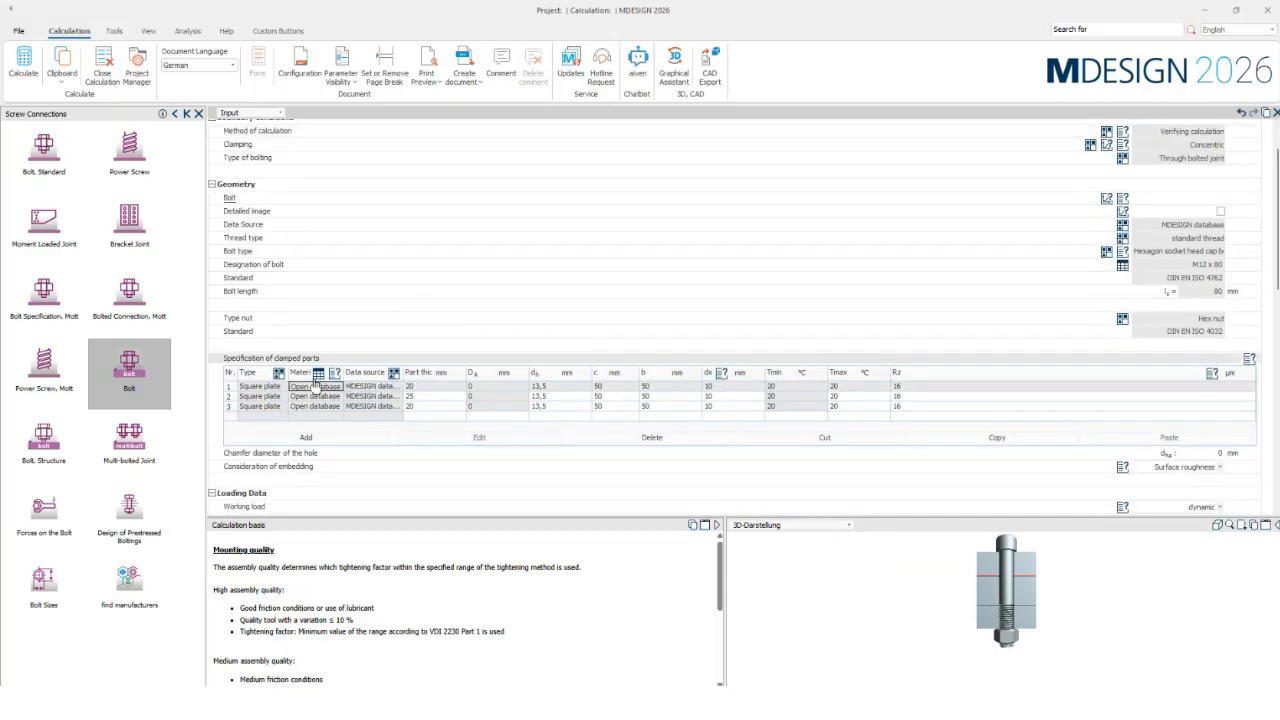
{"action": "left_click", "coordinate": [316, 385]}
{"action": "double_click", "coordinate": [548, 372]}
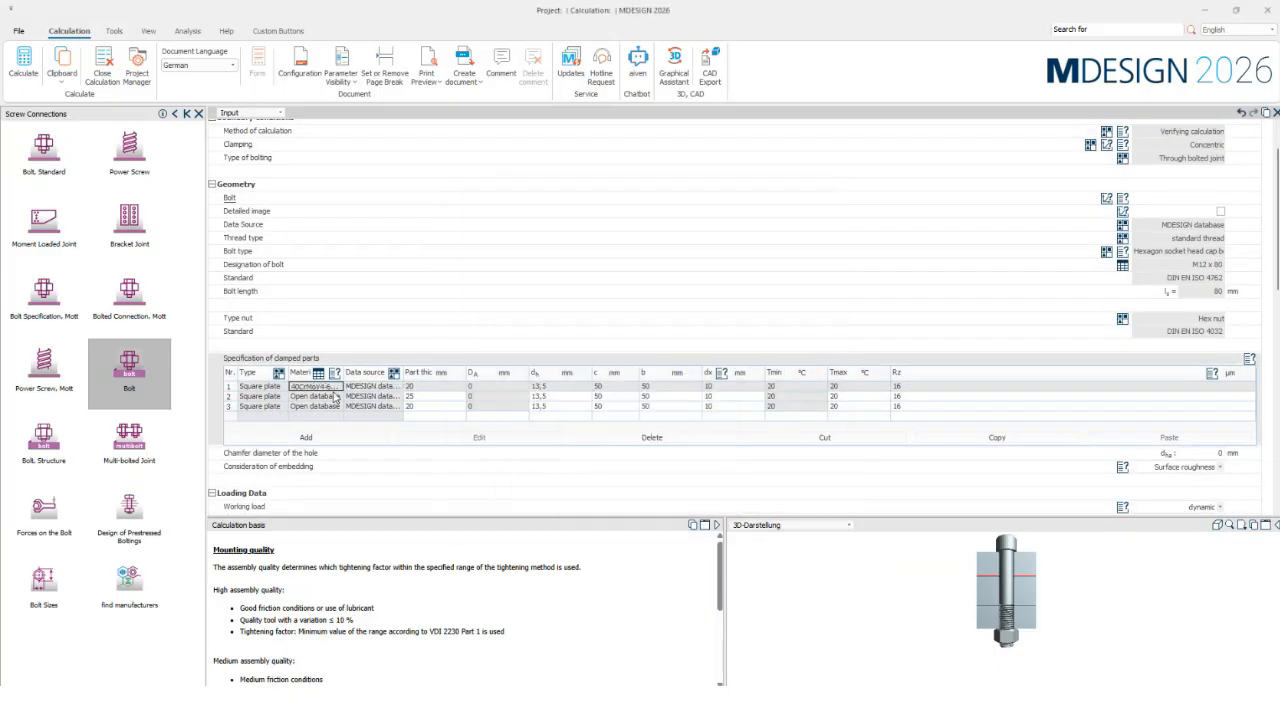
- View which material databases are available as the data source of the second clamped plate, without changing the selection
{"action": "left_click", "coordinate": [408, 397]}
{"action": "left_click", "coordinate": [393, 397]}
{"action": "left_click", "coordinate": [394, 374]}
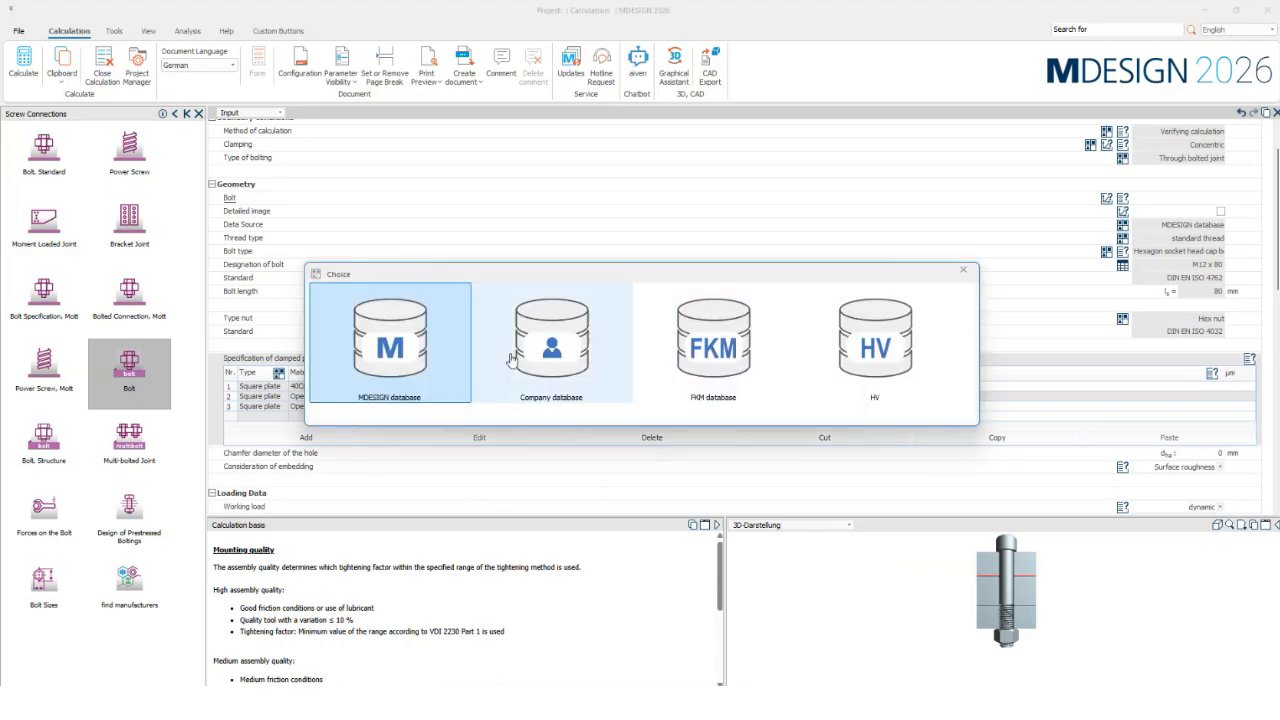
{"action": "left_click", "coordinate": [963, 269]}
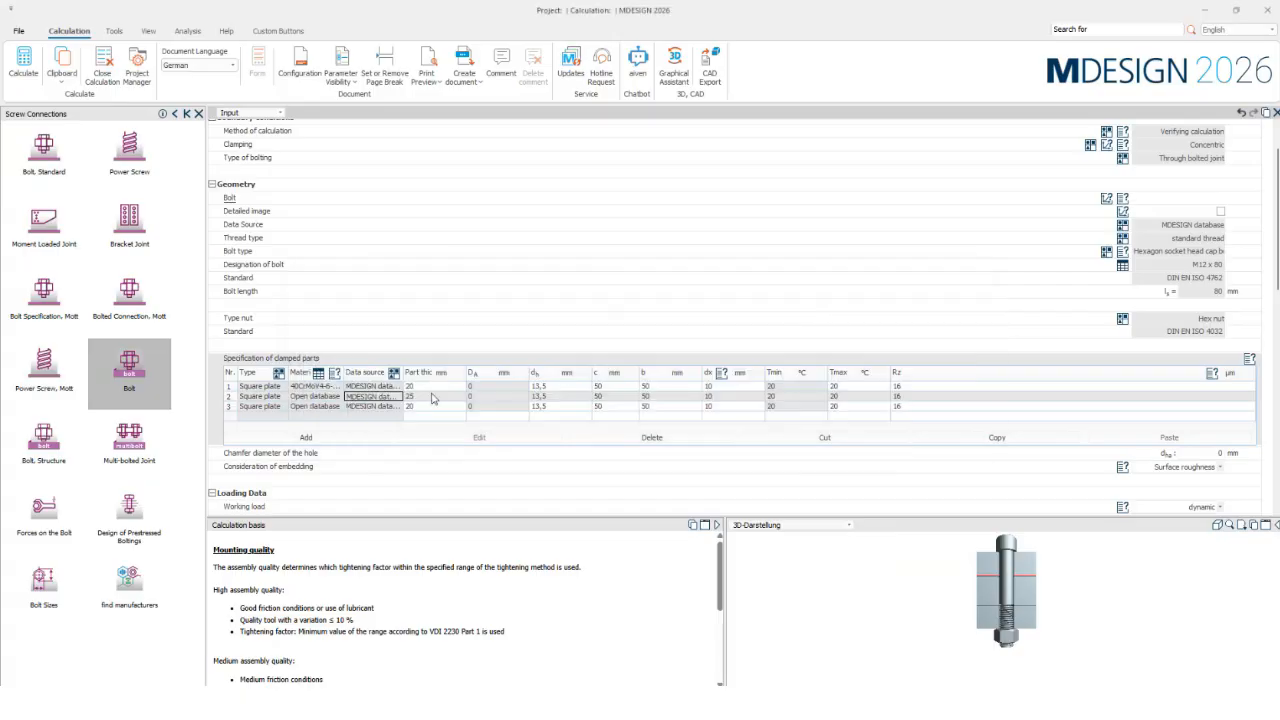
- Assign 42CrMo4 to the second square plate and 42CrV 6 to the third from the VDI 2230 material database
{"action": "left_click", "coordinate": [317, 398]}
{"action": "left_click", "coordinate": [319, 374]}
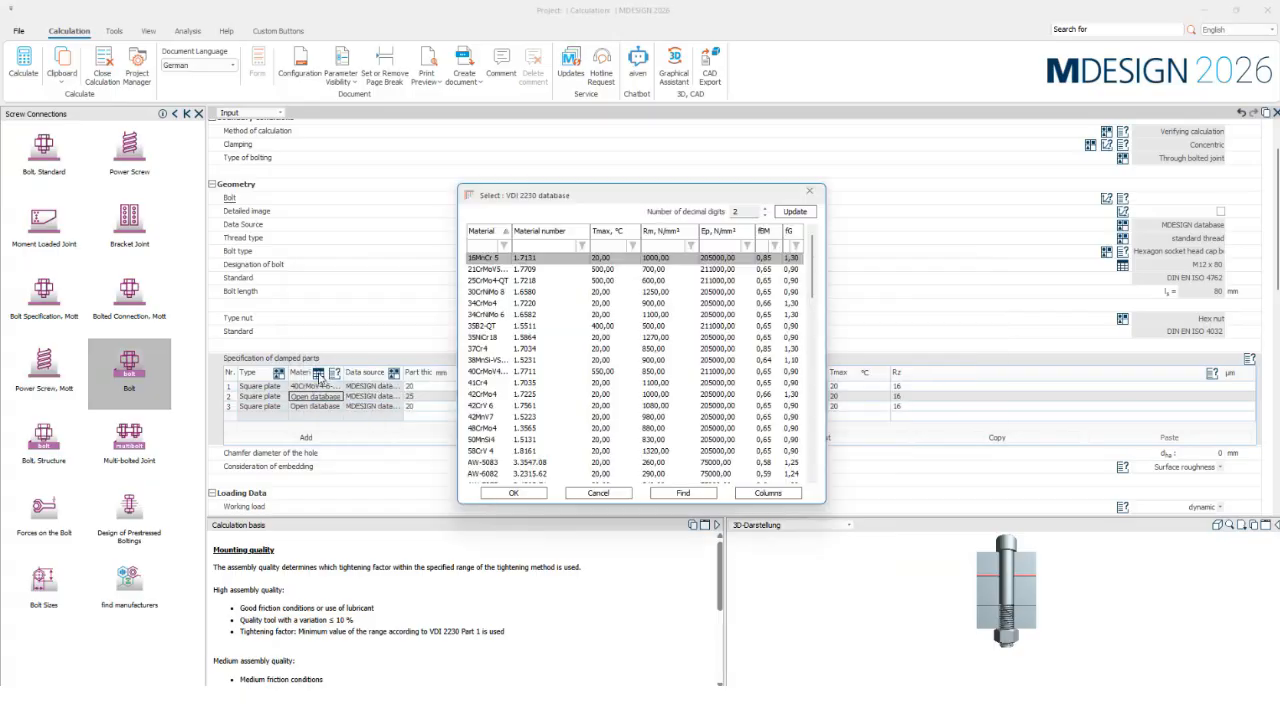
{"action": "double_click", "coordinate": [496, 399]}
{"action": "left_click", "coordinate": [305, 407]}
{"action": "left_click", "coordinate": [318, 372]}
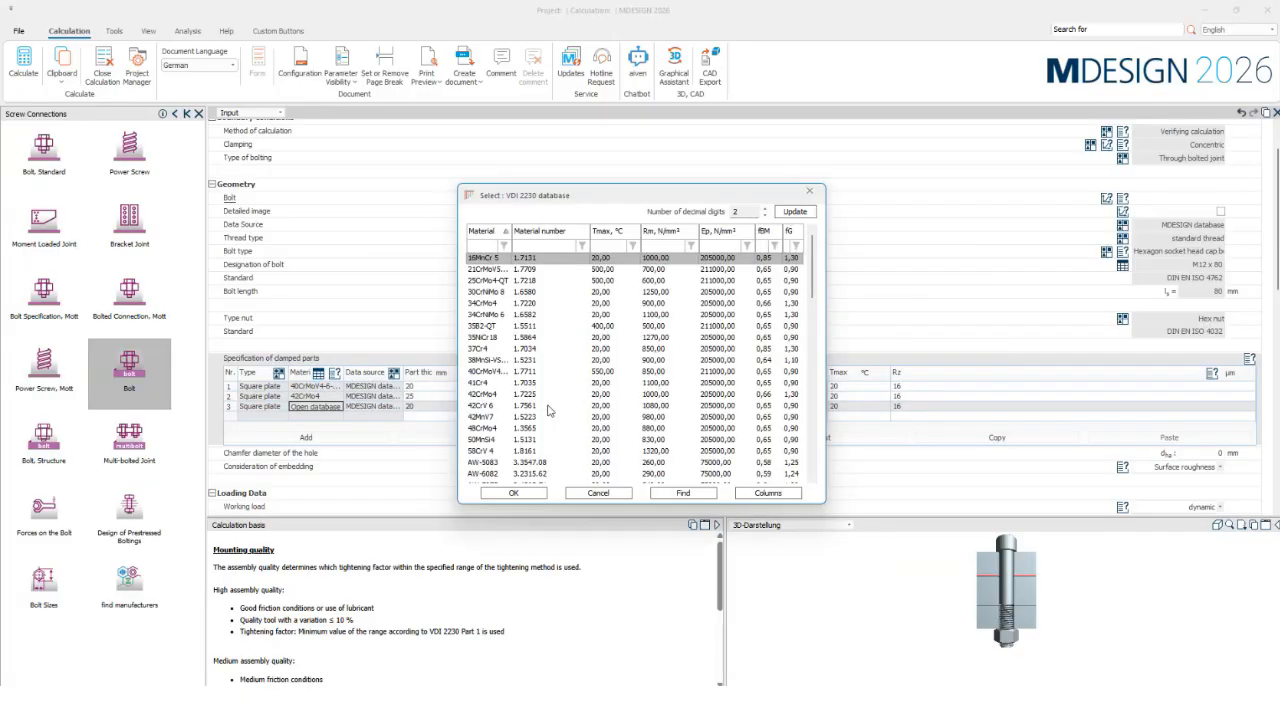
{"action": "double_click", "coordinate": [548, 410]}
- Run the bolt calculation and accept switching the clamping to eccentric
{"action": "scroll", "coordinate": [766, 419], "scroll_direction": "down", "scroll_amount": 2}
{"action": "left_click", "coordinate": [23, 62]}
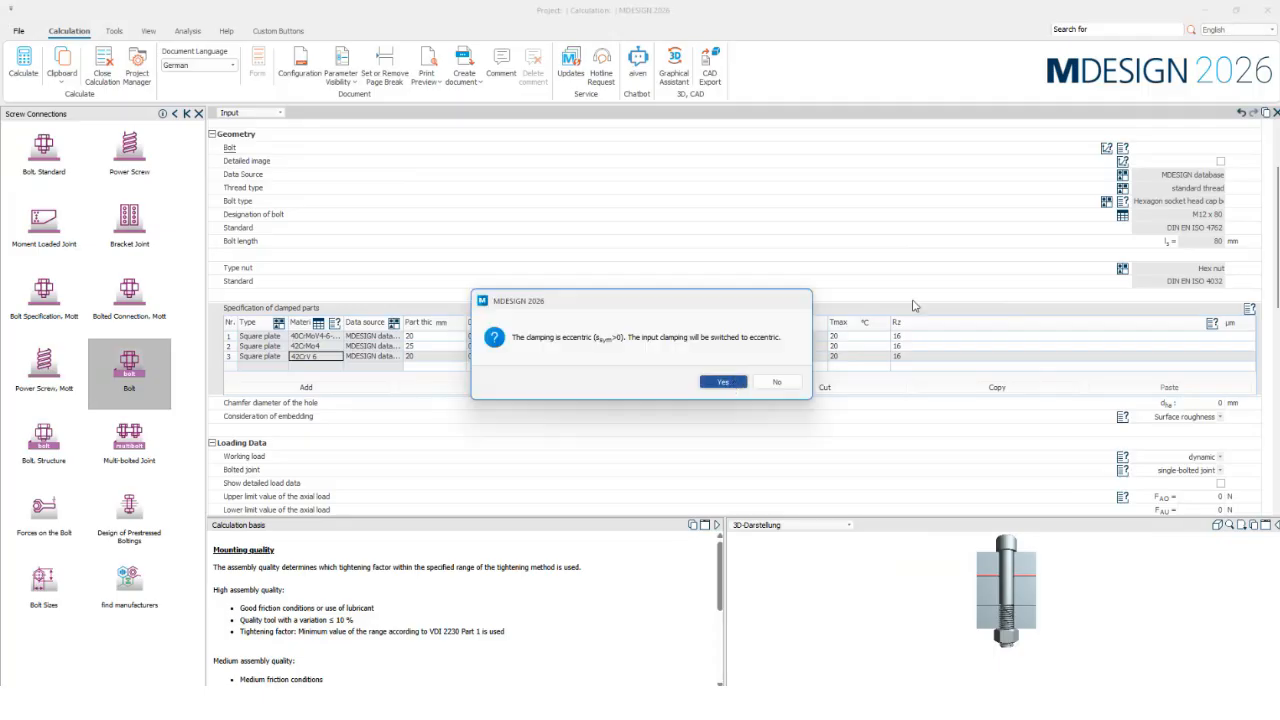
{"action": "left_click", "coordinate": [720, 383]}
- Widen the output area and examine the safety summary, working stress, surface pressure and slipping and shearing results
{"action": "scroll", "coordinate": [706, 201], "scroll_direction": "up", "scroll_amount": 3}
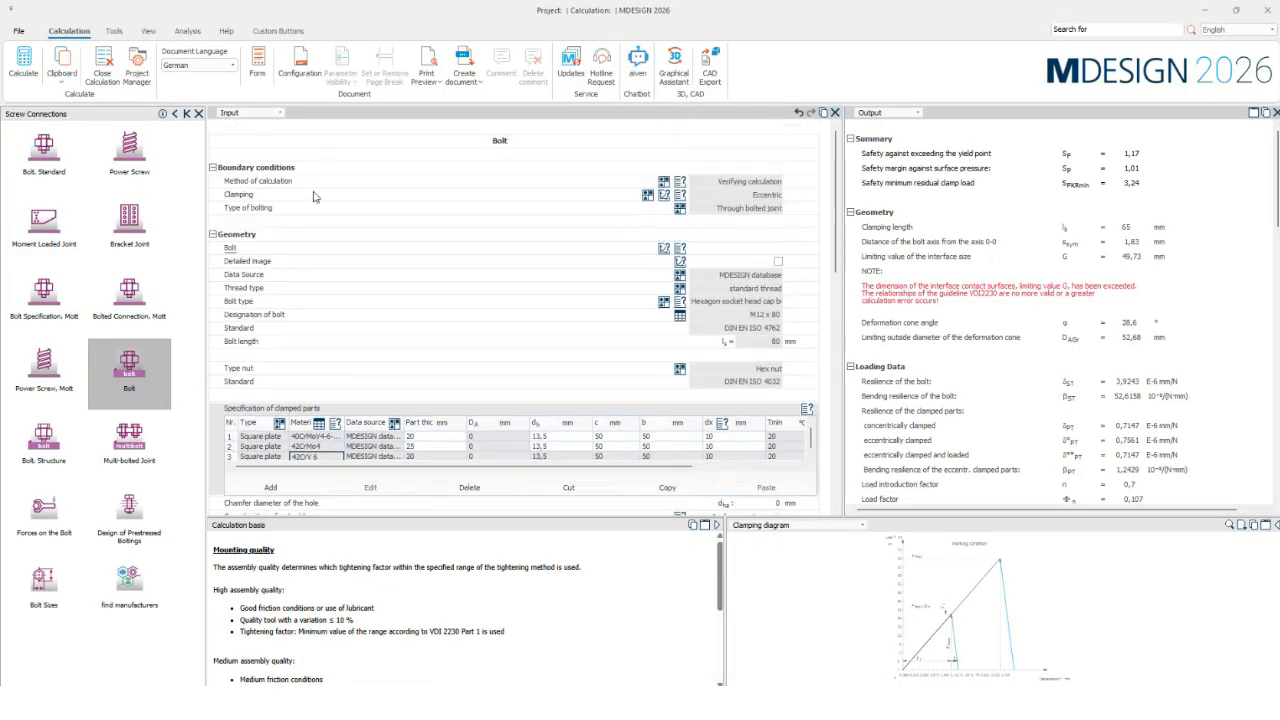
{"action": "scroll", "coordinate": [795, 369], "scroll_direction": "down", "scroll_amount": 2}
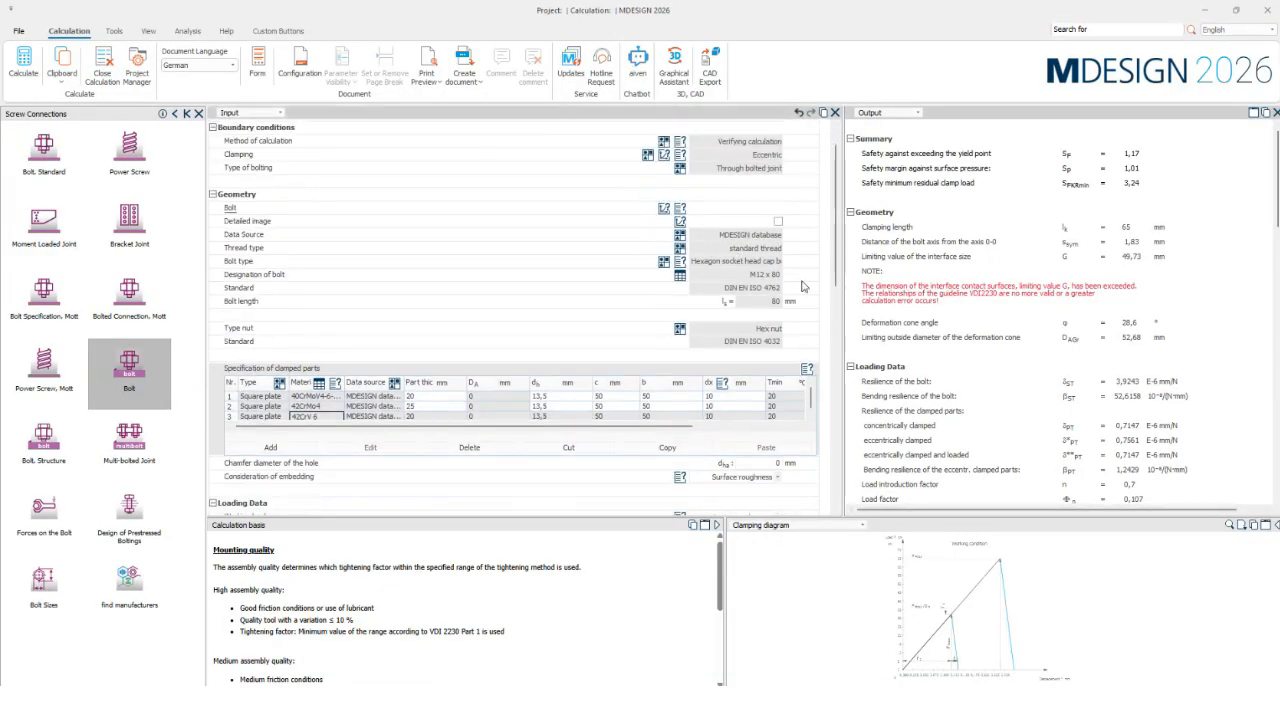
{"action": "scroll", "coordinate": [856, 250], "scroll_direction": "down", "scroll_amount": 3}
{"action": "left_click_drag", "start_coordinate": [844, 242], "coordinate": [700, 242]}
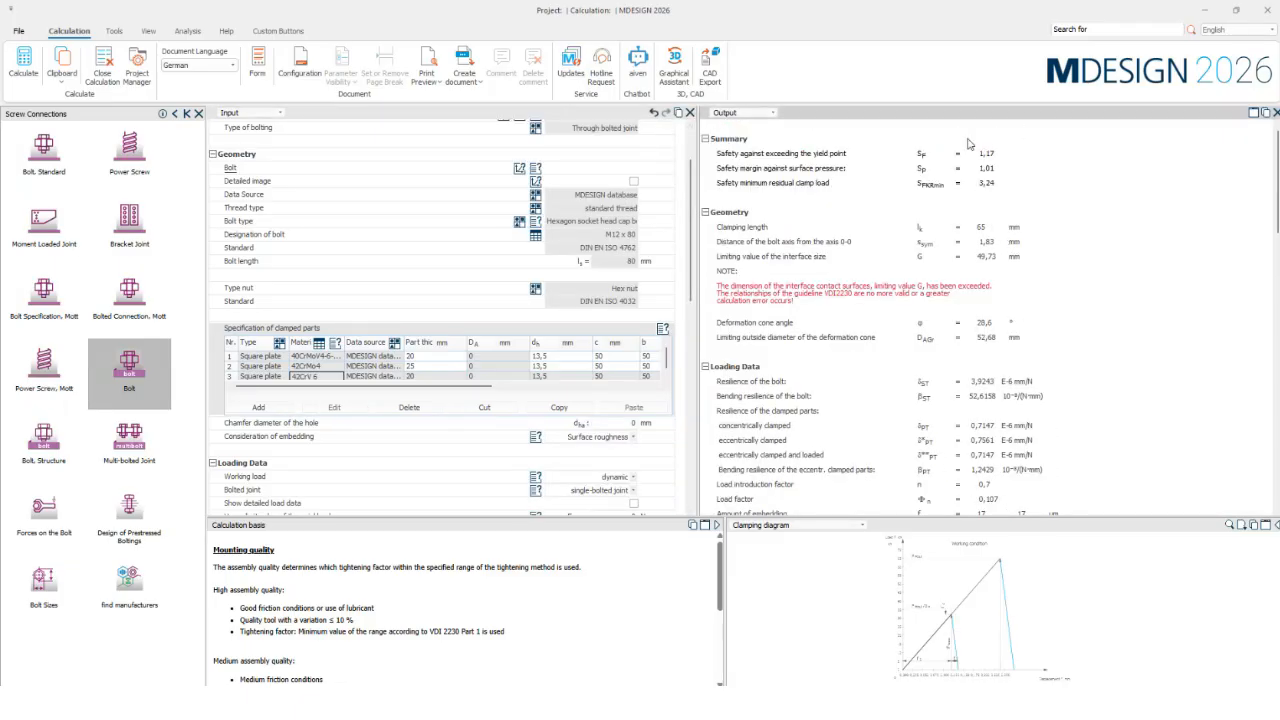
{"action": "scroll", "coordinate": [1012, 232], "scroll_direction": "down", "scroll_amount": 10}
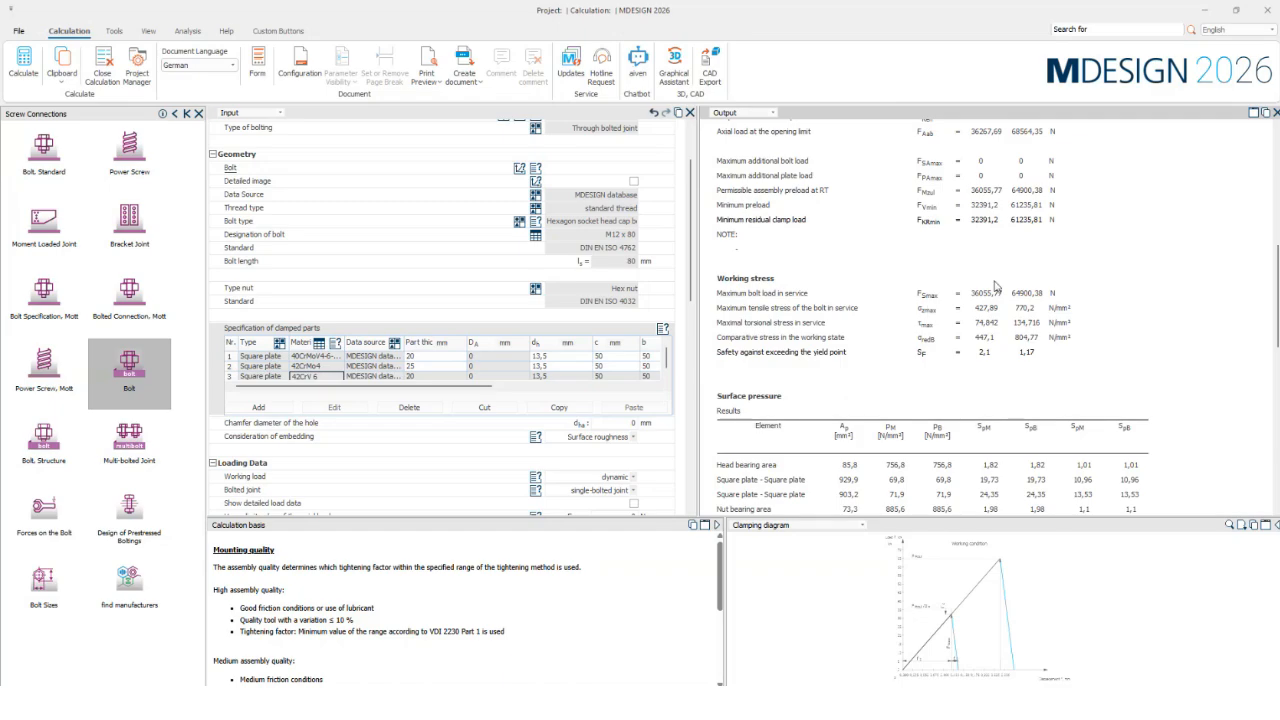
{"action": "scroll", "coordinate": [1060, 303], "scroll_direction": "down", "scroll_amount": 3}
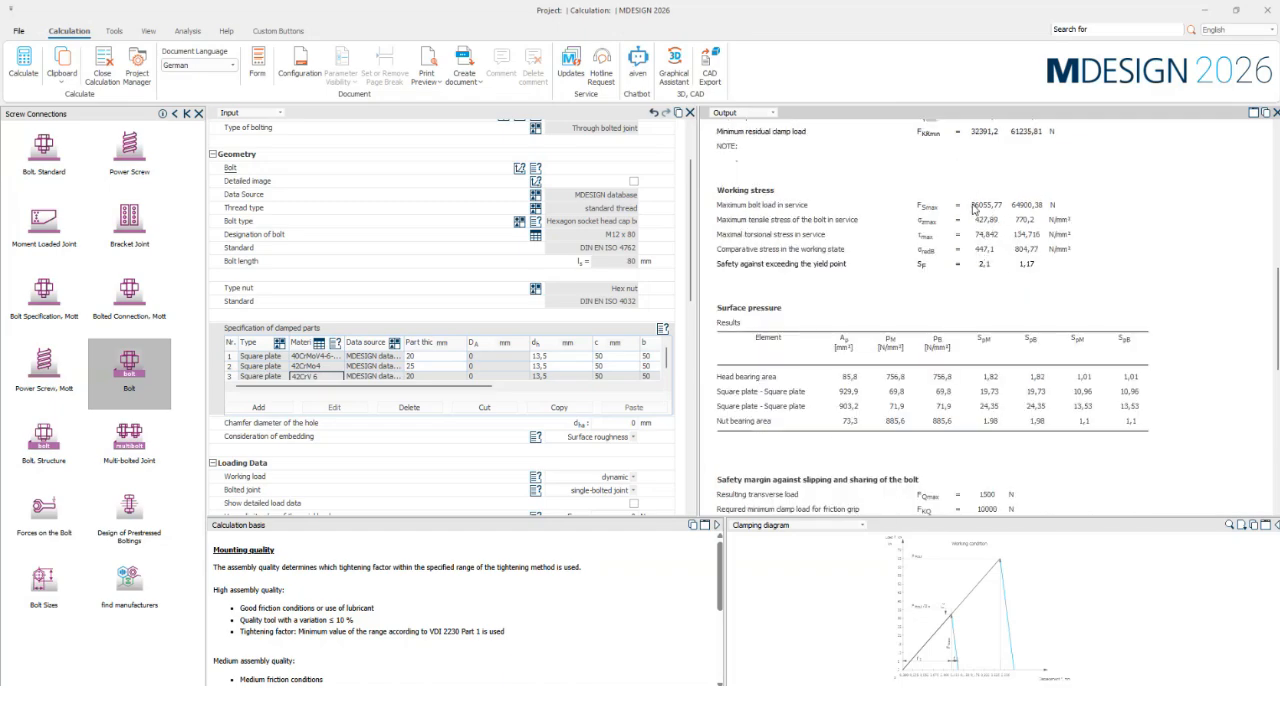
{"action": "scroll", "coordinate": [1033, 345], "scroll_direction": "down", "scroll_amount": 6}
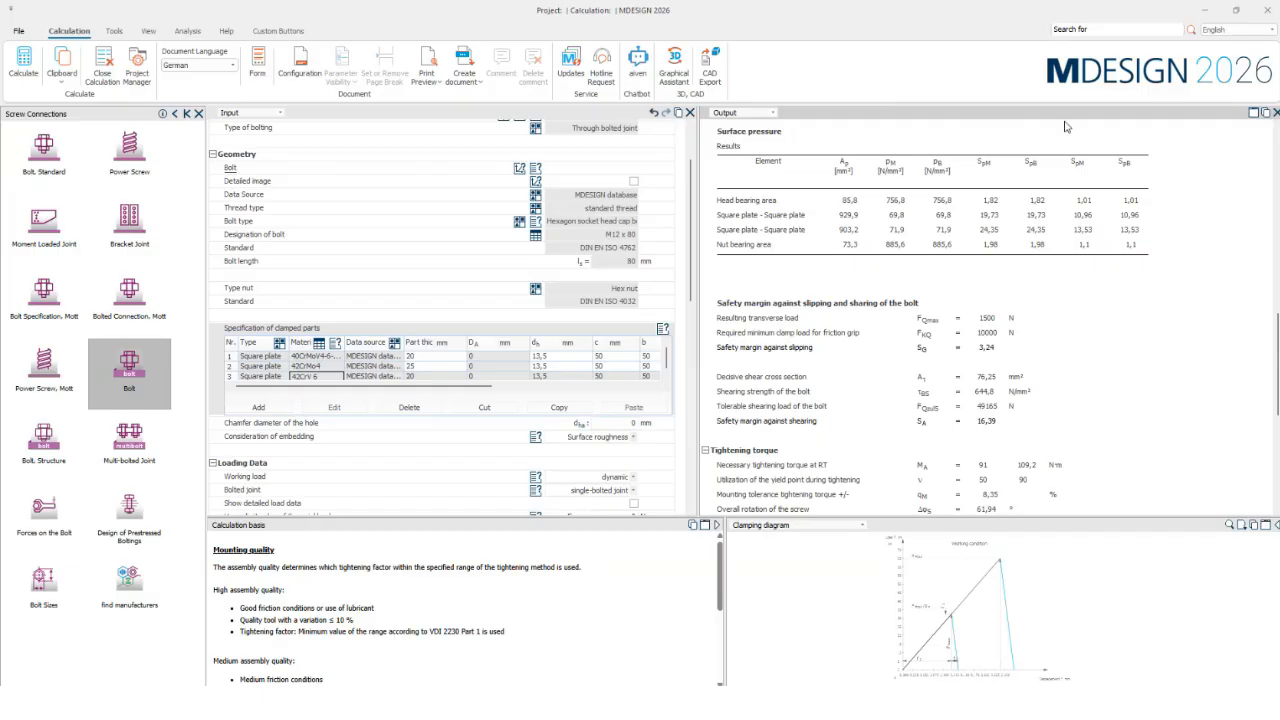
{"action": "scroll", "coordinate": [1000, 130], "scroll_direction": "up", "scroll_amount": 2}
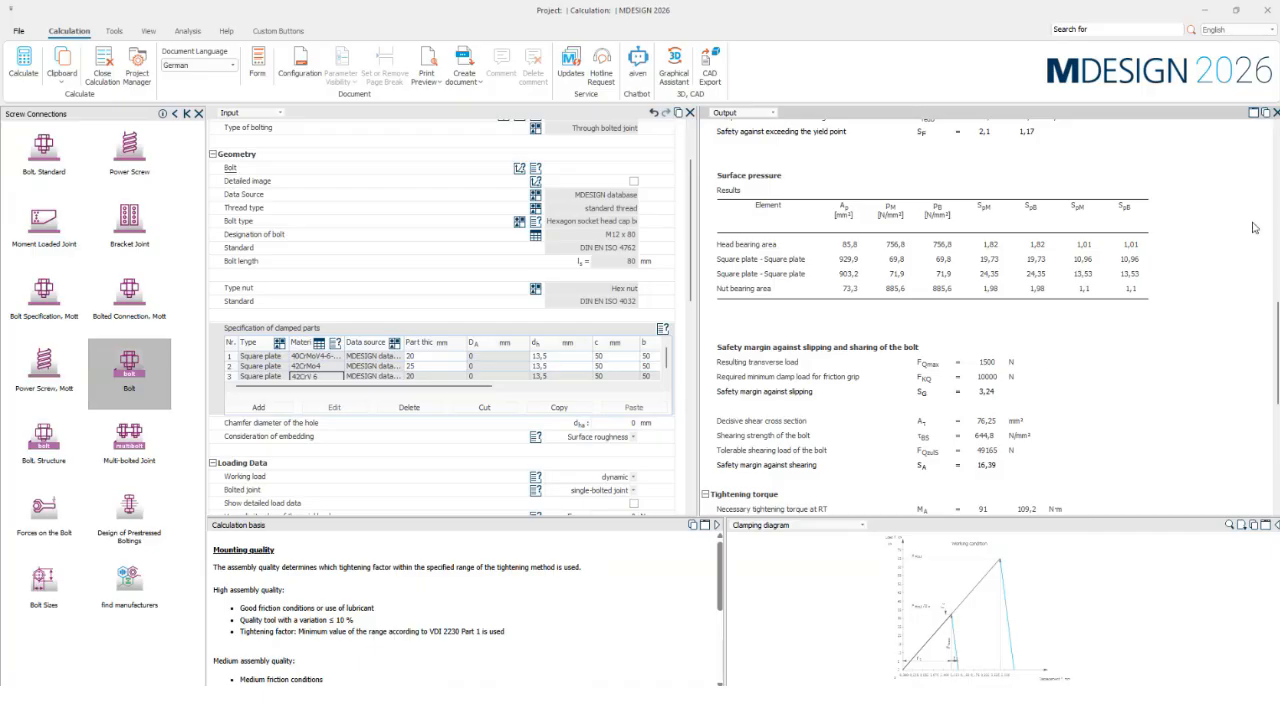
{"action": "scroll", "coordinate": [1083, 472], "scroll_direction": "down", "scroll_amount": 5}
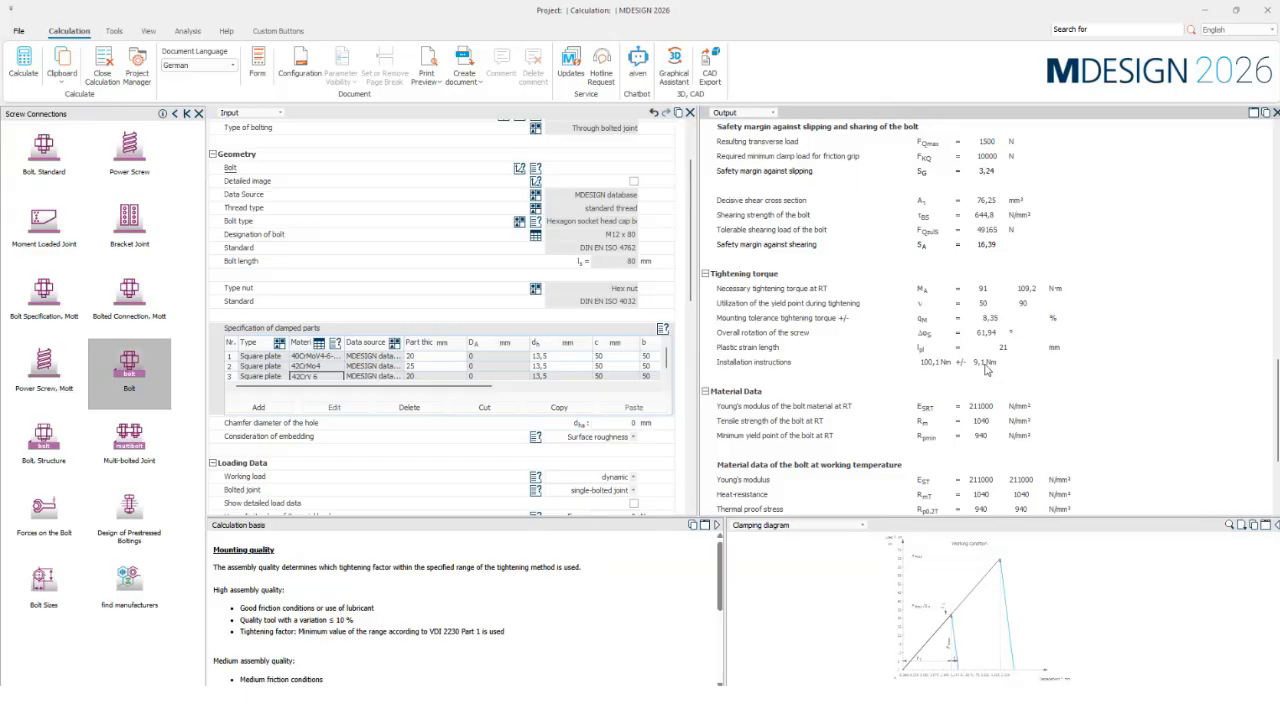
- Examine the necessary tightening torque, the installation instructions and the material data in the calculation output
{"action": "left_click", "coordinate": [743, 363]}
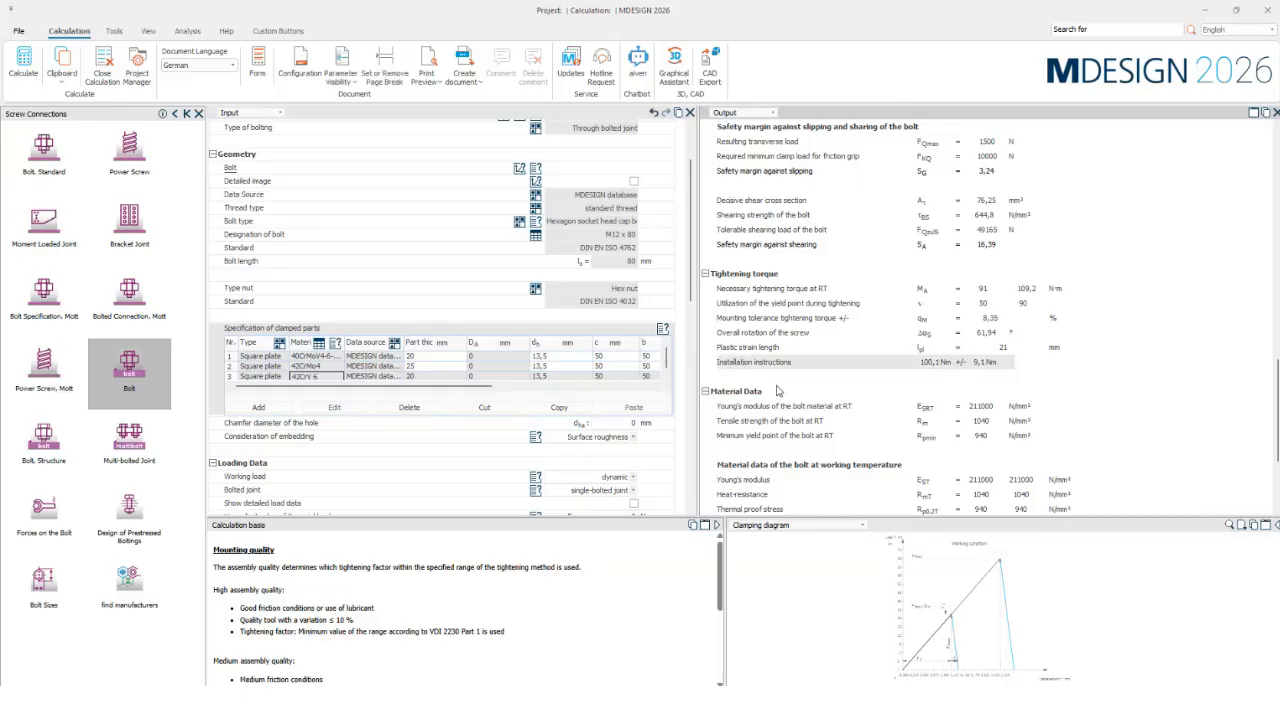
{"action": "left_click", "coordinate": [758, 363]}
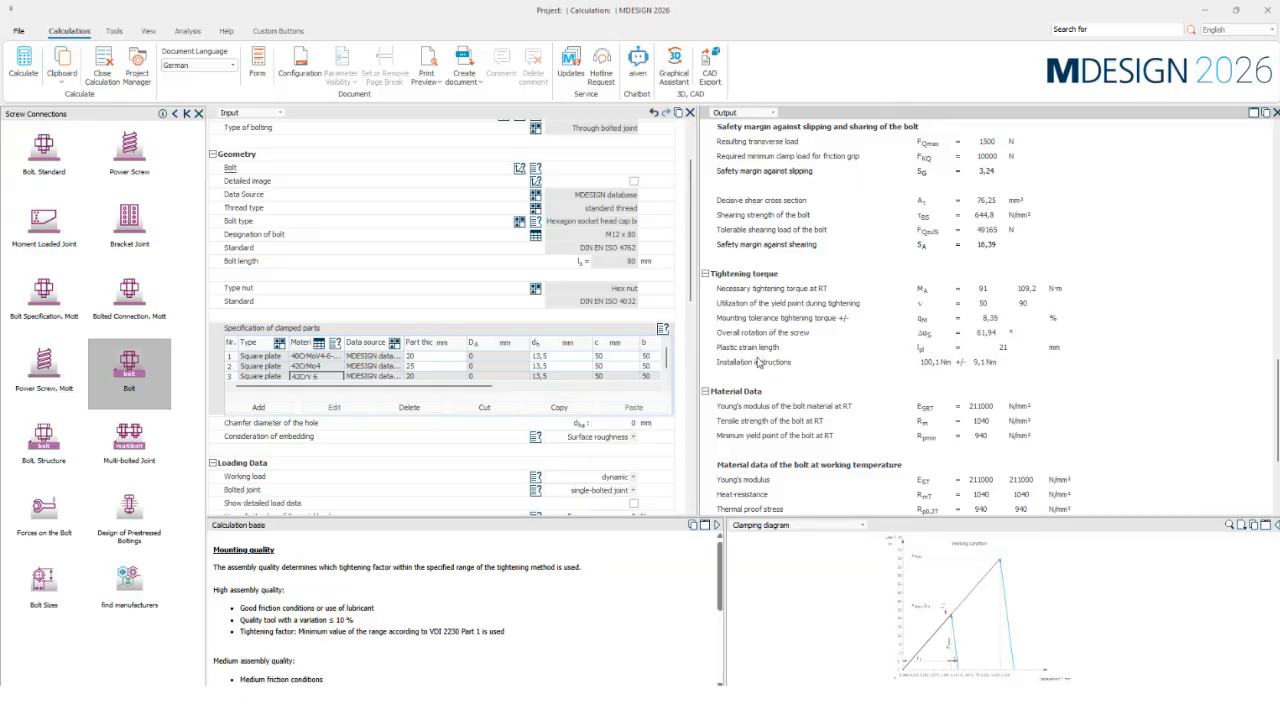
{"action": "left_click", "coordinate": [911, 362]}
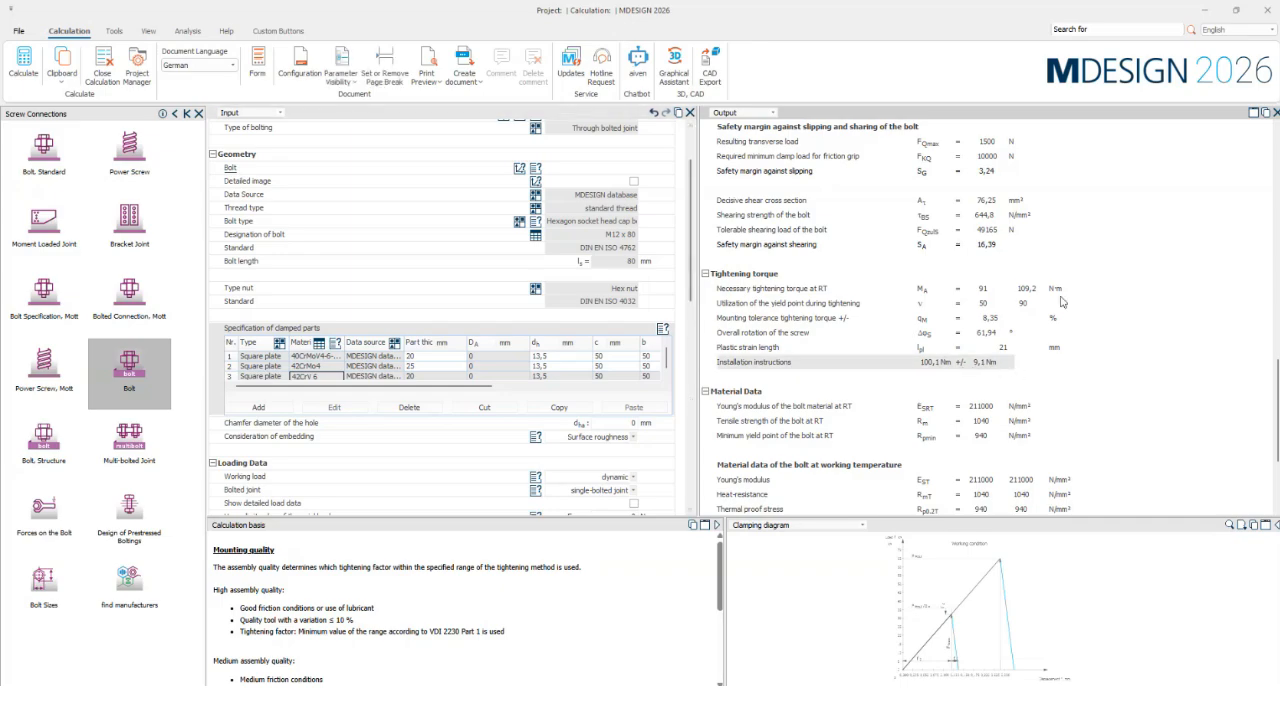
{"action": "left_click", "coordinate": [1029, 289]}
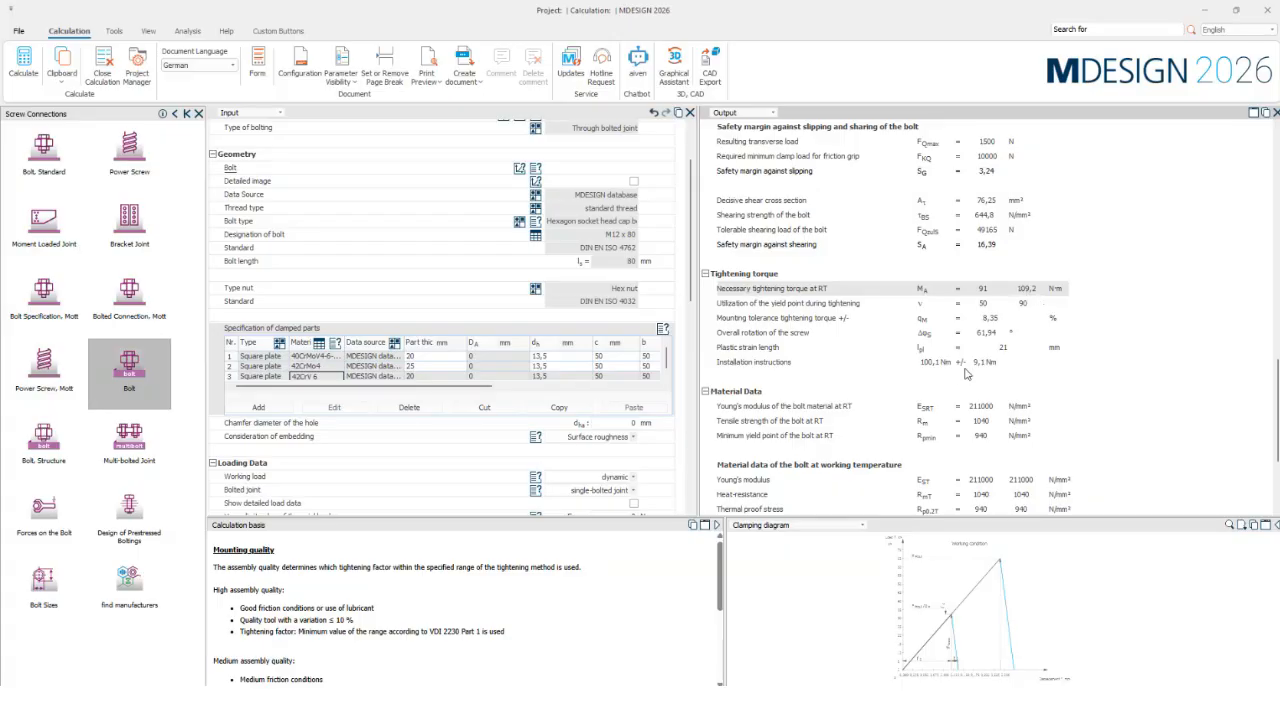
{"action": "left_click", "coordinate": [931, 364]}
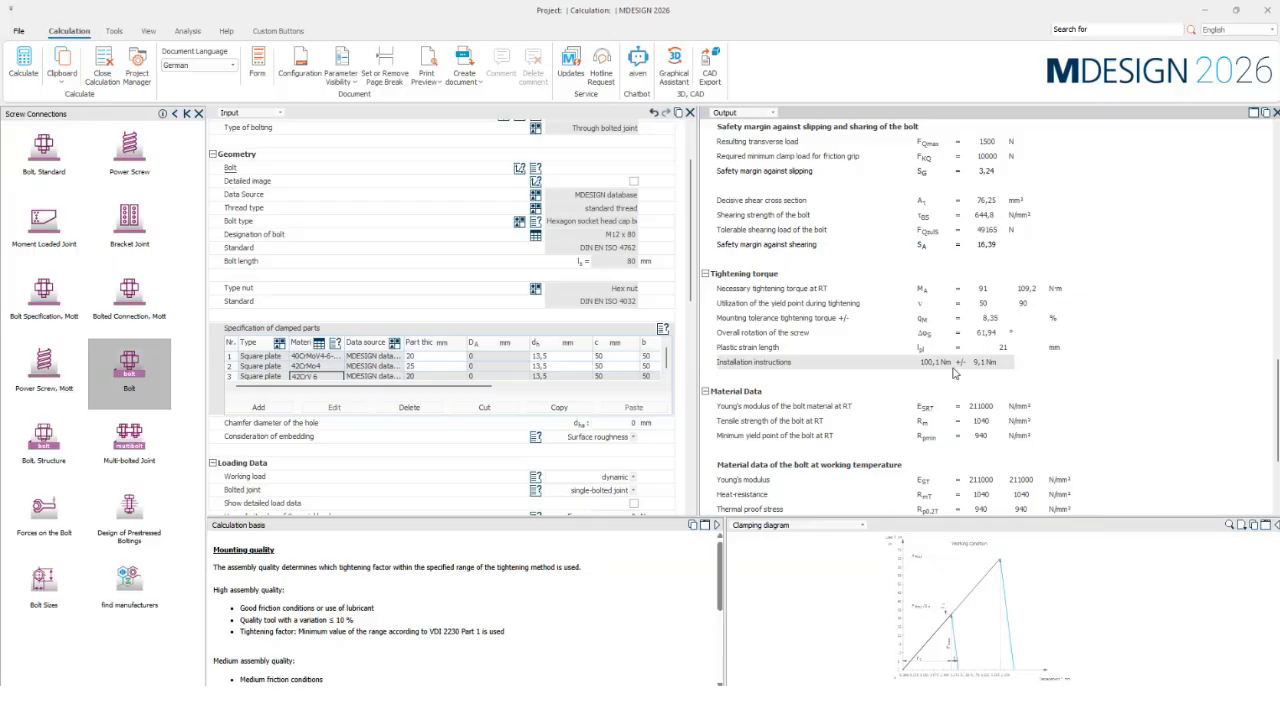
{"action": "scroll", "coordinate": [920, 370], "scroll_direction": "down", "scroll_amount": 3}
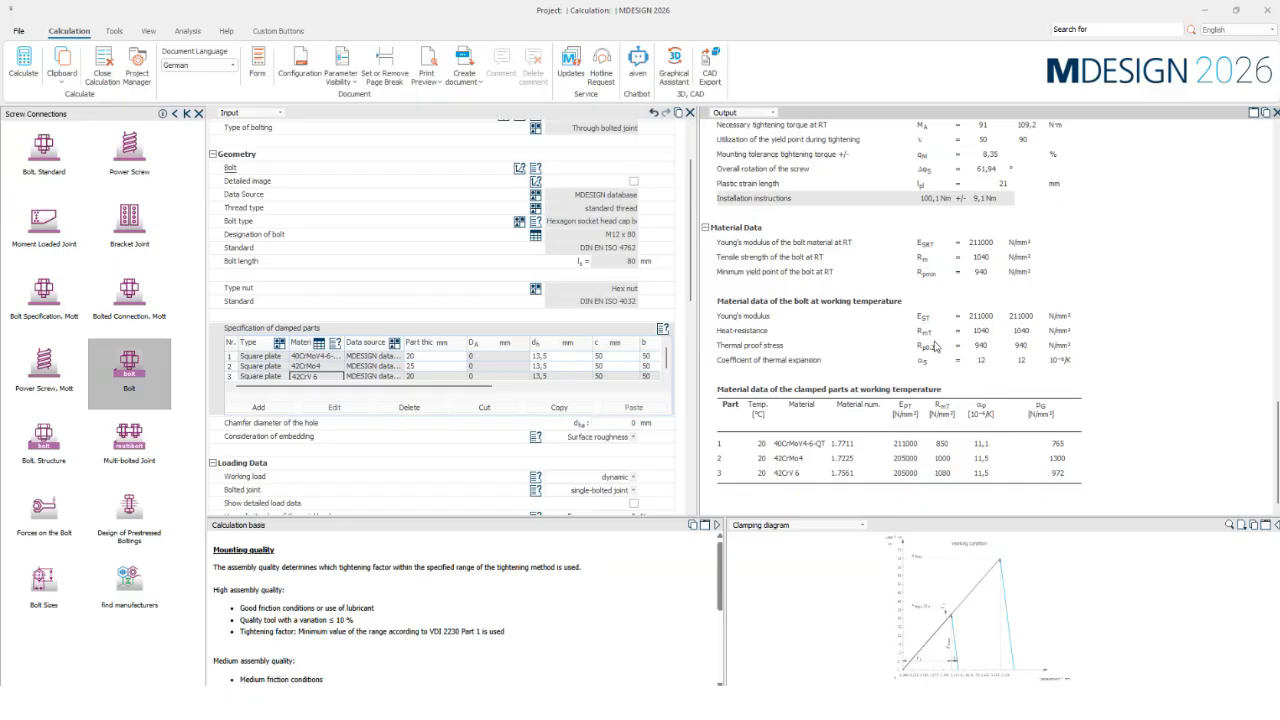
{"action": "left_click", "coordinate": [830, 408]}
{"action": "scroll", "coordinate": [1097, 482], "scroll_direction": "up", "scroll_amount": 1}
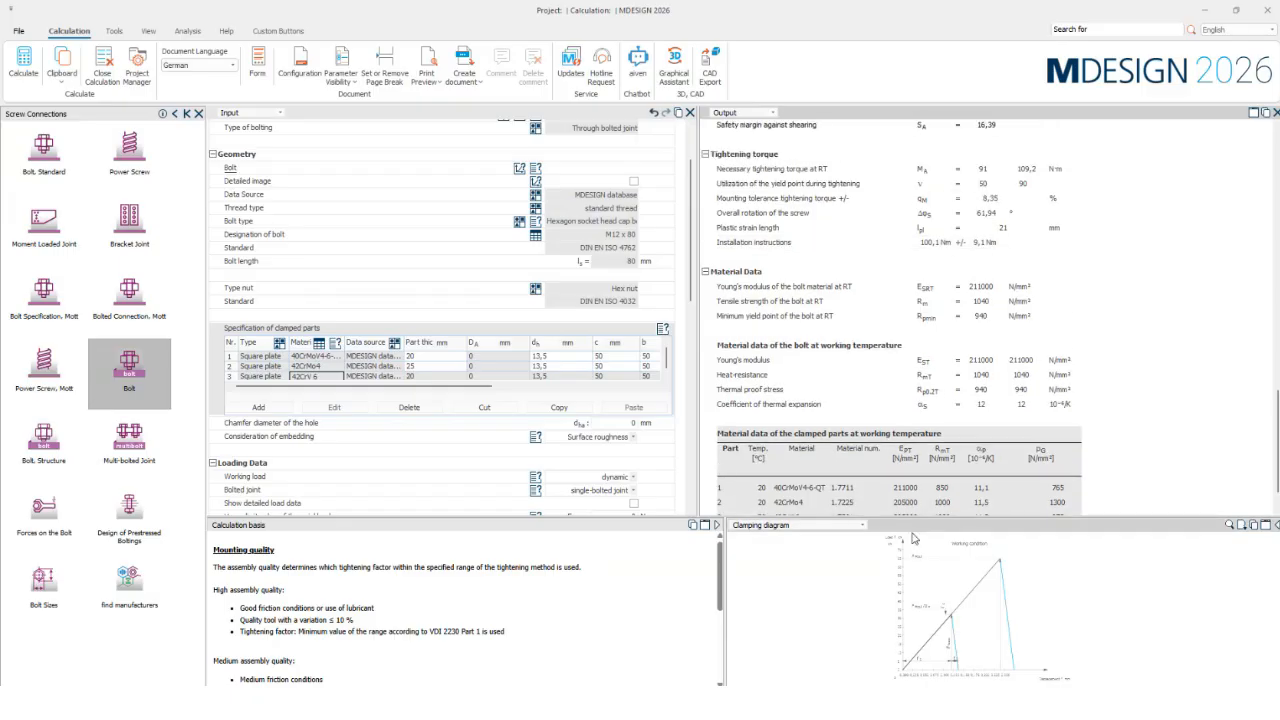
- Display the clamping diagram for the assembly condition in the enlarged view
{"action": "left_click", "coordinate": [231, 114]}
{"action": "scroll", "coordinate": [256, 176], "scroll_direction": "down", "scroll_amount": 3}
{"action": "left_click", "coordinate": [259, 180]}
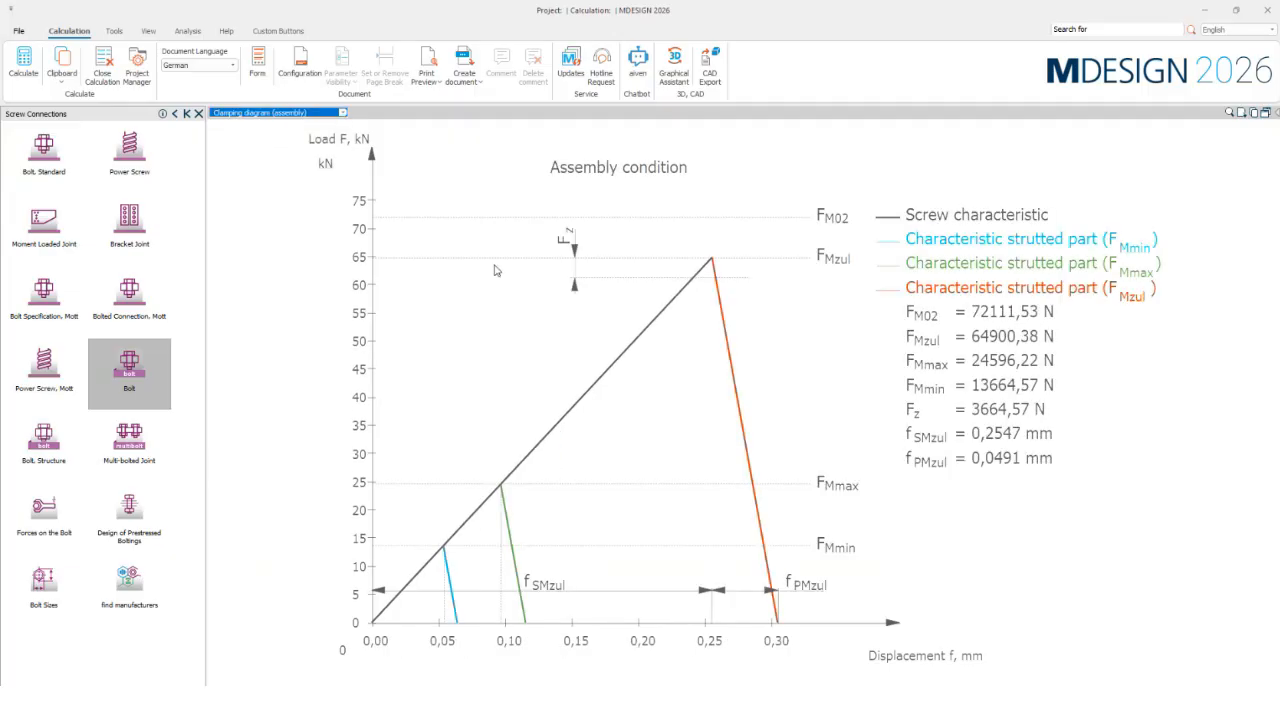
- Display the connection functionality diagram, inspect its surface pressure and slipping safeties up close, and restore the normal layout
{"action": "left_click", "coordinate": [258, 113]}
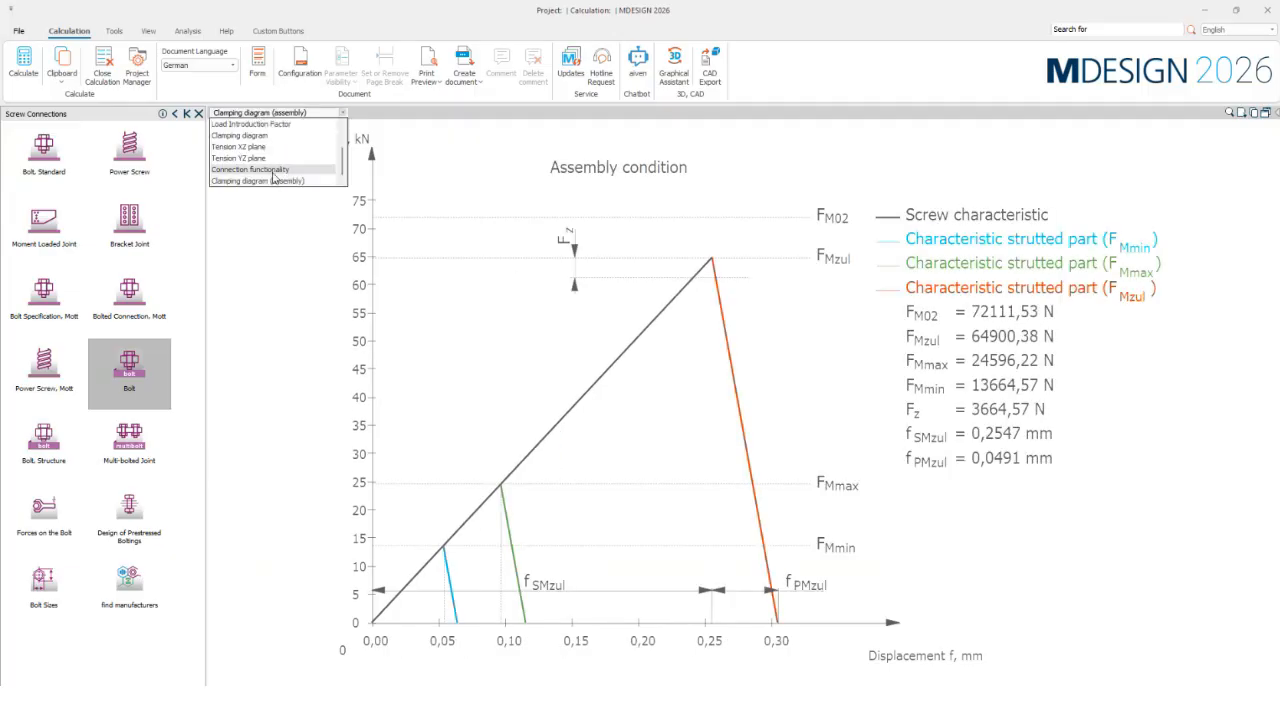
{"action": "left_click", "coordinate": [273, 171]}
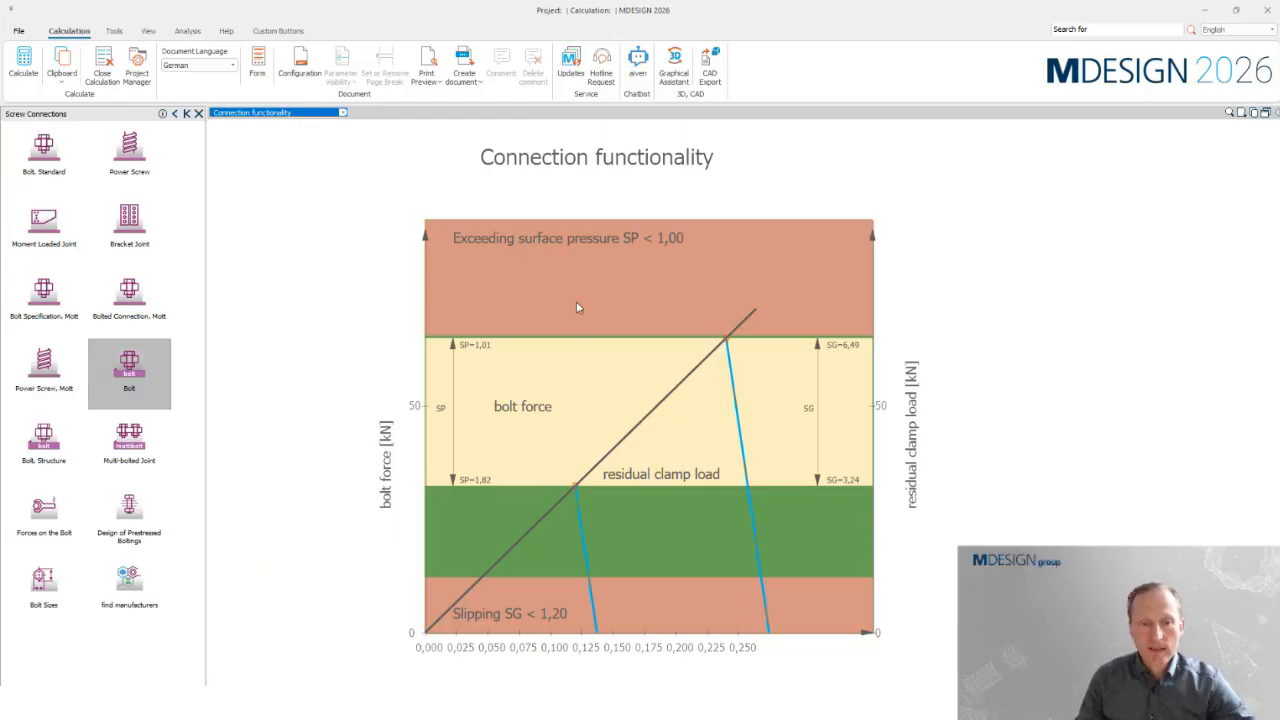
{"action": "scroll", "coordinate": [476, 355], "scroll_direction": "up", "scroll_amount": 3}
{"action": "scroll", "coordinate": [629, 366], "scroll_direction": "up", "scroll_amount": 3}
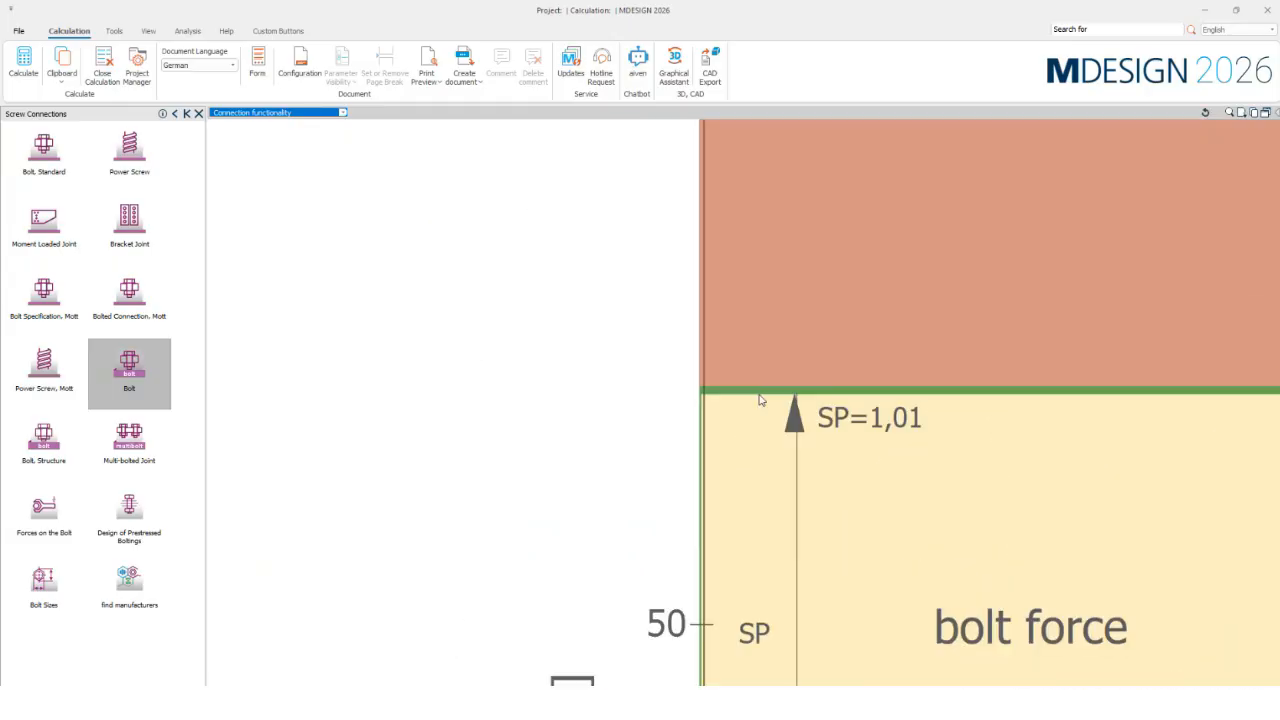
{"action": "scroll", "coordinate": [912, 422], "scroll_direction": "down", "scroll_amount": 3}
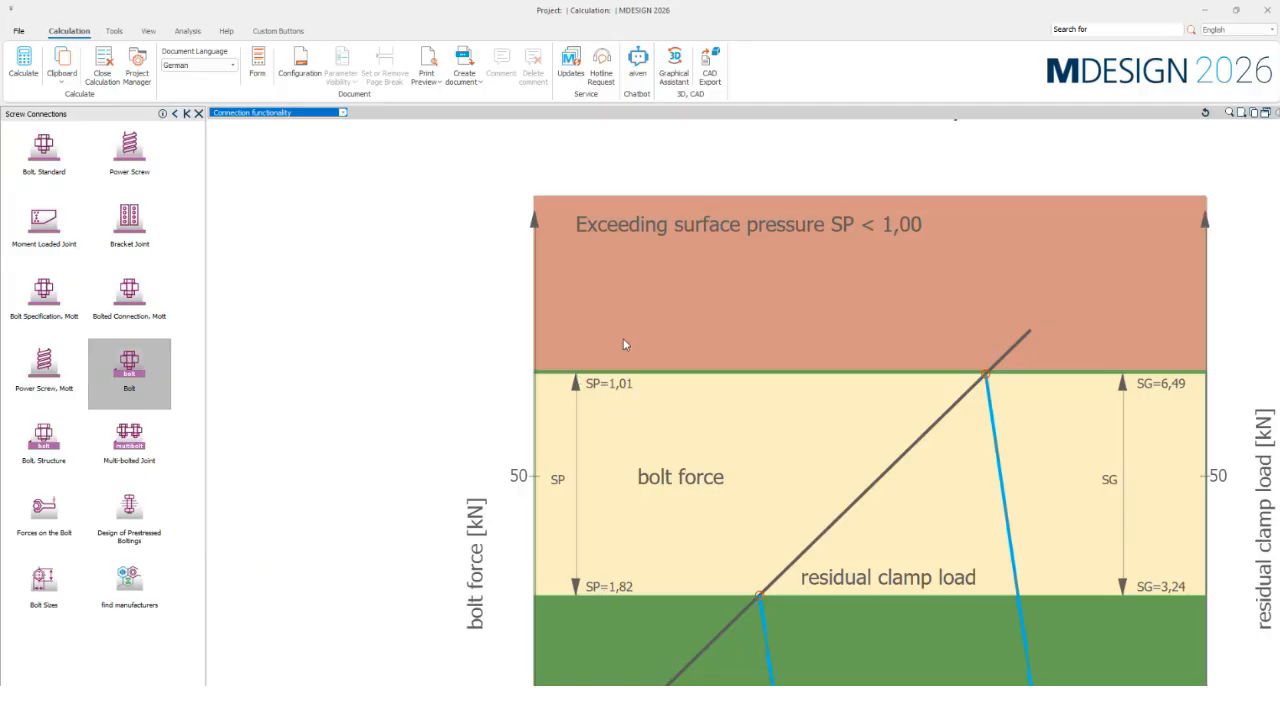
{"action": "scroll", "coordinate": [497, 408], "scroll_direction": "down", "scroll_amount": 3}
{"action": "scroll", "coordinate": [757, 478], "scroll_direction": "up", "scroll_amount": 3}
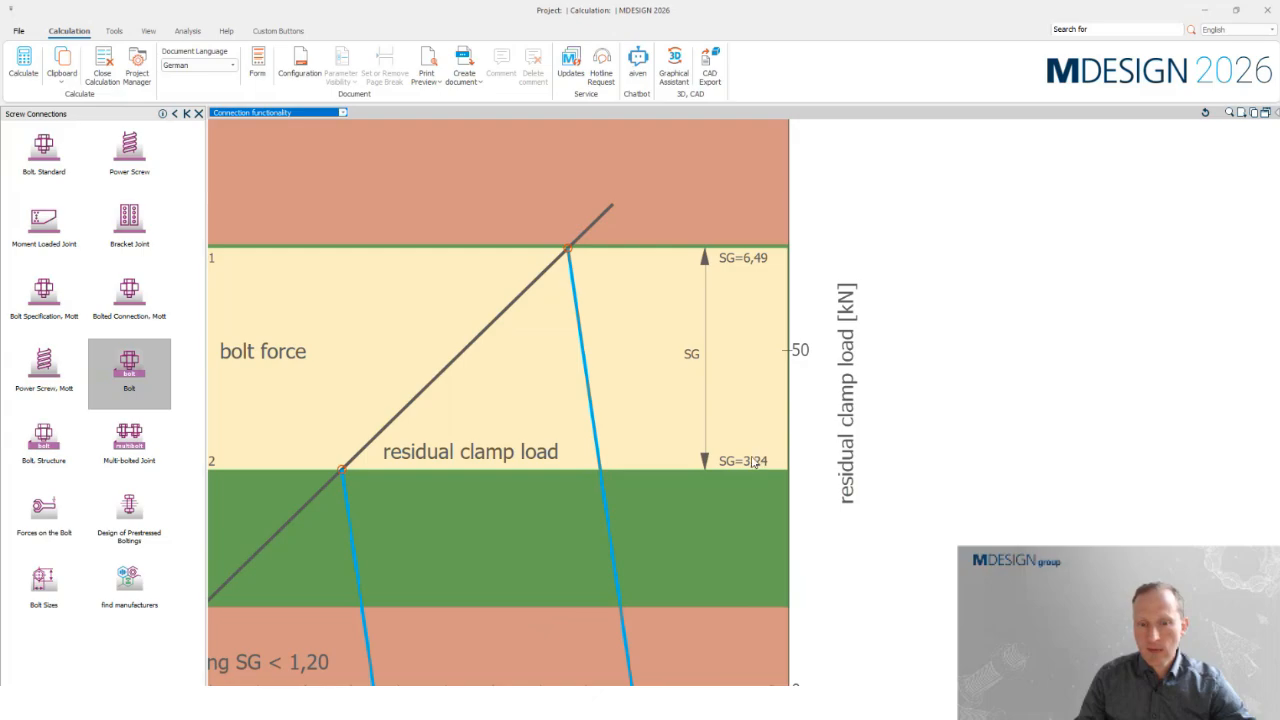
{"action": "scroll", "coordinate": [764, 380], "scroll_direction": "down", "scroll_amount": 3}
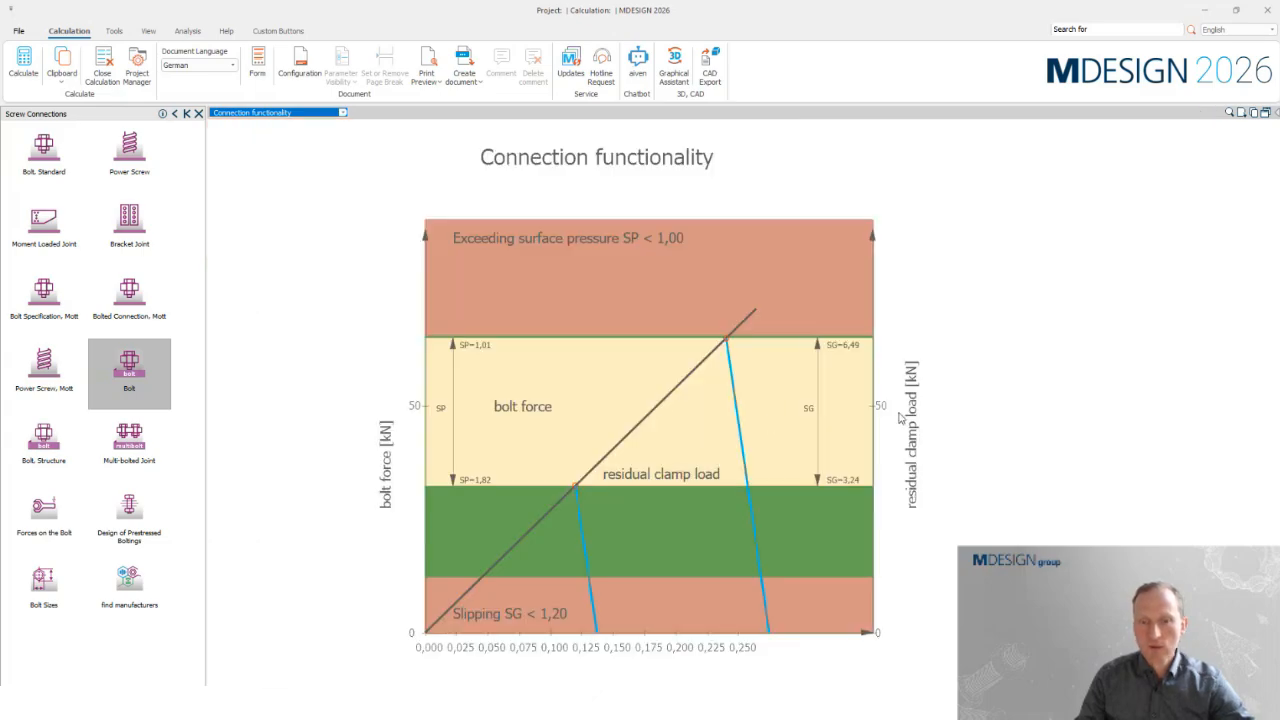
{"action": "left_click", "coordinate": [1253, 112]}
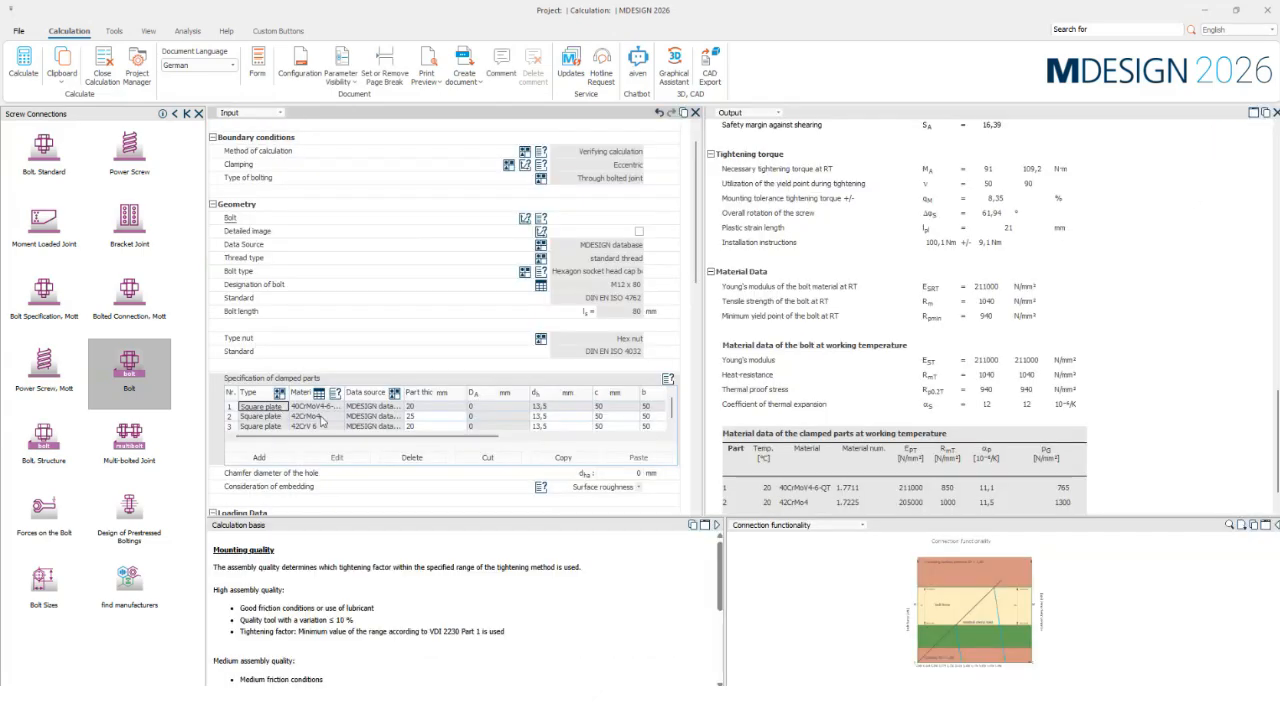
- Sort the VDI 2230 materials by tensile strength Rm and assign an X2CrNiMoN steel to the first square plate
{"action": "left_click", "coordinate": [316, 408]}
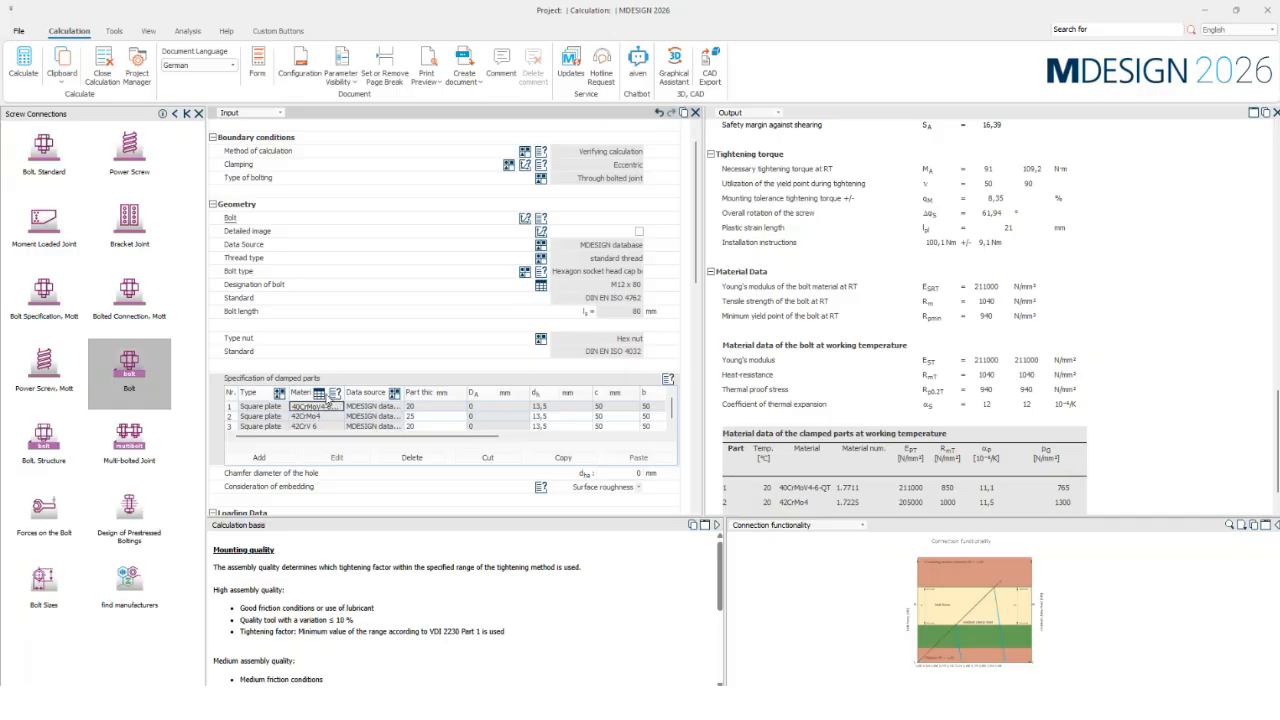
{"action": "left_click", "coordinate": [319, 394]}
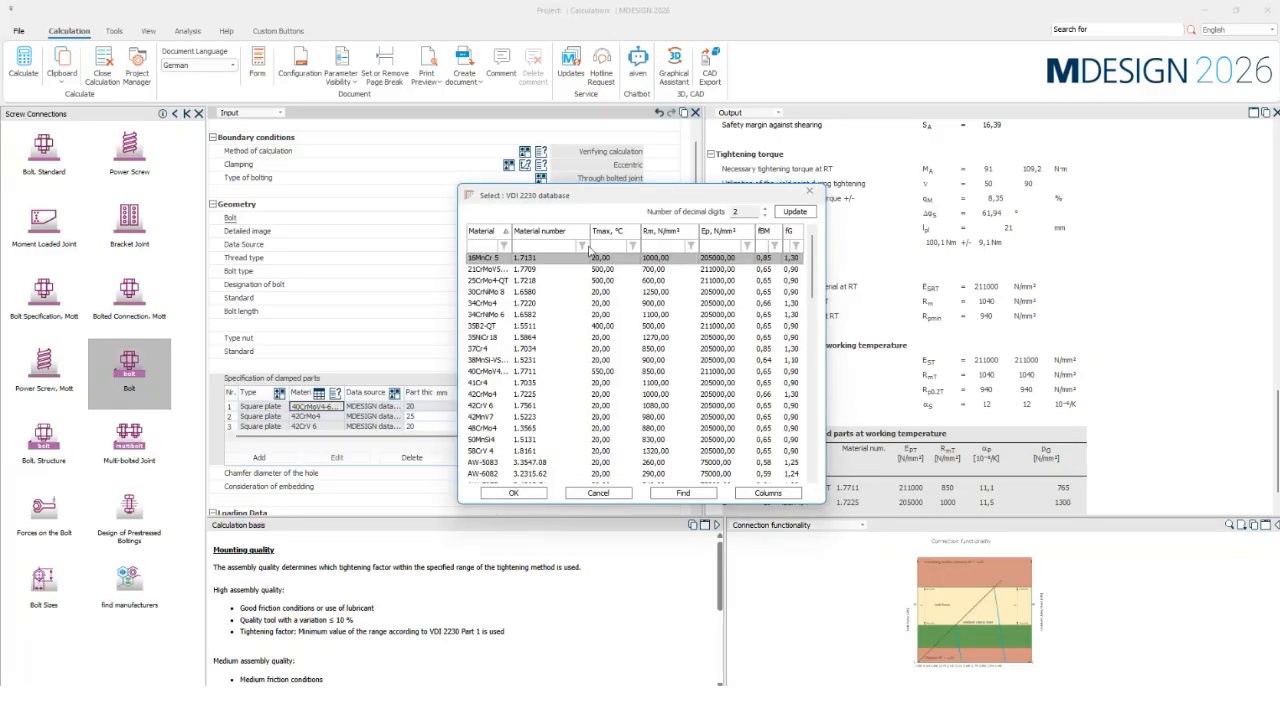
{"action": "left_click_drag", "start_coordinate": [635, 195], "coordinate": [526, 257]}
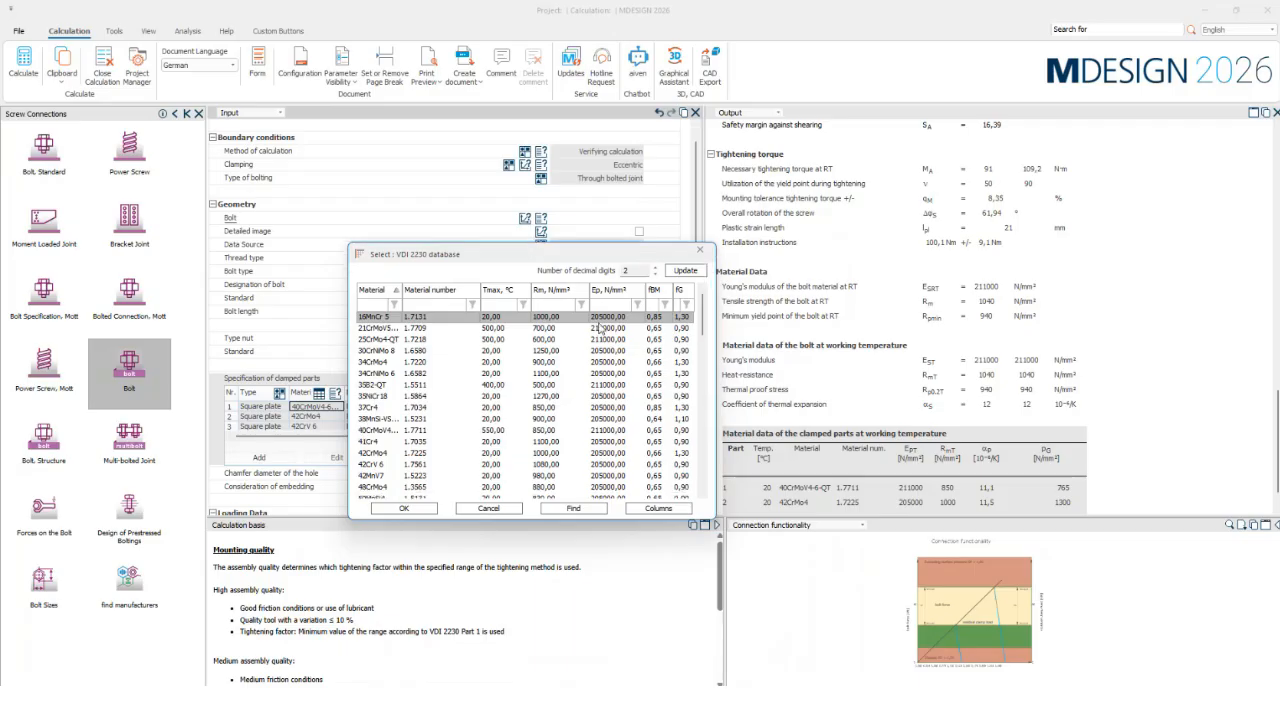
{"action": "left_click", "coordinate": [550, 289]}
{"action": "scroll", "coordinate": [530, 440], "scroll_direction": "down", "scroll_amount": 5}
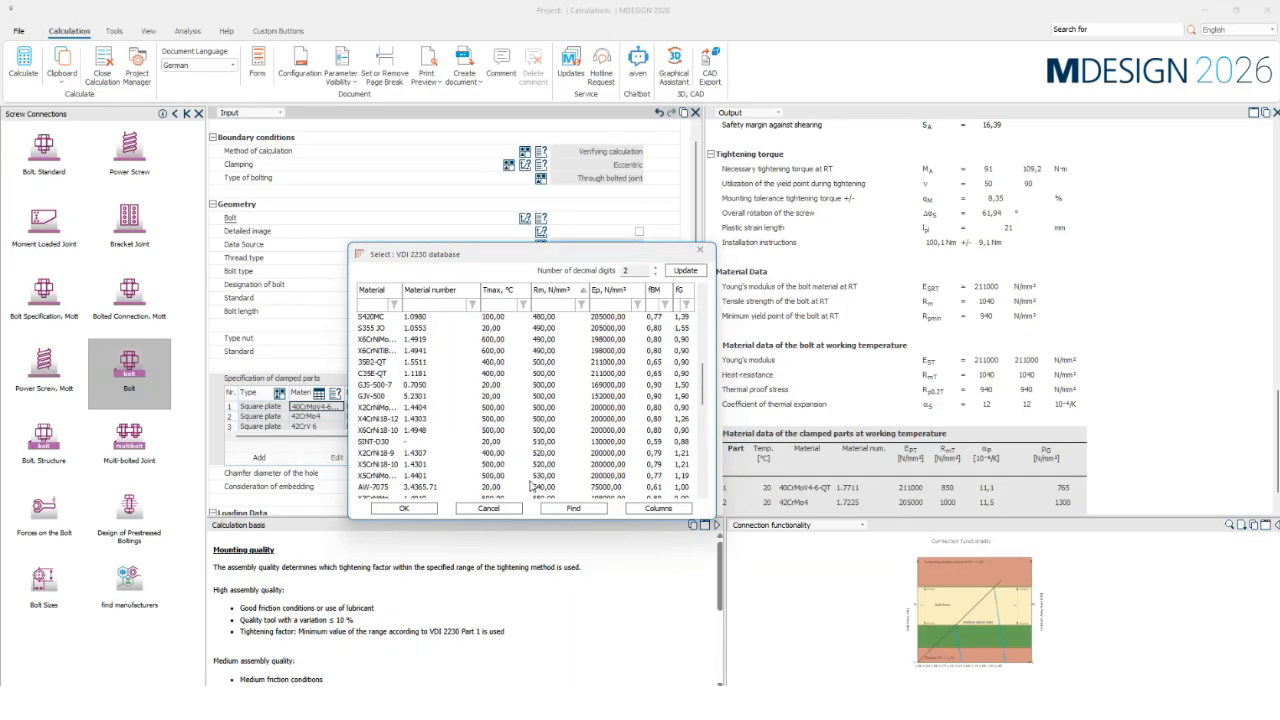
{"action": "scroll", "coordinate": [531, 486], "scroll_direction": "down", "scroll_amount": 1}
{"action": "double_click", "coordinate": [375, 487]}
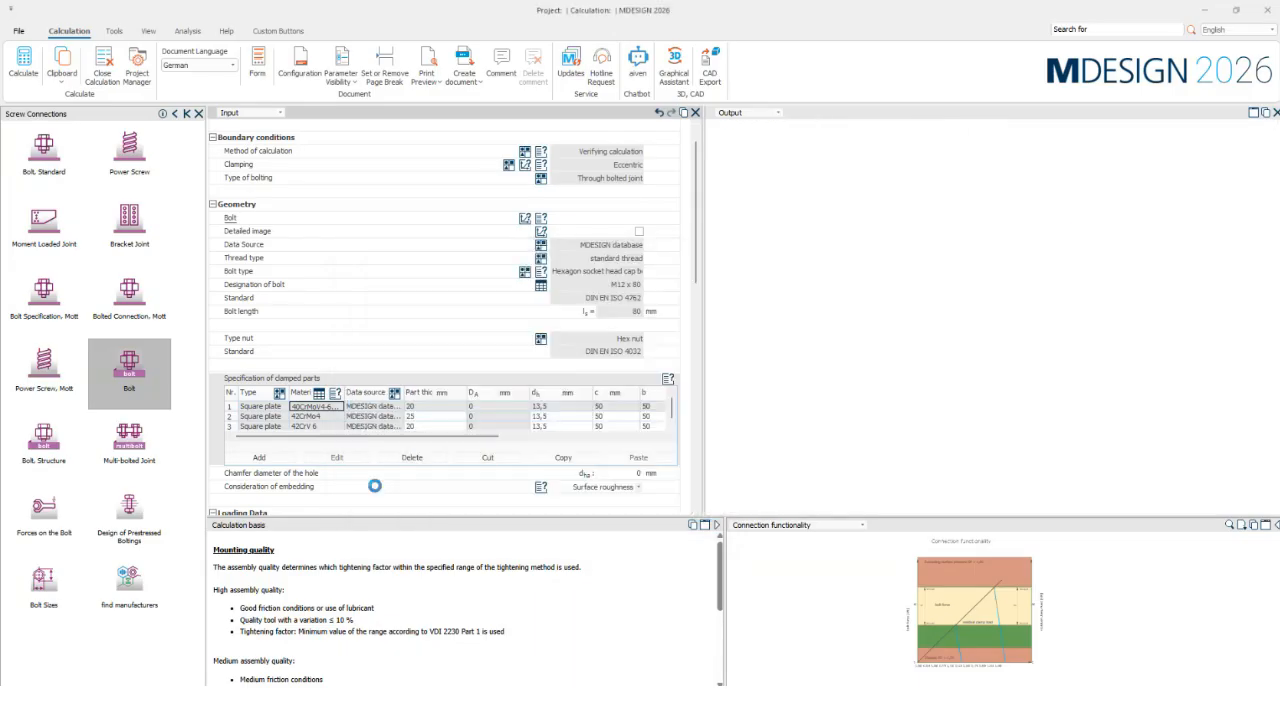
- Recalculate the joint and view the enlarged connection functionality diagram for the changed plate material
{"action": "left_click", "coordinate": [24, 66]}
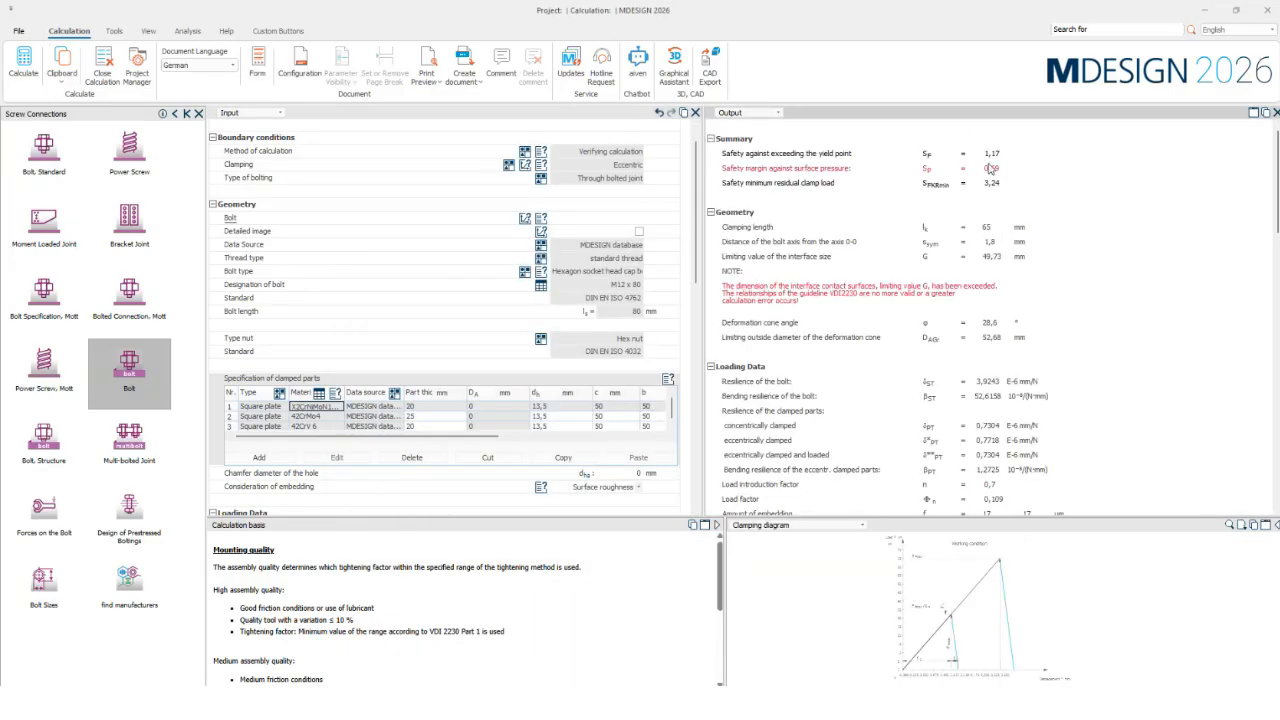
{"action": "left_click", "coordinate": [1266, 525]}
{"action": "left_click", "coordinate": [245, 113]}
{"action": "scroll", "coordinate": [236, 165], "scroll_direction": "down", "scroll_amount": 2}
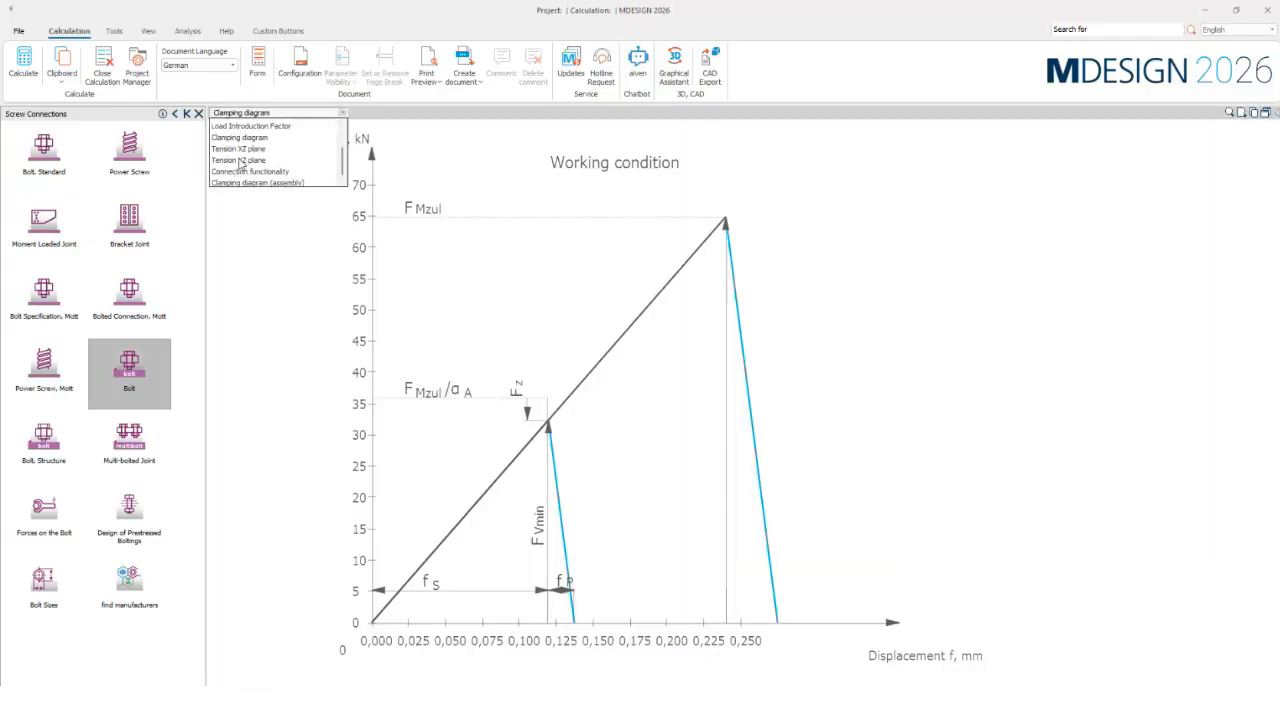
{"action": "left_click", "coordinate": [262, 171]}
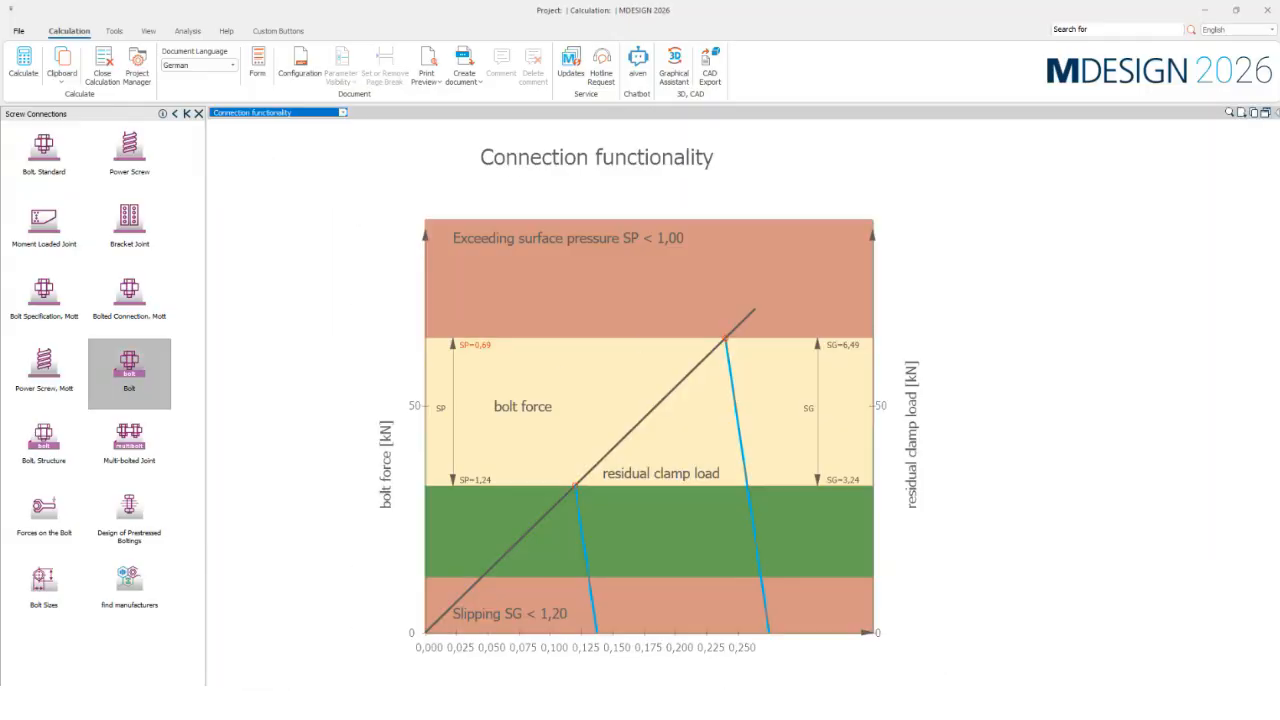
- Restore the normal layout and assign the material 37Cr4 to the first square plate
{"action": "left_click", "coordinate": [1265, 113]}
{"action": "scroll", "coordinate": [617, 267], "scroll_direction": "down", "scroll_amount": 5}
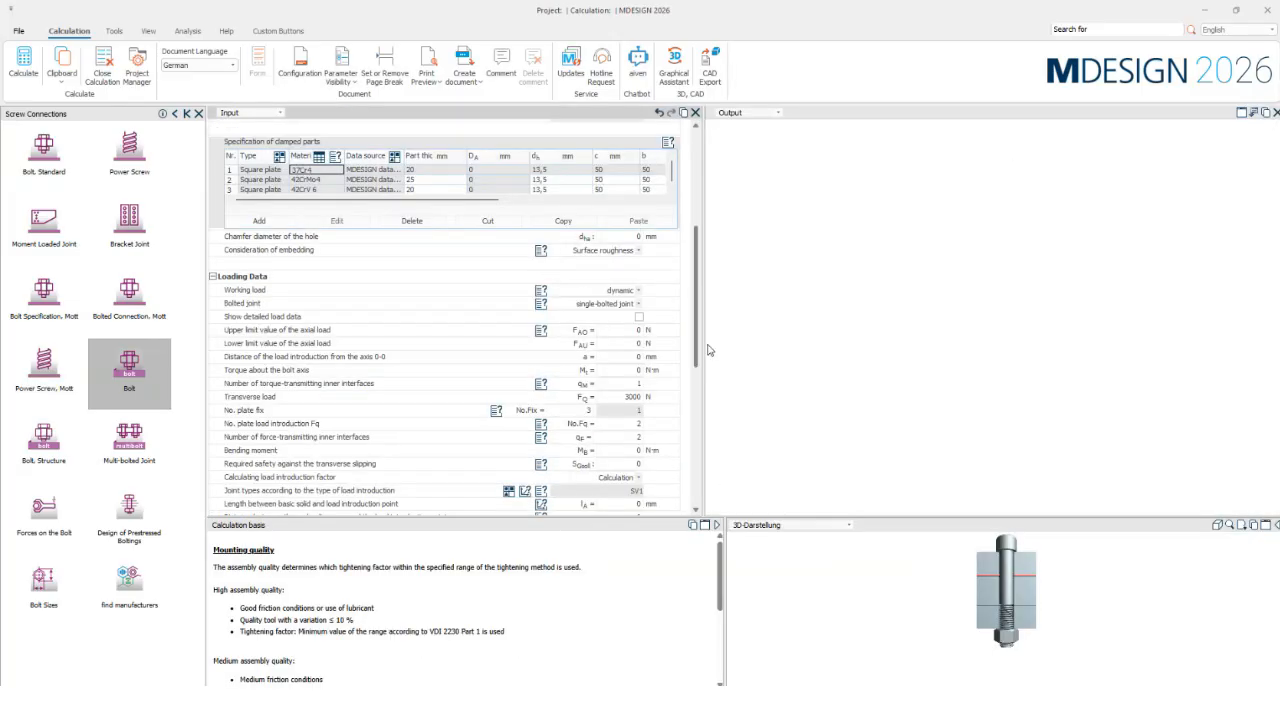
- Set the upper limit value of the axial load to 10000 N and recalculate the joint
{"action": "left_click", "coordinate": [617, 267]}
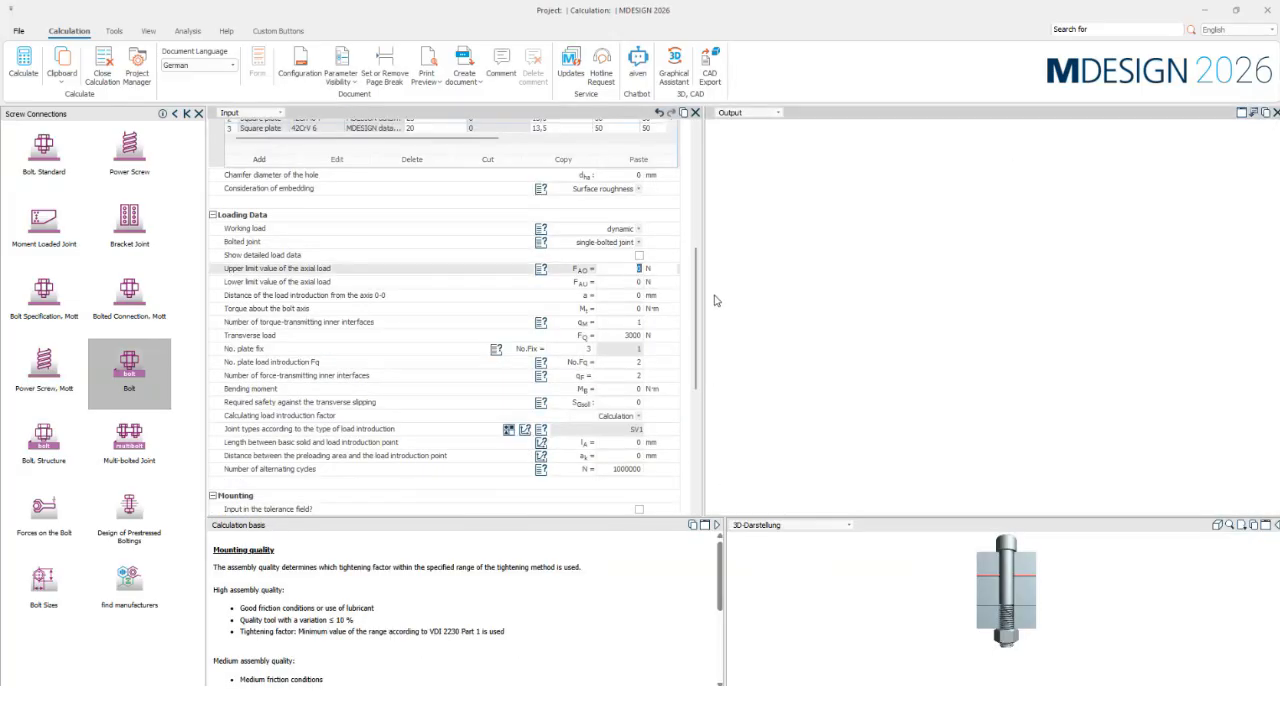
{"action": "type", "text": "10000"}
{"action": "left_click", "coordinate": [28, 62]}
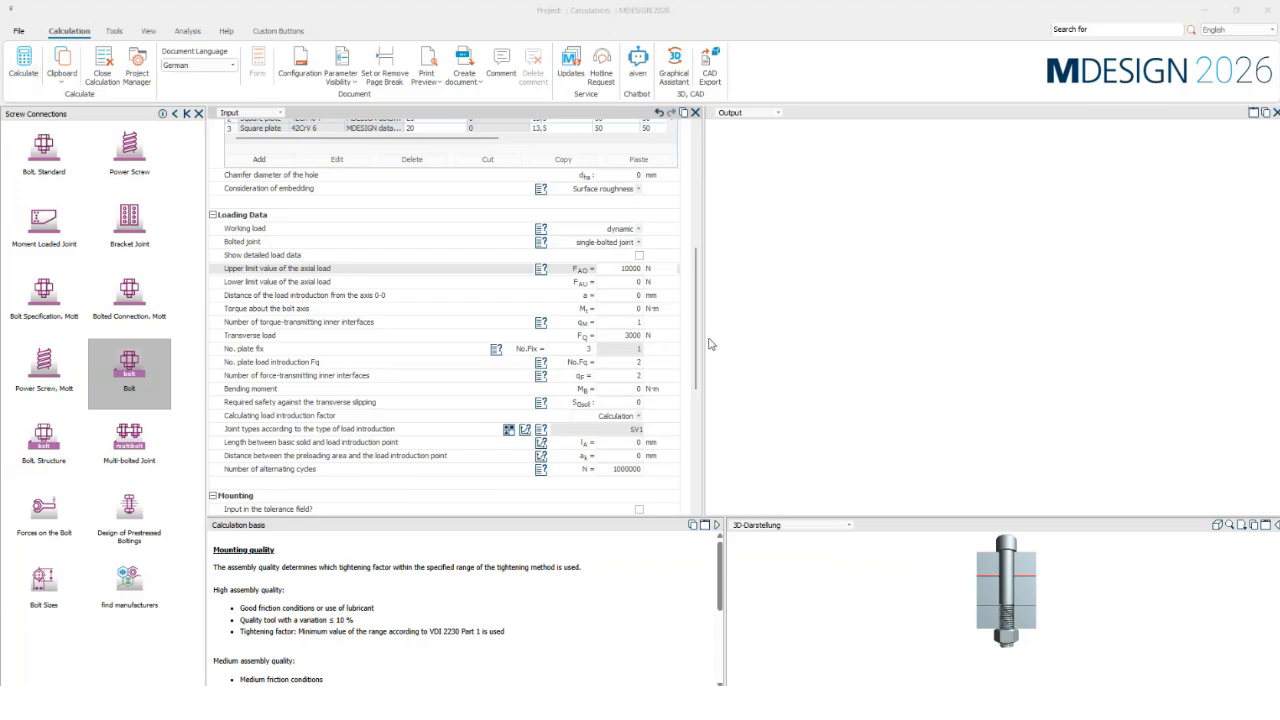
- Show the connection functionality diagram enlarged to check the safeties under the added axial load, and restore the normal layout
{"action": "left_click", "coordinate": [800, 525]}
{"action": "left_click", "coordinate": [769, 590]}
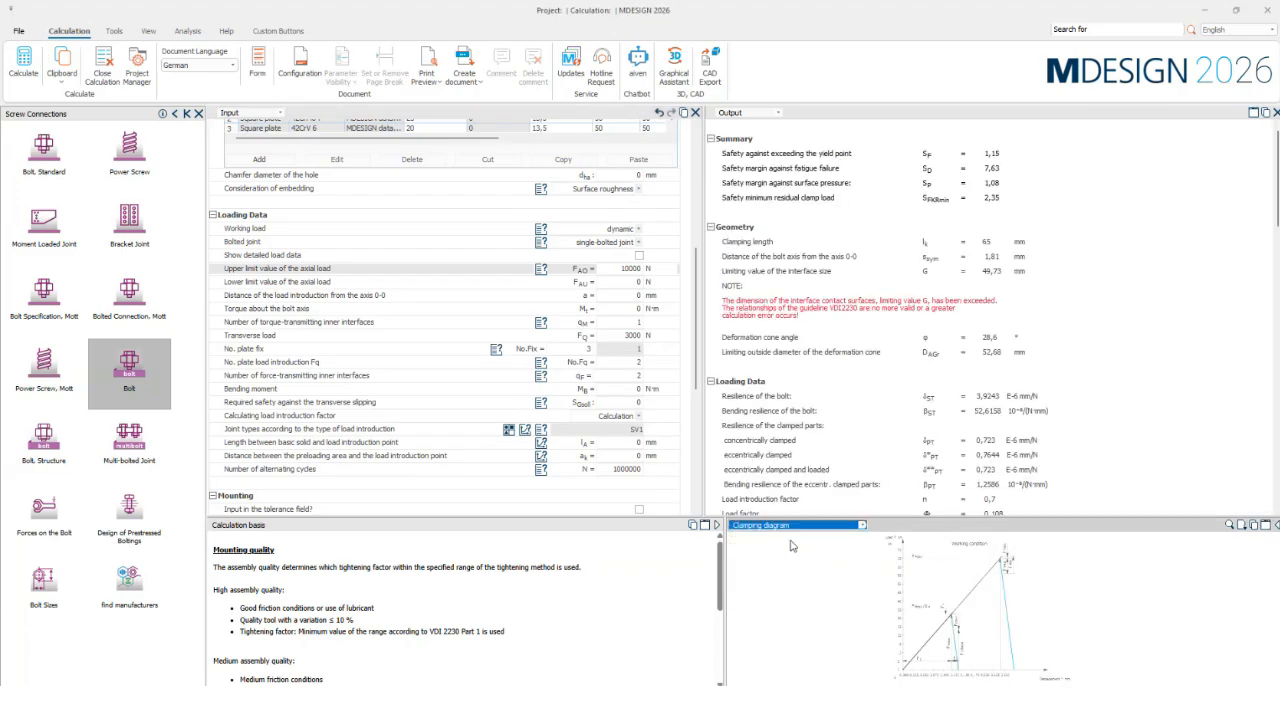
{"action": "left_click", "coordinate": [1265, 525]}
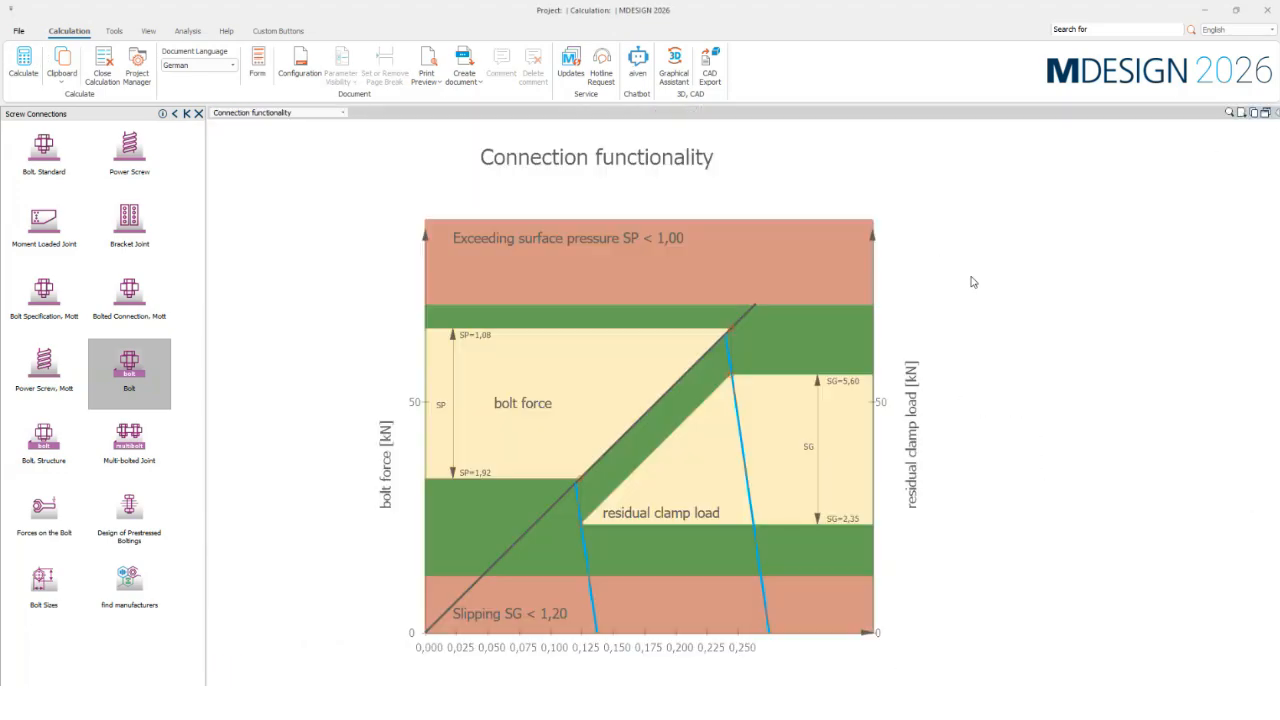
{"action": "left_click", "coordinate": [1266, 114]}
- Assign the material 21CrMoV5-7 to the first square plate from the material database
{"action": "scroll", "coordinate": [323, 197], "scroll_direction": "up", "scroll_amount": 2}
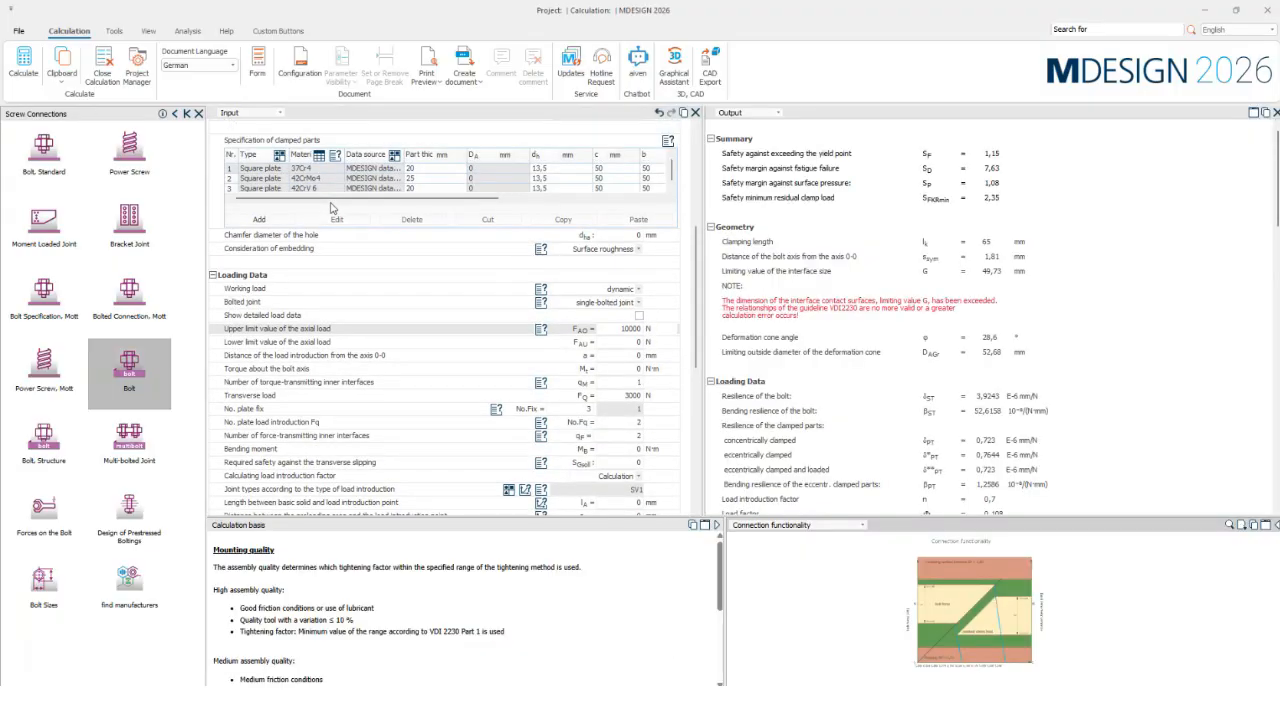
{"action": "left_click", "coordinate": [319, 155]}
{"action": "double_click", "coordinate": [655, 269]}
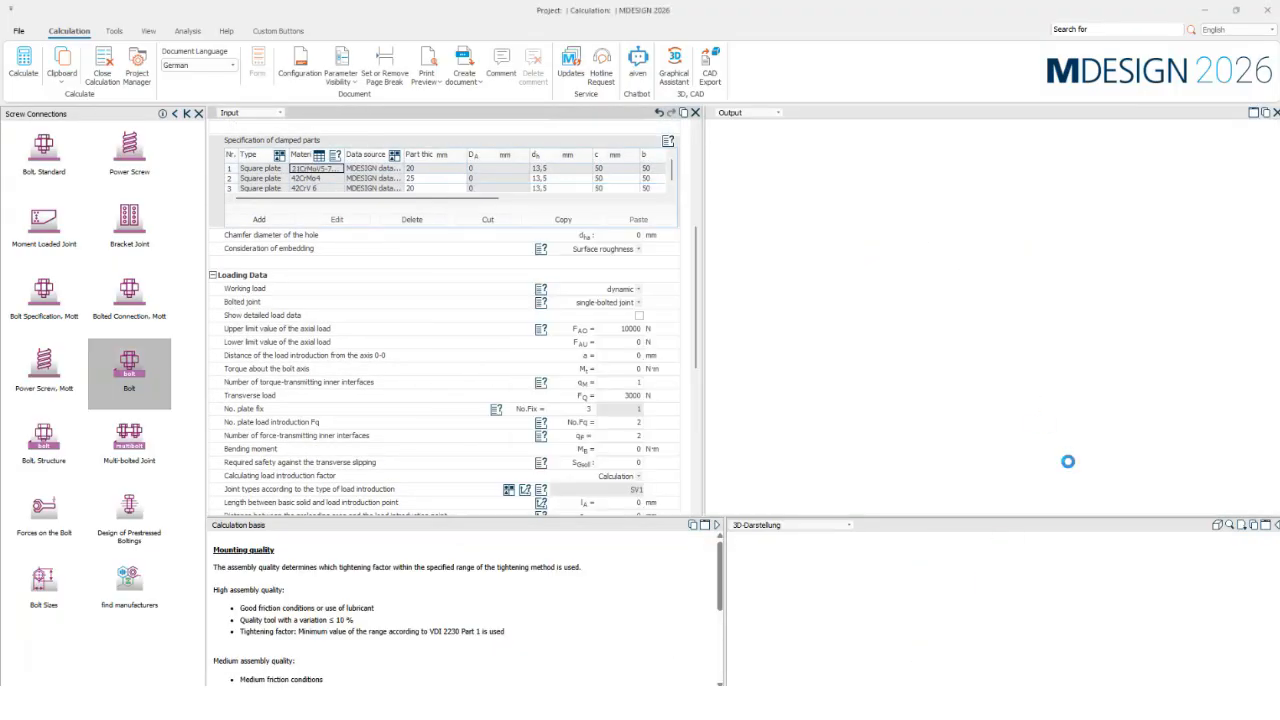
- Recalculate with the new plate material, examine the enlarged connection functionality diagram, and restore the normal layout
{"action": "left_click", "coordinate": [850, 526]}
{"action": "left_click", "coordinate": [832, 548]}
{"action": "left_click", "coordinate": [1266, 525]}
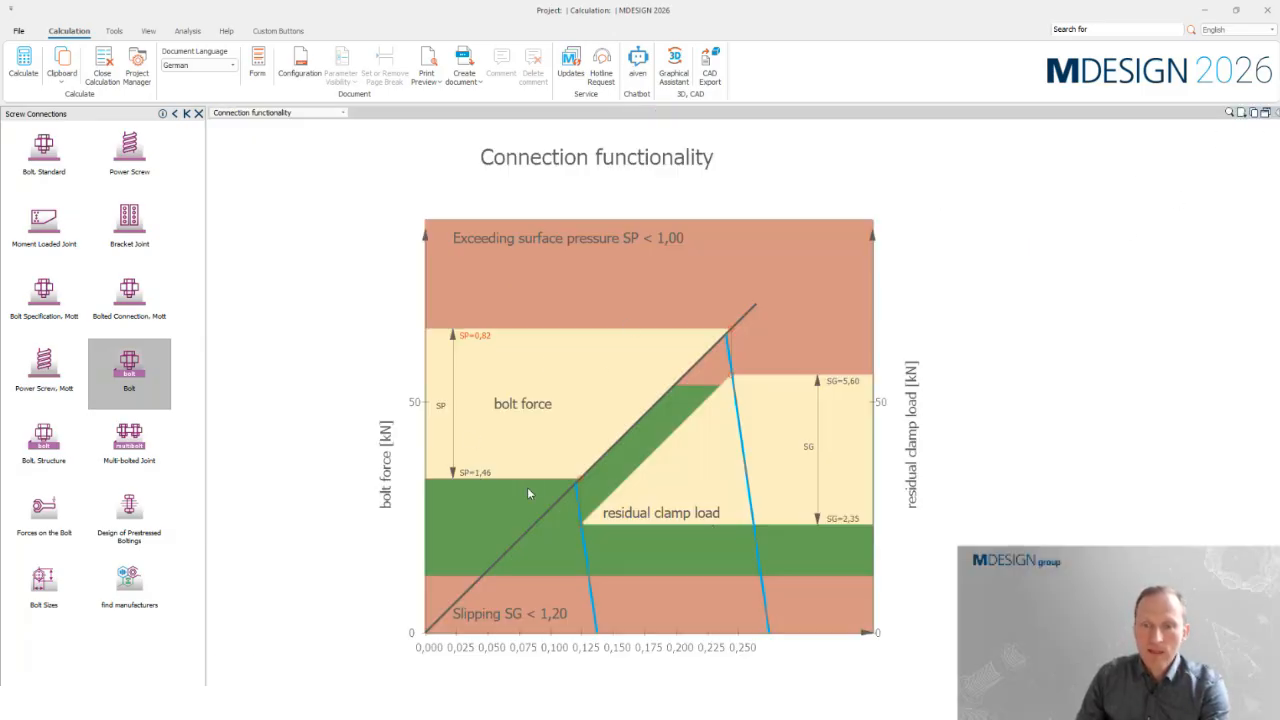
{"action": "left_click", "coordinate": [1262, 113]}
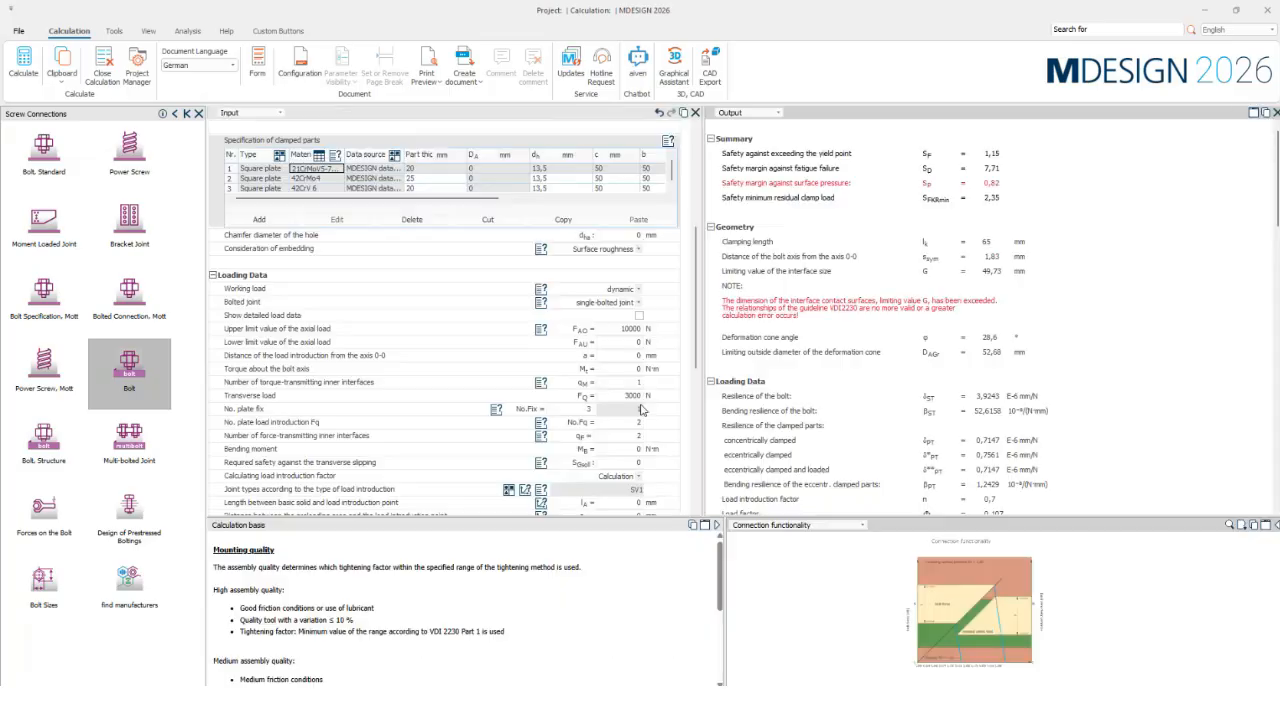
- Compare the current yield point utilization with the AI-based optimization's suggestion and close the comparison without adopting it
{"action": "scroll", "coordinate": [698, 322], "scroll_direction": "down", "scroll_amount": 5}
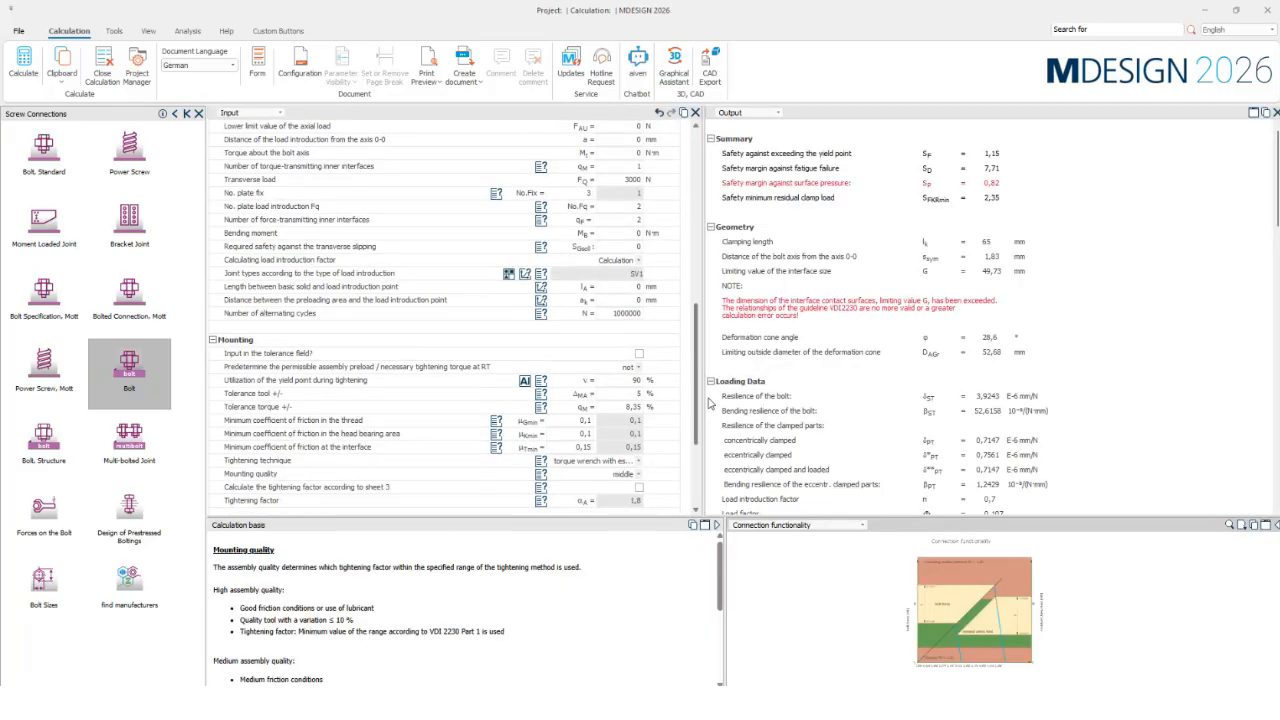
{"action": "left_click", "coordinate": [524, 363]}
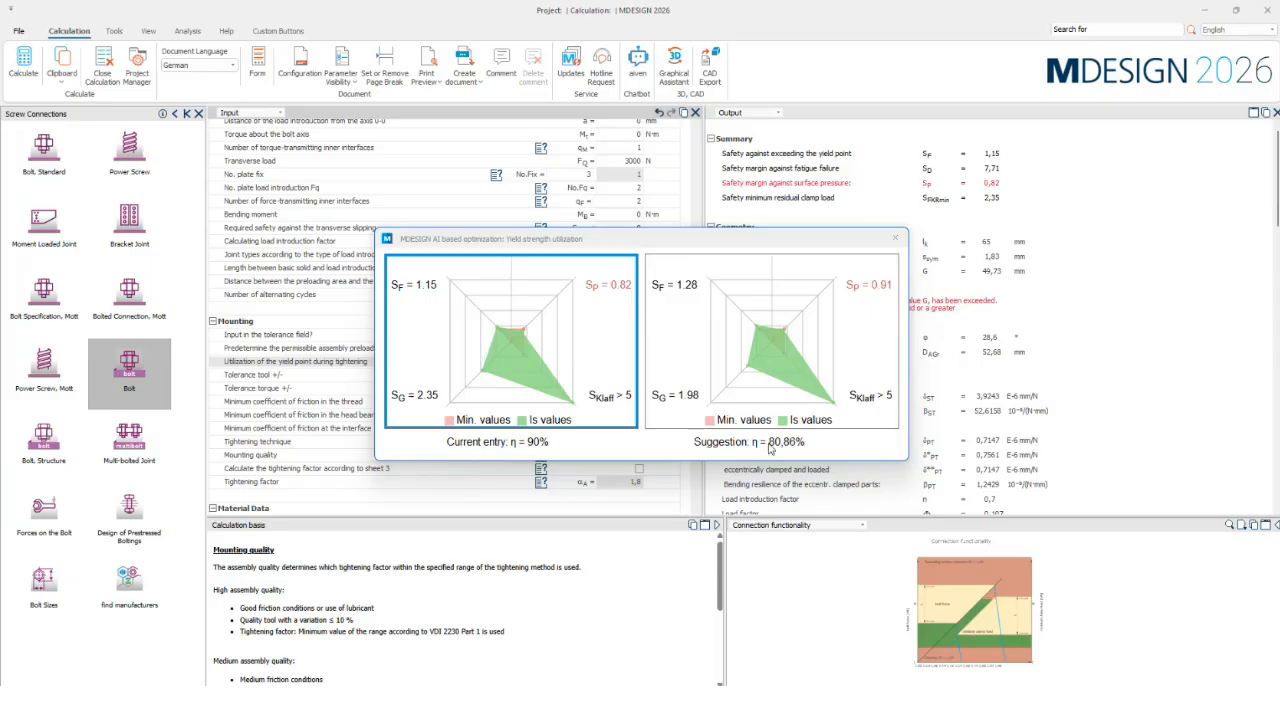
{"action": "left_click", "coordinate": [895, 238]}
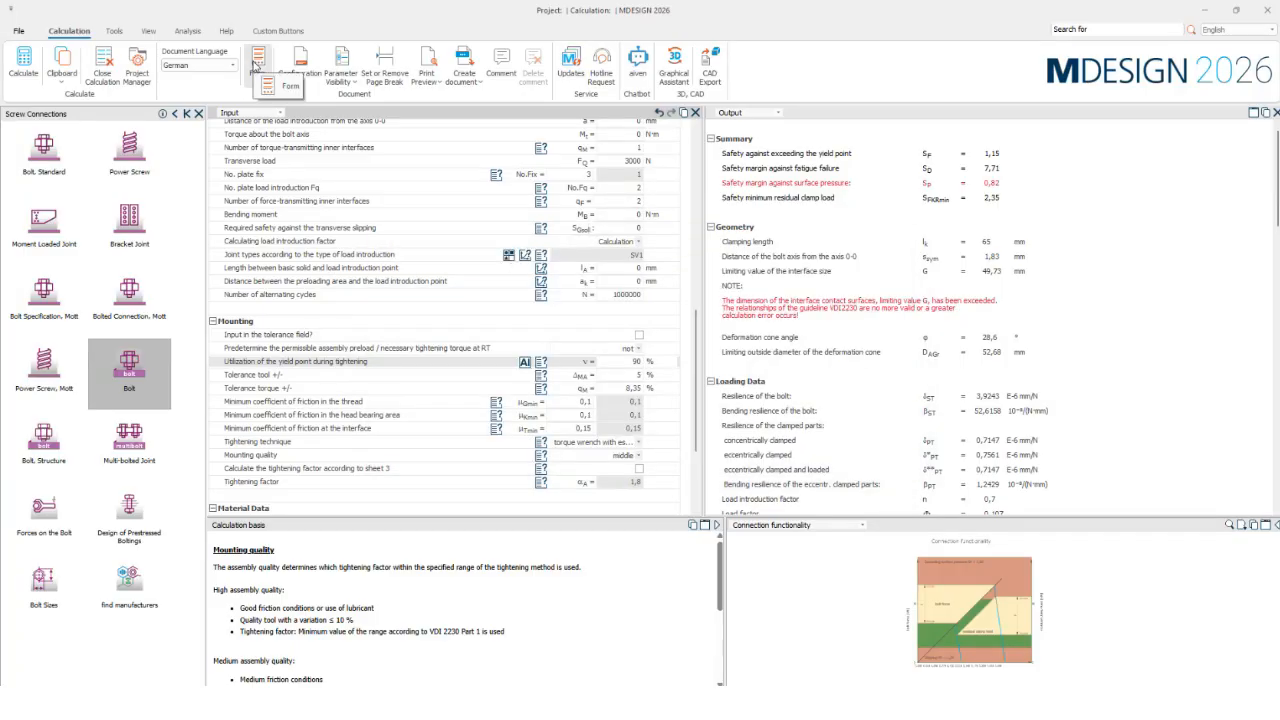
- Fill in the VDI 2230 assembly sheet form with tool name "tool xy", lubricant "MSo2" and tightening element Head, and preview the sheet
{"action": "left_click", "coordinate": [257, 62]}
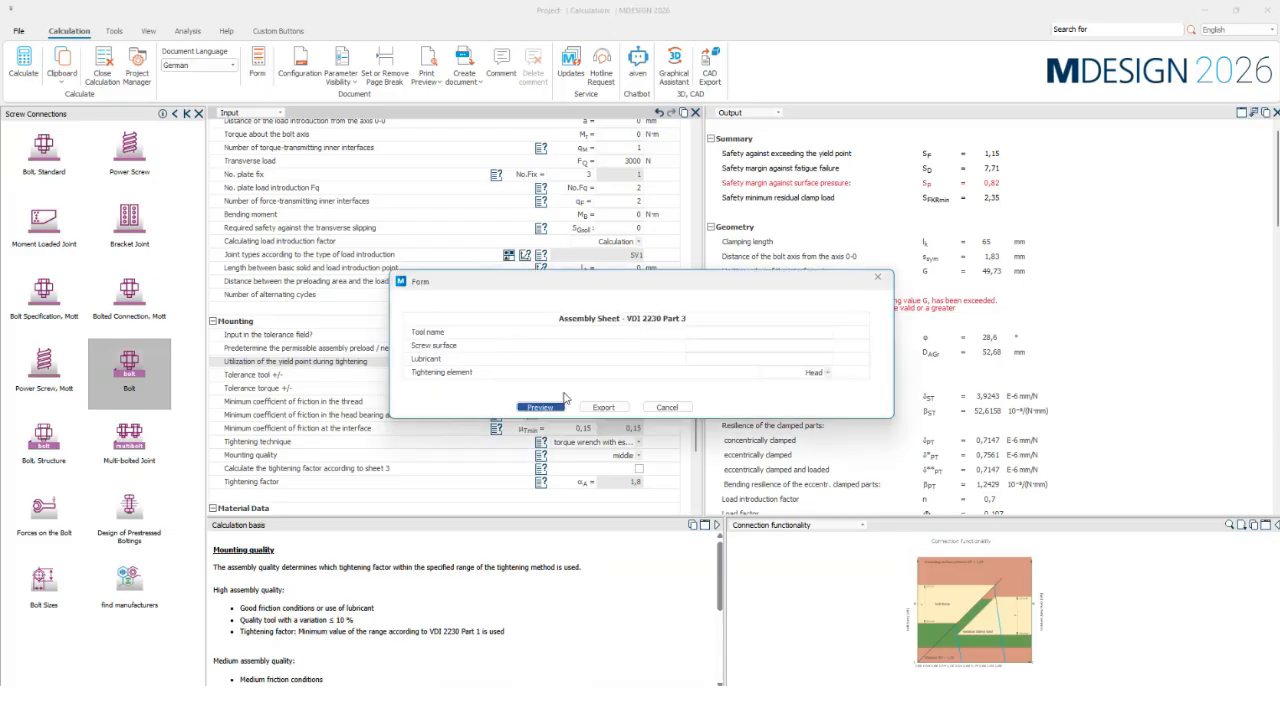
{"action": "left_click_drag", "start_coordinate": [636, 288], "coordinate": [529, 240]}
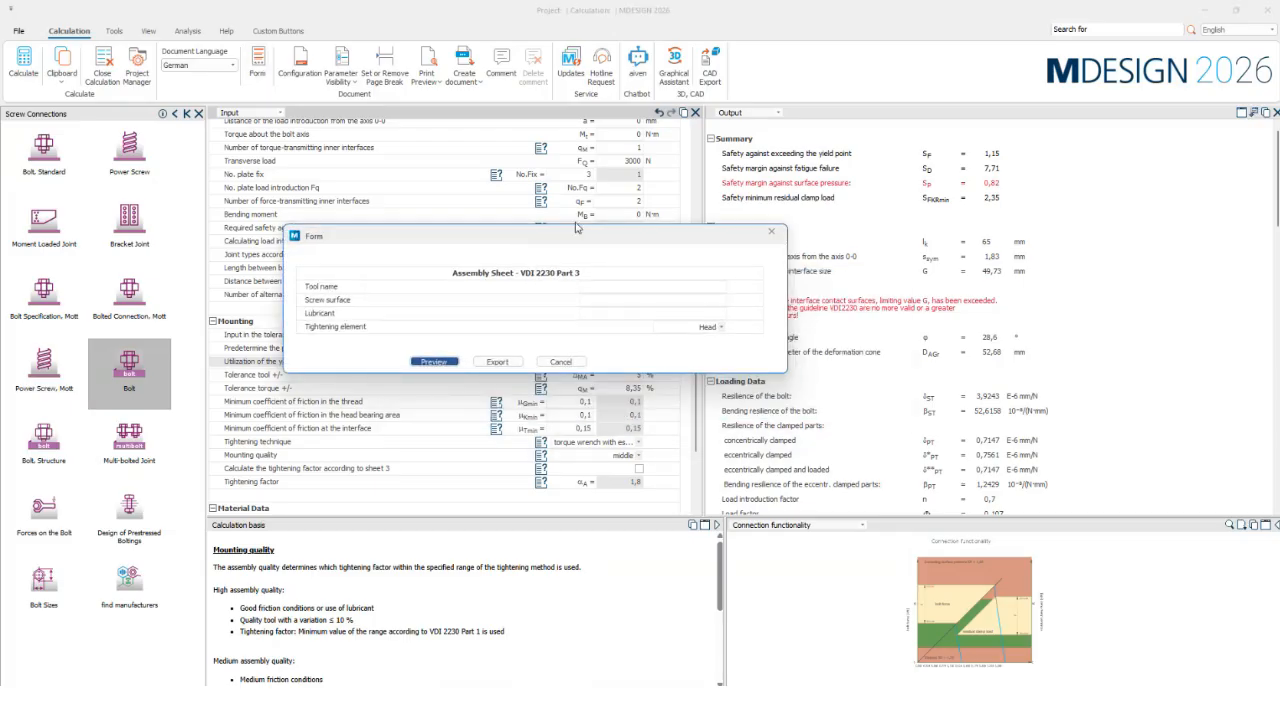
{"action": "left_click", "coordinate": [707, 289]}
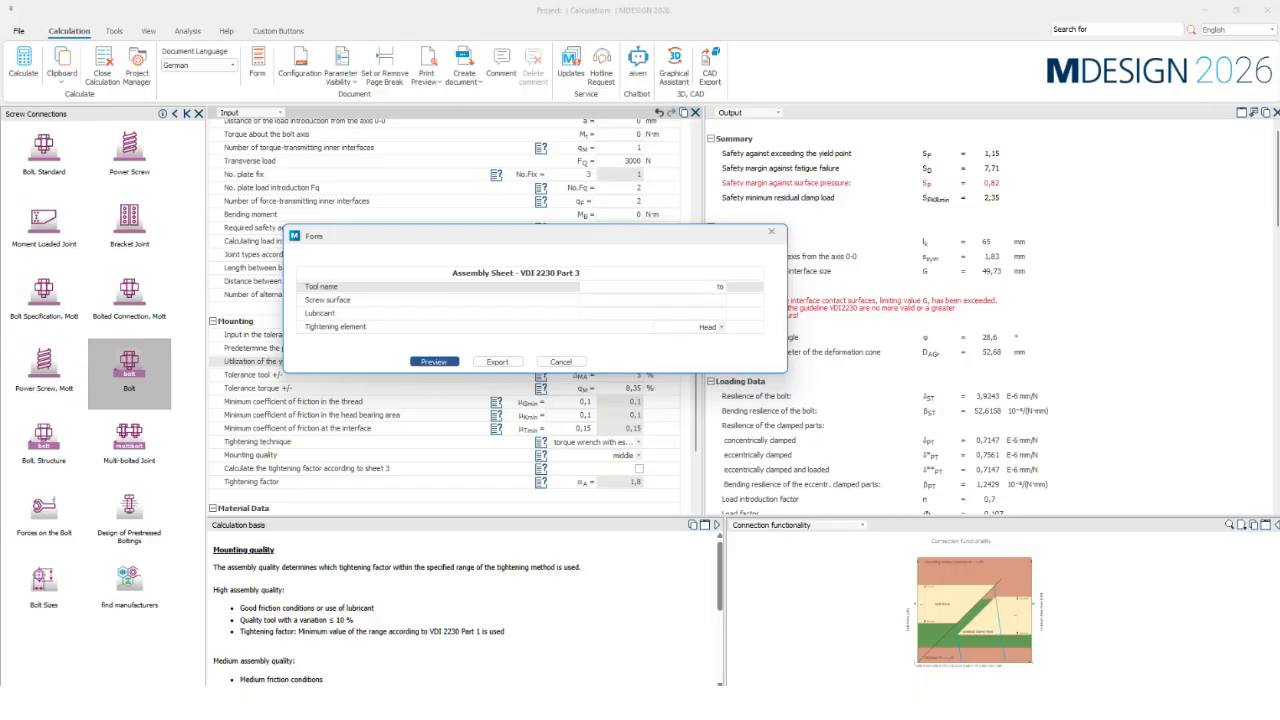
{"action": "left_click", "coordinate": [716, 298]}
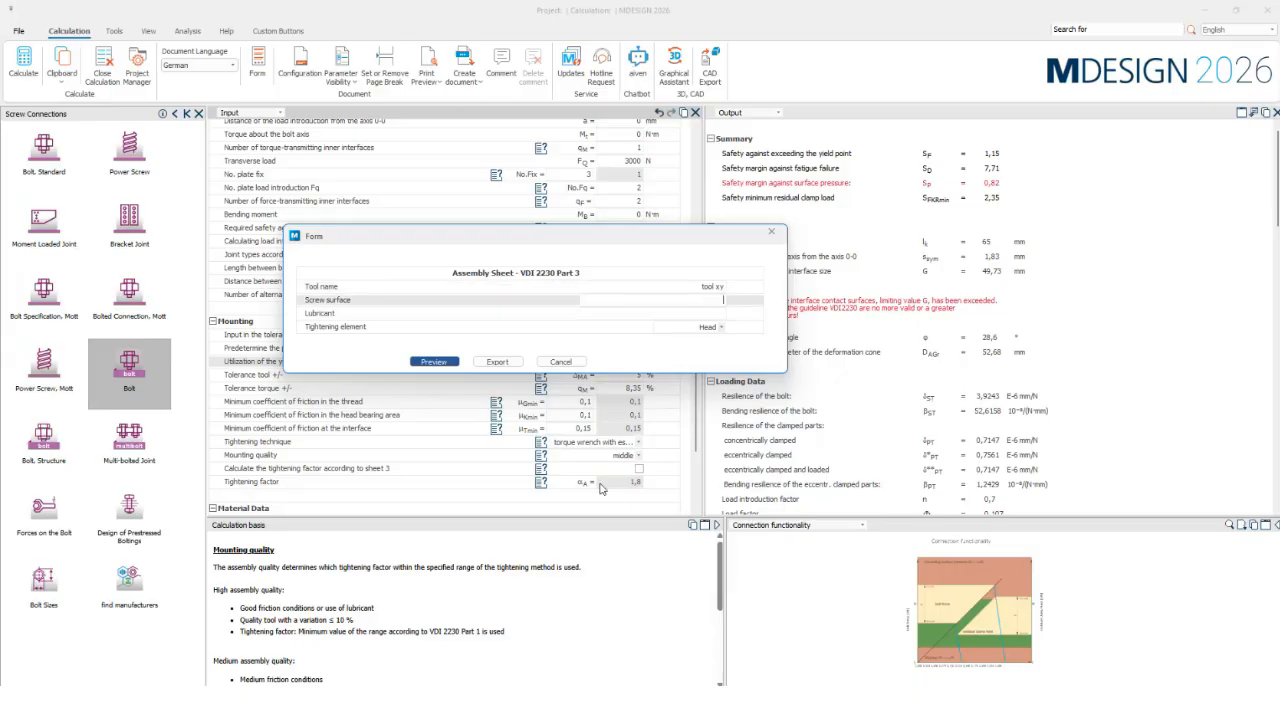
{"action": "left_click", "coordinate": [700, 327]}
{"action": "left_click", "coordinate": [713, 326]}
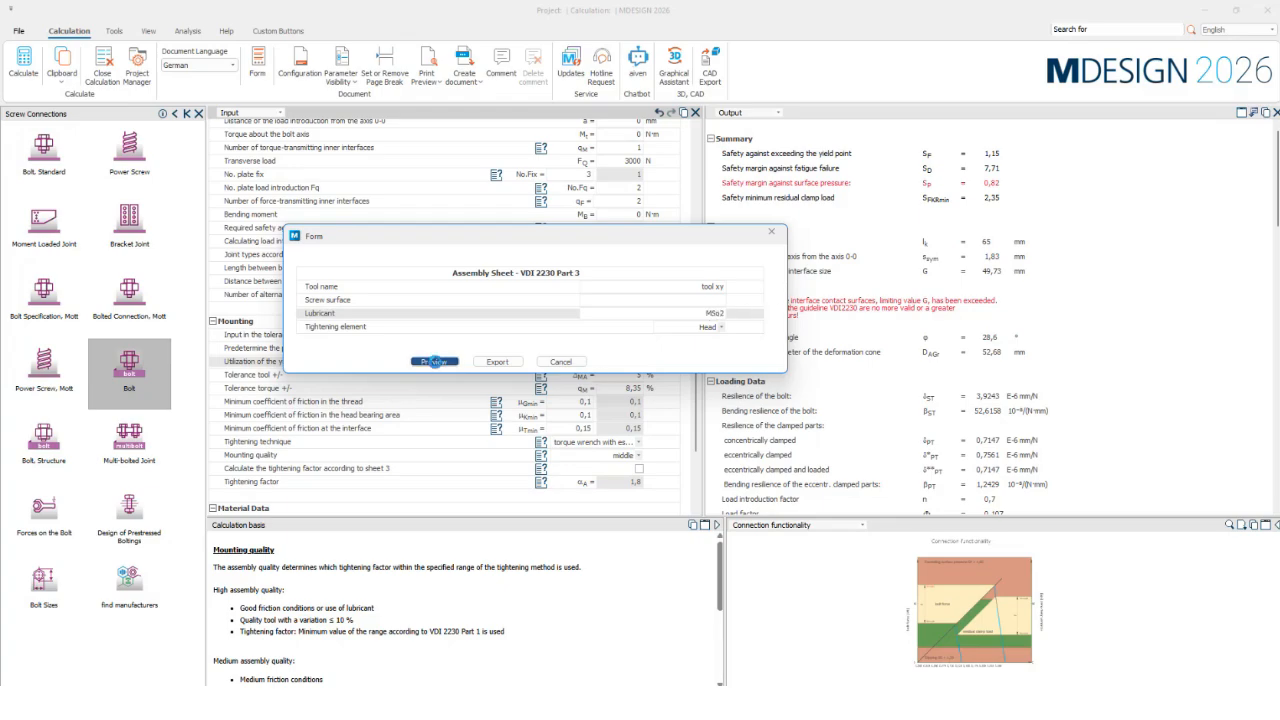
{"action": "left_click", "coordinate": [434, 361]}
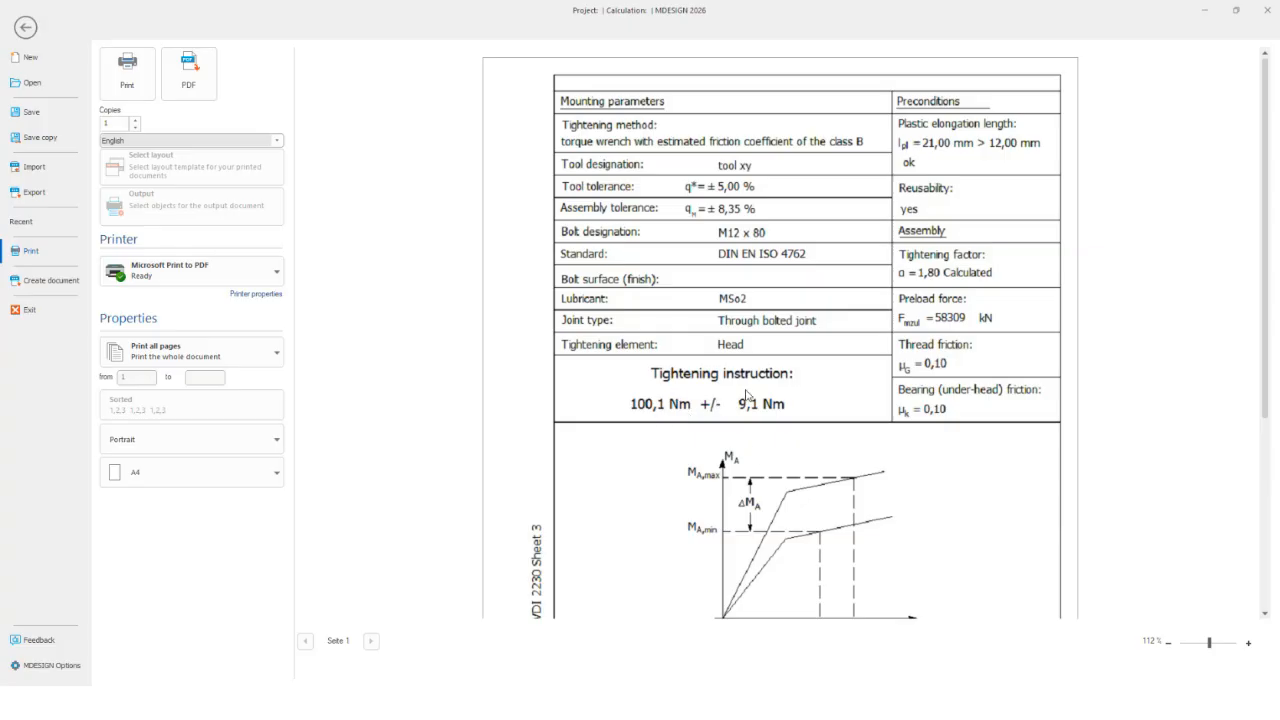
- Read through the assembly sheet preview, including mounting parameters, tightening instruction, torque diagram and final classification, and return to the calculation
{"action": "scroll", "coordinate": [648, 432], "scroll_direction": "down", "scroll_amount": 2}
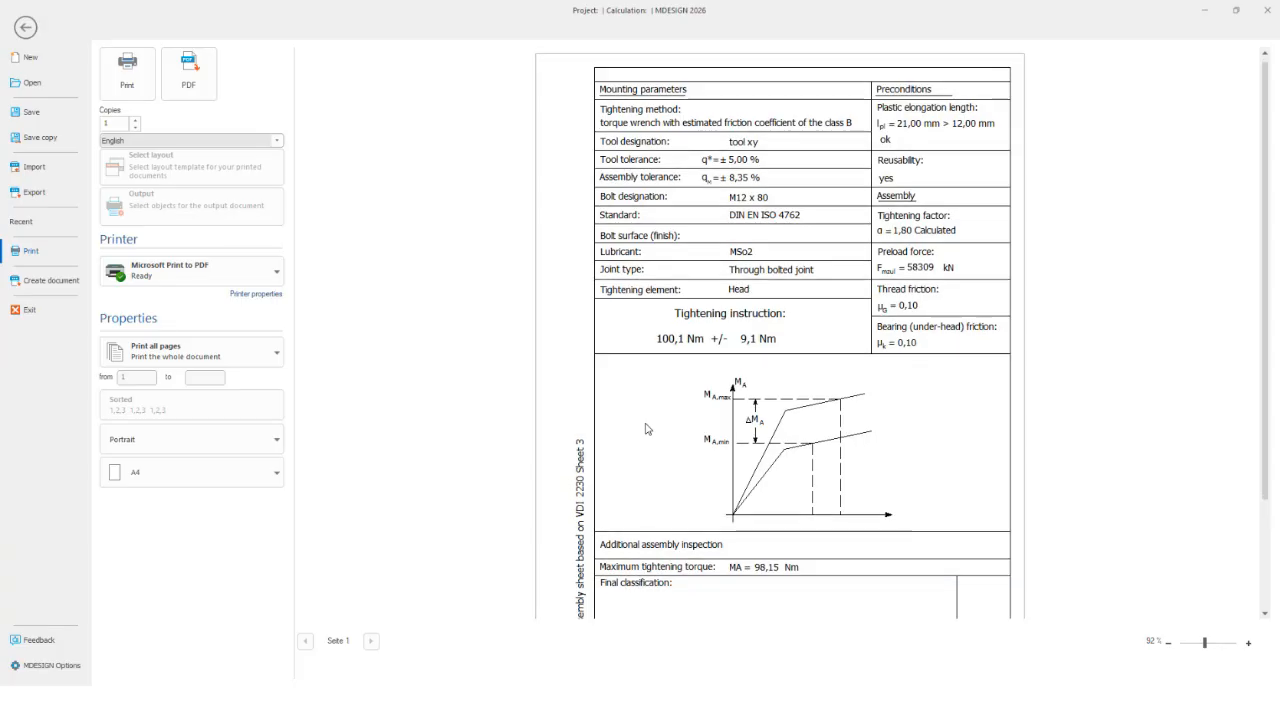
{"action": "scroll", "coordinate": [646, 429], "scroll_direction": "down", "scroll_amount": 2}
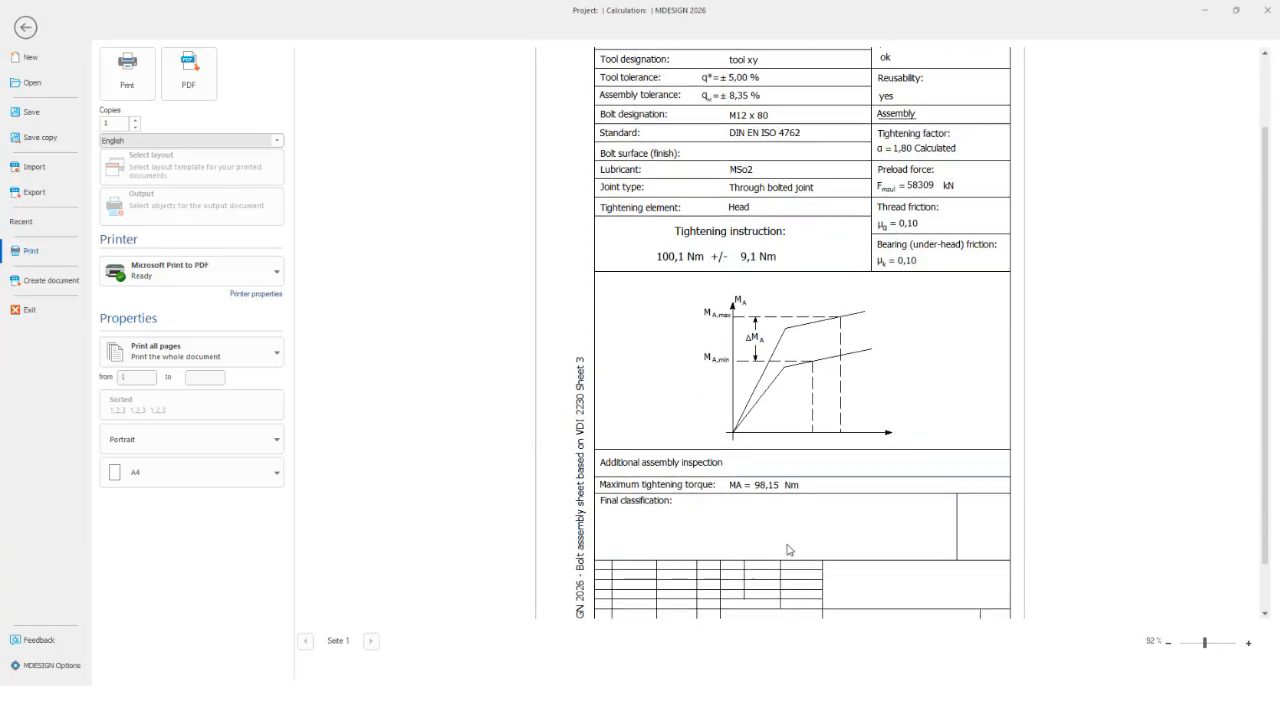
{"action": "scroll", "coordinate": [788, 550], "scroll_direction": "down", "scroll_amount": 1}
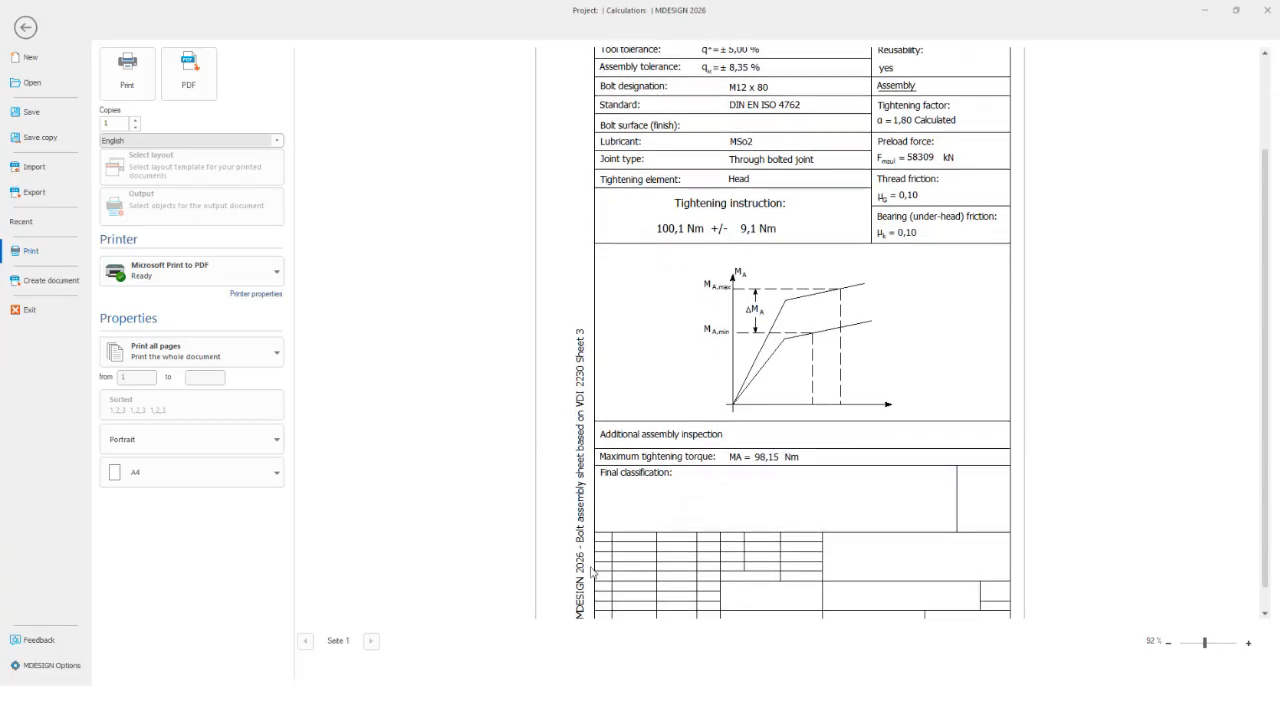
{"action": "scroll", "coordinate": [768, 507], "scroll_direction": "down", "scroll_amount": 1}
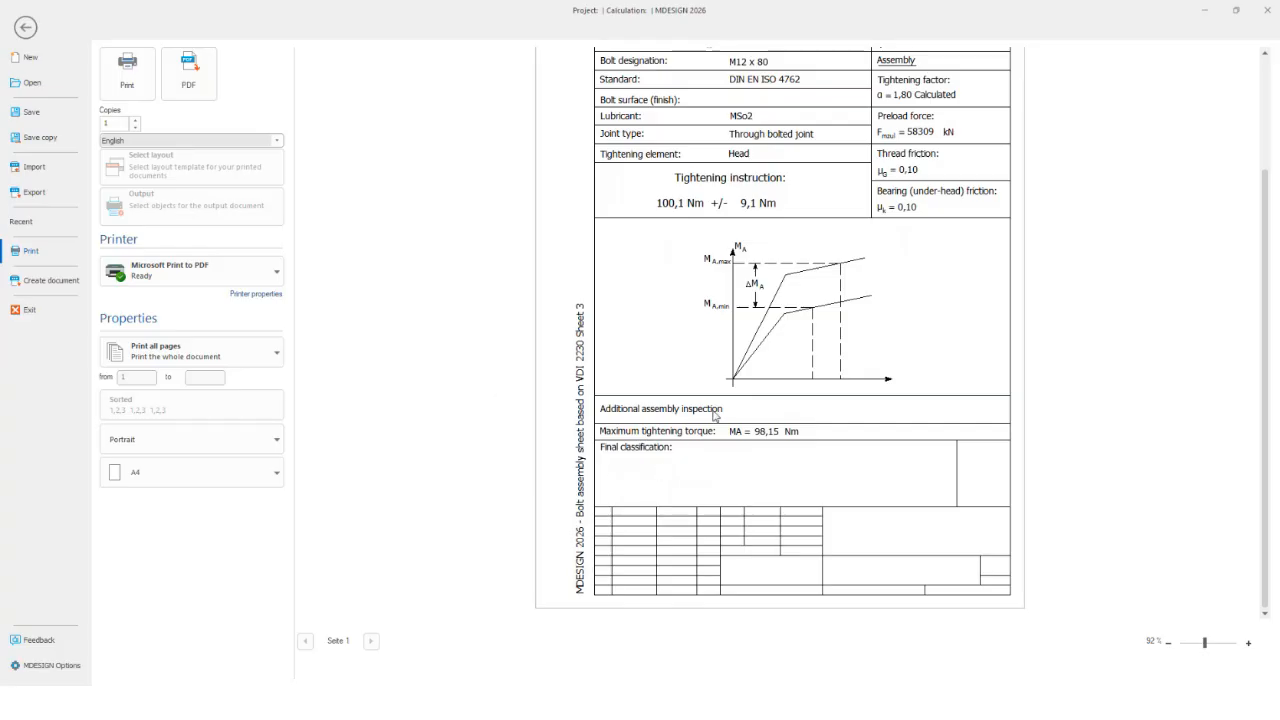
{"action": "scroll", "coordinate": [714, 416], "scroll_direction": "up", "scroll_amount": 2}
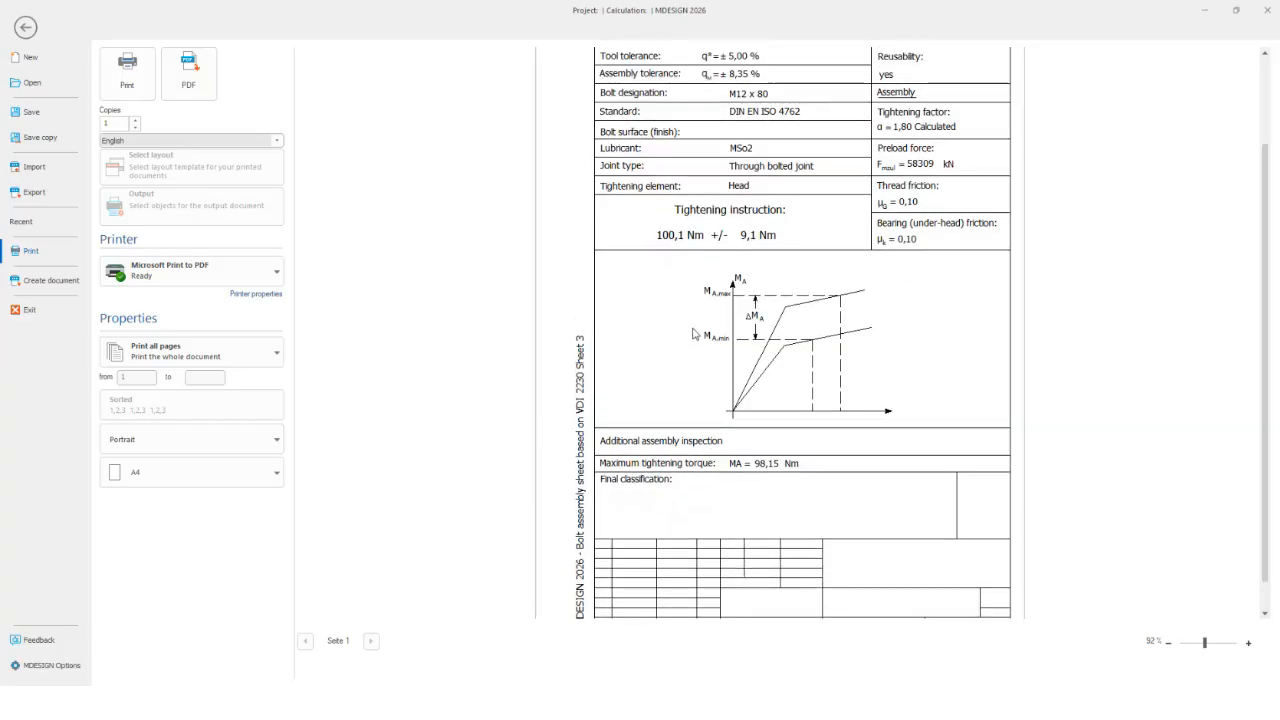
{"action": "scroll", "coordinate": [758, 281], "scroll_direction": "up", "scroll_amount": 3}
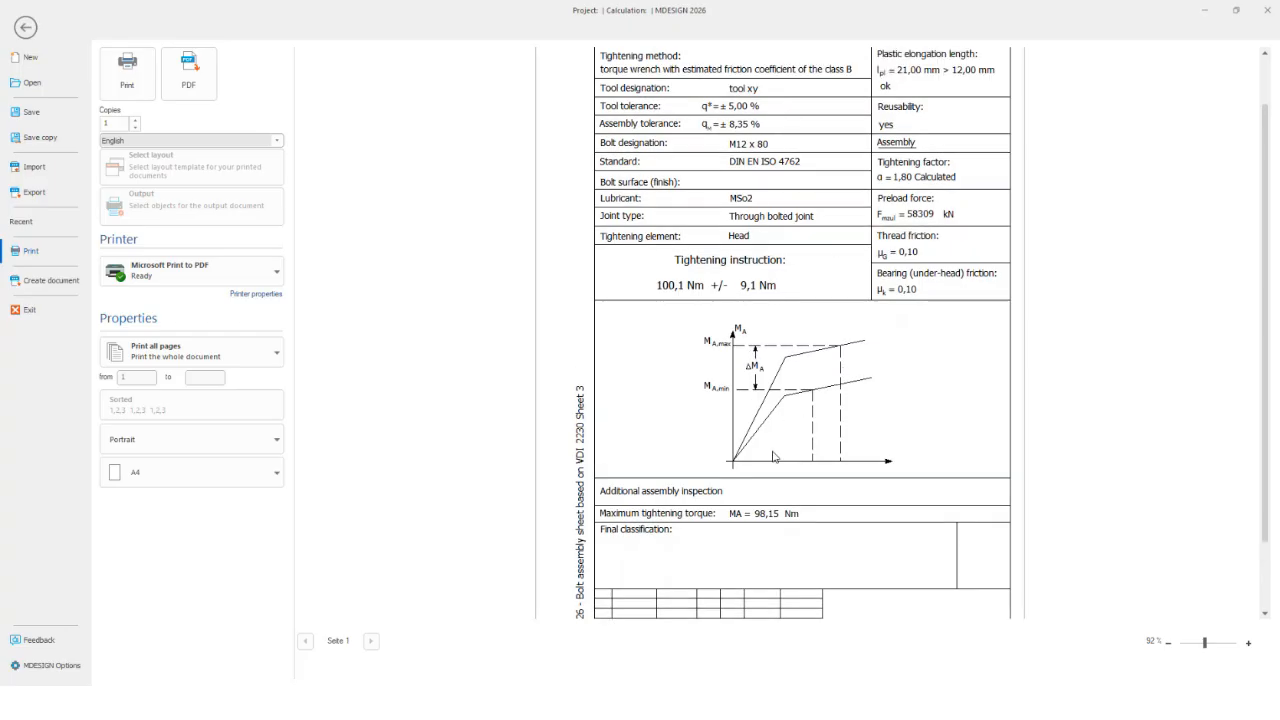
{"action": "scroll", "coordinate": [773, 457], "scroll_direction": "down", "scroll_amount": 2}
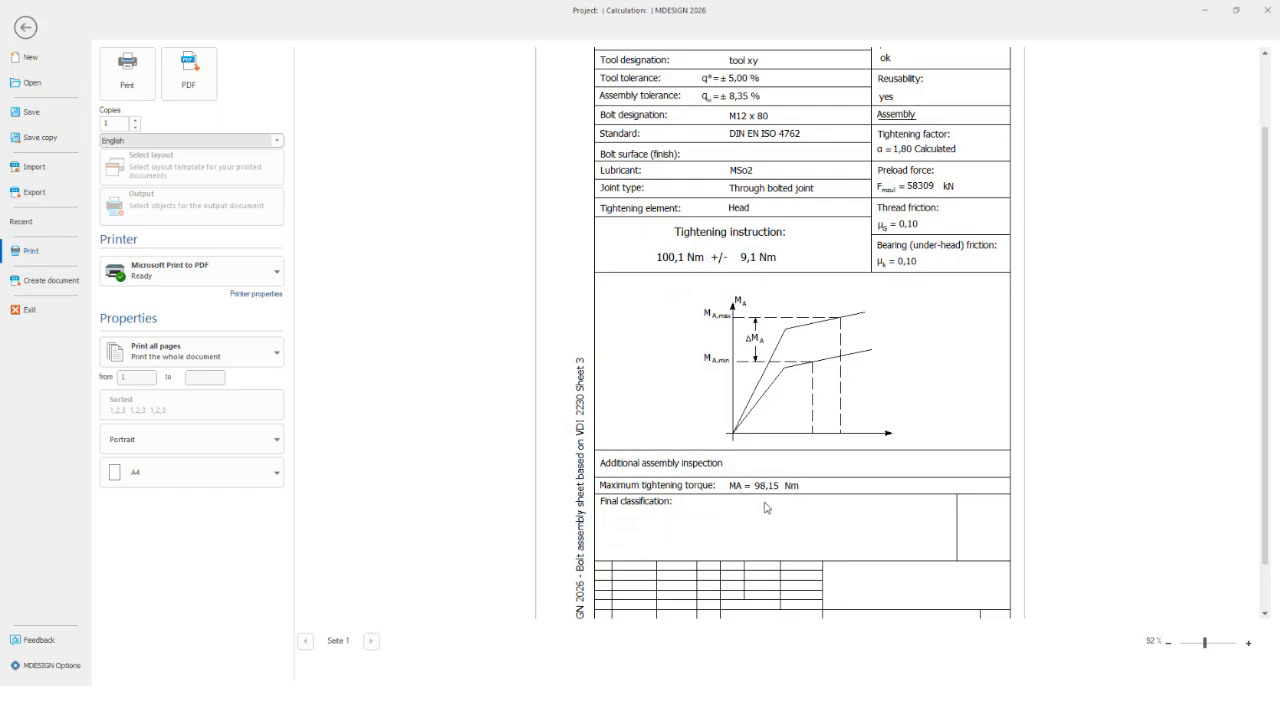
{"action": "scroll", "coordinate": [766, 508], "scroll_direction": "down", "scroll_amount": 1}
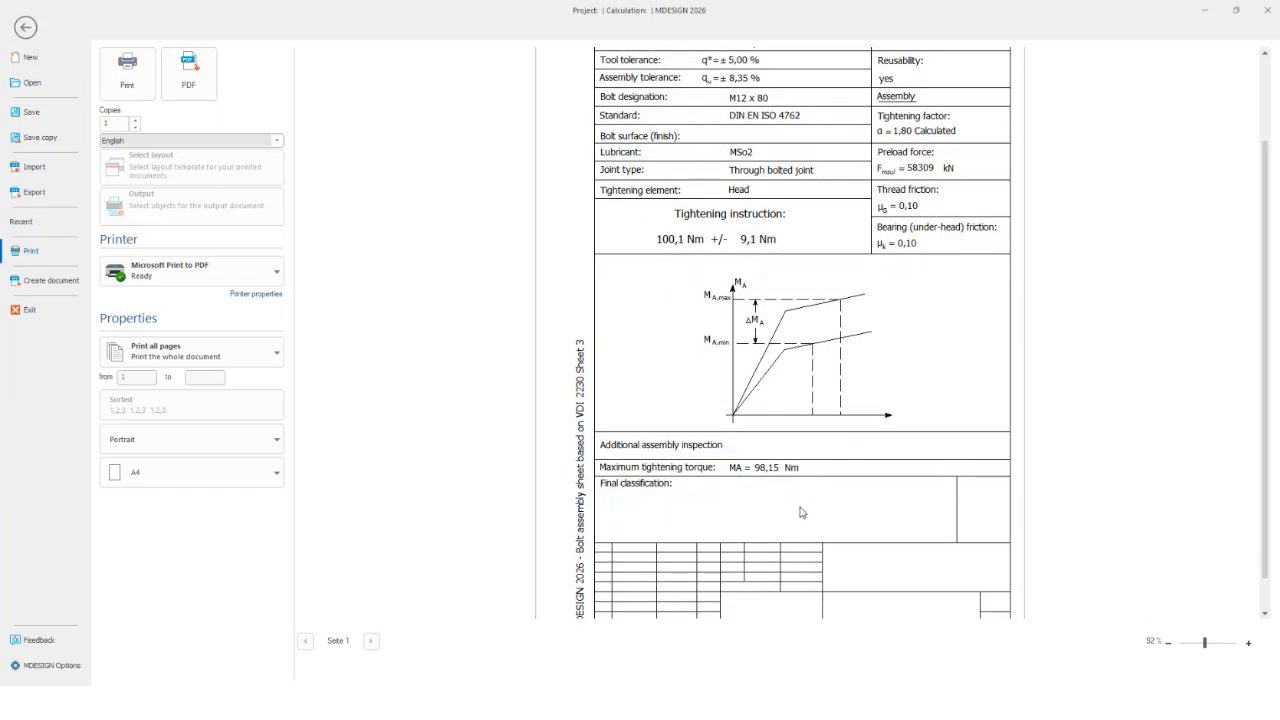
{"action": "scroll", "coordinate": [740, 555], "scroll_direction": "down", "scroll_amount": 2}
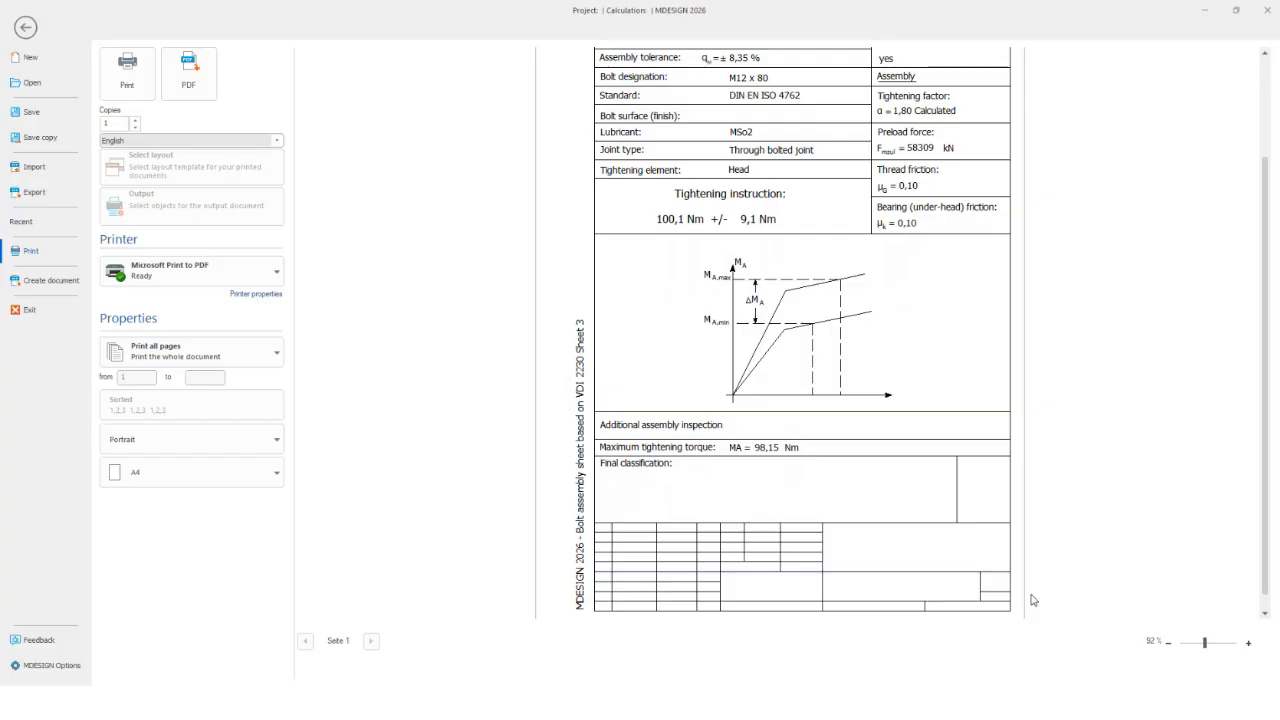
{"action": "key", "text": "Escape"}
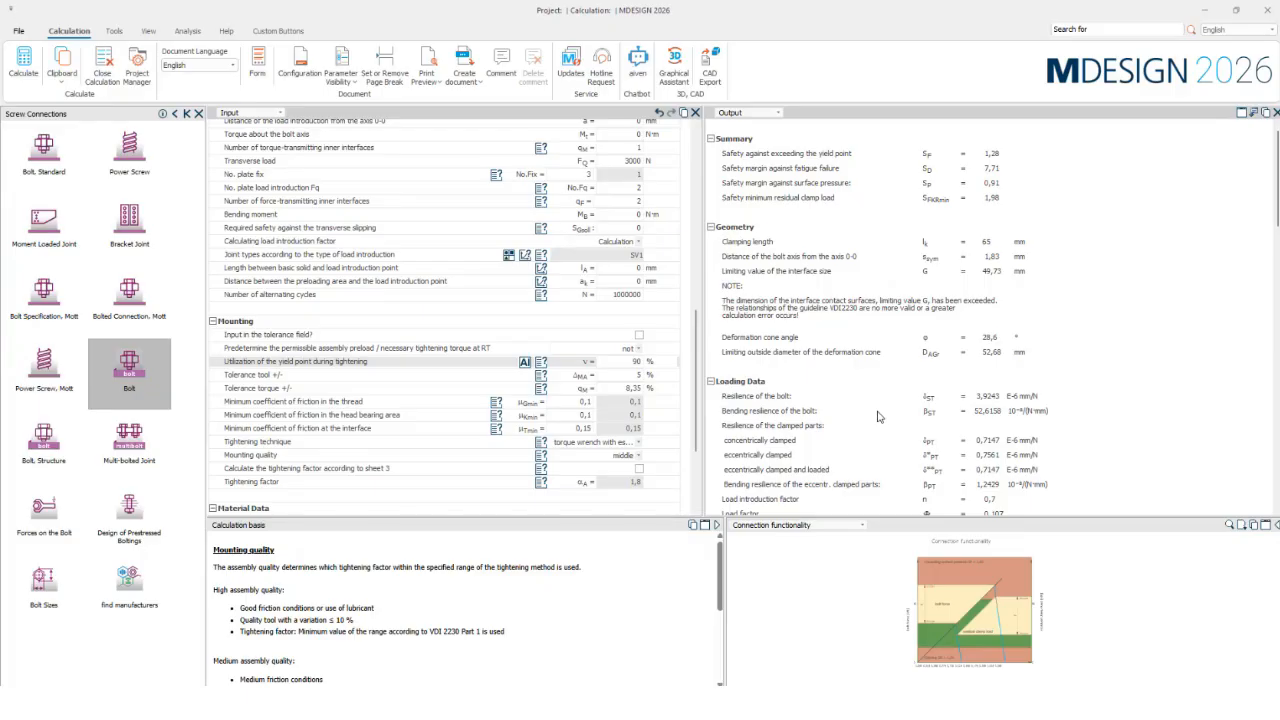
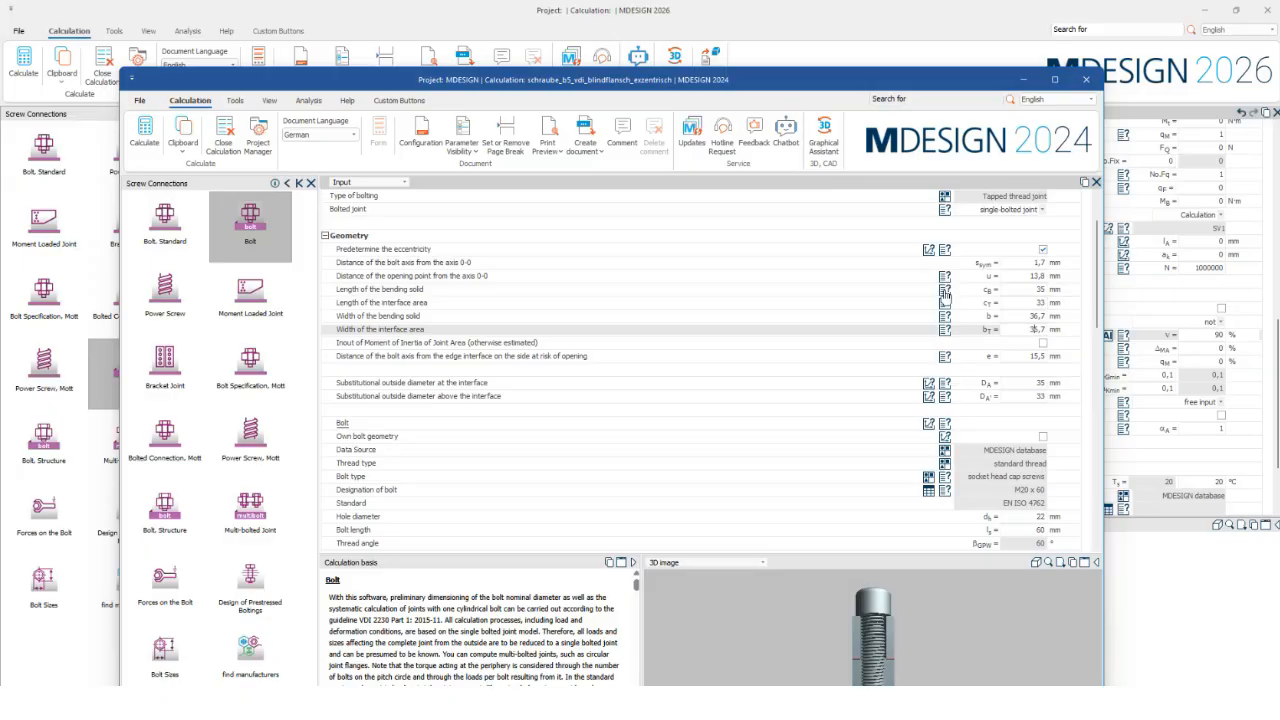
- In the MDESIGN 2024 blind flange calculation, review the clamped parts and loading data, and view the available loading cases
{"action": "scroll", "coordinate": [917, 310], "scroll_direction": "down", "scroll_amount": 5}
{"action": "scroll", "coordinate": [908, 466], "scroll_direction": "down", "scroll_amount": 1}
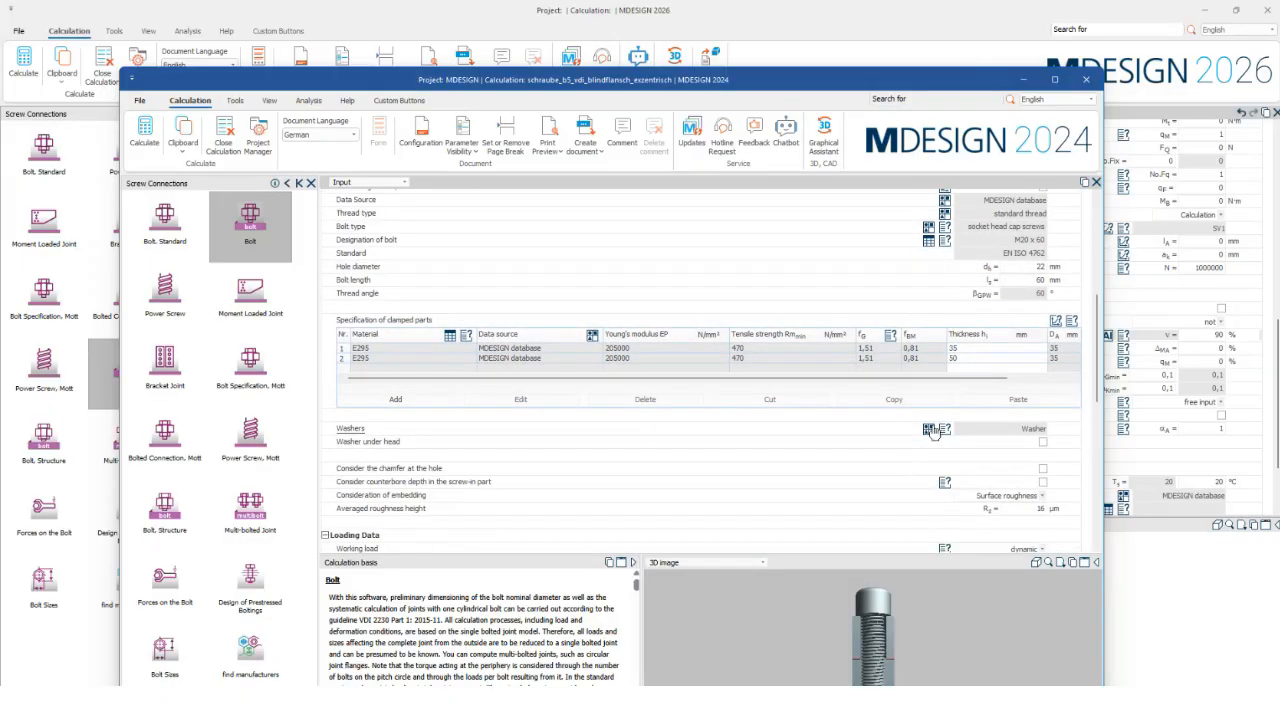
{"action": "scroll", "coordinate": [913, 463], "scroll_direction": "down", "scroll_amount": 6}
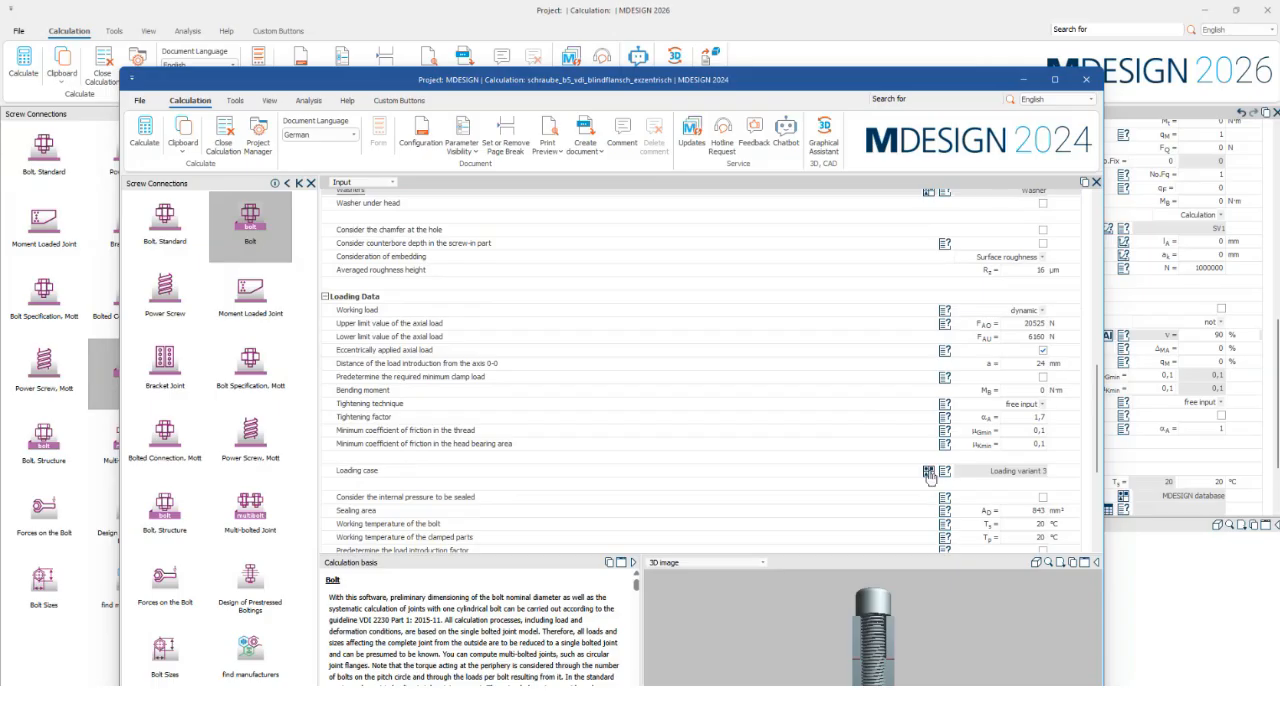
{"action": "left_click", "coordinate": [928, 471]}
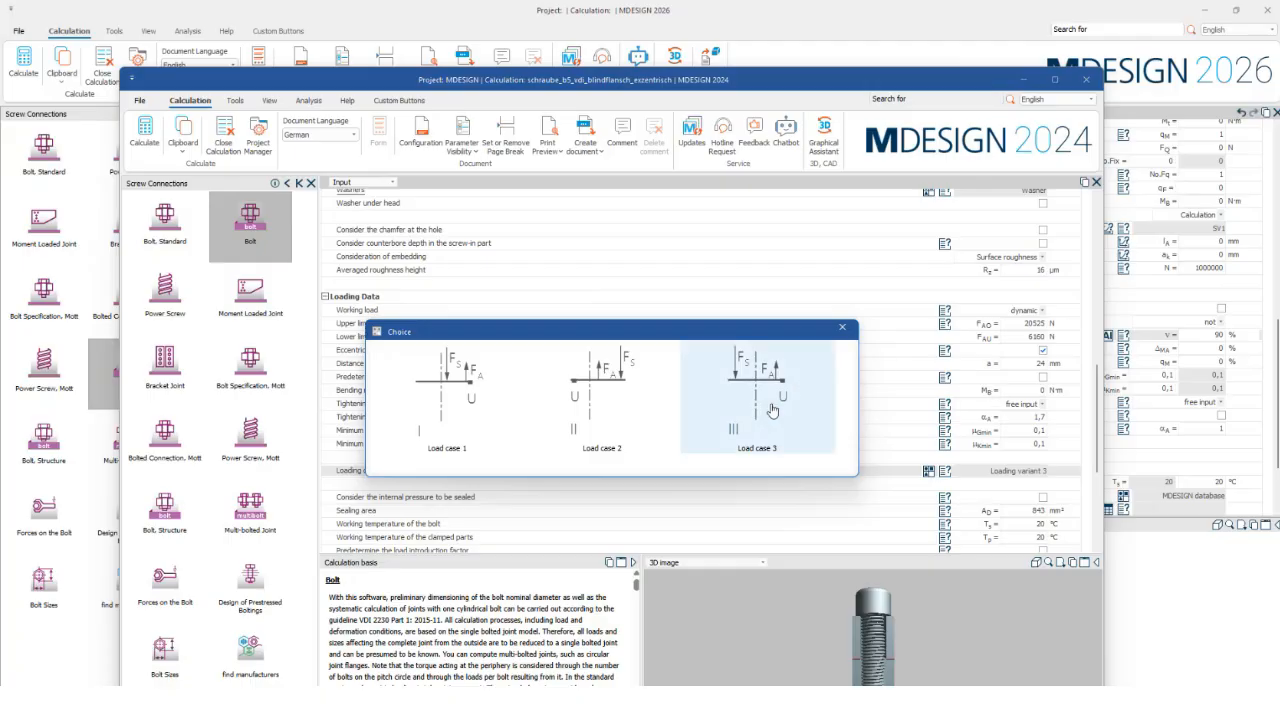
{"action": "left_click", "coordinate": [843, 329]}
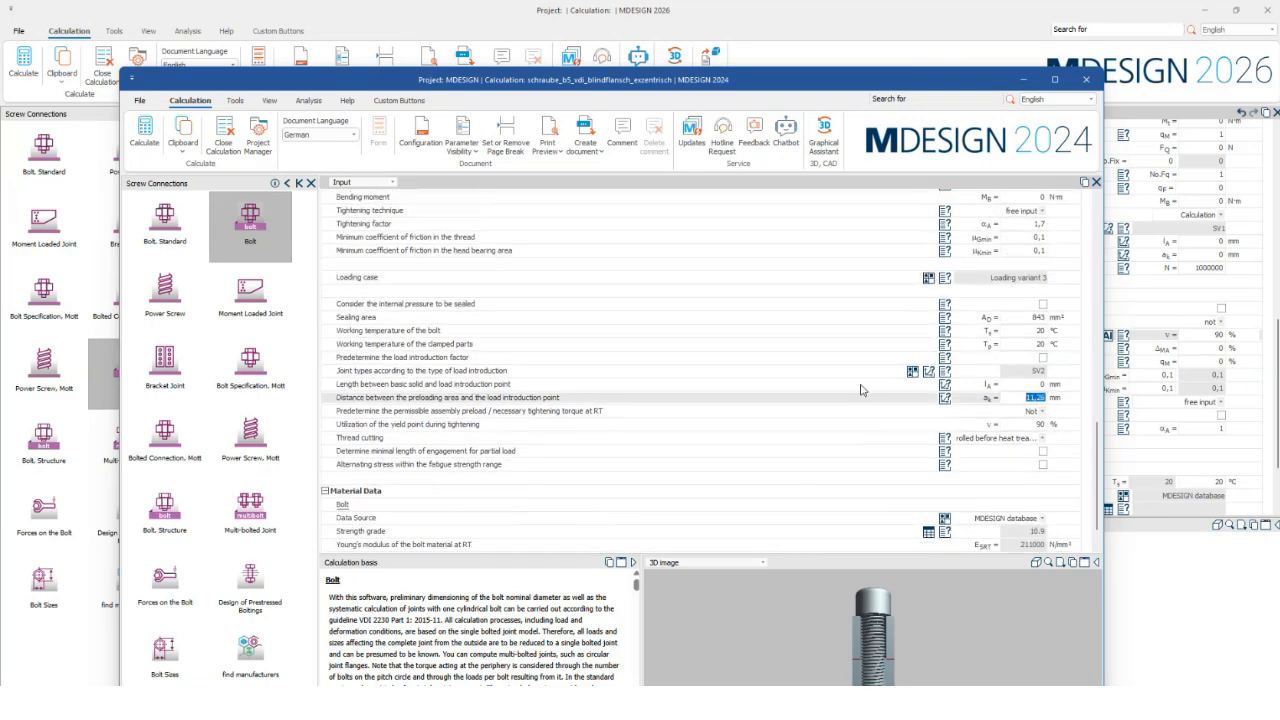
- View the joint types for load introduction, and enlarge the load introduction factor diagram for the distance between preloading area and load introduction point
{"action": "left_click", "coordinate": [913, 371]}
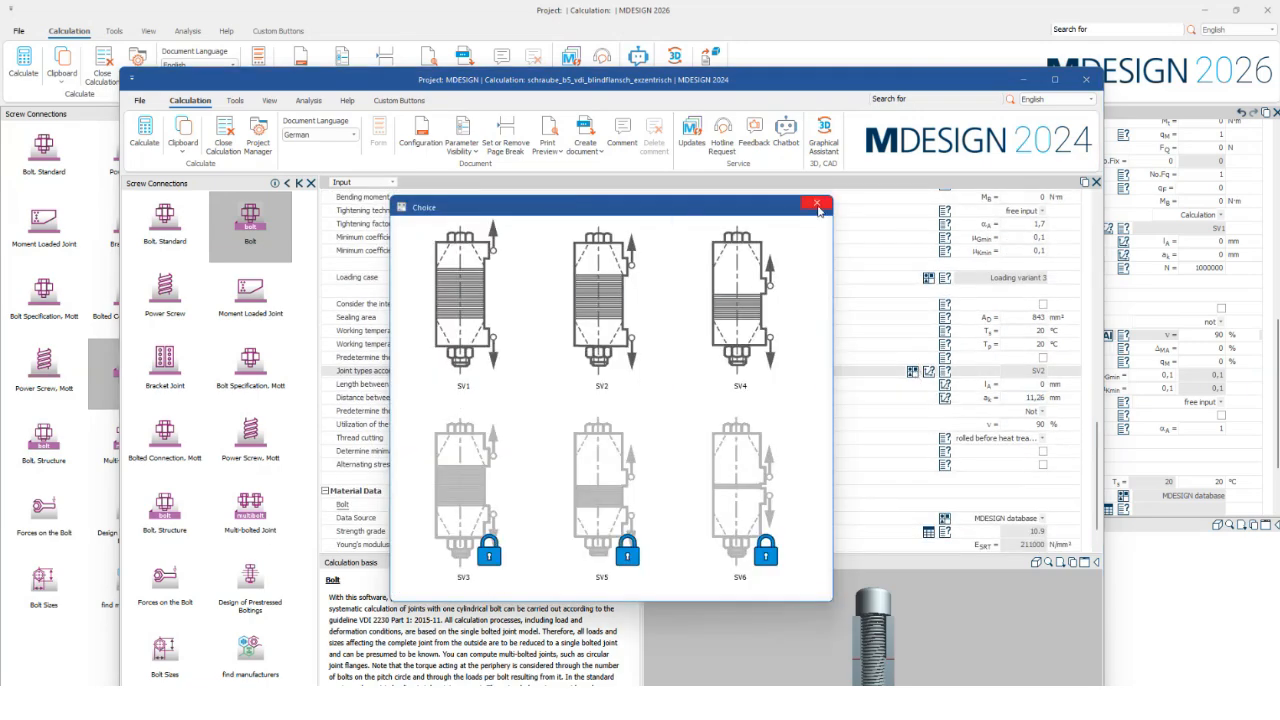
{"action": "left_click", "coordinate": [821, 211]}
{"action": "left_click", "coordinate": [959, 398]}
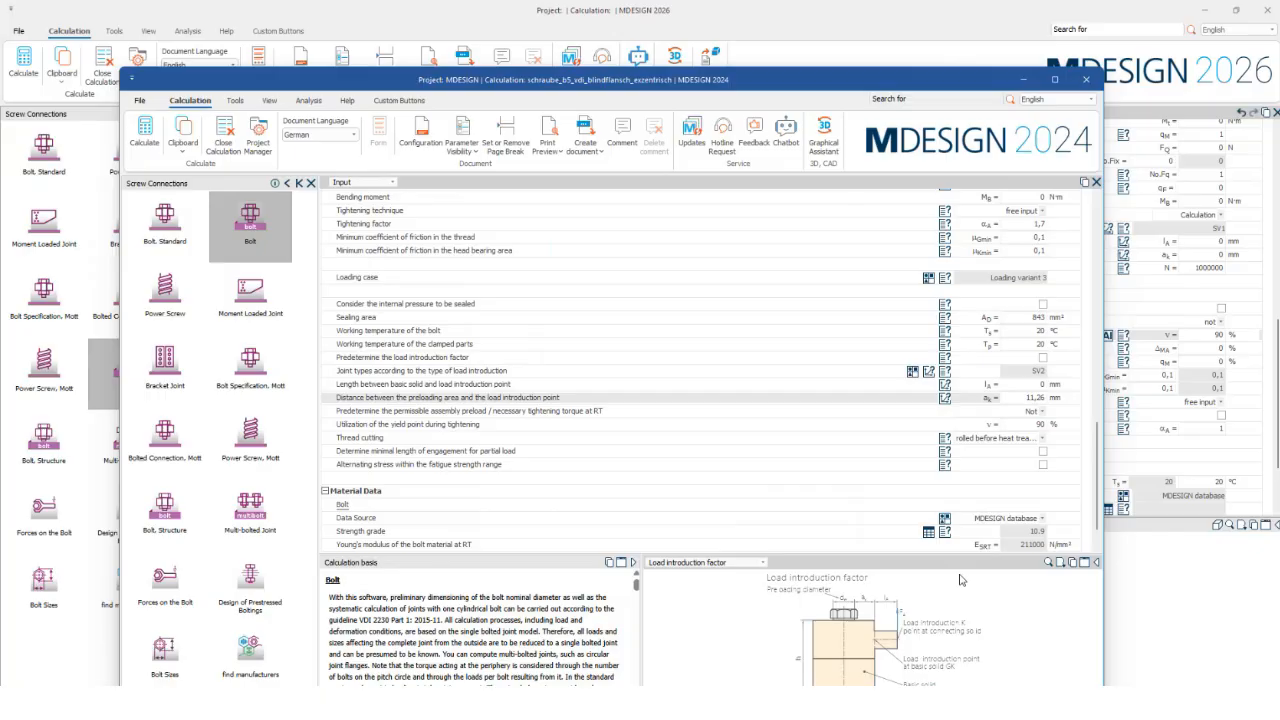
{"action": "left_click", "coordinate": [1084, 563]}
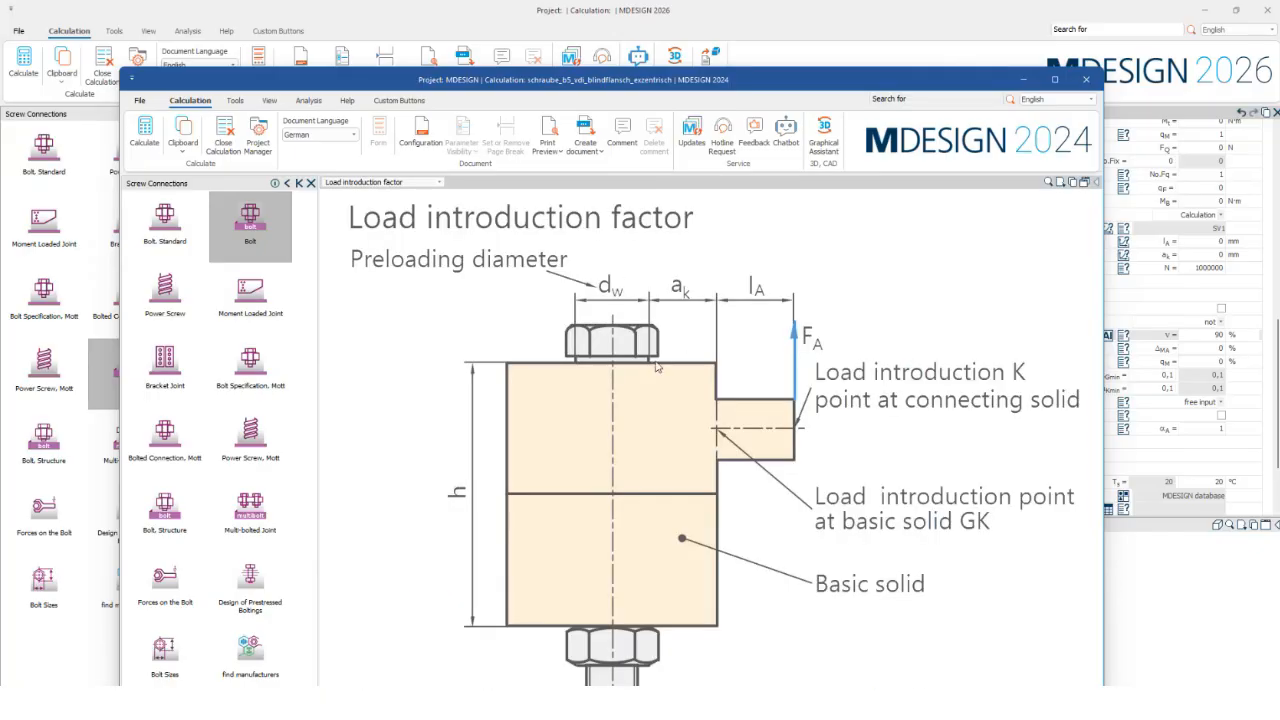
- Switch back to MDESIGN 2026, maximise the graphical assistant and add a rectangular plate as the first clamped part
{"action": "left_click", "coordinate": [1024, 82]}
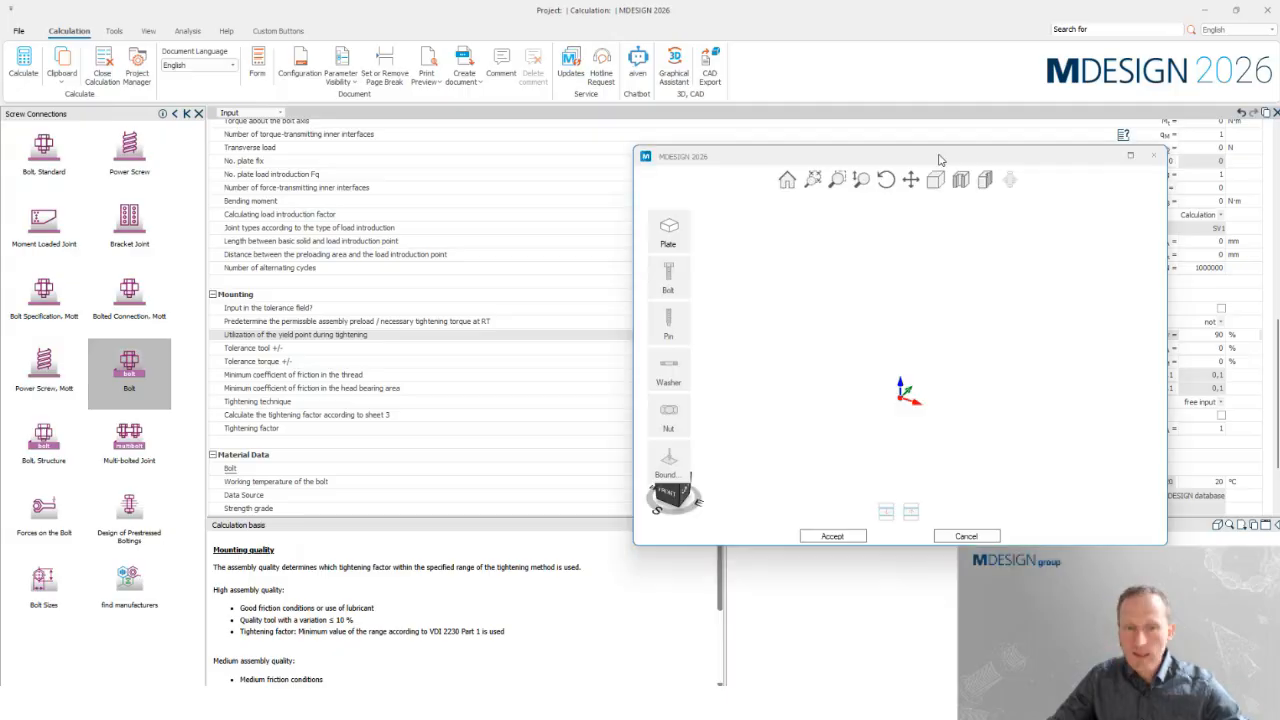
{"action": "left_click_drag", "start_coordinate": [938, 157], "coordinate": [637, 137]}
{"action": "double_click", "coordinate": [637, 137]}
{"action": "left_click", "coordinate": [32, 88]}
{"action": "left_click", "coordinate": [83, 90]}
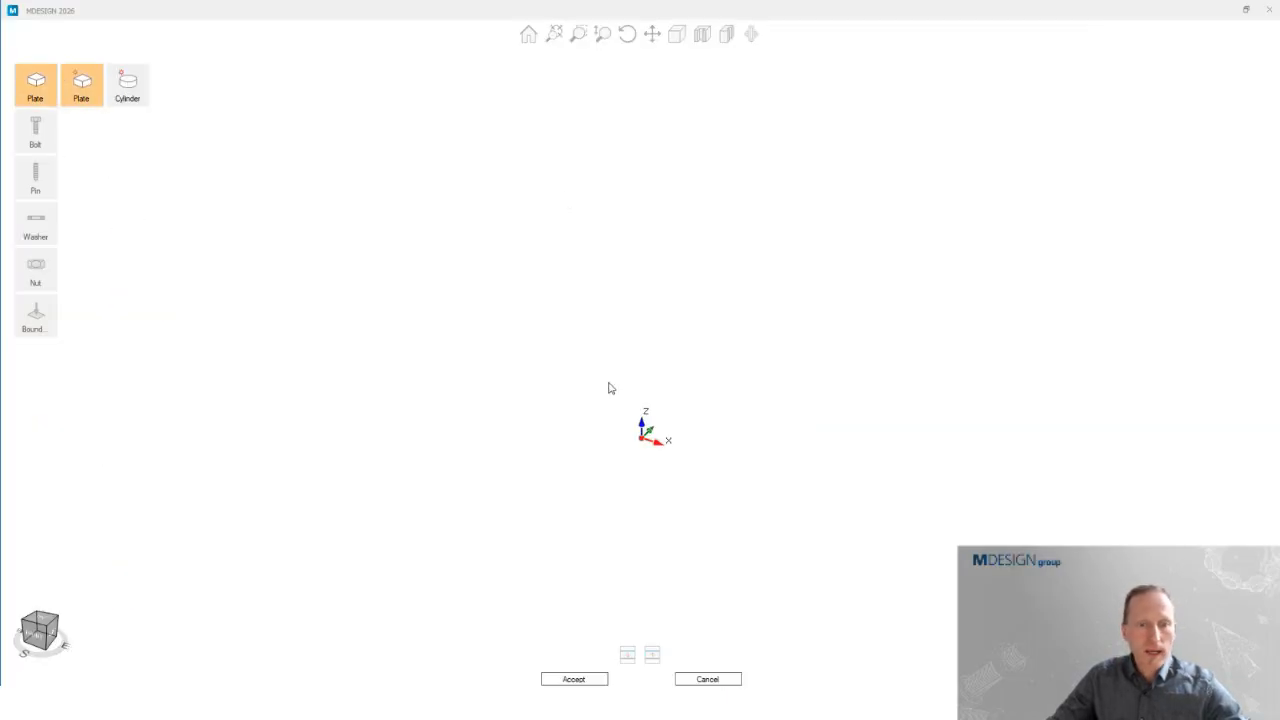
- Set the first plate's thickness to 35 mm, width to 36 mm, length to 42 mm and offset Δx to 3.5 mm
{"action": "left_click", "coordinate": [1162, 121]}
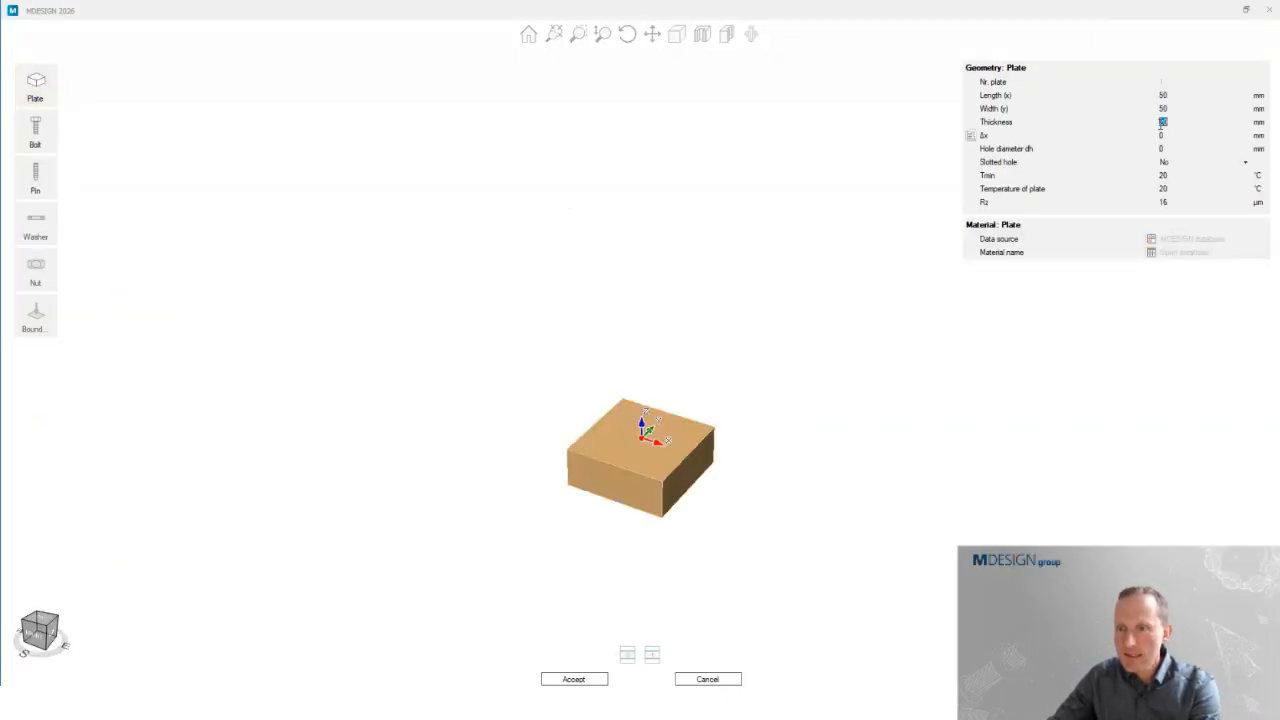
{"action": "type", "text": "35"}
{"action": "key", "text": "Return"}
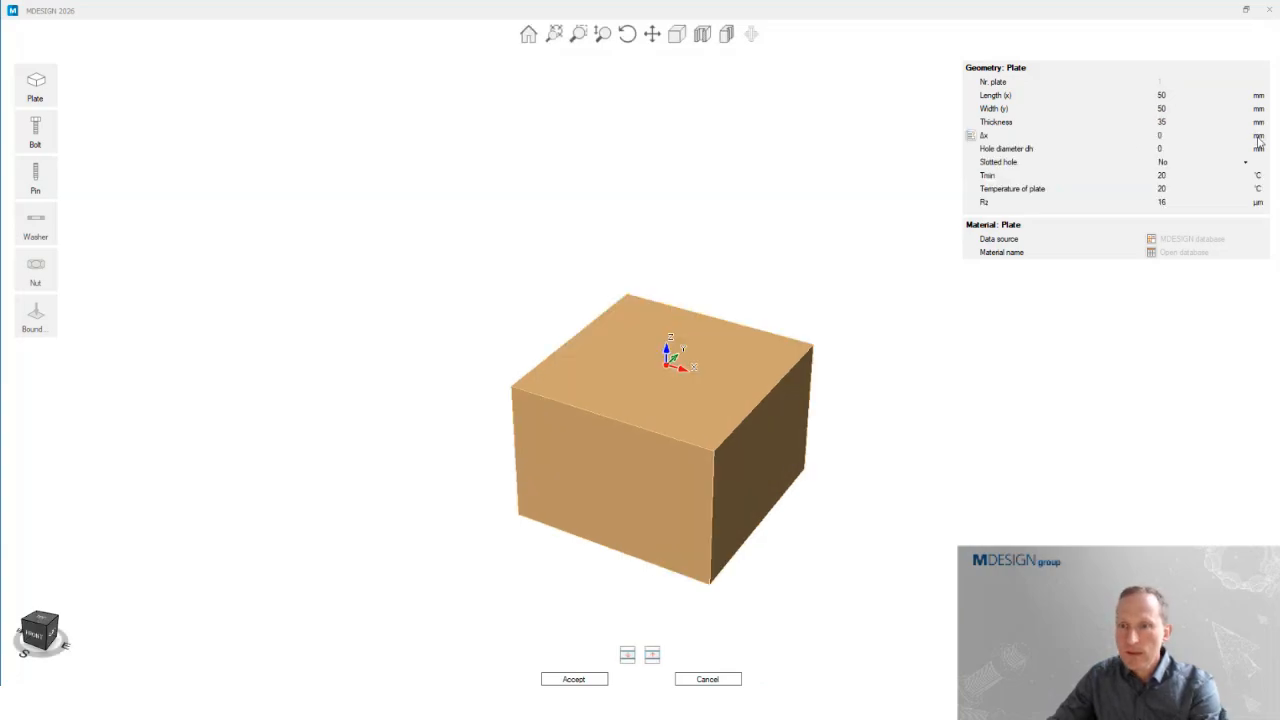
{"action": "left_click", "coordinate": [1162, 108]}
{"action": "type", "text": "36"}
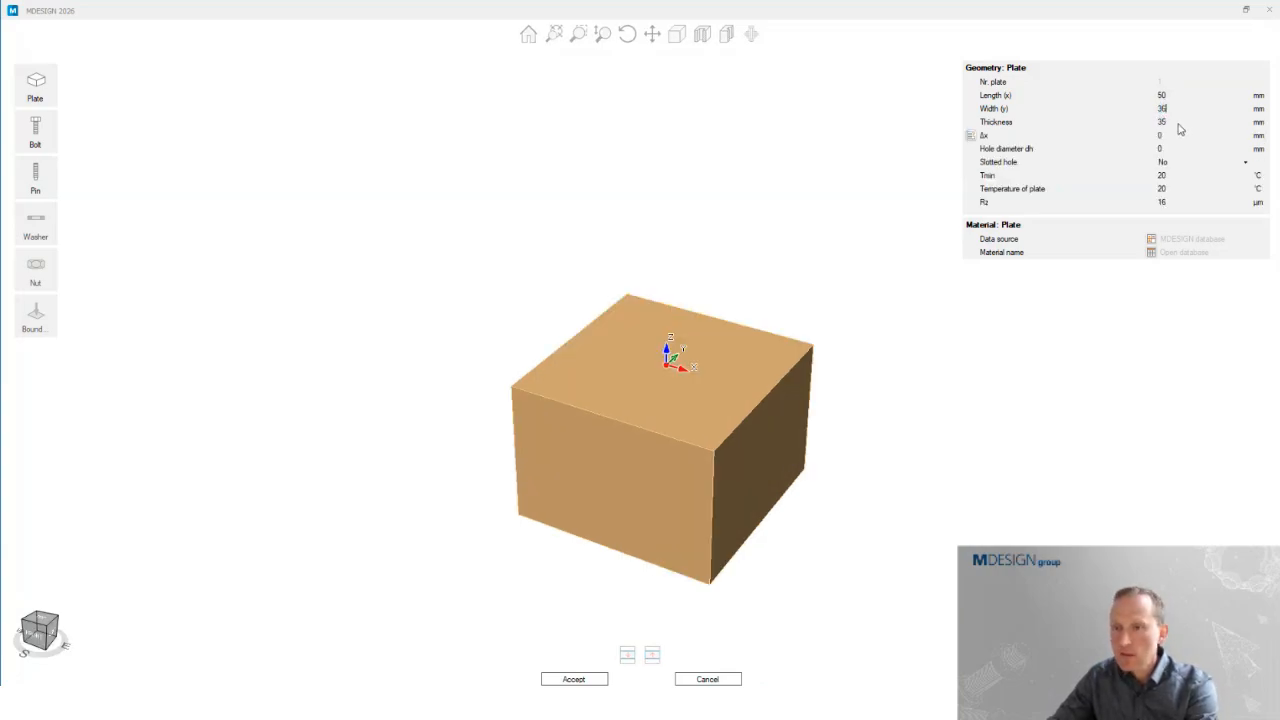
{"action": "left_click", "coordinate": [1163, 95]}
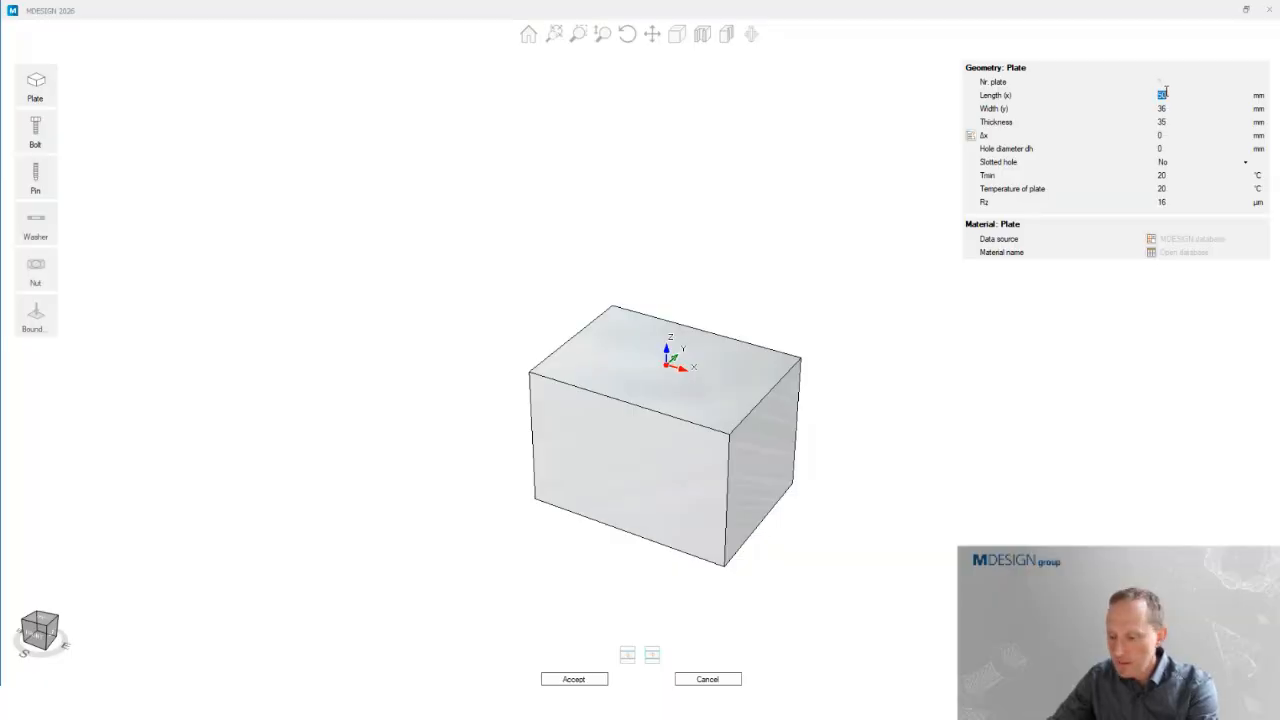
{"action": "type", "text": "42"}
{"action": "key", "text": "Return"}
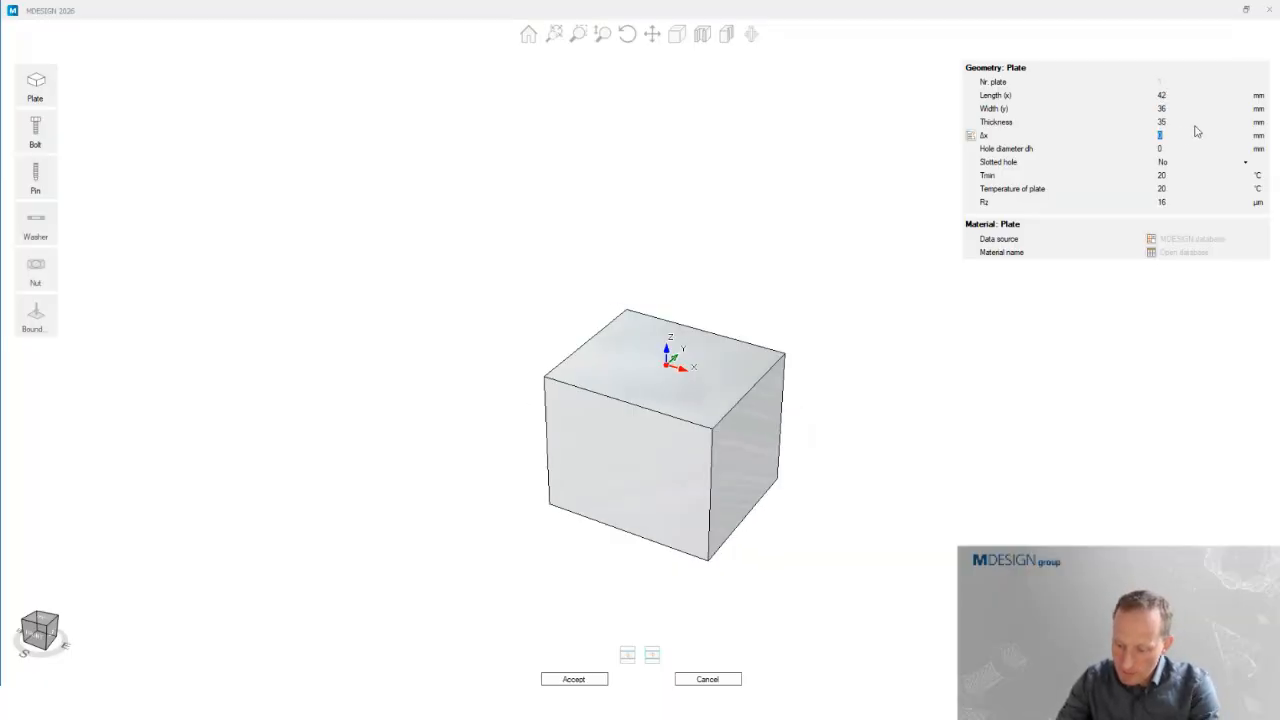
{"action": "type", "text": "3.5"}
- Add a second rectangular plate beneath the first and set its length to 35 mm
{"action": "scroll", "coordinate": [631, 400], "scroll_direction": "up", "scroll_amount": 3}
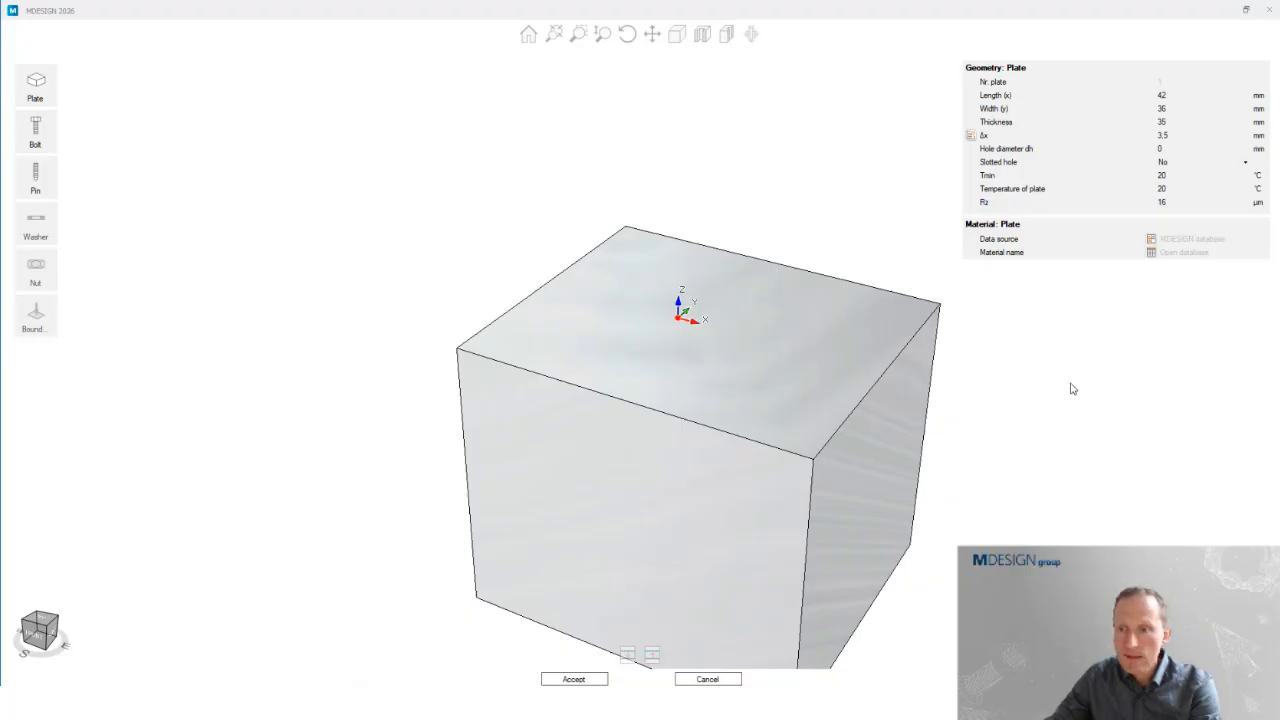
{"action": "scroll", "coordinate": [897, 363], "scroll_direction": "down", "scroll_amount": 4}
{"action": "left_click", "coordinate": [30, 95]}
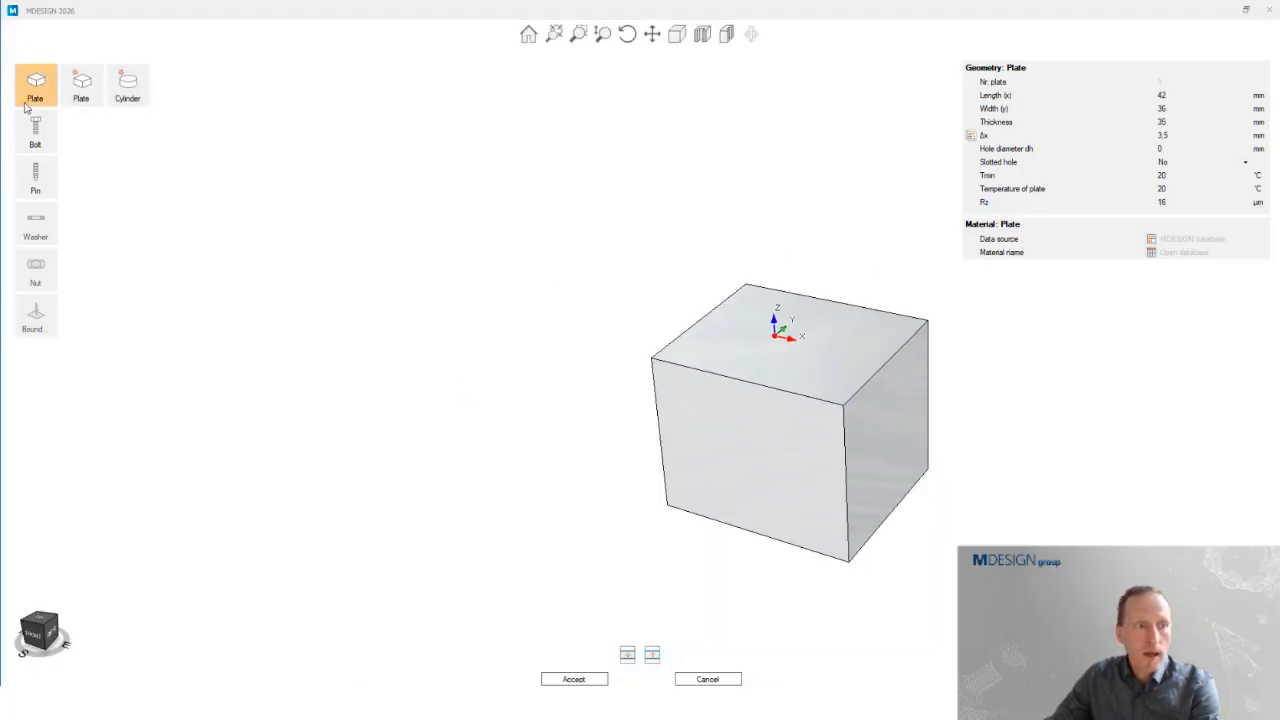
{"action": "left_click", "coordinate": [82, 88]}
{"action": "left_click", "coordinate": [784, 599]}
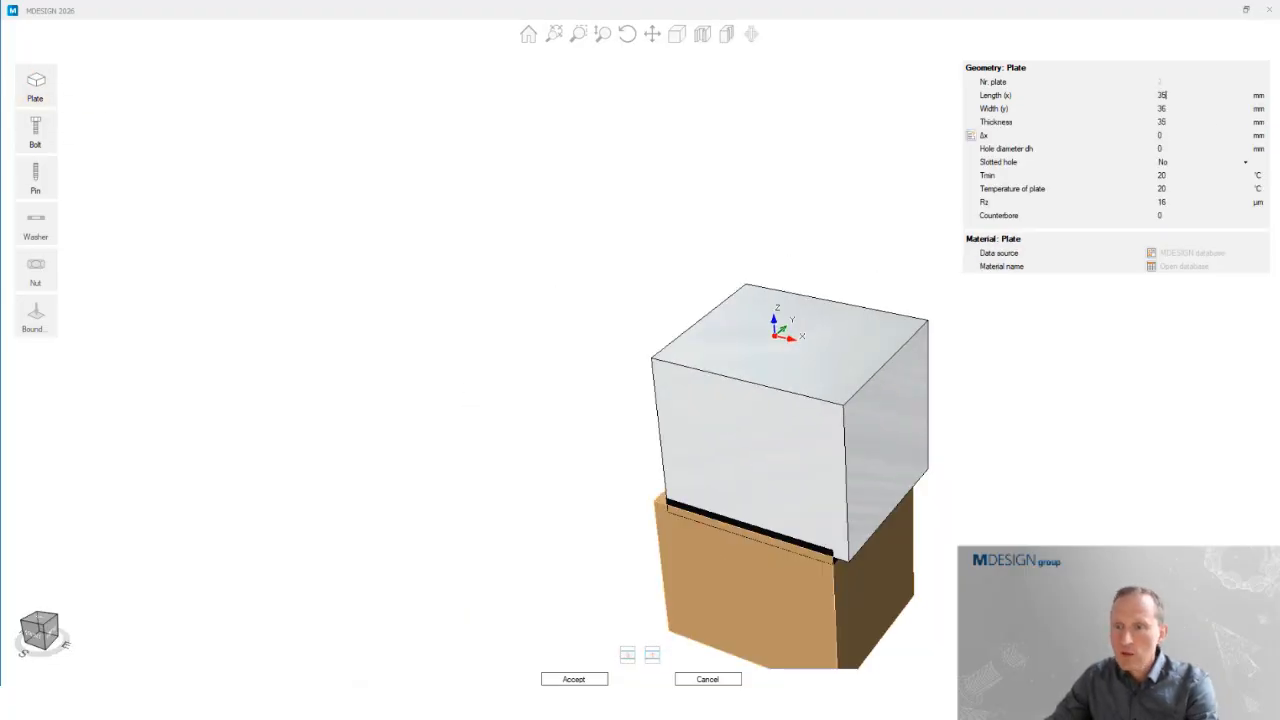
{"action": "left_click", "coordinate": [1160, 107]}
{"action": "scroll", "coordinate": [563, 477], "scroll_direction": "down", "scroll_amount": 3}
{"action": "left_click_drag", "start_coordinate": [563, 477], "coordinate": [250, 313]}
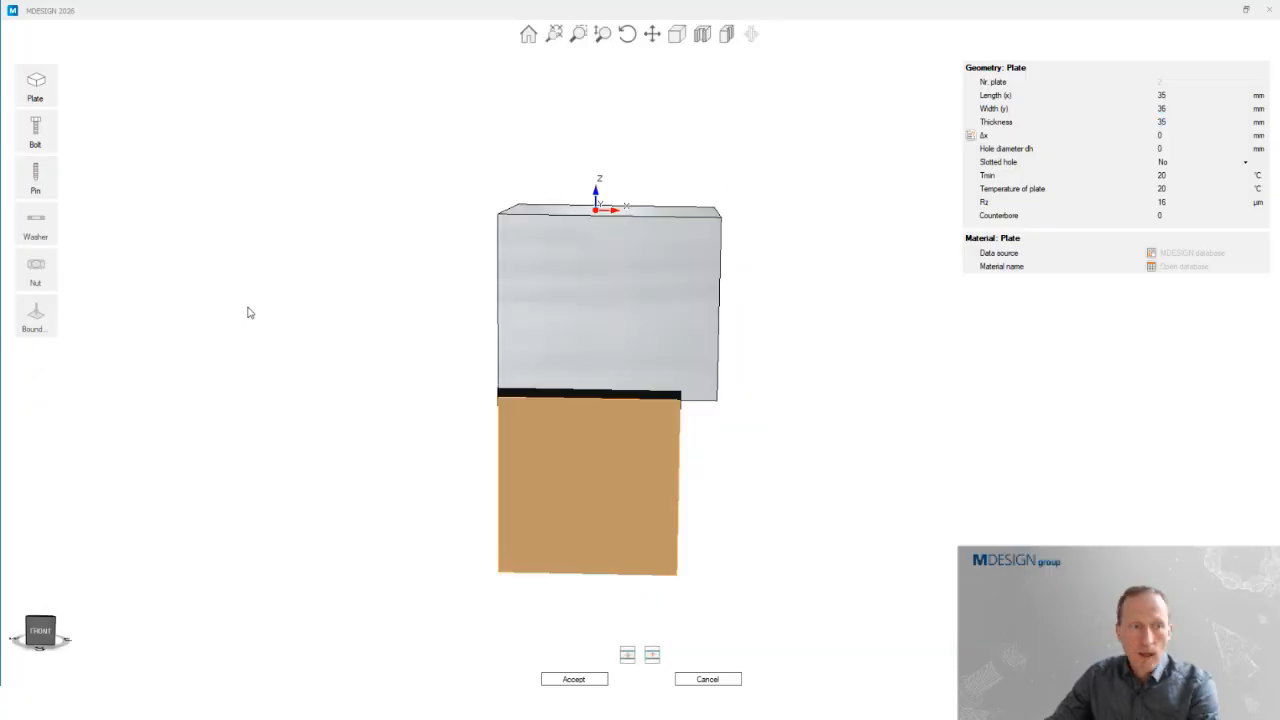
- Insert an M20 x 60 socket head cap screw to DIN EN ISO 4762 with standard thread through both plates
{"action": "left_click", "coordinate": [35, 130]}
{"action": "left_click", "coordinate": [219, 130]}
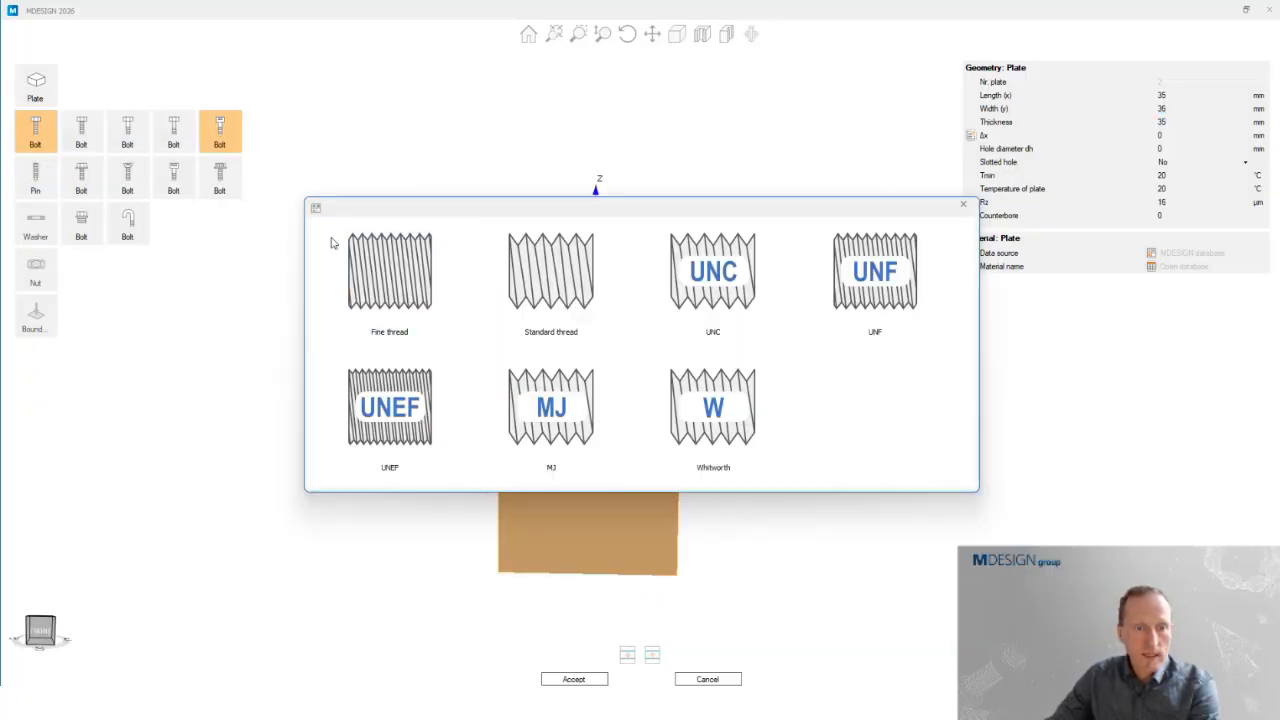
{"action": "left_click", "coordinate": [555, 271]}
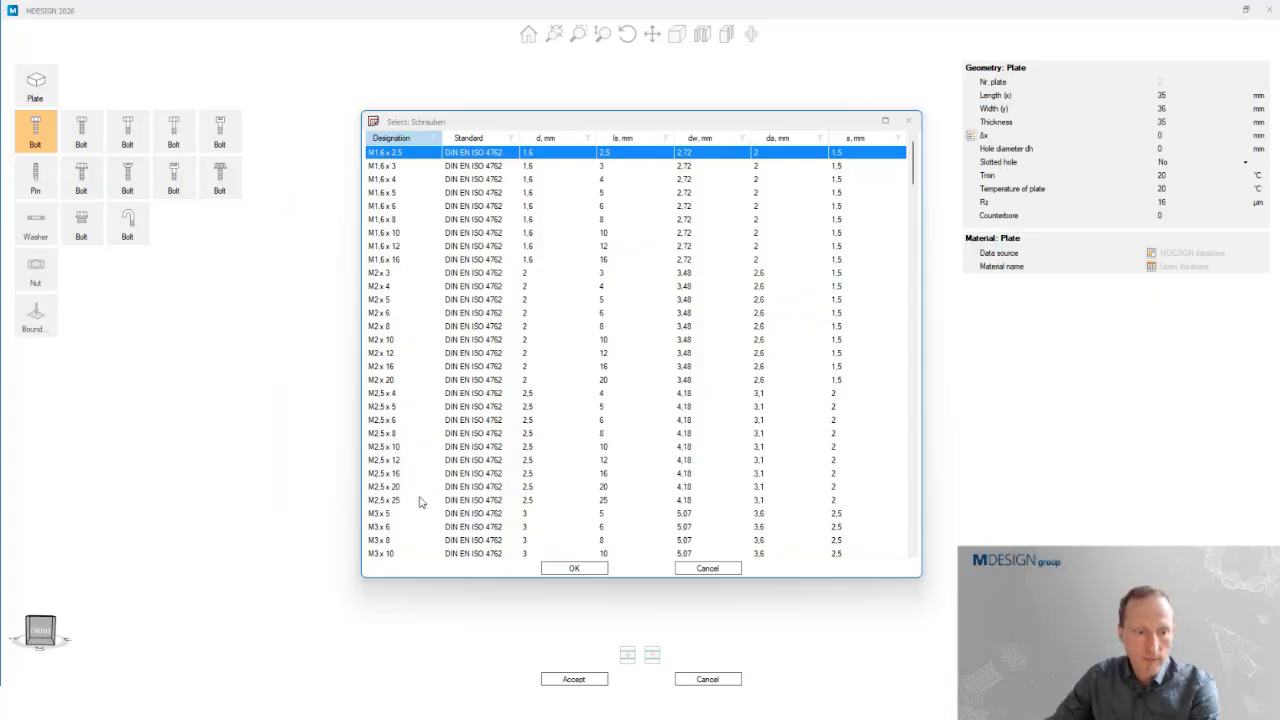
{"action": "scroll", "coordinate": [420, 502], "scroll_direction": "down", "scroll_amount": 20}
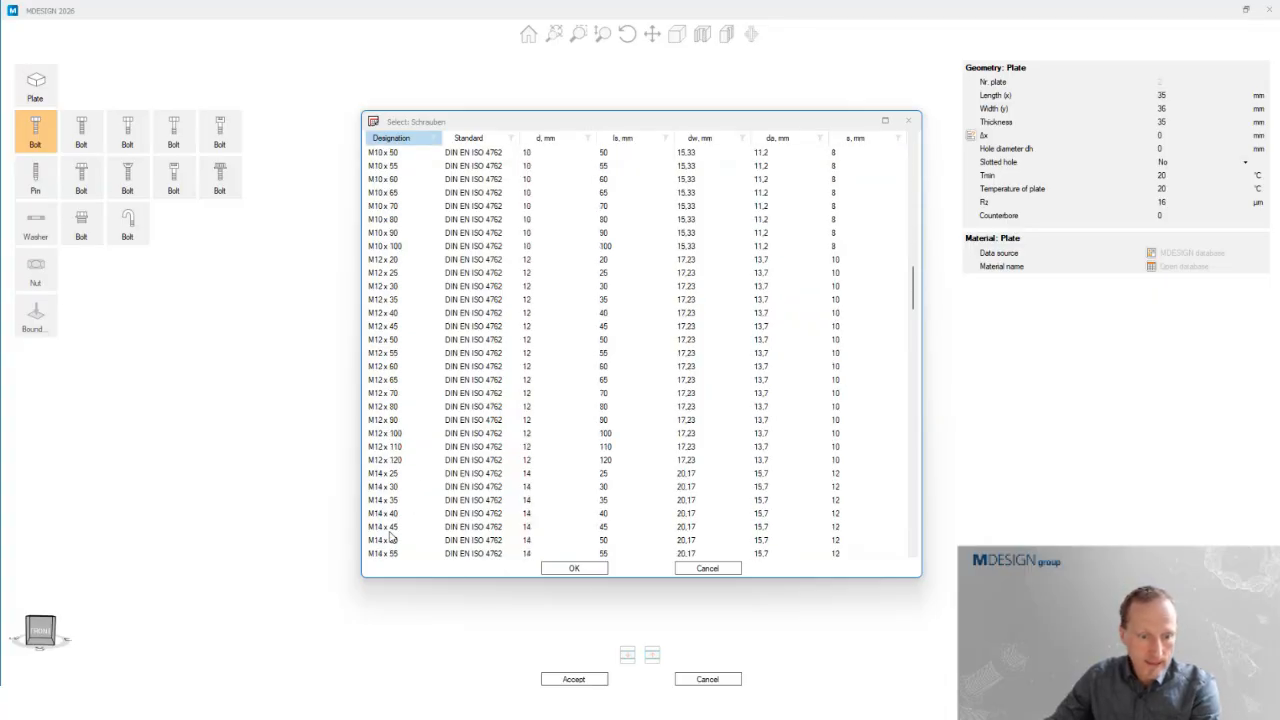
{"action": "scroll", "coordinate": [390, 536], "scroll_direction": "down", "scroll_amount": 16}
{"action": "double_click", "coordinate": [394, 395]}
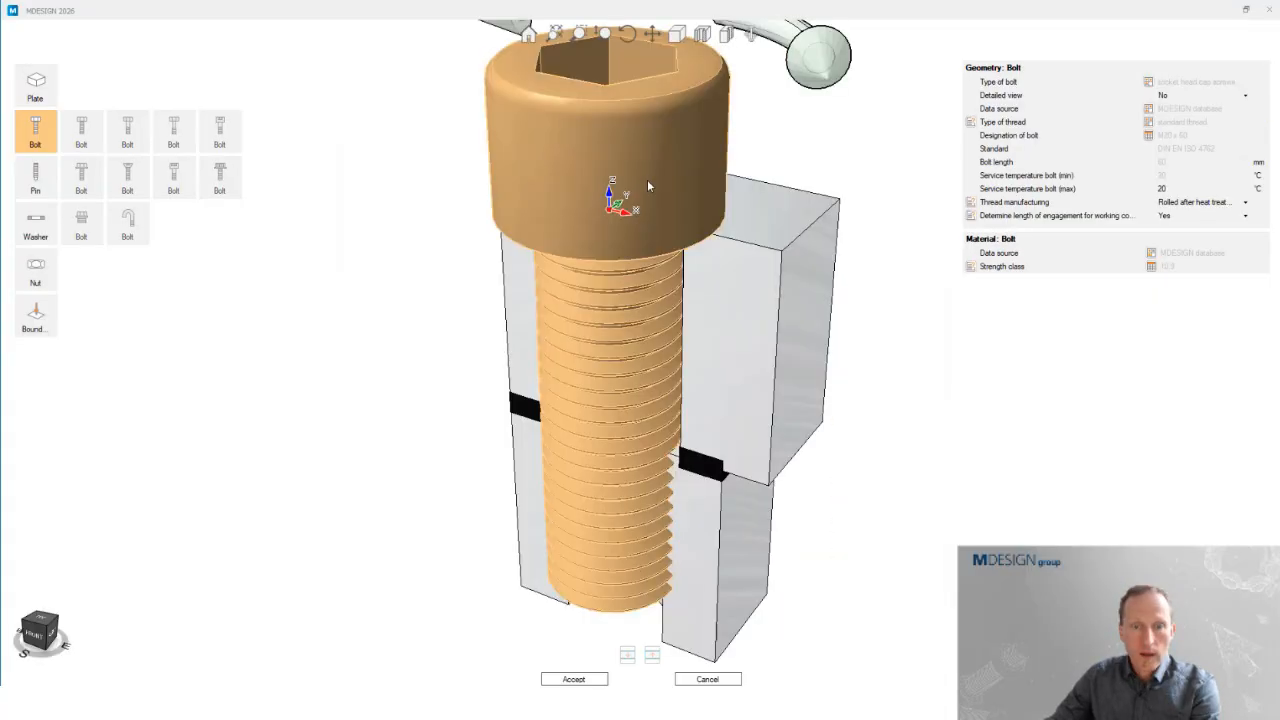
{"action": "scroll", "coordinate": [650, 188], "scroll_direction": "down", "scroll_amount": 4}
{"action": "left_click_drag", "start_coordinate": [654, 300], "coordinate": [690, 280]}
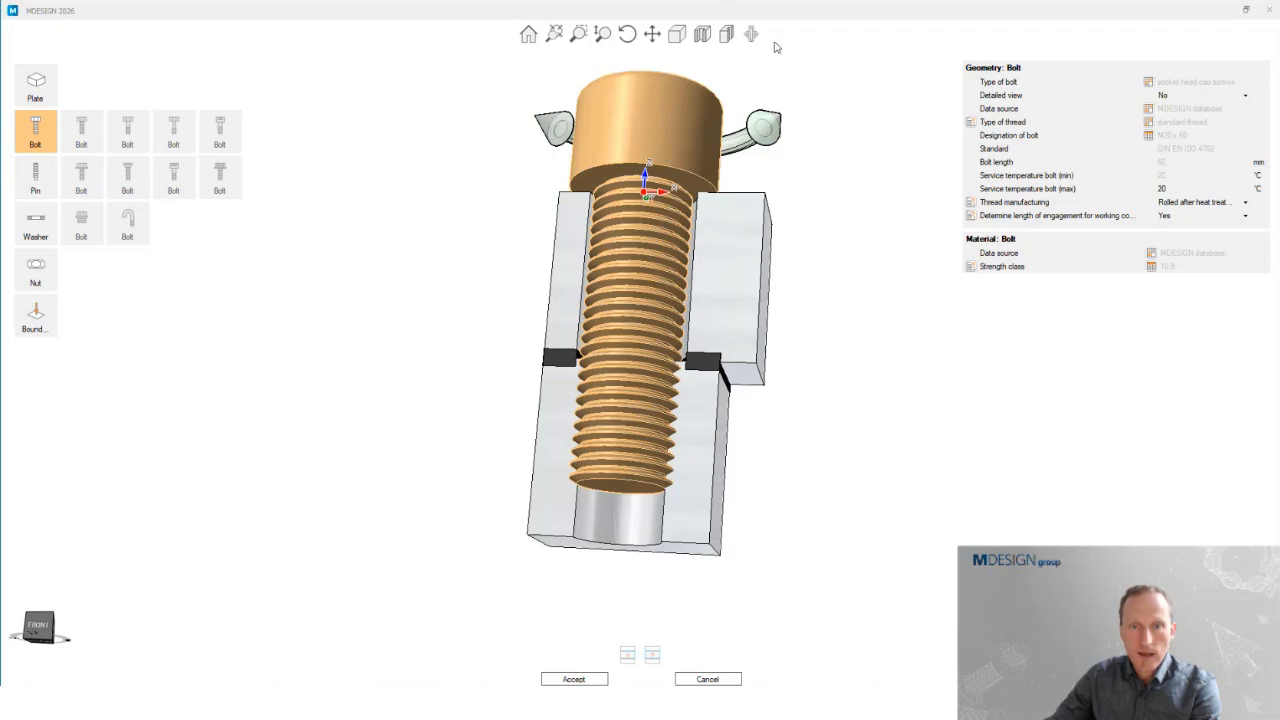
- Display the deformation body around the bolt and examine its shape in both plates from several angles
{"action": "left_click", "coordinate": [751, 34]}
{"action": "left_click_drag", "start_coordinate": [566, 385], "coordinate": [600, 372]}
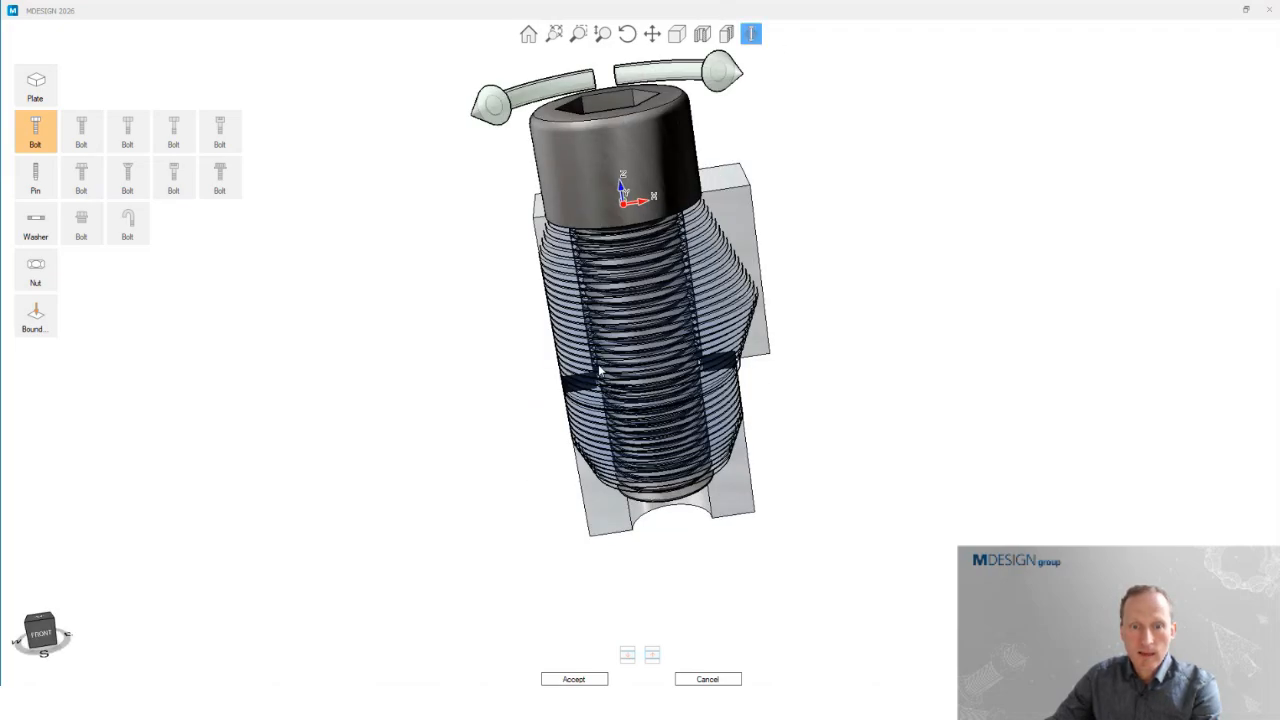
{"action": "scroll", "coordinate": [528, 323], "scroll_direction": "up", "scroll_amount": 4}
{"action": "left_click_drag", "start_coordinate": [595, 446], "coordinate": [477, 466]}
{"action": "scroll", "coordinate": [662, 430], "scroll_direction": "down", "scroll_amount": 3}
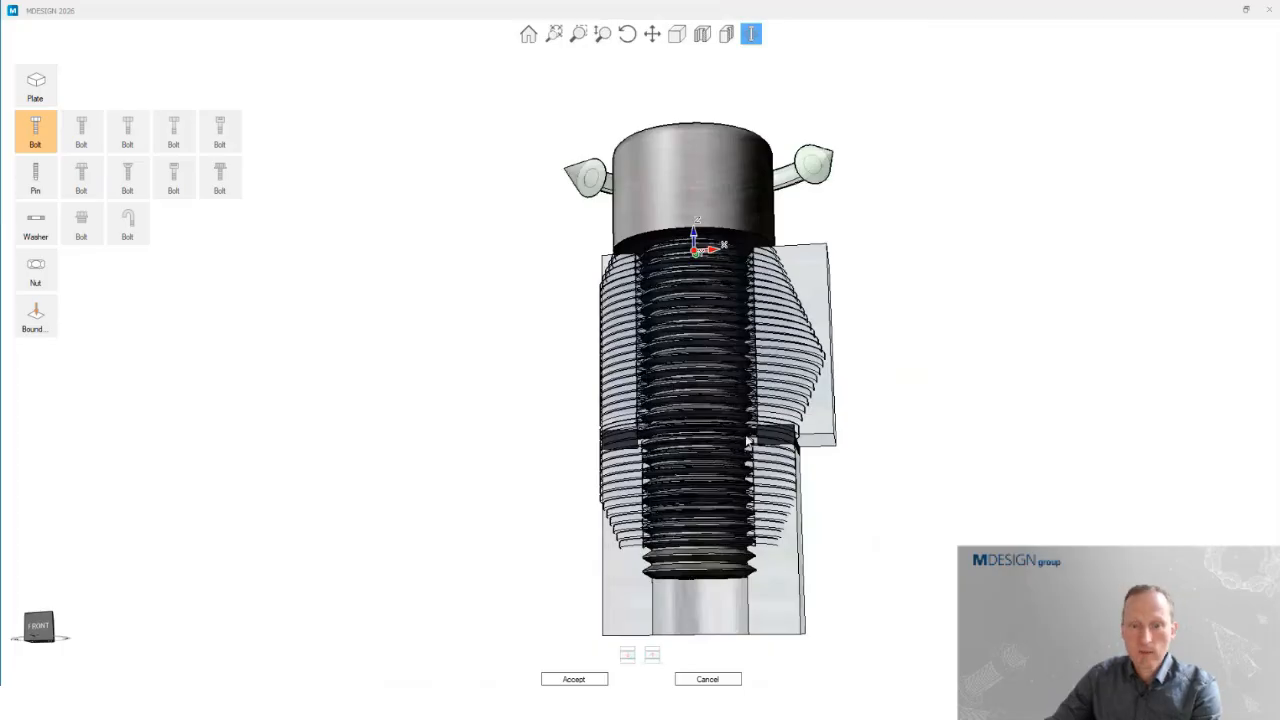
{"action": "scroll", "coordinate": [692, 426], "scroll_direction": "down", "scroll_amount": 1}
{"action": "left_click_drag", "start_coordinate": [867, 526], "coordinate": [912, 277]}
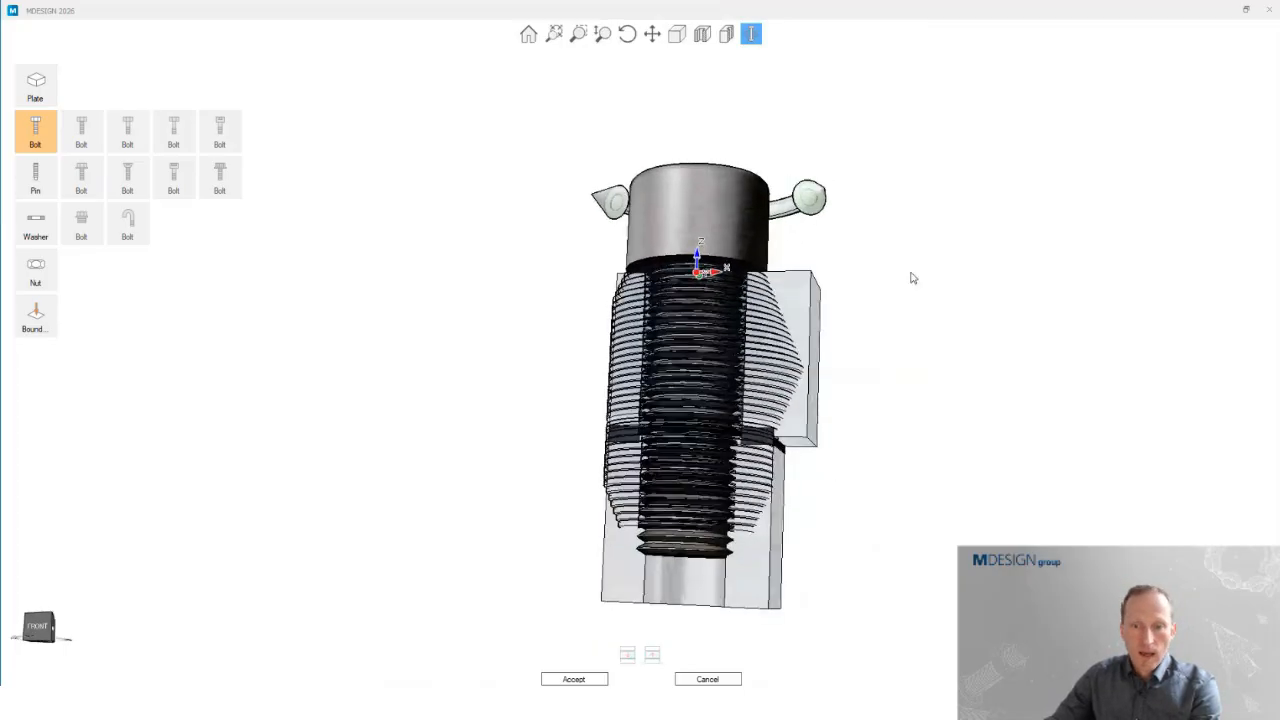
- Apply an axial force with an upper value of 20000 N to the first plate's side and make its service load dynamic
{"action": "left_click", "coordinate": [817, 293]}
{"action": "left_click_drag", "start_coordinate": [787, 300], "coordinate": [841, 322]}
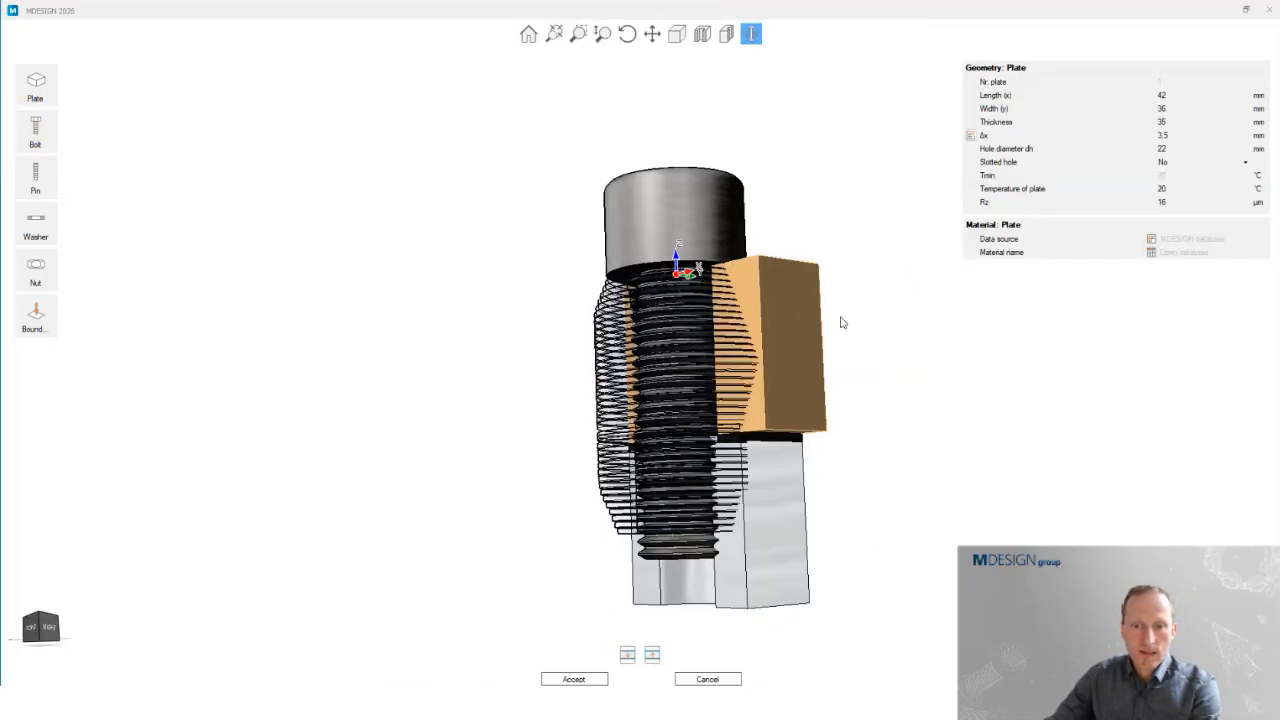
{"action": "left_click", "coordinate": [35, 318]}
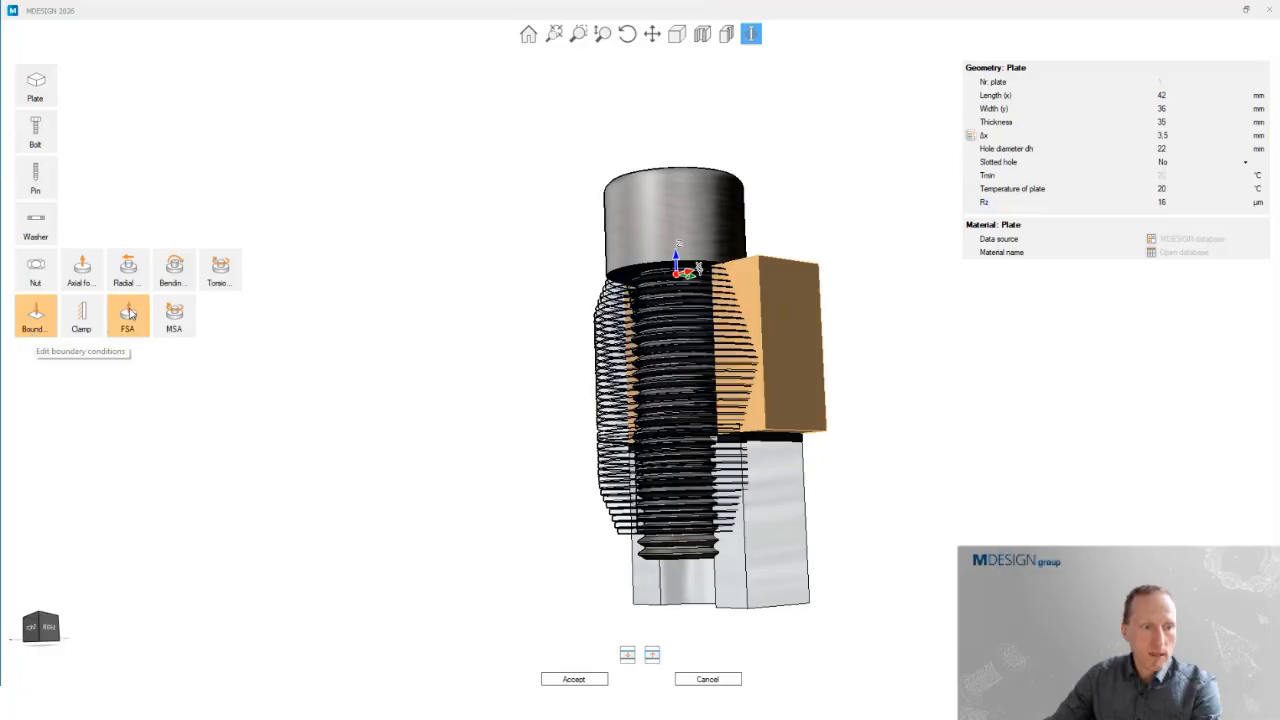
{"action": "left_click", "coordinate": [80, 271]}
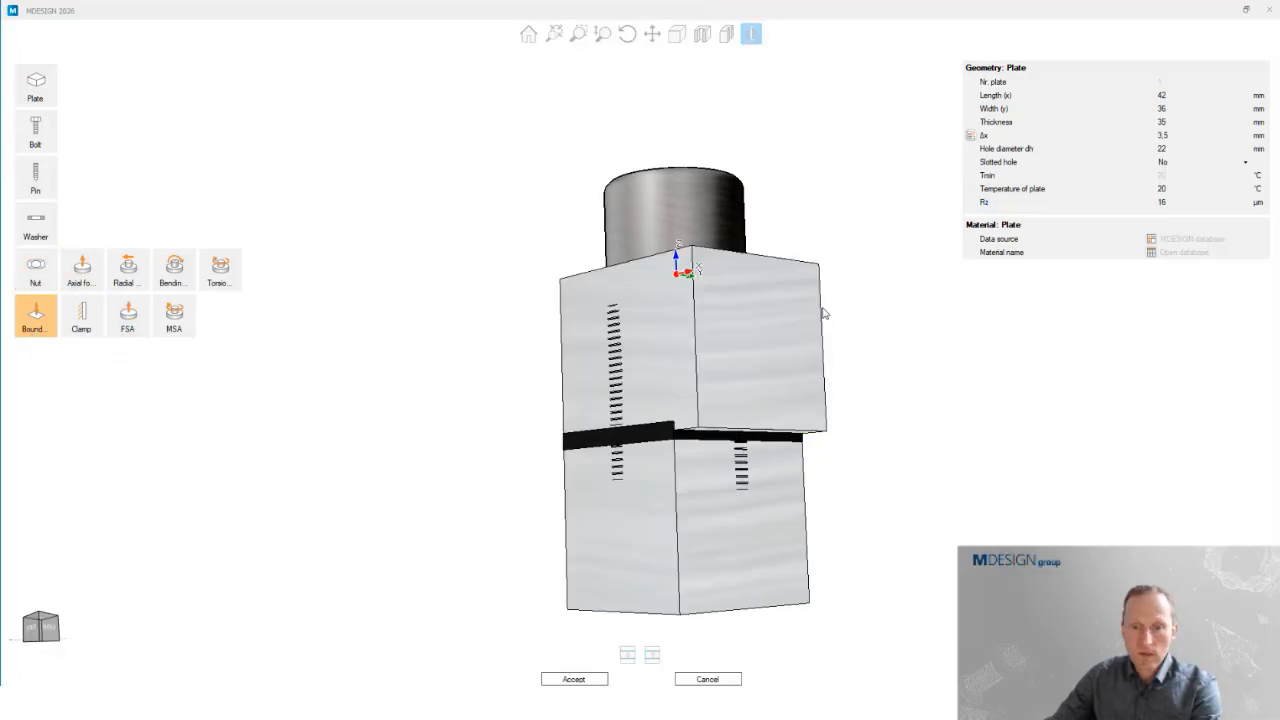
{"action": "left_click", "coordinate": [765, 315]}
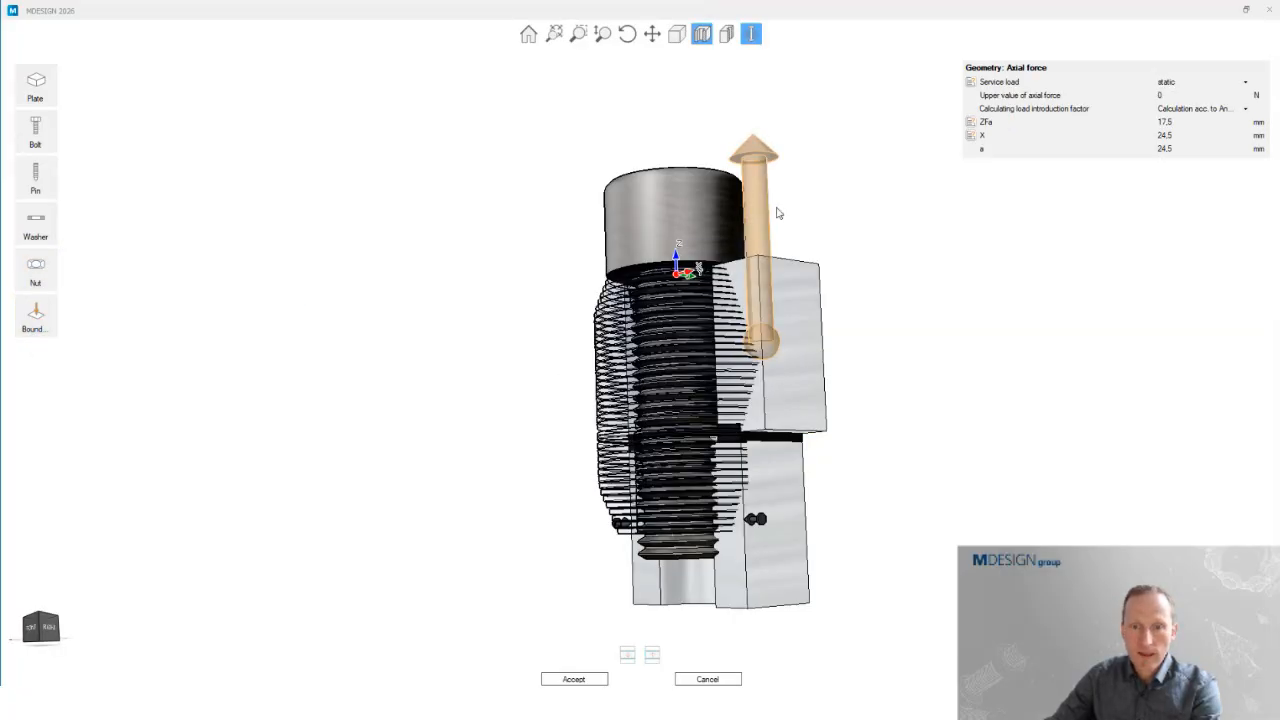
{"action": "left_click", "coordinate": [1171, 95]}
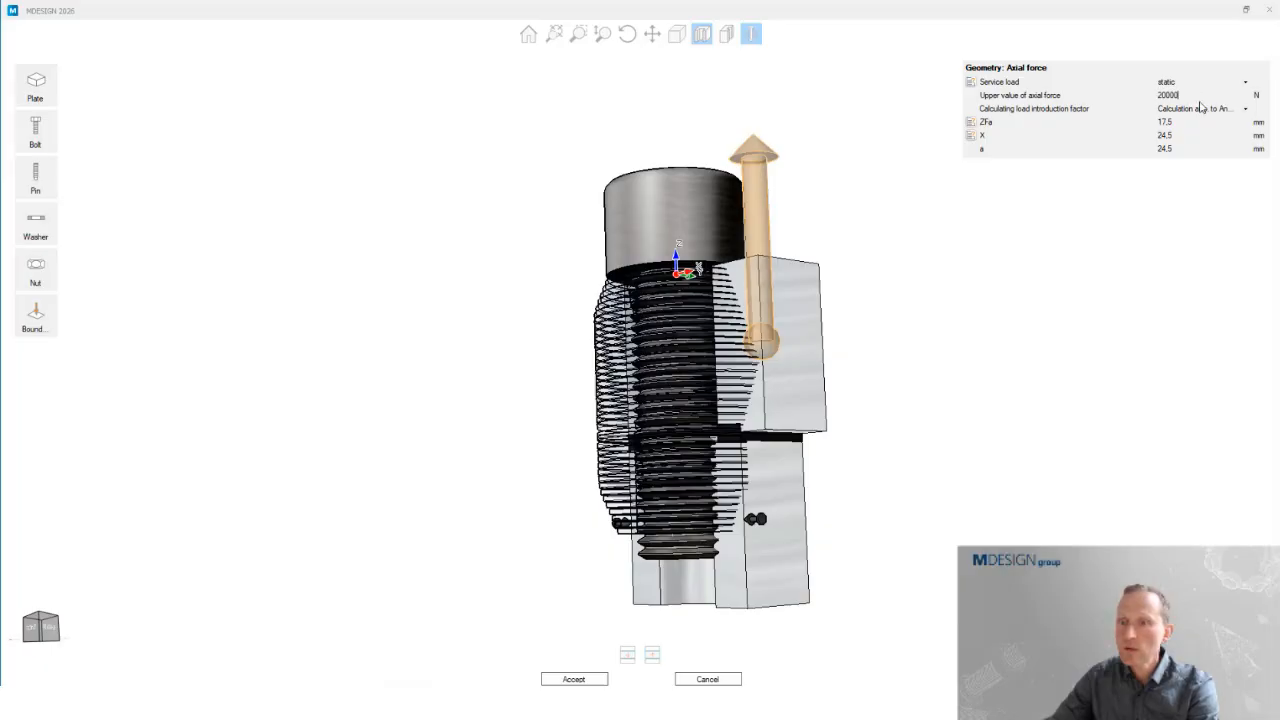
{"action": "left_click", "coordinate": [1172, 85]}
{"action": "left_click", "coordinate": [1173, 83]}
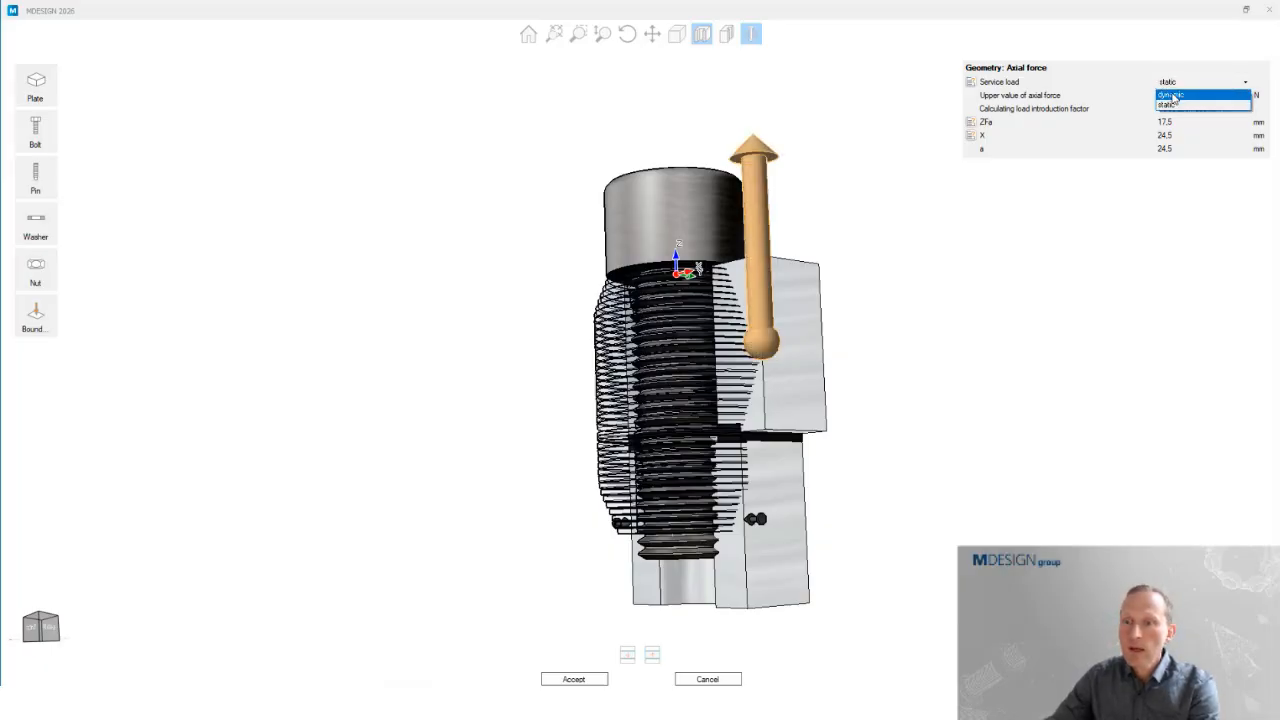
{"action": "left_click", "coordinate": [1174, 101]}
- Set the load introduction factor method of the axial force to Calculation and its distance a to 24 mm
{"action": "left_click", "coordinate": [1205, 110]}
{"action": "left_click", "coordinate": [1205, 110]}
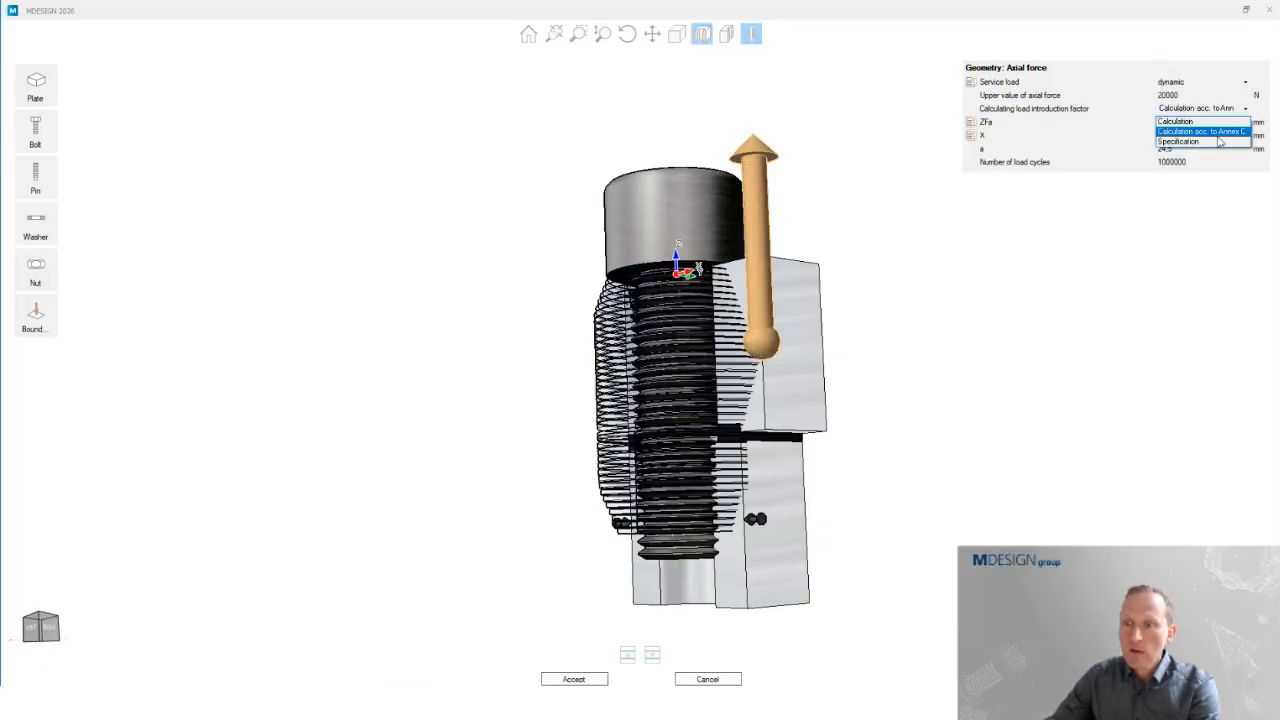
{"action": "left_click", "coordinate": [1200, 121]}
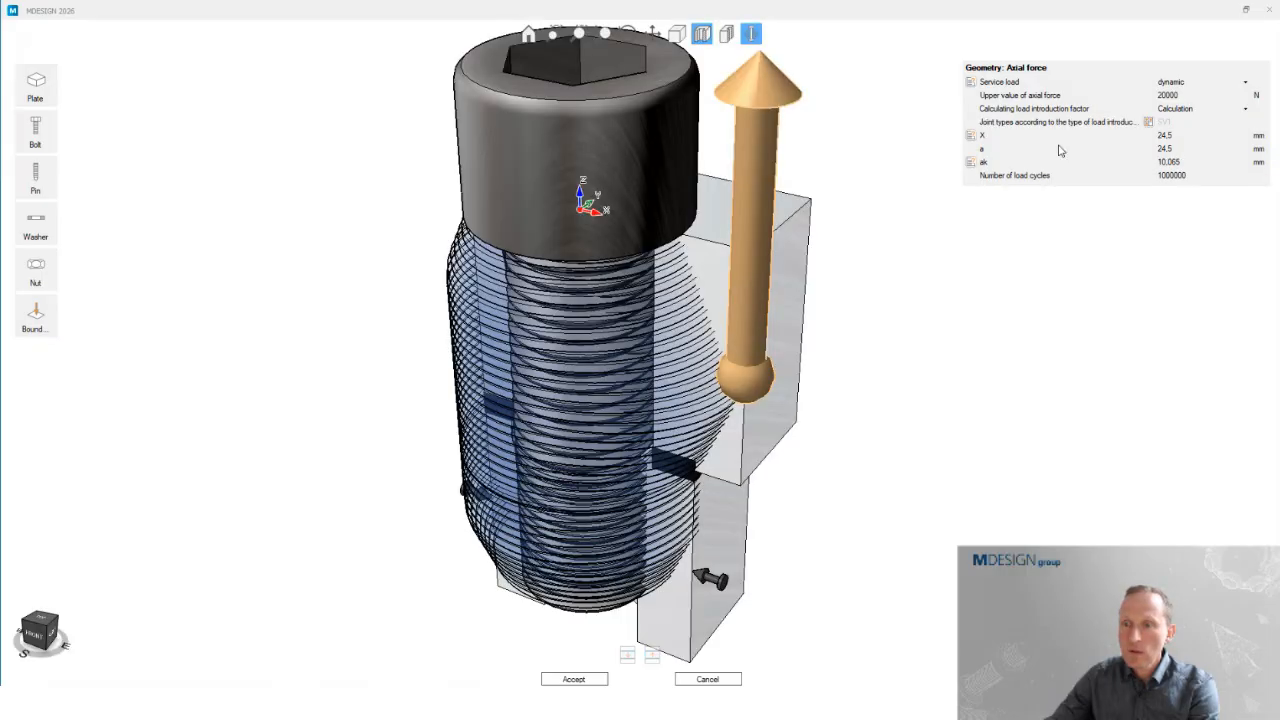
{"action": "left_click", "coordinate": [1165, 148]}
{"action": "type", "text": "24"}
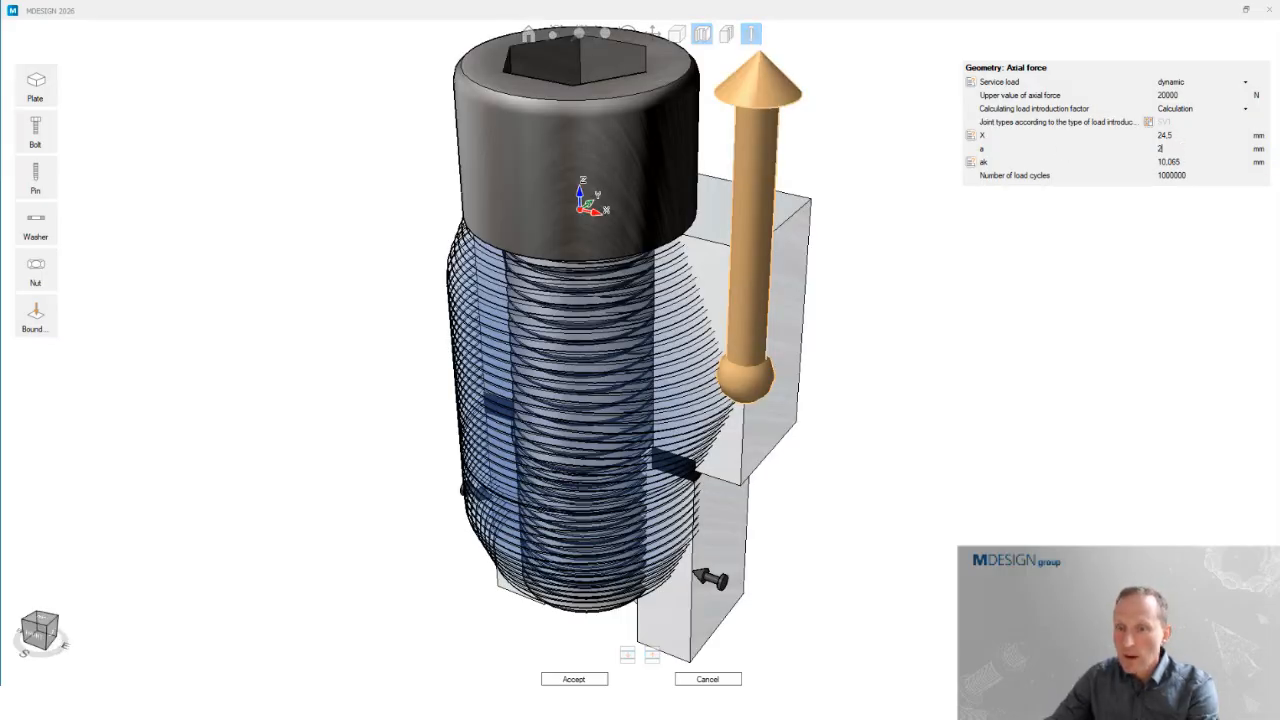
{"action": "key", "text": "Return"}
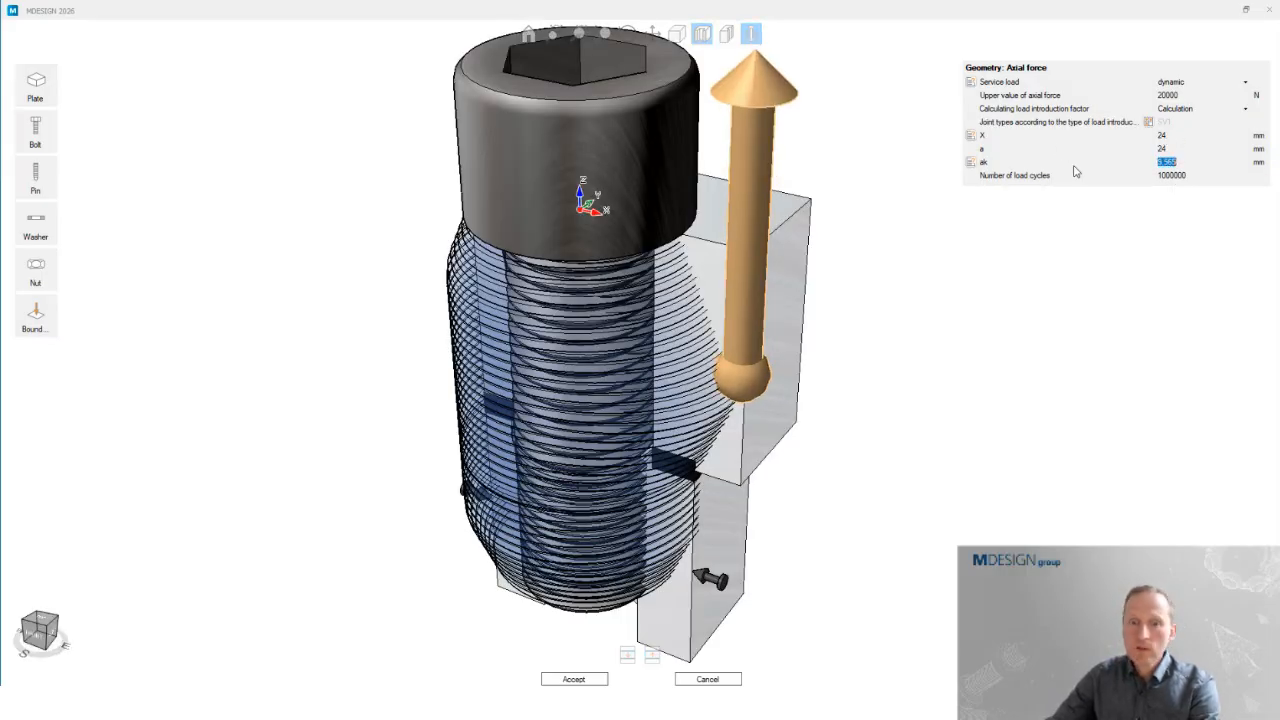
- Inspect the axial force and the second plate, and accept the joint model into the bolt calculation without saving the calculation data
{"action": "scroll", "coordinate": [610, 300], "scroll_direction": "down", "scroll_amount": 3}
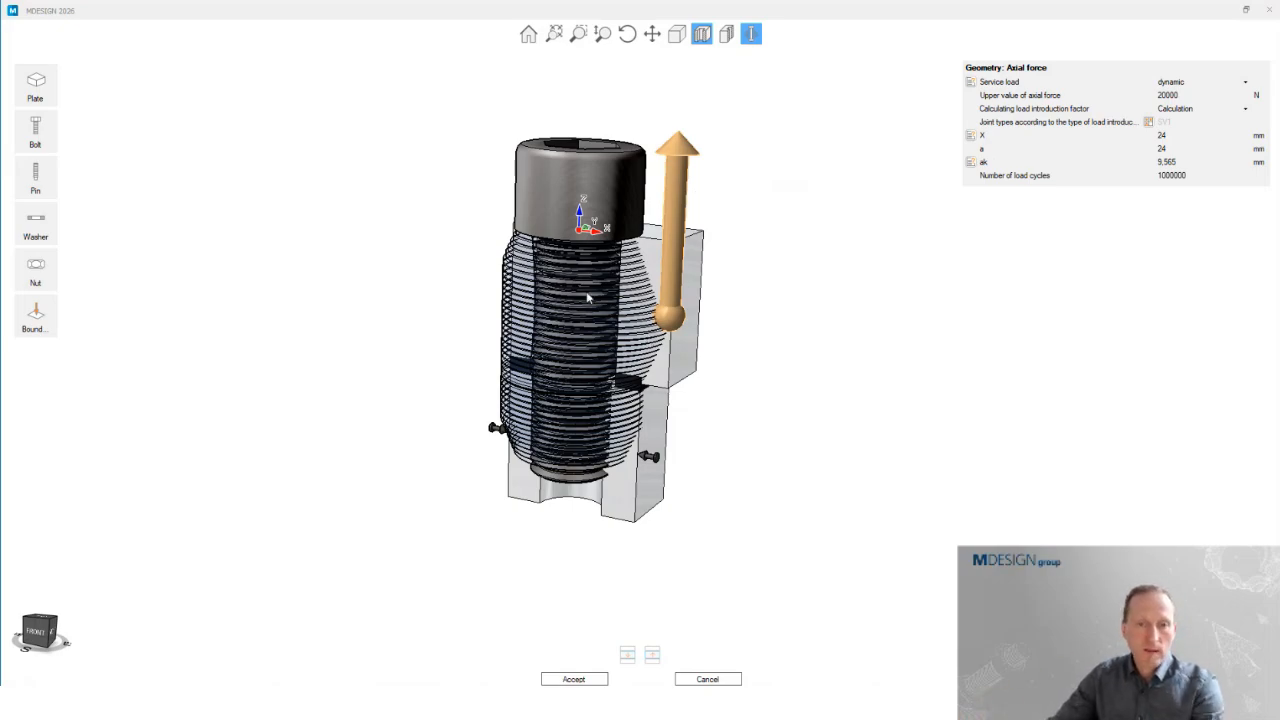
{"action": "scroll", "coordinate": [676, 316], "scroll_direction": "up", "scroll_amount": 3}
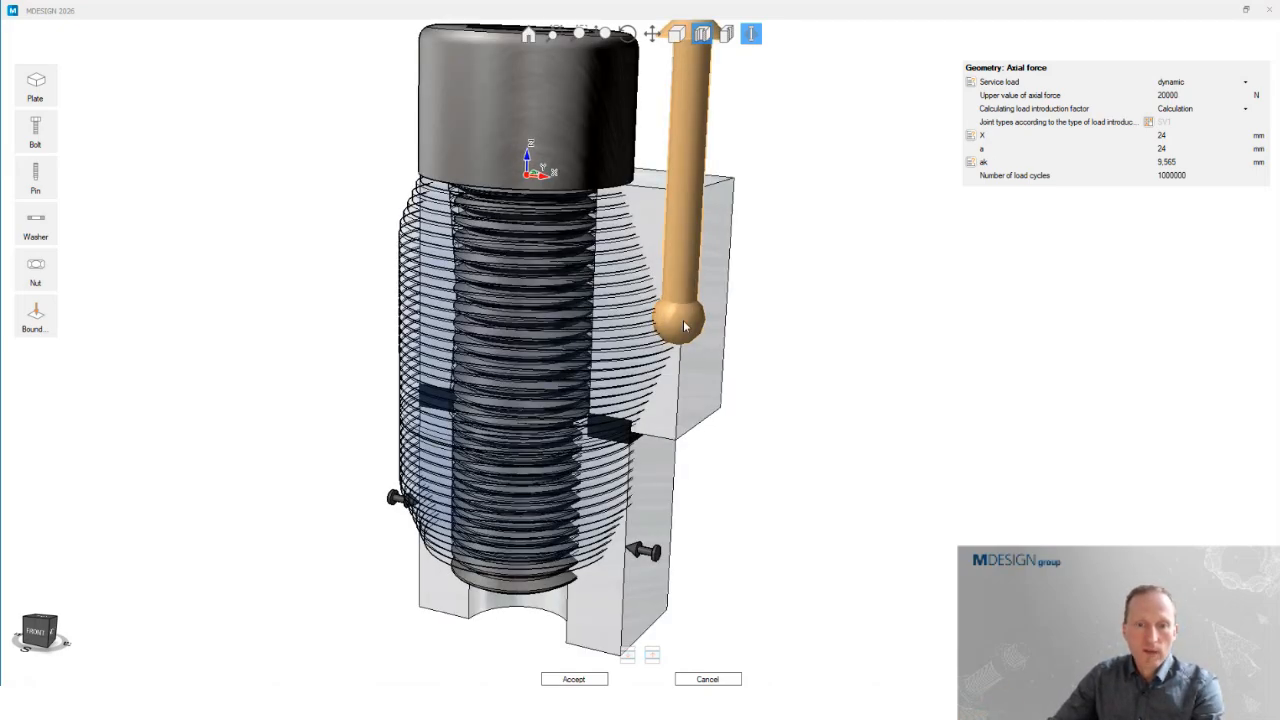
{"action": "left_click", "coordinate": [670, 303]}
{"action": "scroll", "coordinate": [777, 492], "scroll_direction": "down", "scroll_amount": 3}
{"action": "left_click_drag", "start_coordinate": [748, 611], "coordinate": [738, 543]}
{"action": "left_click", "coordinate": [737, 541]}
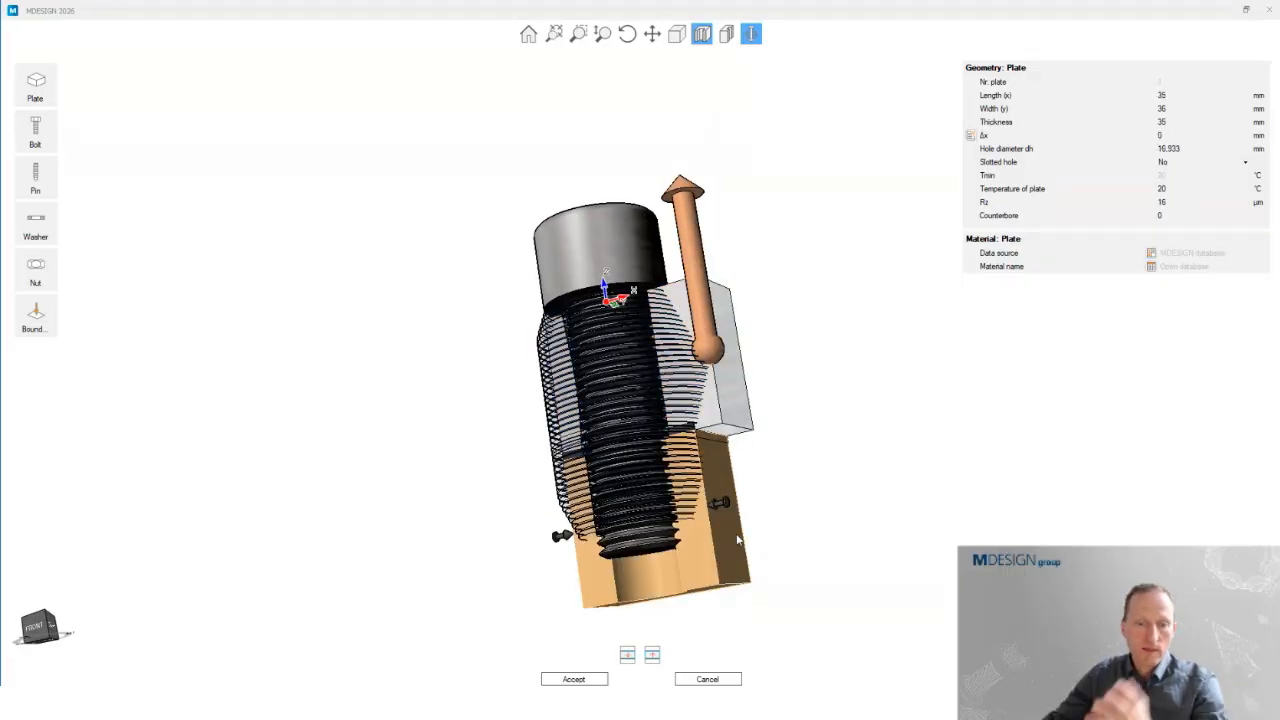
{"action": "scroll", "coordinate": [460, 585], "scroll_direction": "down", "scroll_amount": 2}
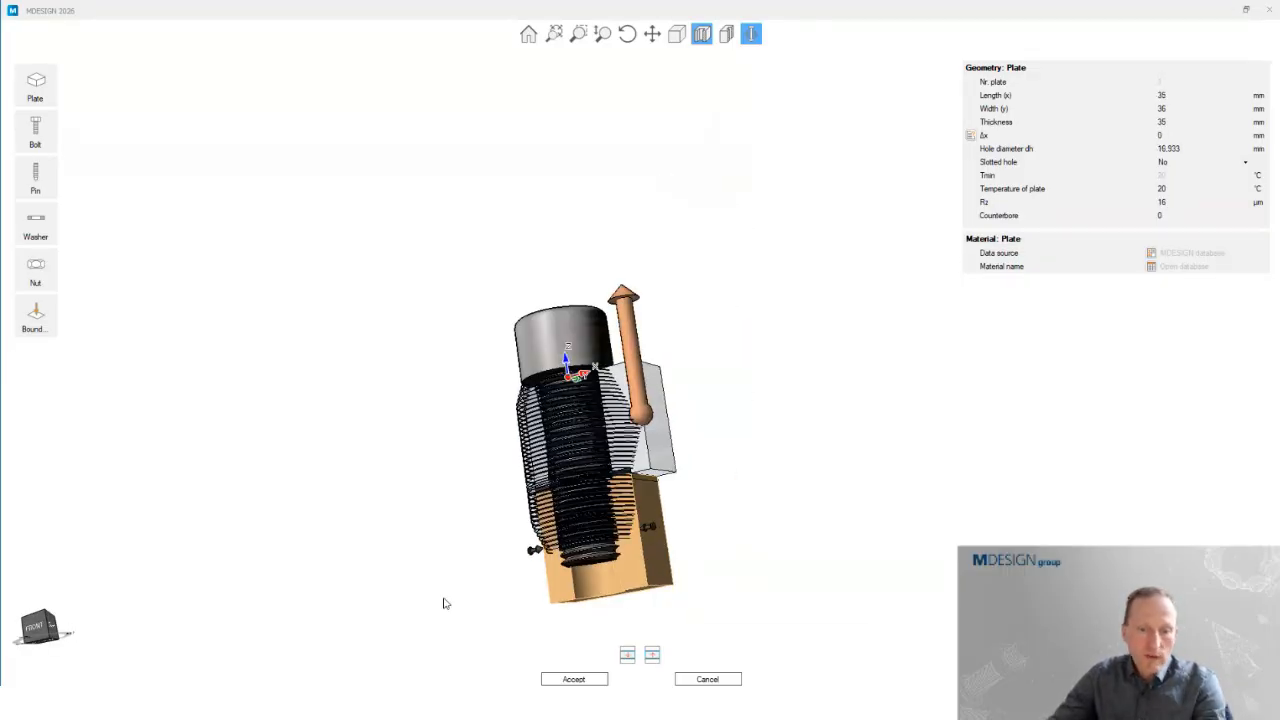
{"action": "left_click", "coordinate": [575, 680]}
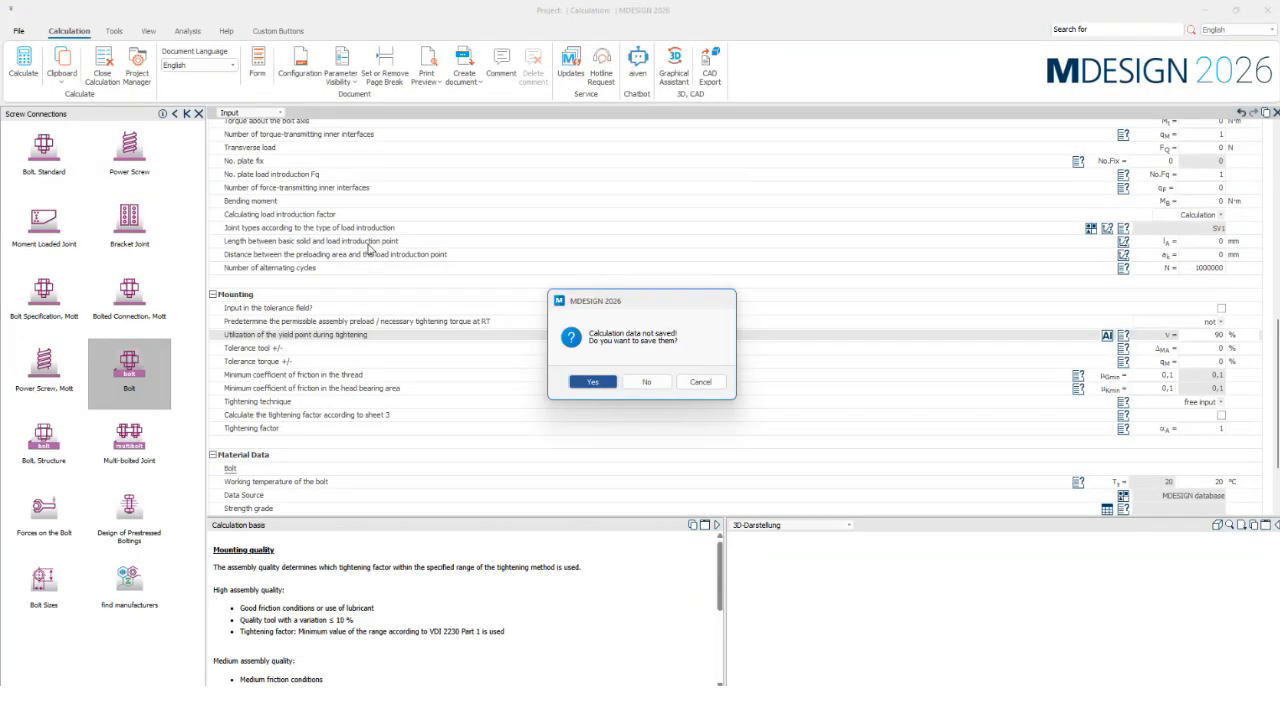
{"action": "left_click", "coordinate": [652, 382]}
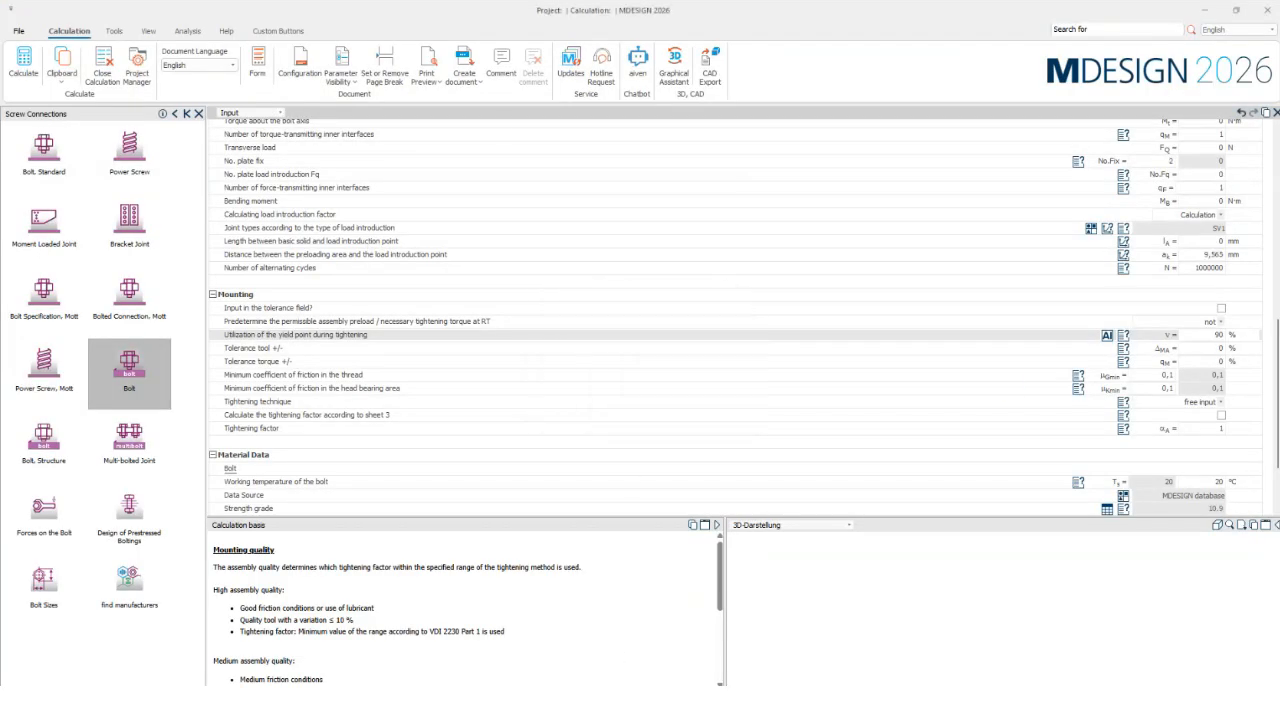
- Review the transferred boundary conditions, plate geometry and loading data of the bolt calculation, including load introduction and preloading area distances
{"action": "scroll", "coordinate": [1068, 371], "scroll_direction": "up", "scroll_amount": 9}
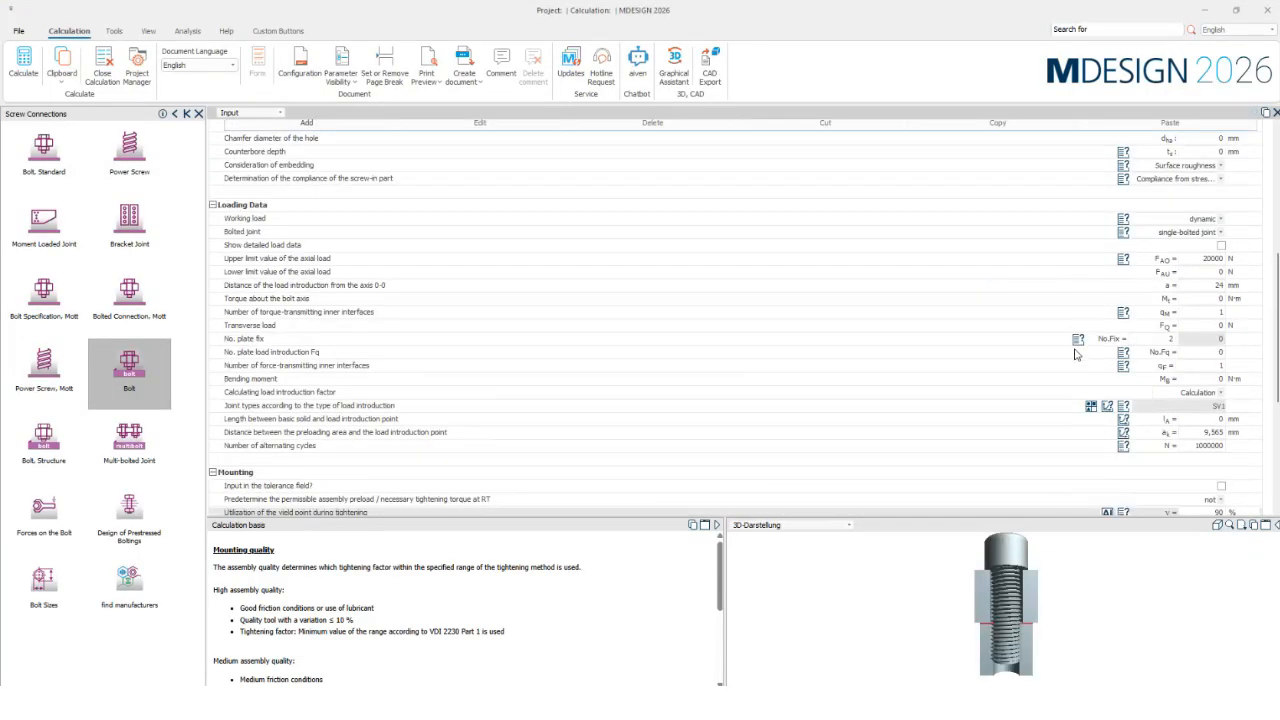
{"action": "scroll", "coordinate": [1077, 351], "scroll_direction": "up", "scroll_amount": 3}
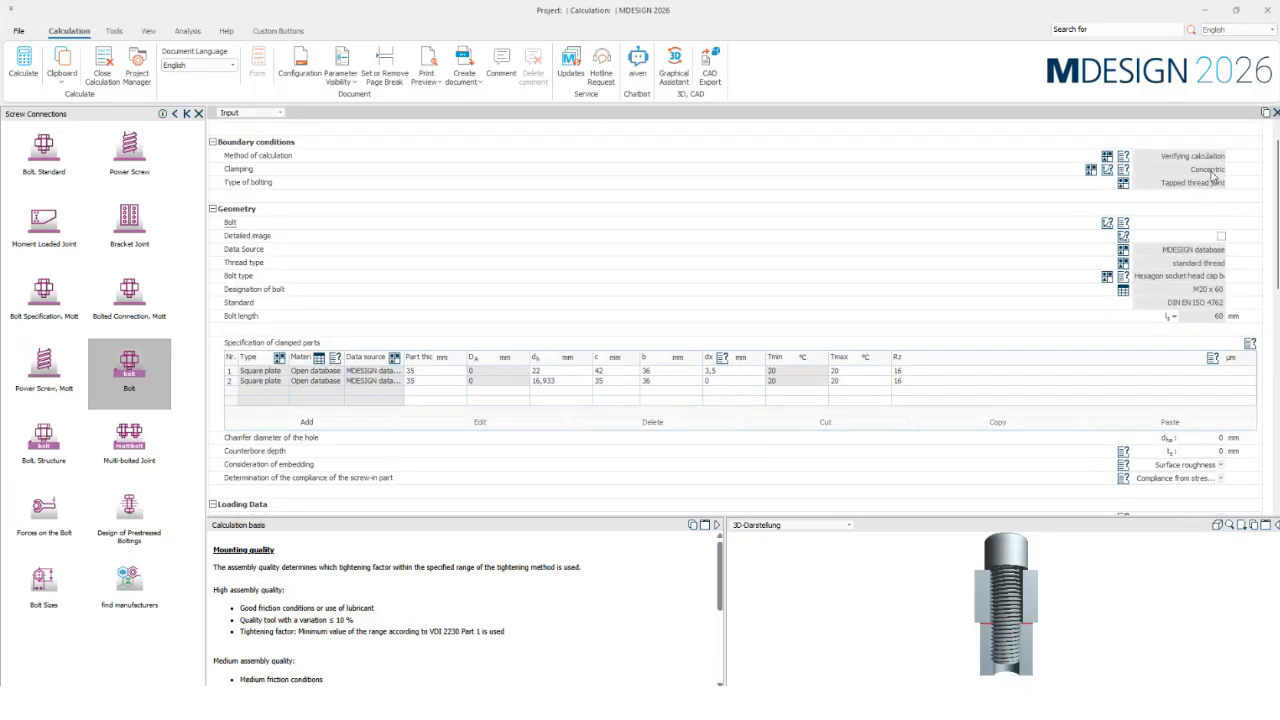
{"action": "scroll", "coordinate": [1170, 360], "scroll_direction": "down", "scroll_amount": 4}
{"action": "scroll", "coordinate": [1175, 341], "scroll_direction": "down", "scroll_amount": 4}
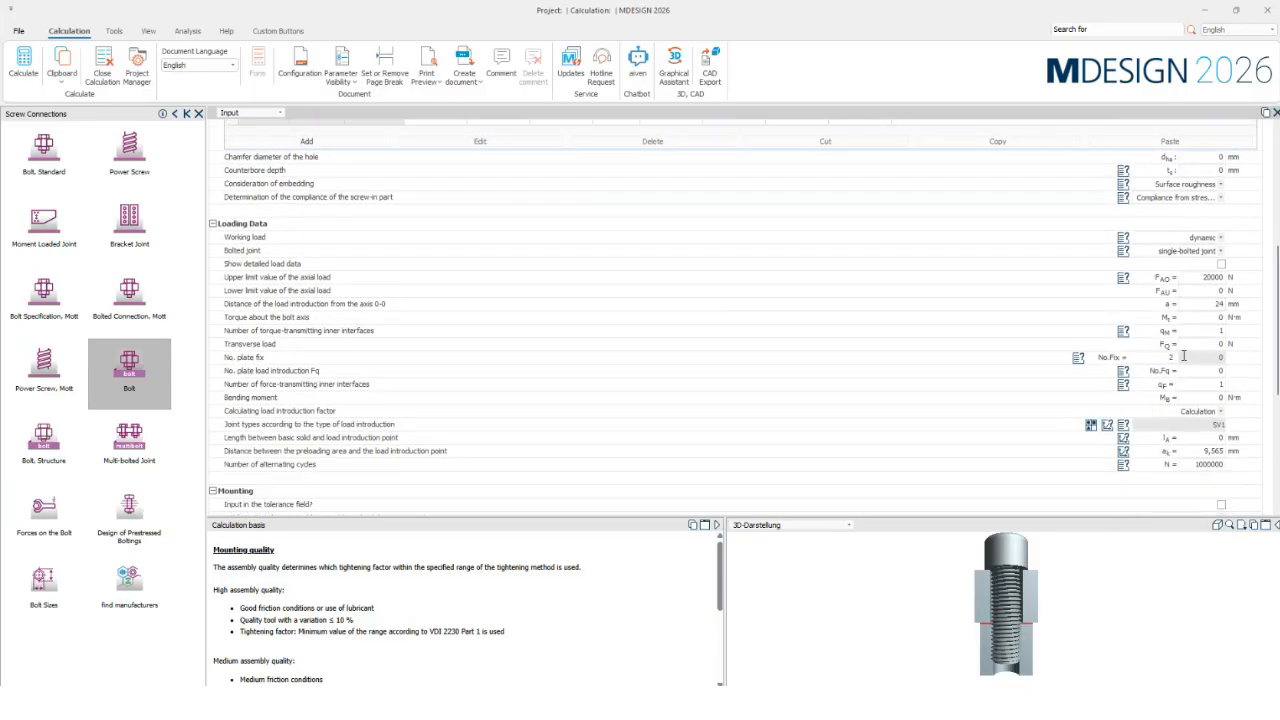
{"action": "scroll", "coordinate": [1200, 290], "scroll_direction": "down", "scroll_amount": 1}
{"action": "scroll", "coordinate": [1195, 256], "scroll_direction": "down", "scroll_amount": 1}
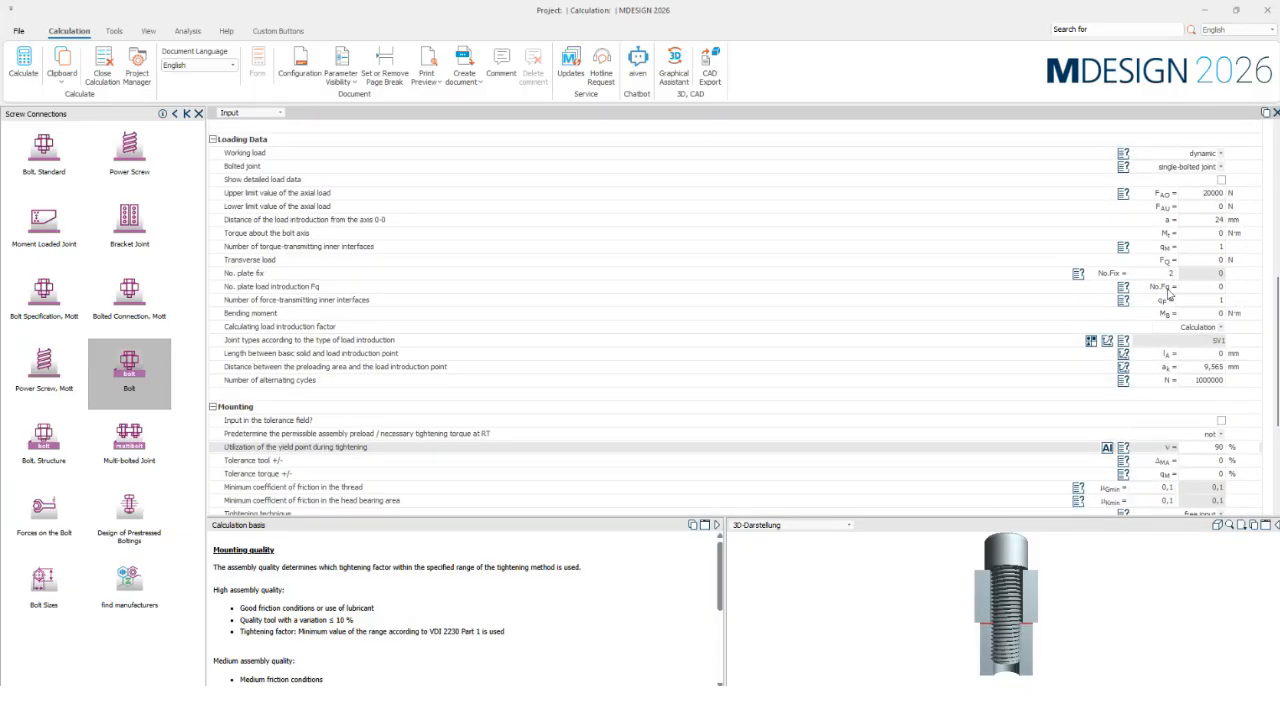
{"action": "left_click", "coordinate": [1196, 284]}
{"action": "scroll", "coordinate": [1190, 310], "scroll_direction": "down", "scroll_amount": 3}
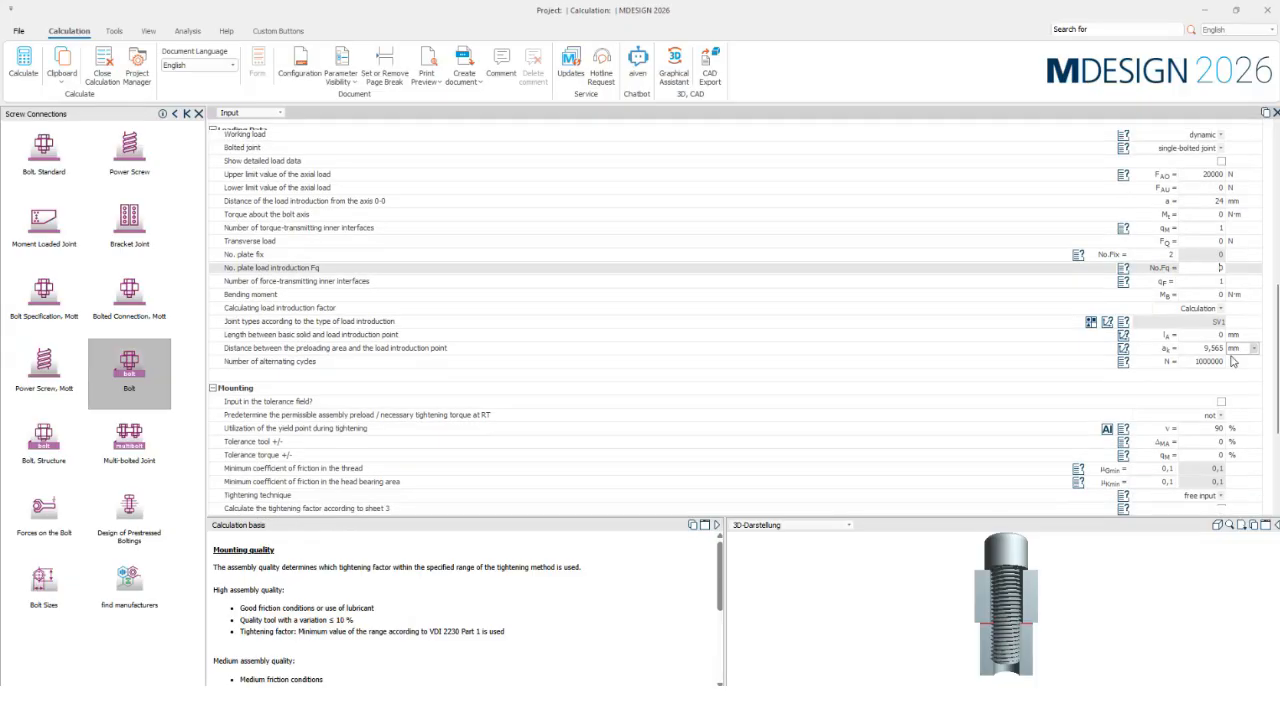
{"action": "left_click", "coordinate": [1205, 300]}
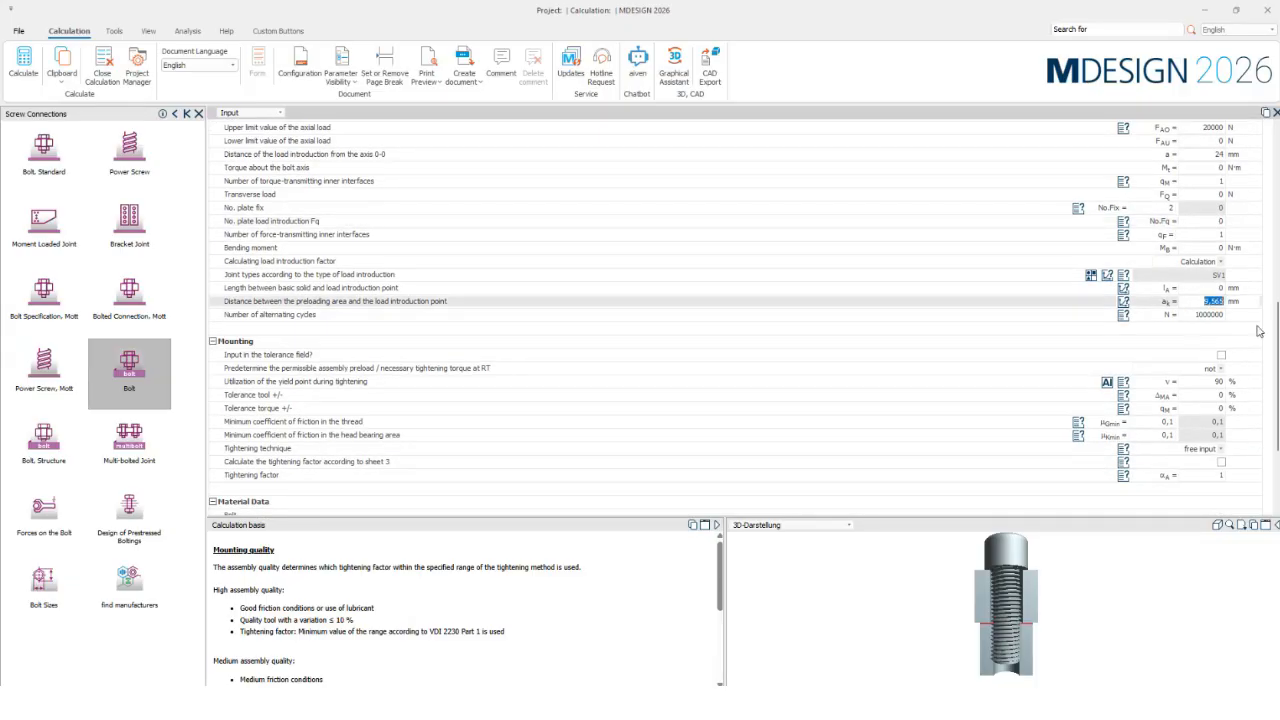
- Set the tightening tool tolerance to 5 % in the mounting data, attempt the calculation, and dismiss the input warning
{"action": "left_click", "coordinate": [977, 387]}
{"action": "scroll", "coordinate": [1033, 409], "scroll_direction": "down", "scroll_amount": 1}
{"action": "scroll", "coordinate": [1033, 409], "scroll_direction": "down", "scroll_amount": 1}
{"action": "left_click", "coordinate": [1205, 328]}
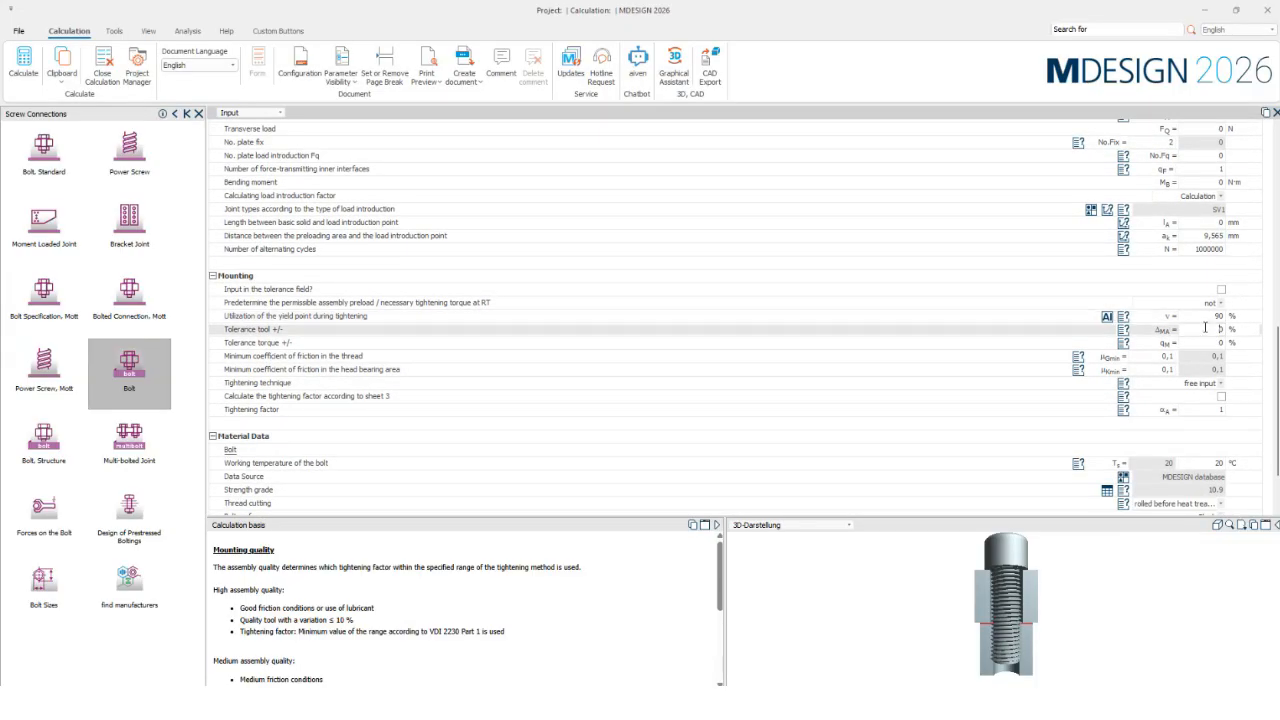
{"action": "key", "text": "Return"}
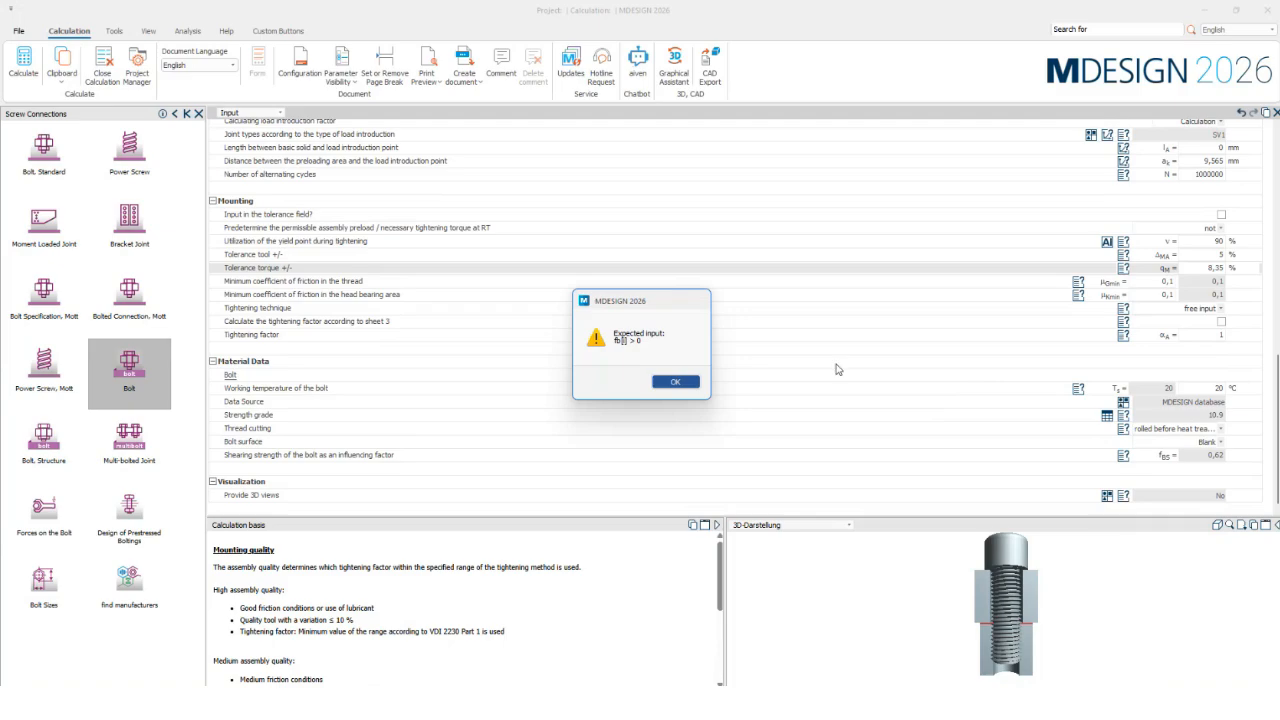
{"action": "left_click", "coordinate": [656, 384]}
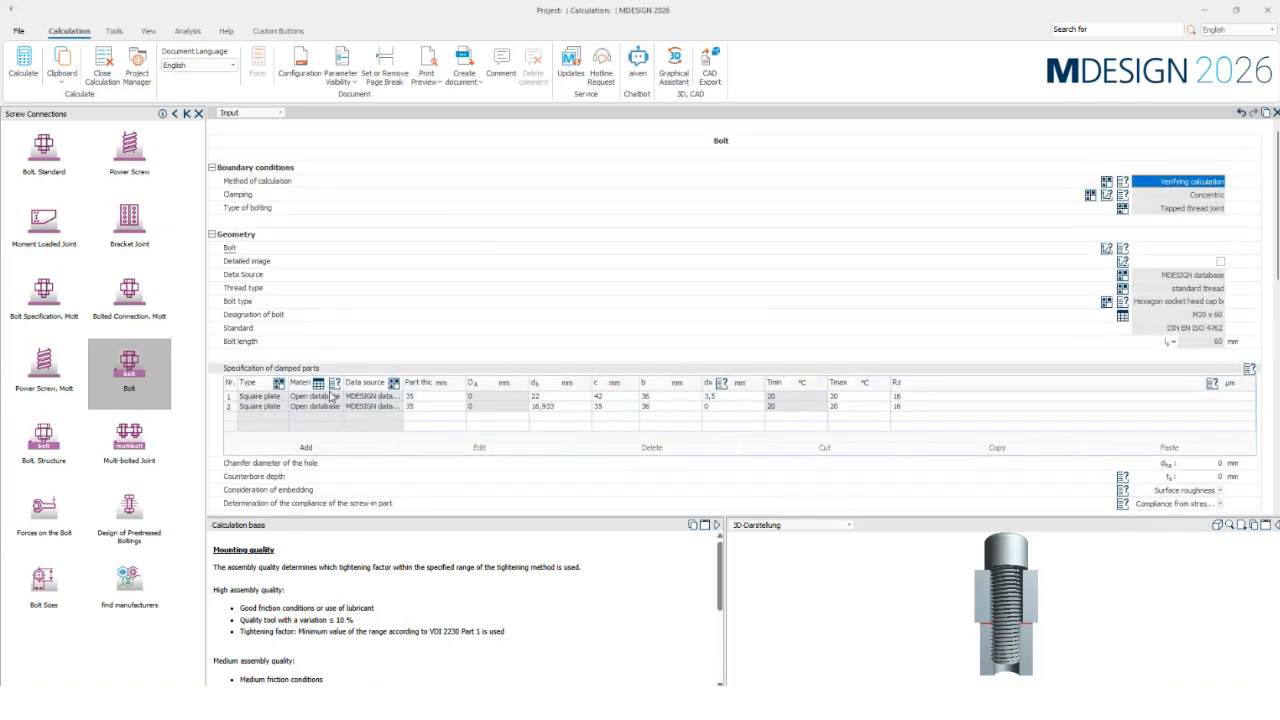
- Assign material S355 JO from the VDI 2230 database to both square plates and calculate the joint with eccentric clamping
{"action": "left_click", "coordinate": [333, 397]}
{"action": "left_click", "coordinate": [318, 383]}
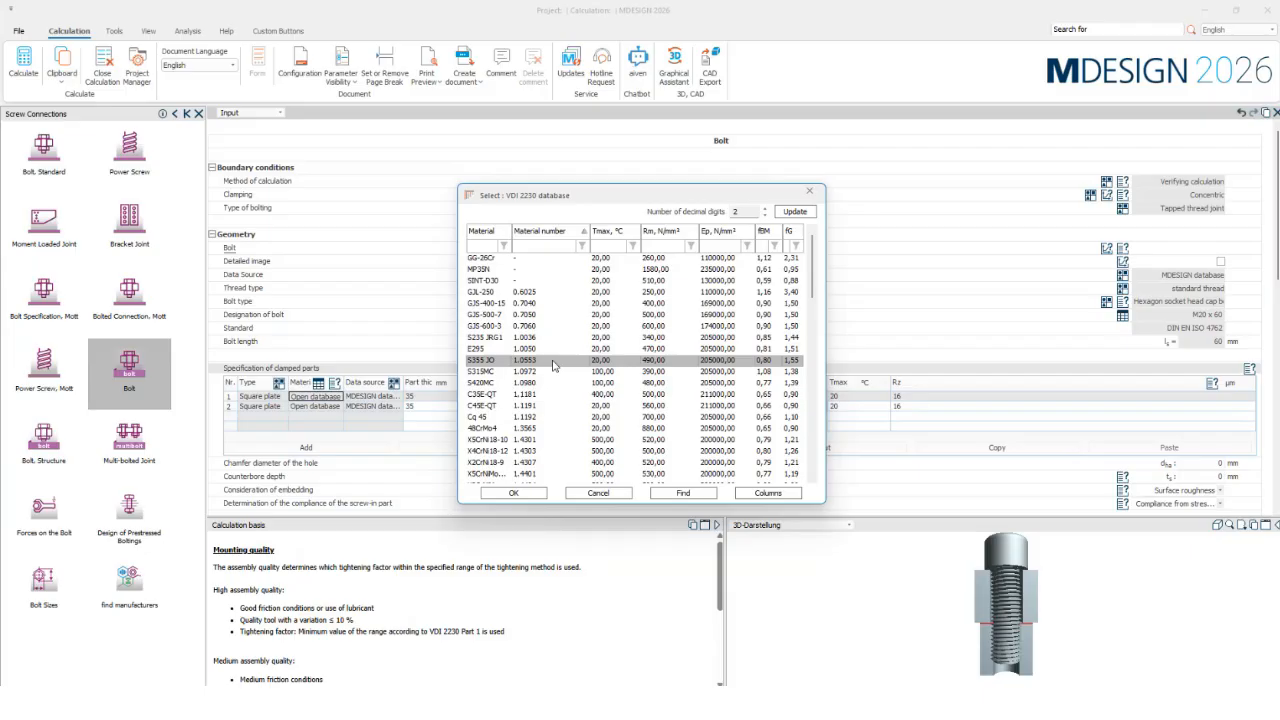
{"action": "double_click", "coordinate": [553, 366]}
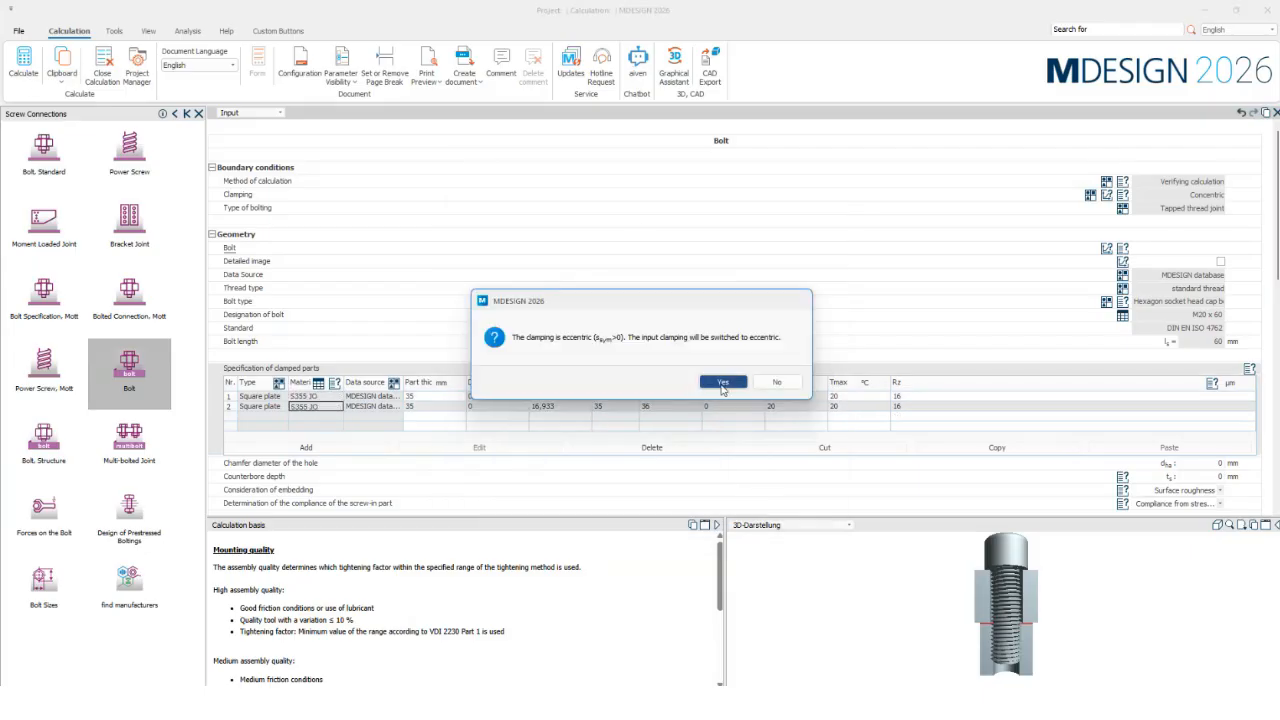
{"action": "left_click", "coordinate": [723, 384]}
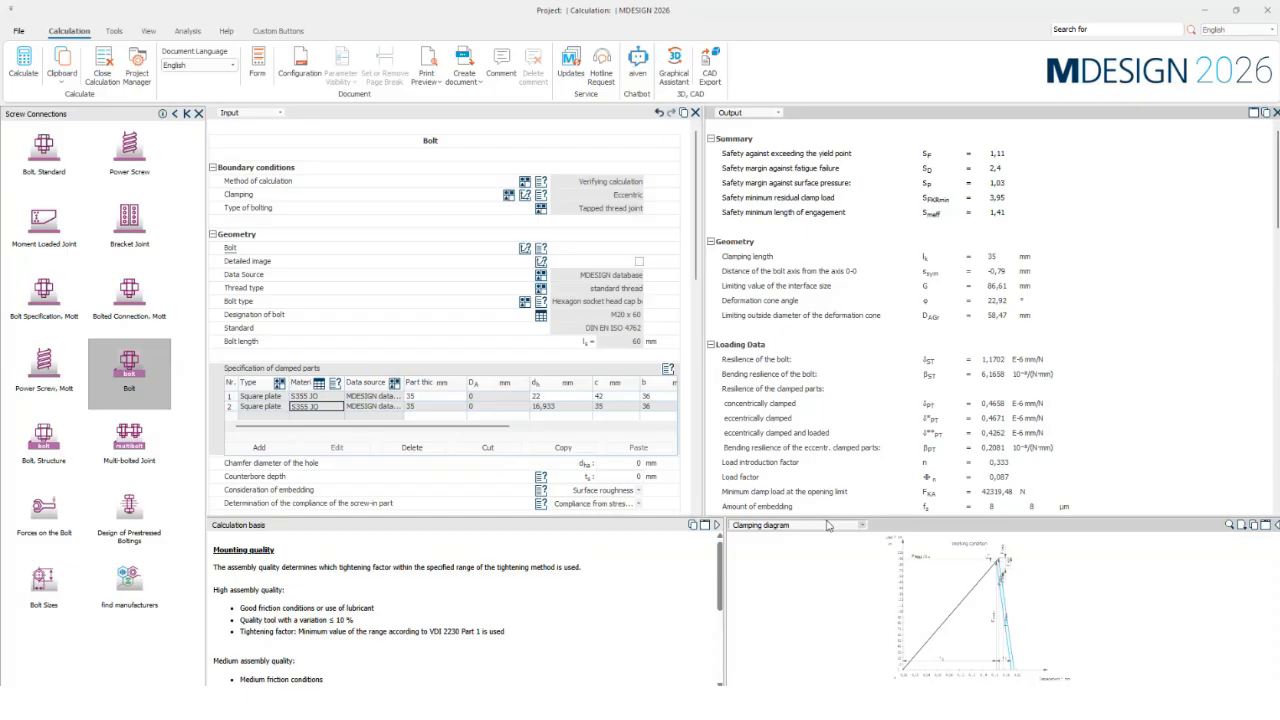
- Display the Connection functionality diagram and recalculate with a torque wrench as the tightening technique and middle mounting quality
{"action": "left_click", "coordinate": [798, 530]}
{"action": "left_click", "coordinate": [812, 597]}
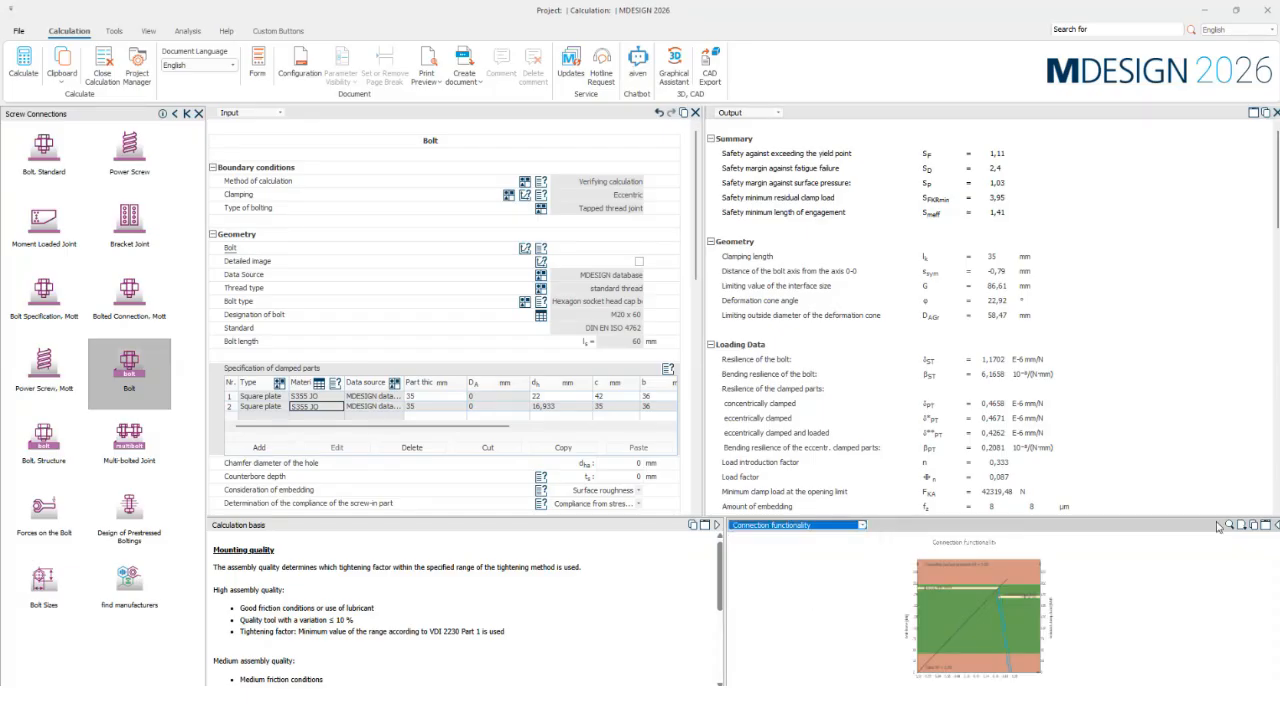
{"action": "left_click_drag", "start_coordinate": [697, 256], "coordinate": [697, 511]}
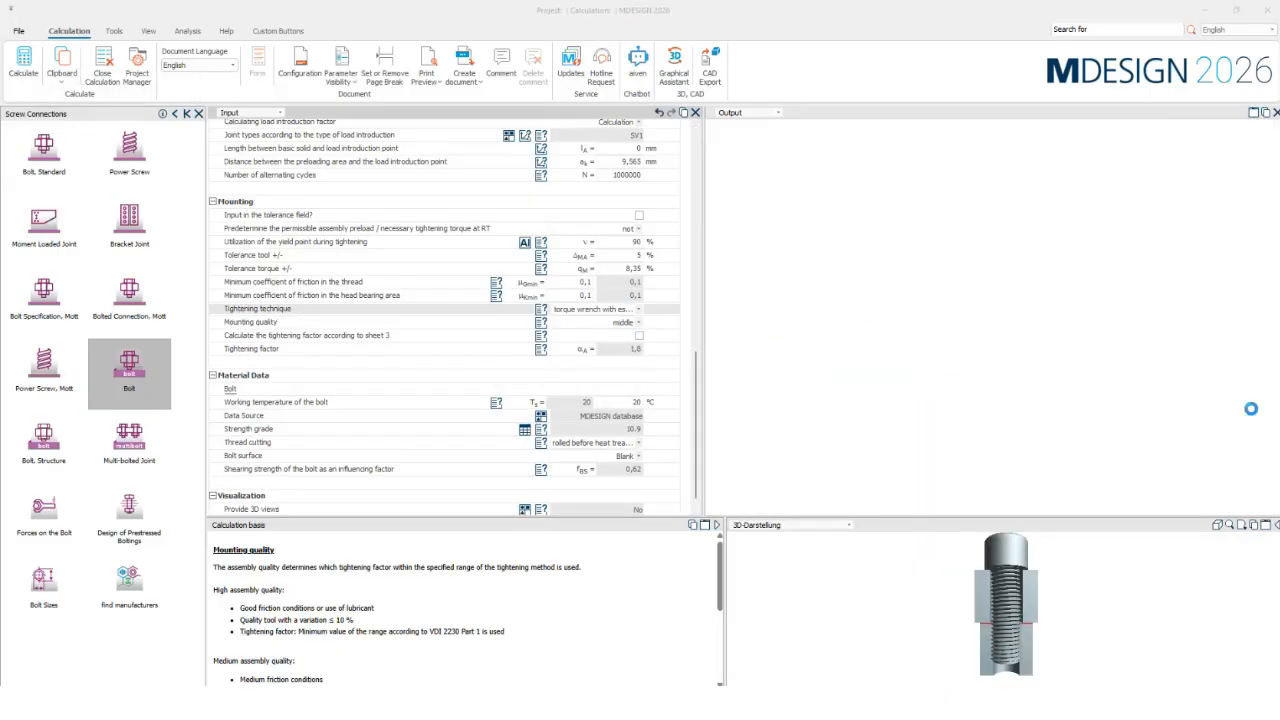
- Examine the recalculated bolt stresses, surface pressure, tightening torque and material data alongside the loading and mounting inputs
{"action": "scroll", "coordinate": [1041, 428], "scroll_direction": "down", "scroll_amount": 3}
{"action": "scroll", "coordinate": [1041, 428], "scroll_direction": "down", "scroll_amount": 5}
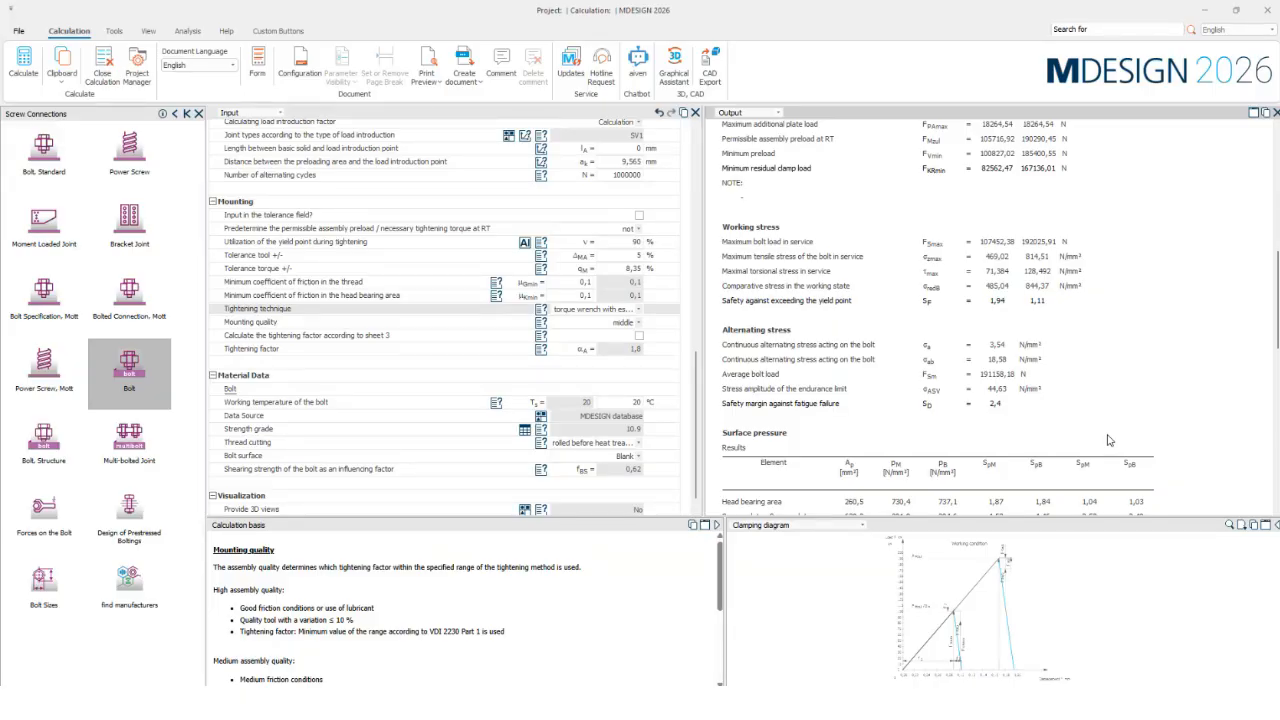
{"action": "scroll", "coordinate": [471, 289], "scroll_direction": "up", "scroll_amount": 7}
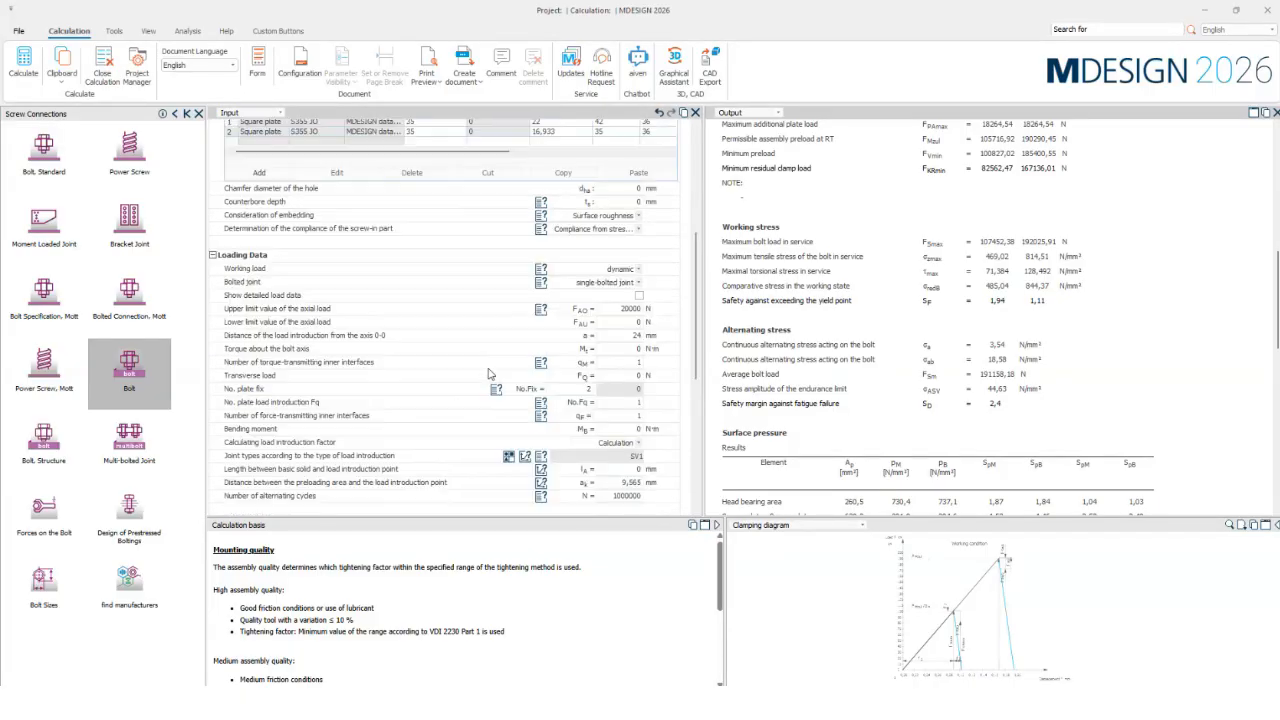
{"action": "scroll", "coordinate": [489, 374], "scroll_direction": "up", "scroll_amount": 3}
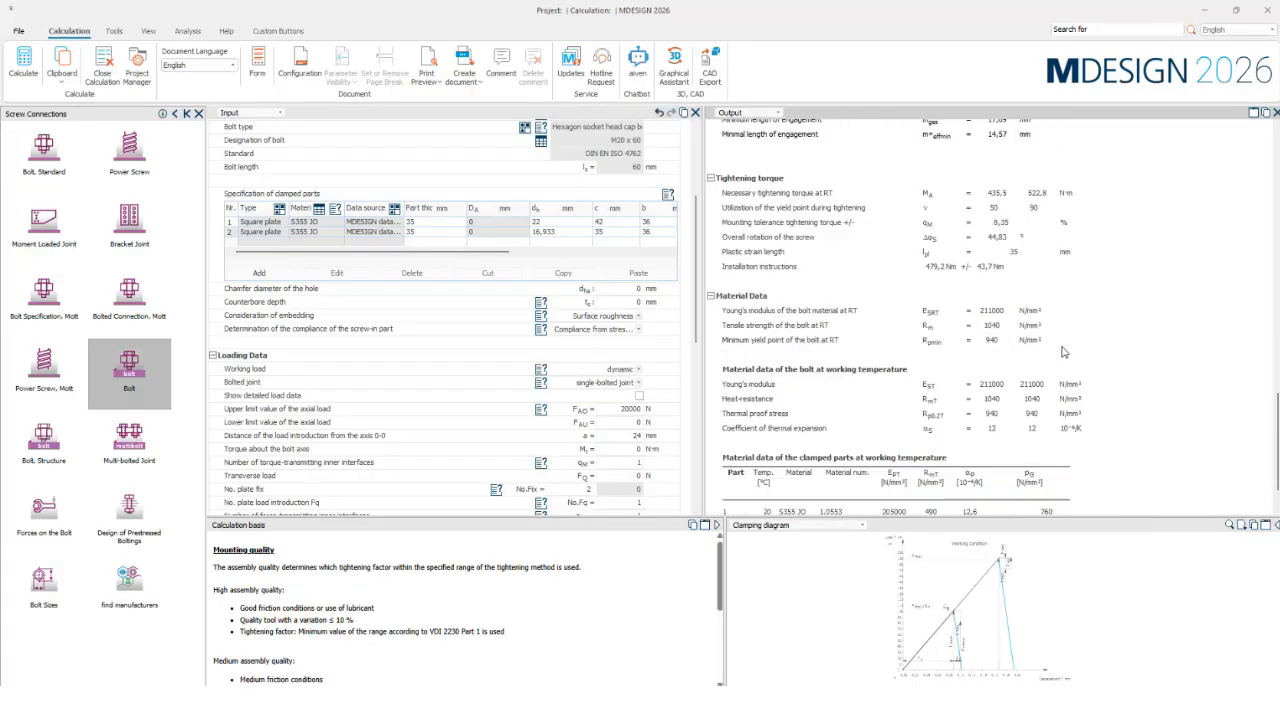
{"action": "scroll", "coordinate": [590, 390], "scroll_direction": "down", "scroll_amount": 2}
{"action": "scroll", "coordinate": [603, 416], "scroll_direction": "down", "scroll_amount": 5}
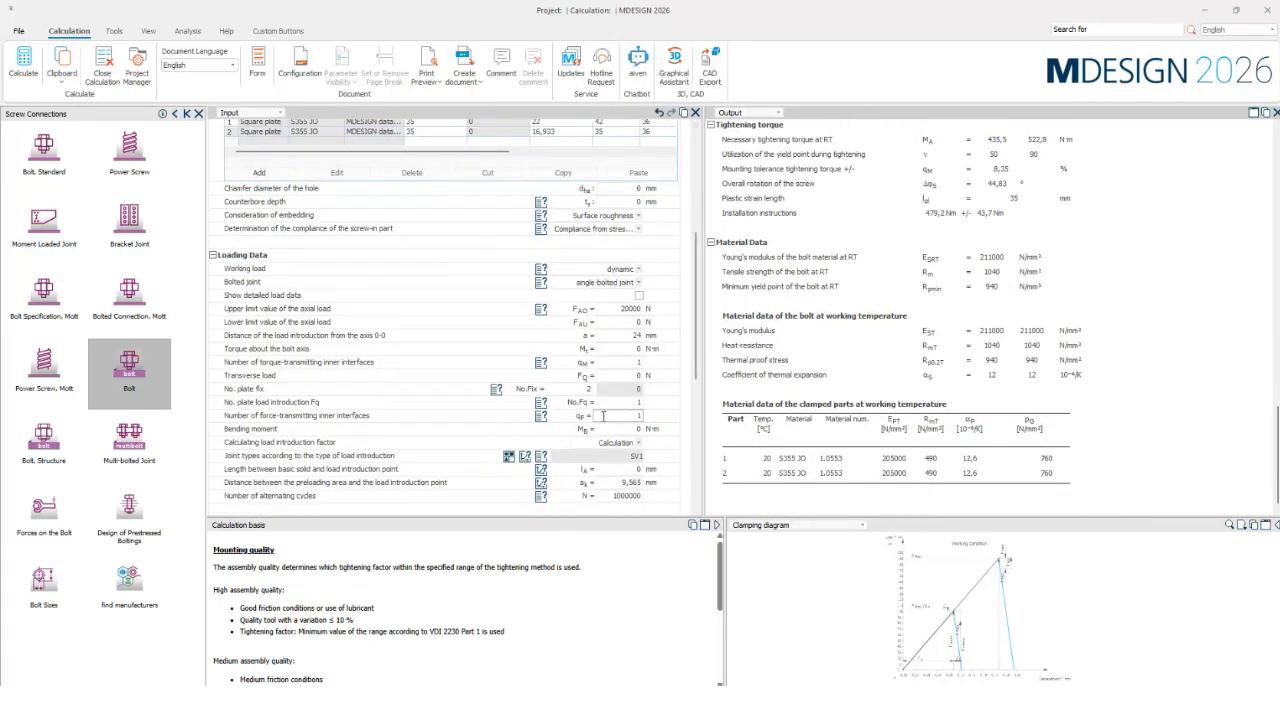
{"action": "scroll", "coordinate": [603, 412], "scroll_direction": "up", "scroll_amount": 1}
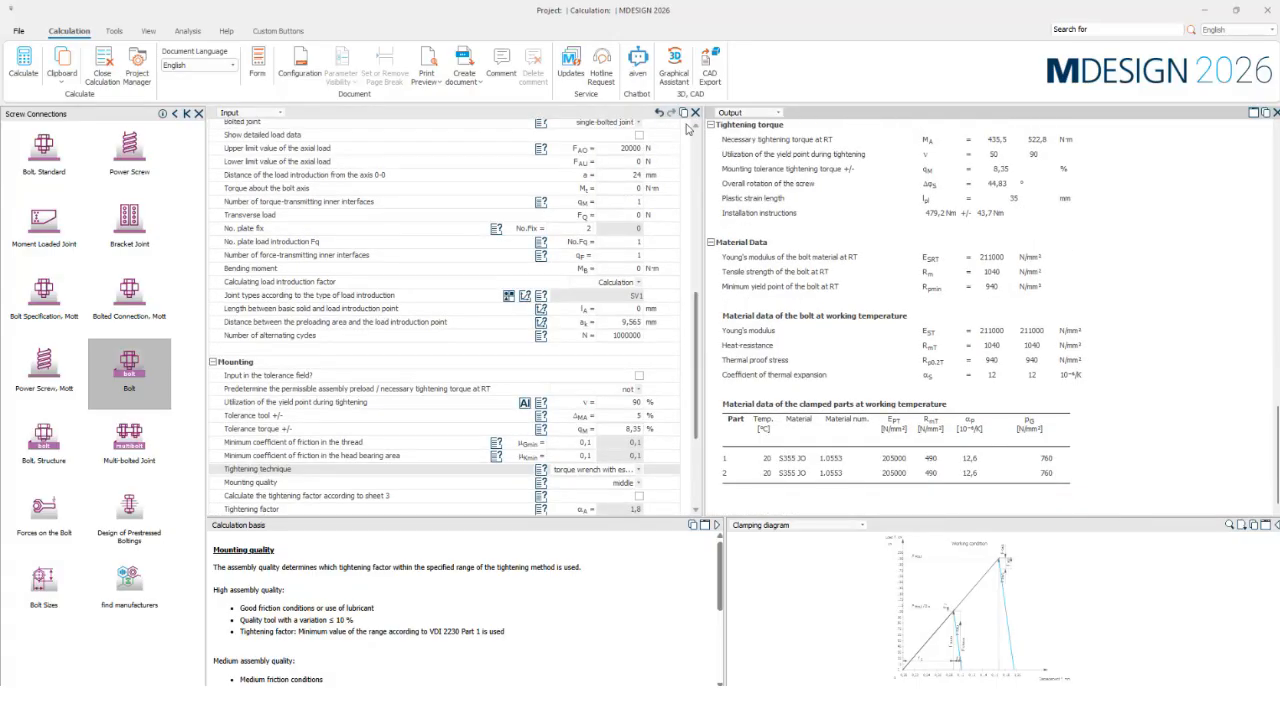
{"action": "scroll", "coordinate": [608, 225], "scroll_direction": "up", "scroll_amount": 1}
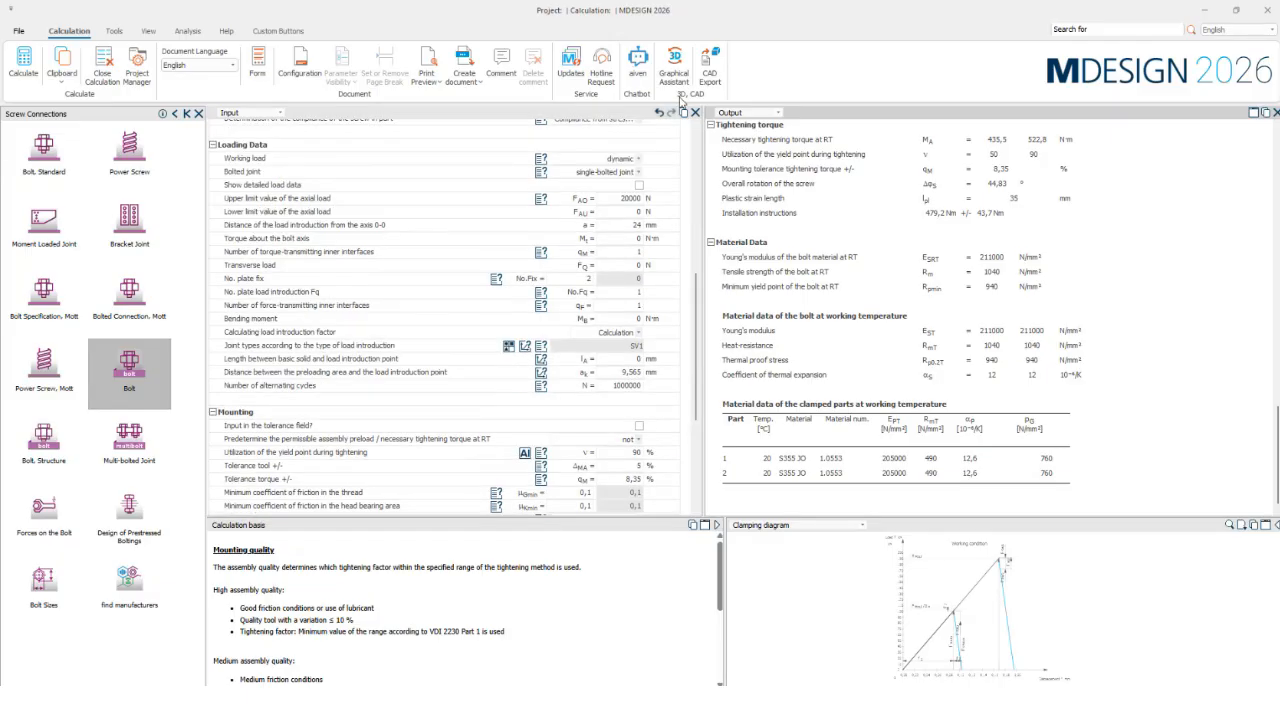
- Start a new bolt calculation and open its empty graphical assistant model
{"action": "left_click", "coordinate": [20, 32]}
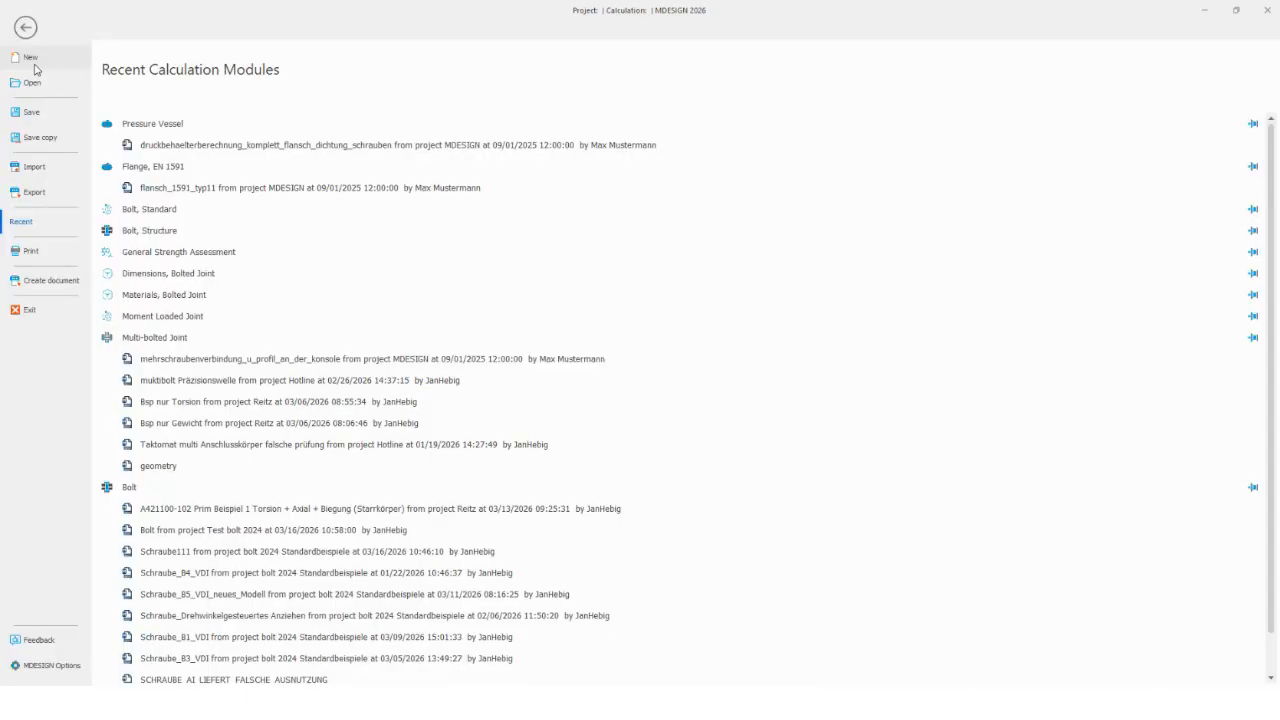
{"action": "left_click", "coordinate": [38, 70]}
{"action": "left_click", "coordinate": [646, 381]}
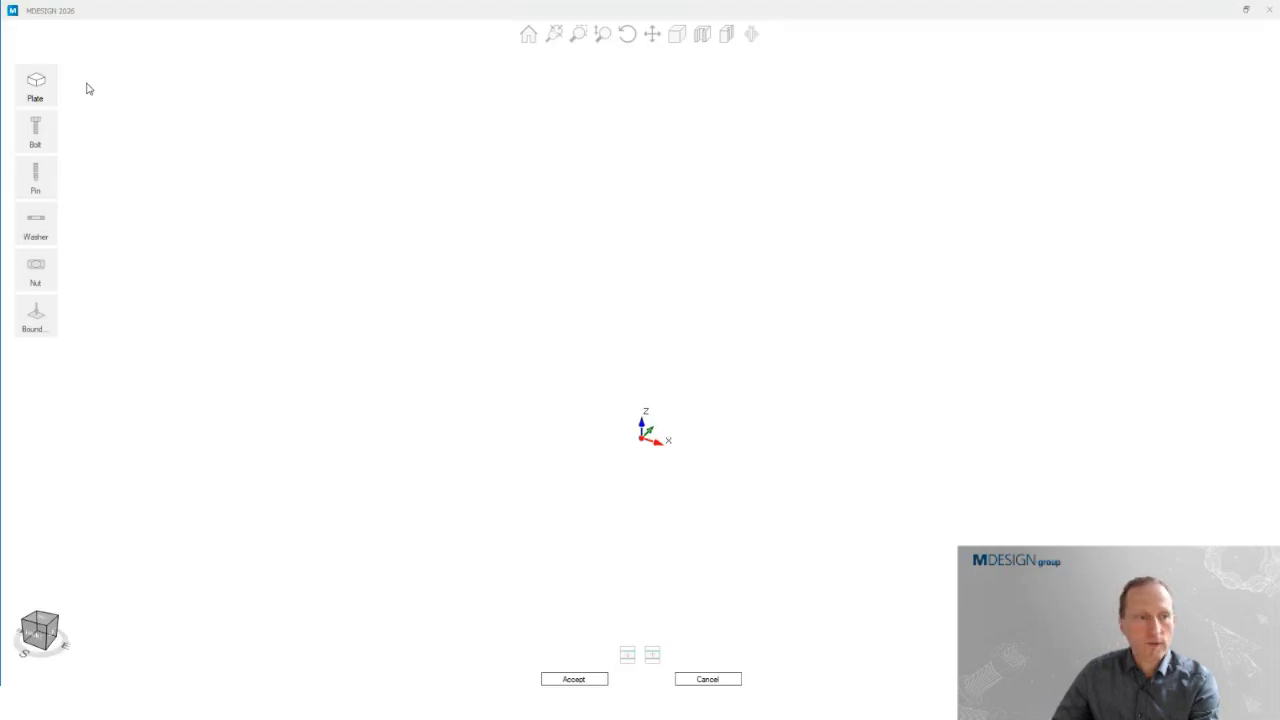
- Add a plate 50 mm long and 50 mm wide to the model and set its thickness to 50 mm
{"action": "left_click", "coordinate": [40, 82]}
{"action": "left_click", "coordinate": [49, 86]}
{"action": "left_click", "coordinate": [37, 83]}
{"action": "left_click", "coordinate": [82, 85]}
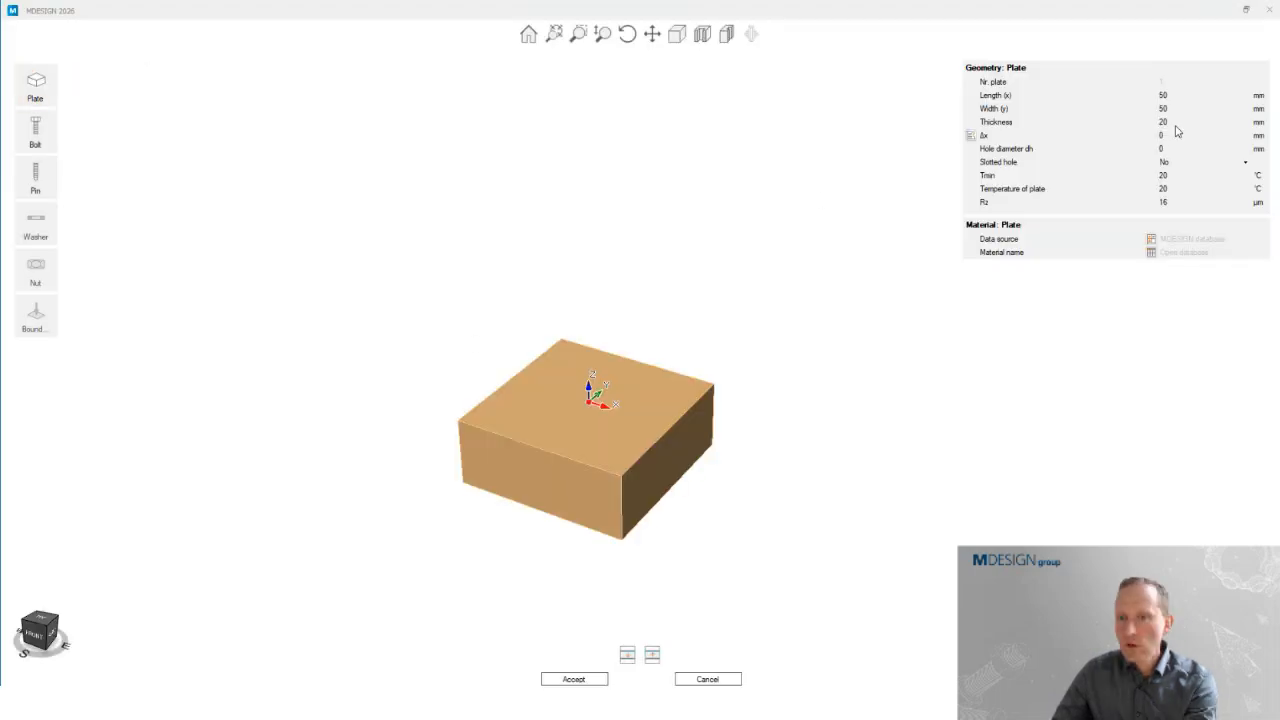
{"action": "left_click", "coordinate": [1166, 122]}
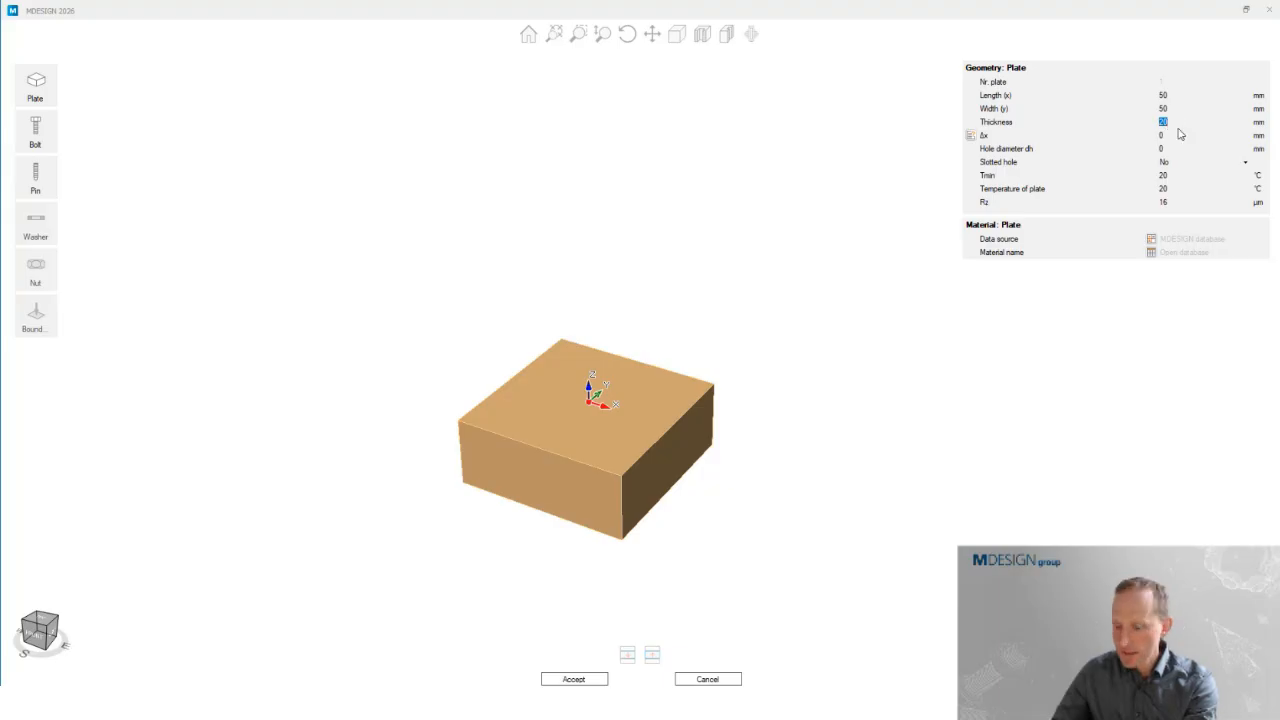
{"action": "type", "text": "50"}
{"action": "key", "text": "Return"}
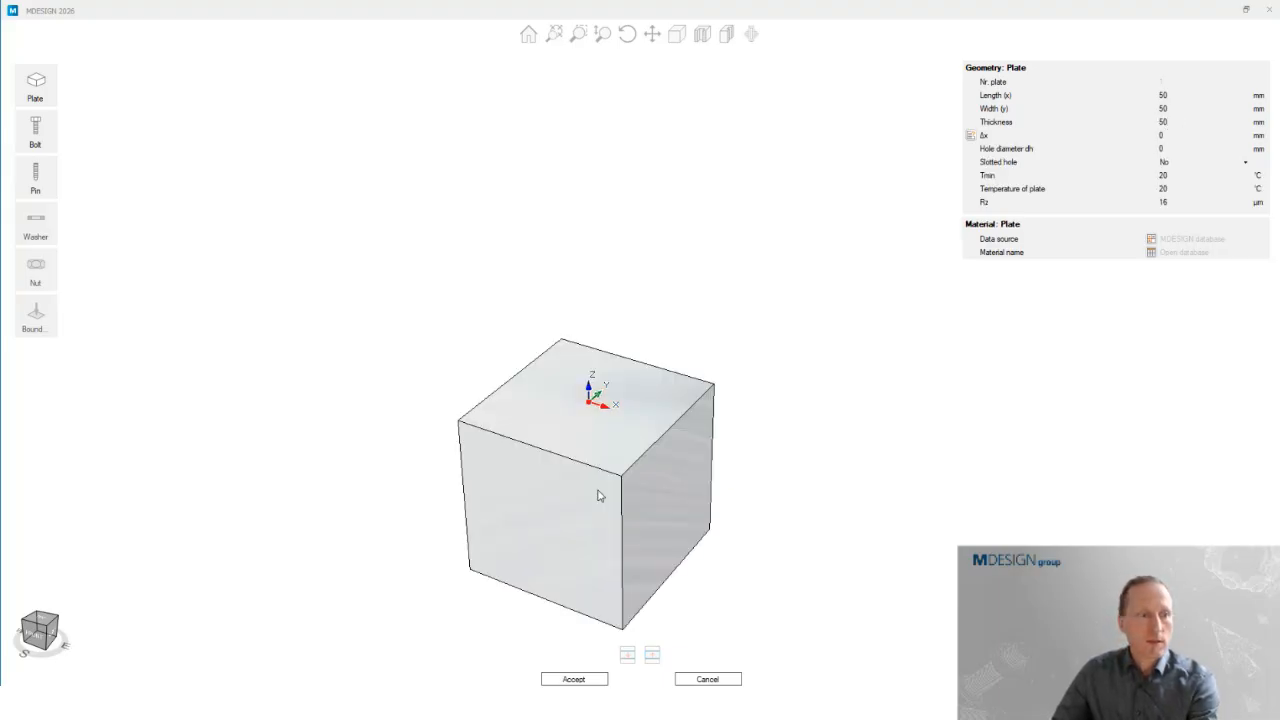
- Insert an eye bolt with a 10 mm standard thread, 1.5 mm pitch, into the plate
{"action": "left_click", "coordinate": [35, 130]}
{"action": "left_click", "coordinate": [127, 224]}
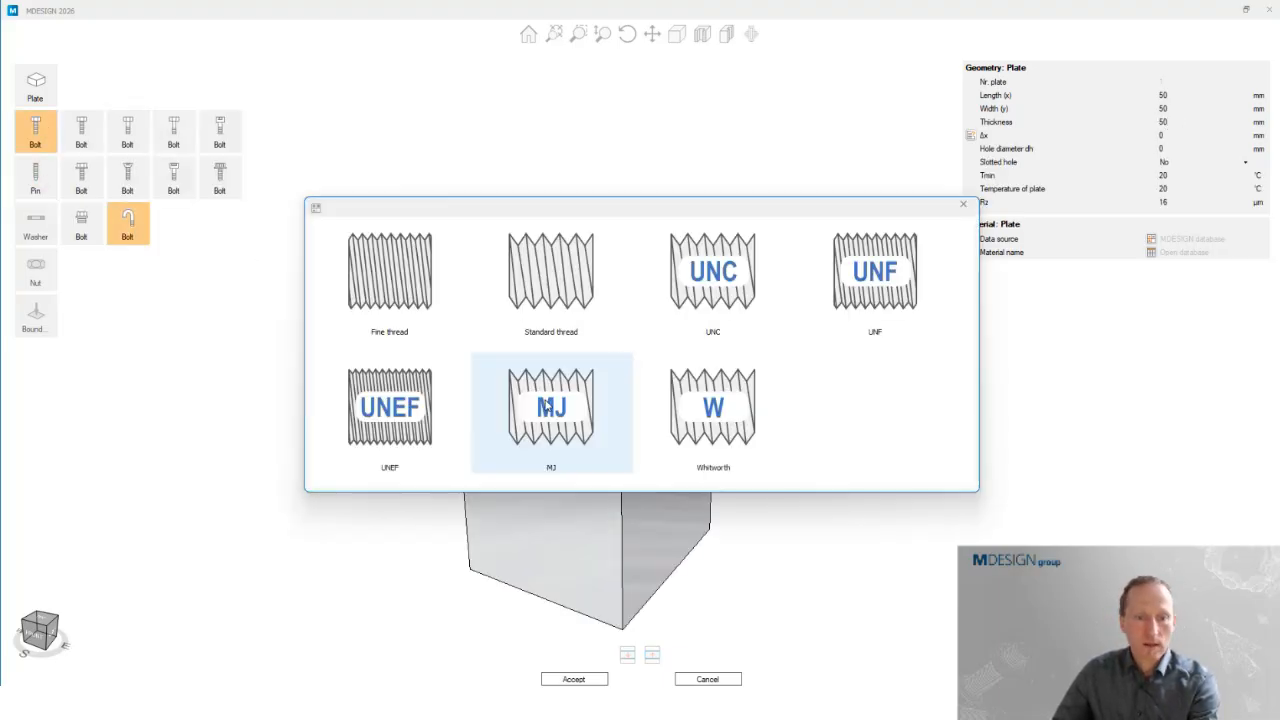
{"action": "left_click", "coordinate": [578, 390]}
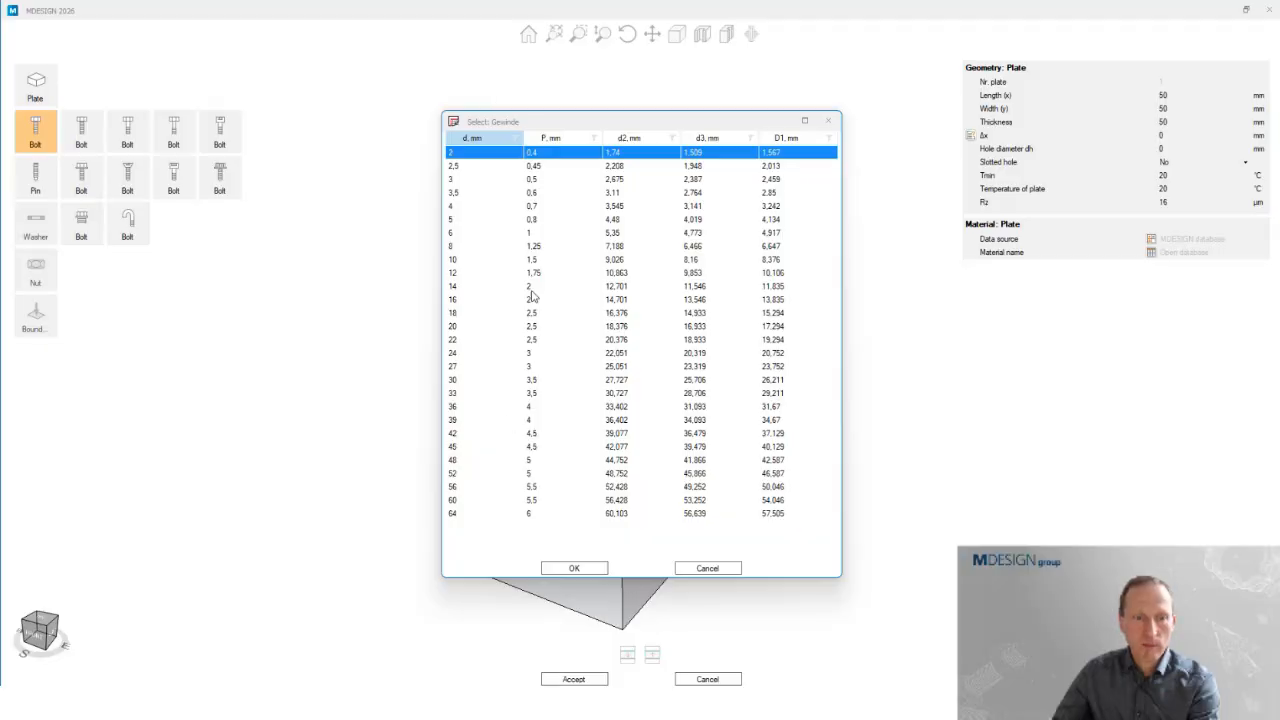
{"action": "left_click", "coordinate": [465, 272]}
{"action": "left_click", "coordinate": [464, 260]}
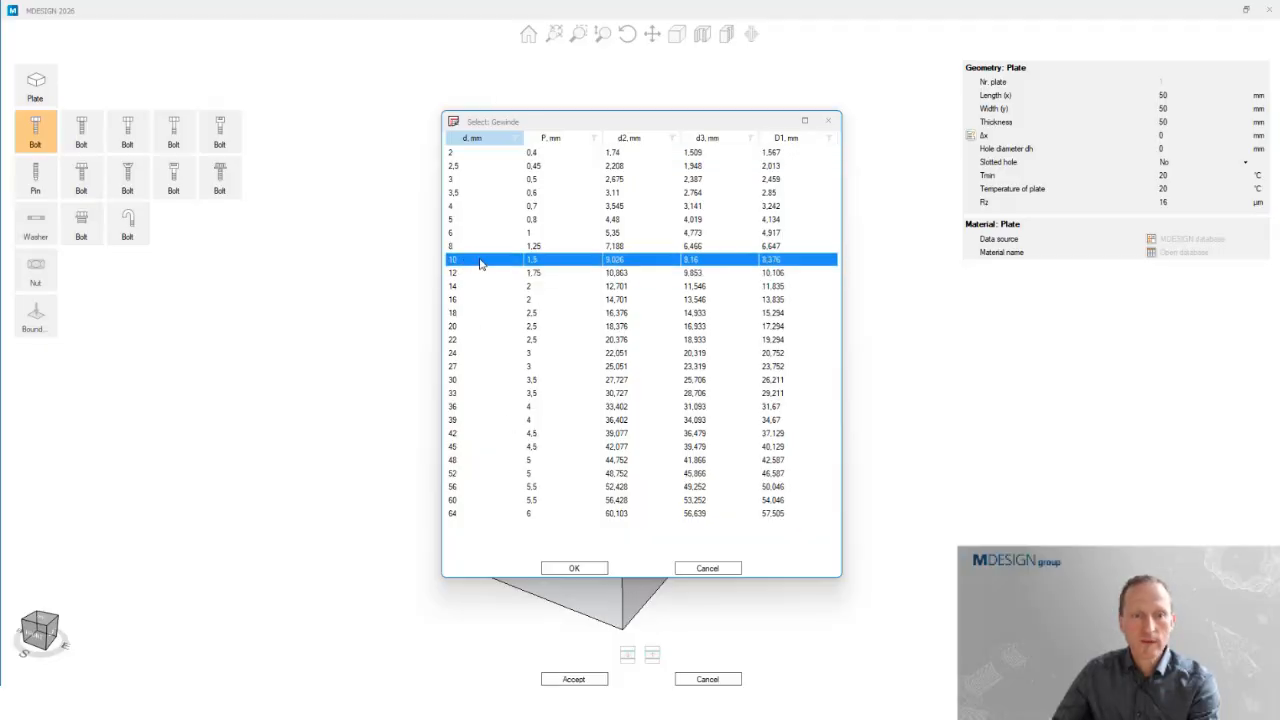
{"action": "double_click", "coordinate": [480, 261]}
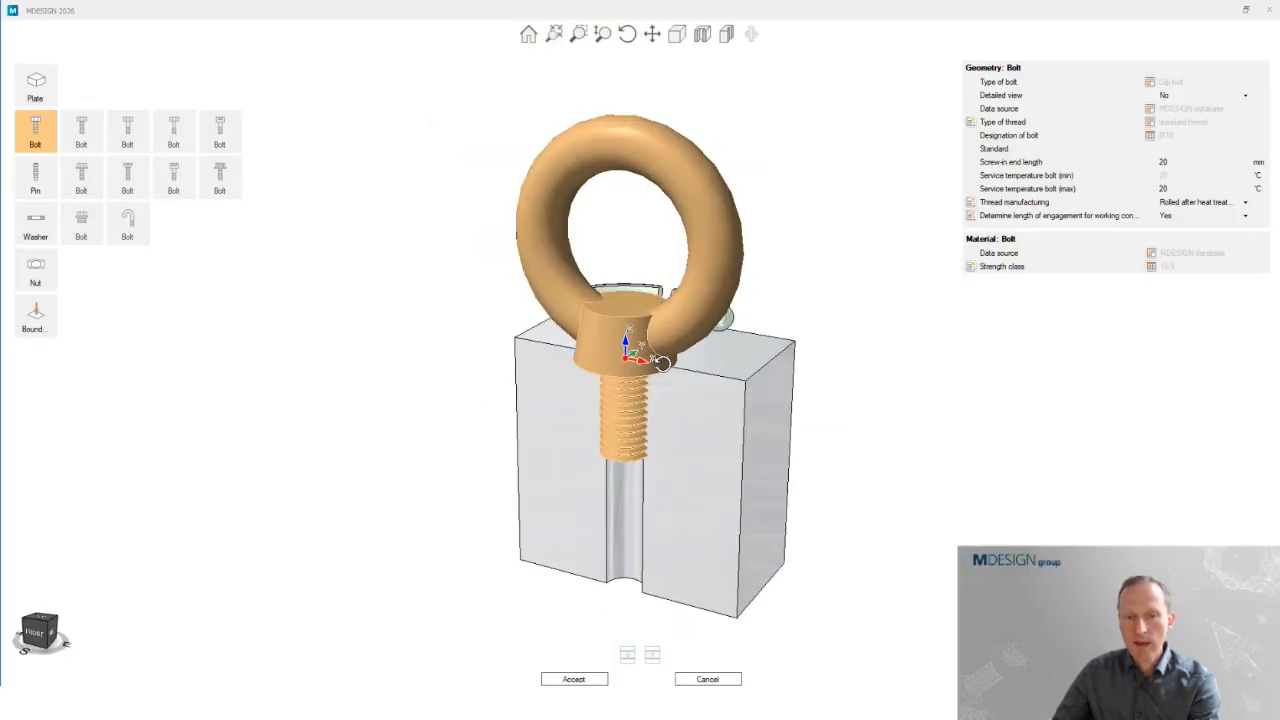
- Apply an additional bolt force (FSA) to the eye bolt and inspect its thread engagement in the section view
{"action": "left_click", "coordinate": [24, 318]}
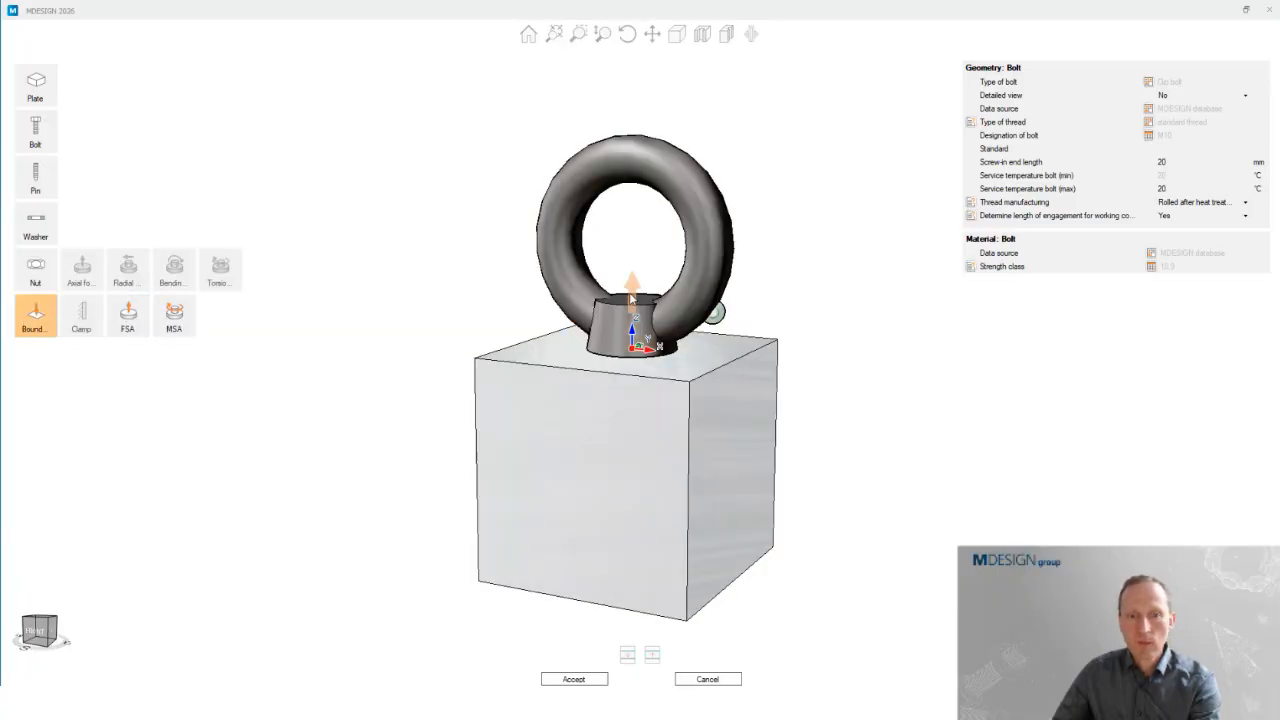
{"action": "left_click", "coordinate": [638, 294]}
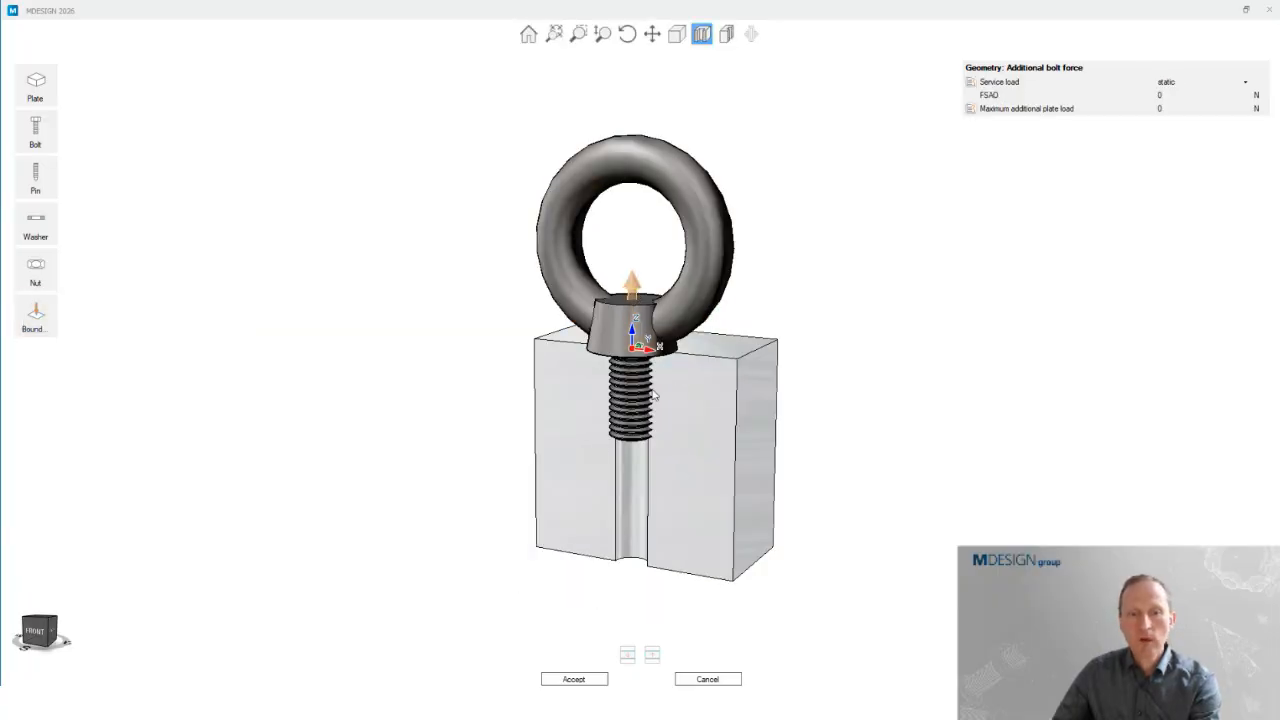
{"action": "scroll", "coordinate": [656, 420], "scroll_direction": "up", "scroll_amount": 3}
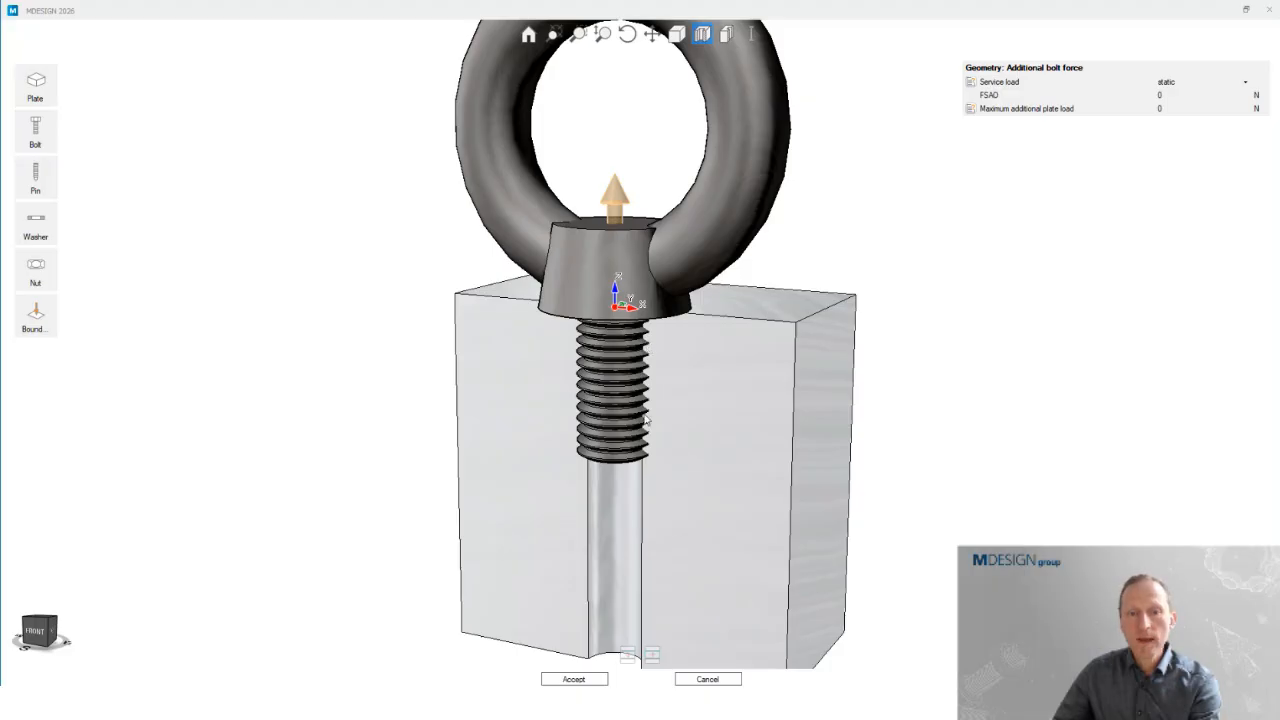
- Replace the eye bolt with a G 1/4 A locking screw with Whitworth thread and inspect it in the sectioned plate
{"action": "left_click", "coordinate": [706, 226]}
{"action": "key", "text": "Delete"}
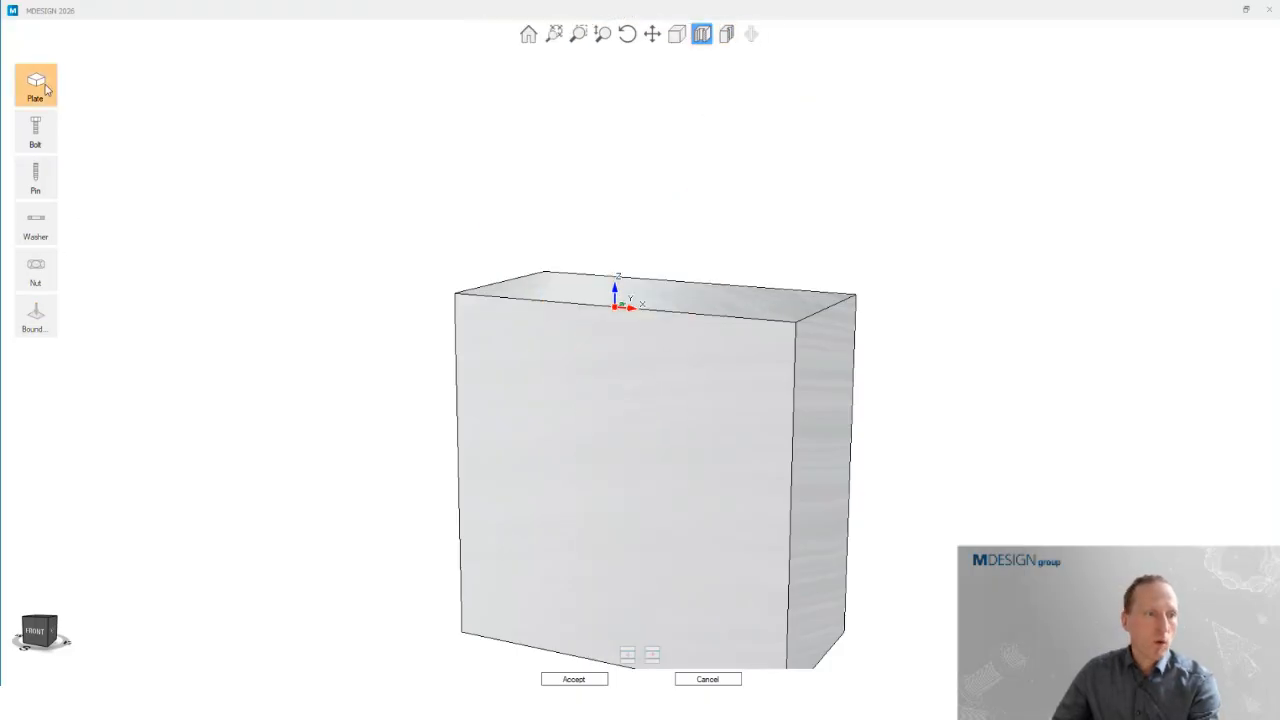
{"action": "left_click", "coordinate": [36, 132]}
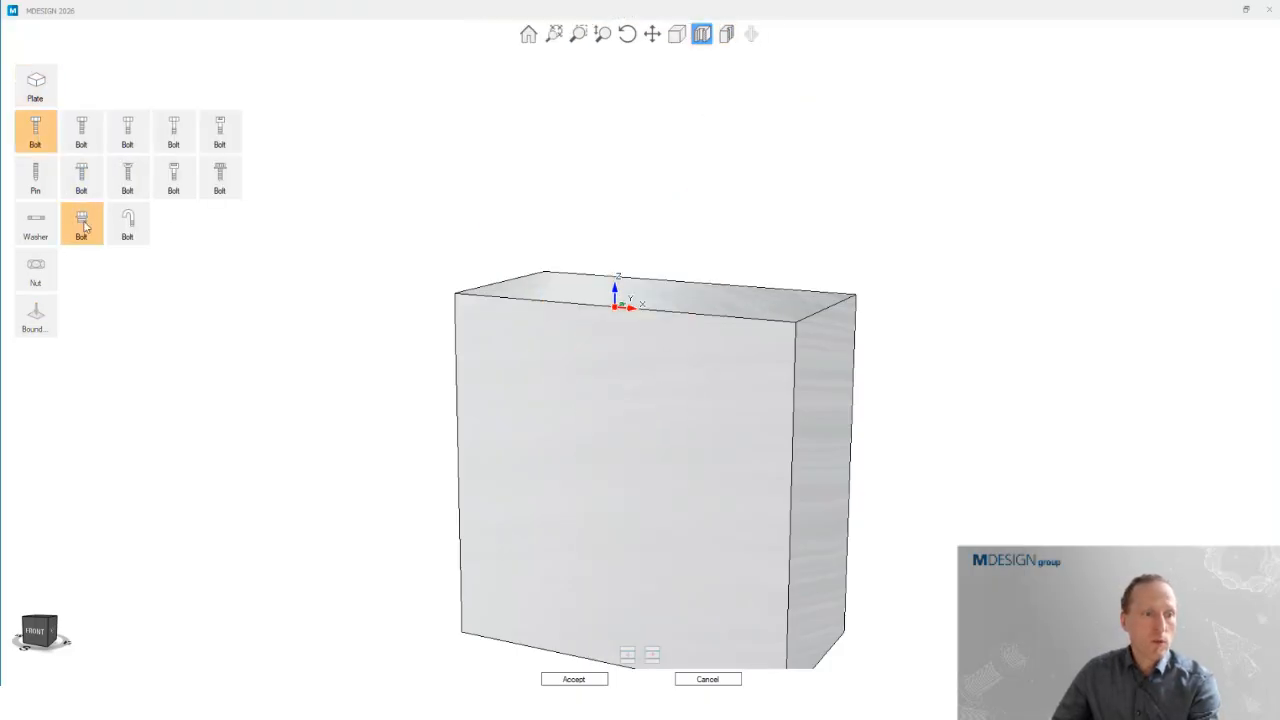
{"action": "left_click", "coordinate": [84, 226]}
{"action": "left_click", "coordinate": [580, 283]}
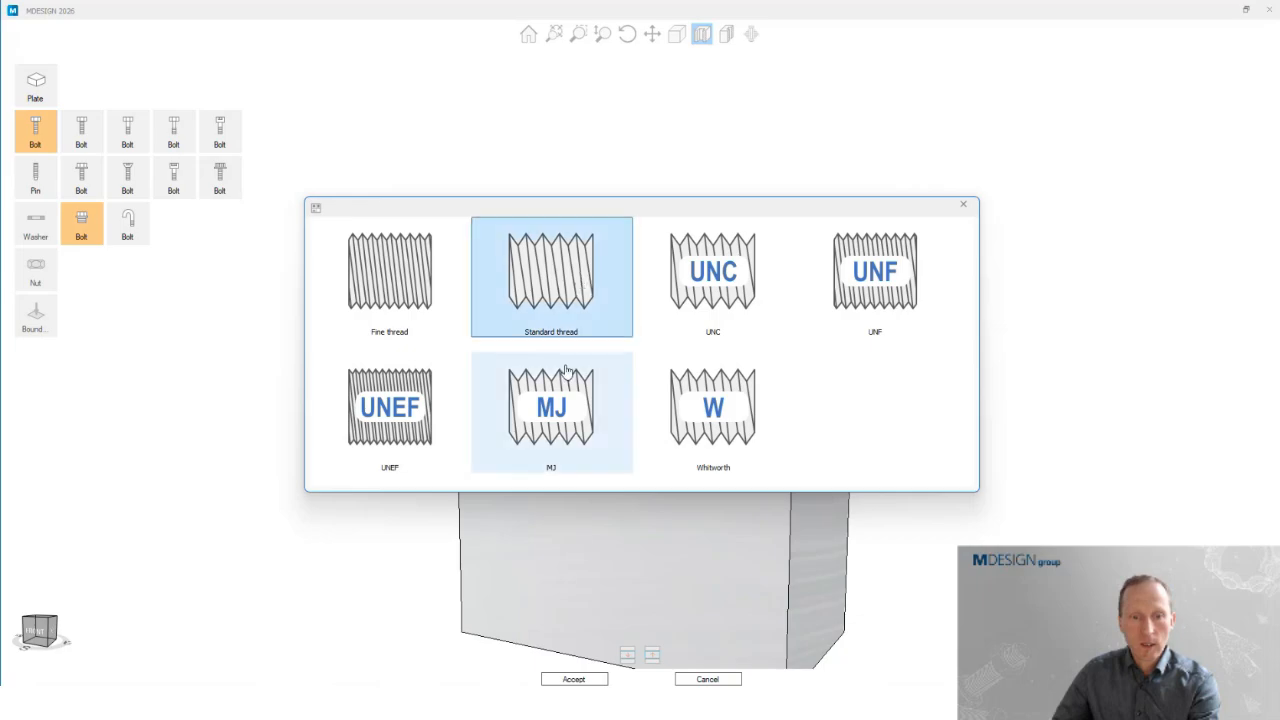
{"action": "left_click", "coordinate": [680, 422]}
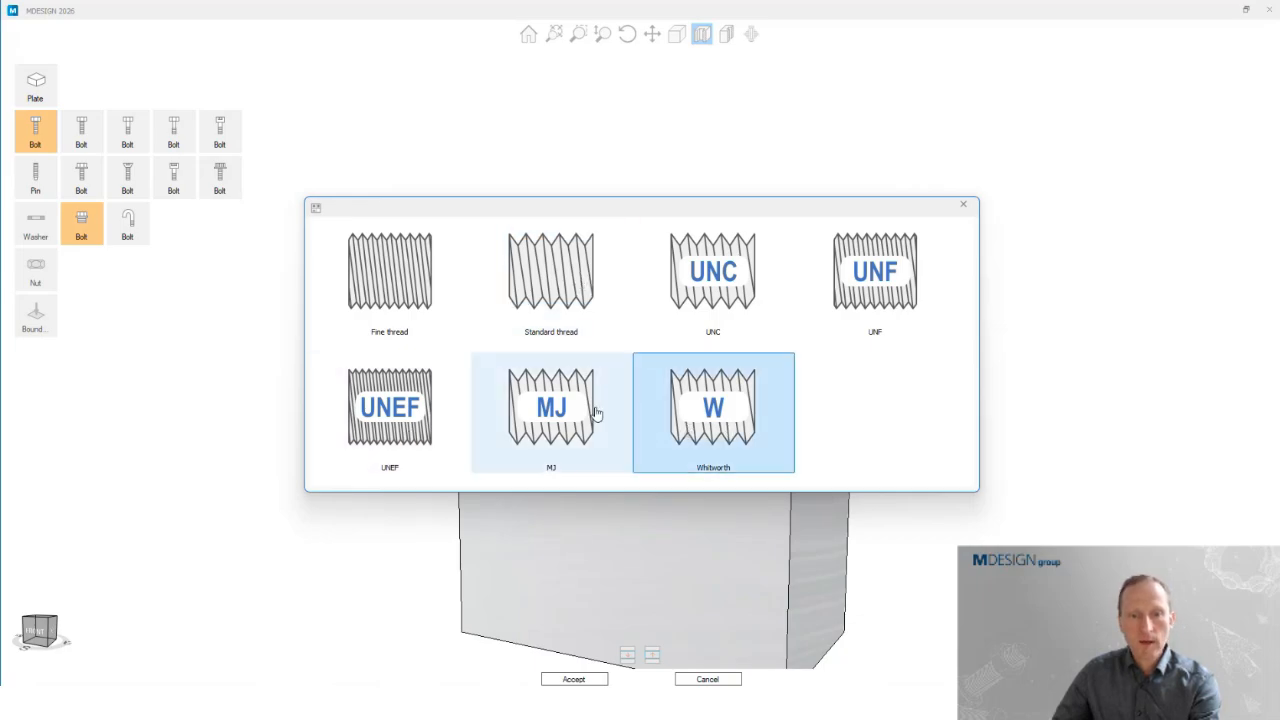
{"action": "double_click", "coordinate": [390, 168]}
{"action": "scroll", "coordinate": [690, 330], "scroll_direction": "up", "scroll_amount": 4}
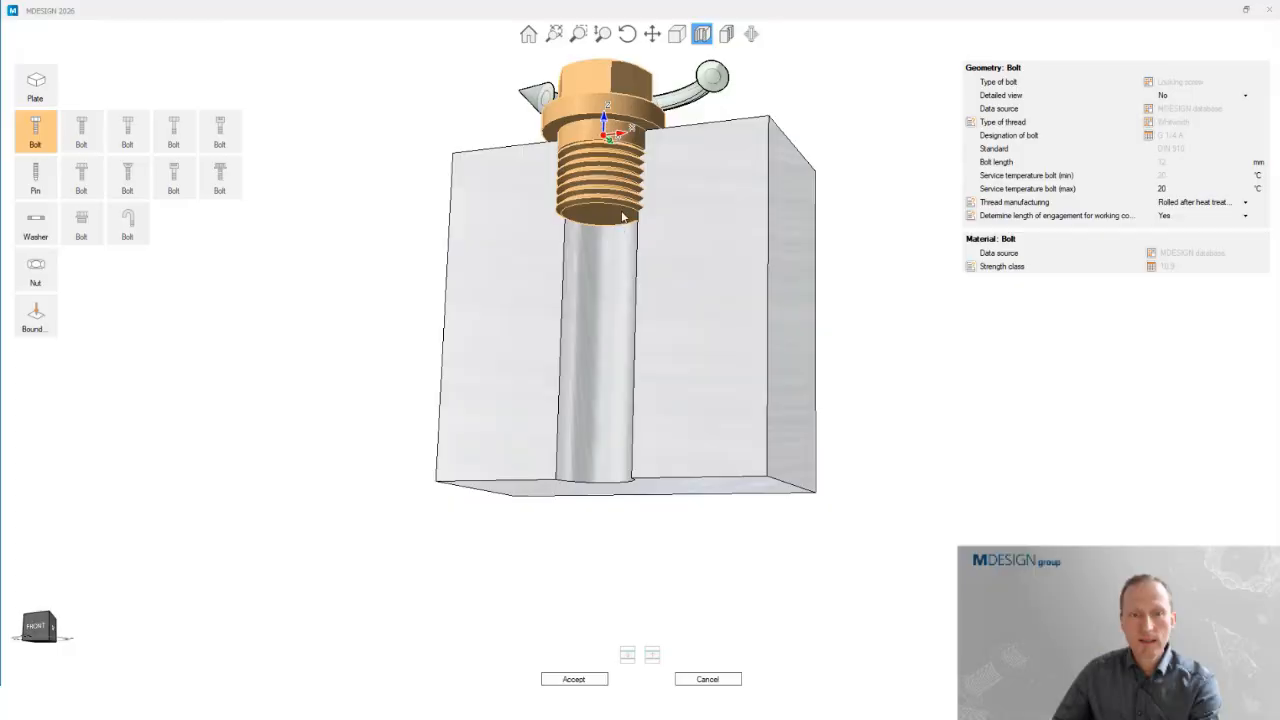
{"action": "scroll", "coordinate": [622, 216], "scroll_direction": "down", "scroll_amount": 2}
{"action": "left_click_drag", "start_coordinate": [622, 216], "coordinate": [614, 257]}
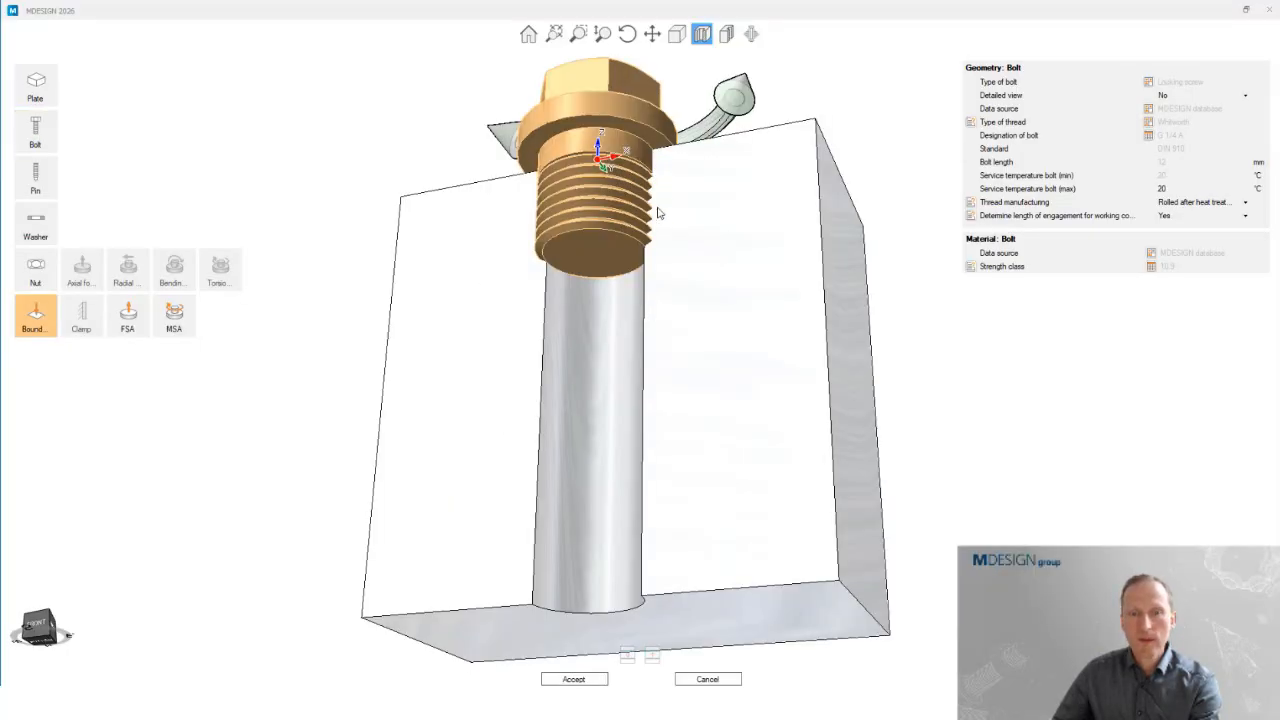
{"action": "scroll", "coordinate": [650, 212], "scroll_direction": "down", "scroll_amount": 2}
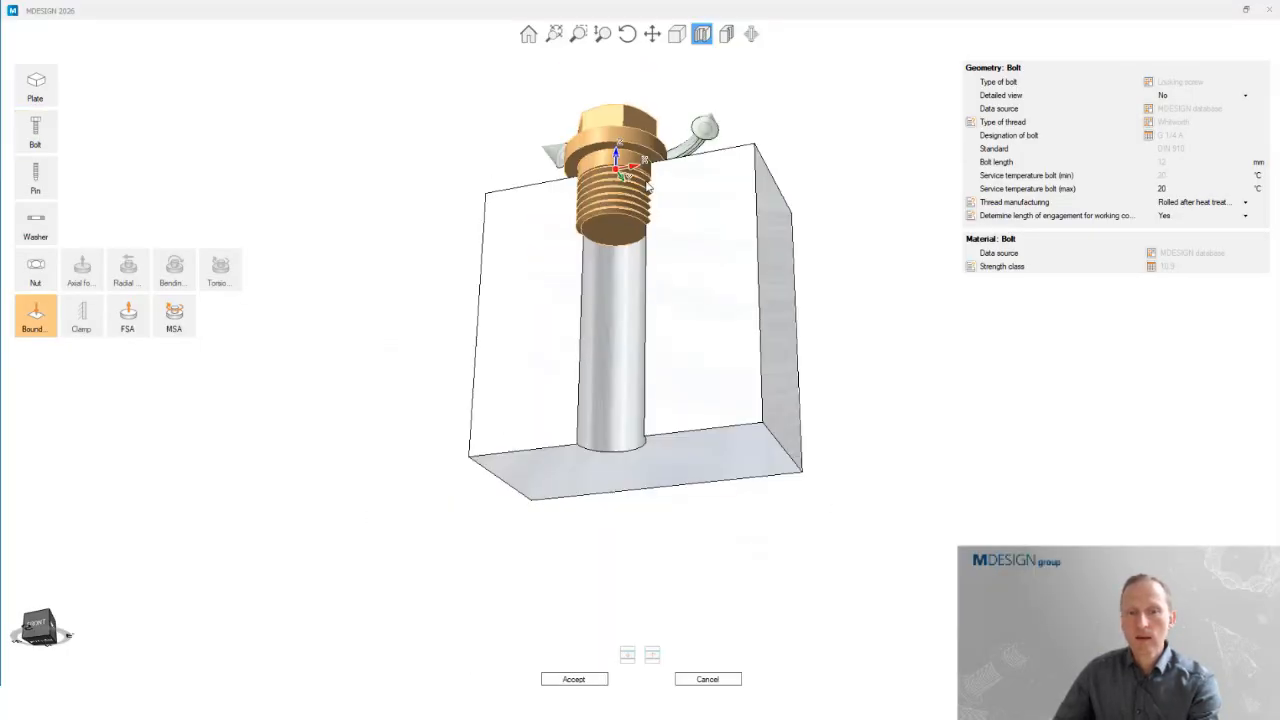